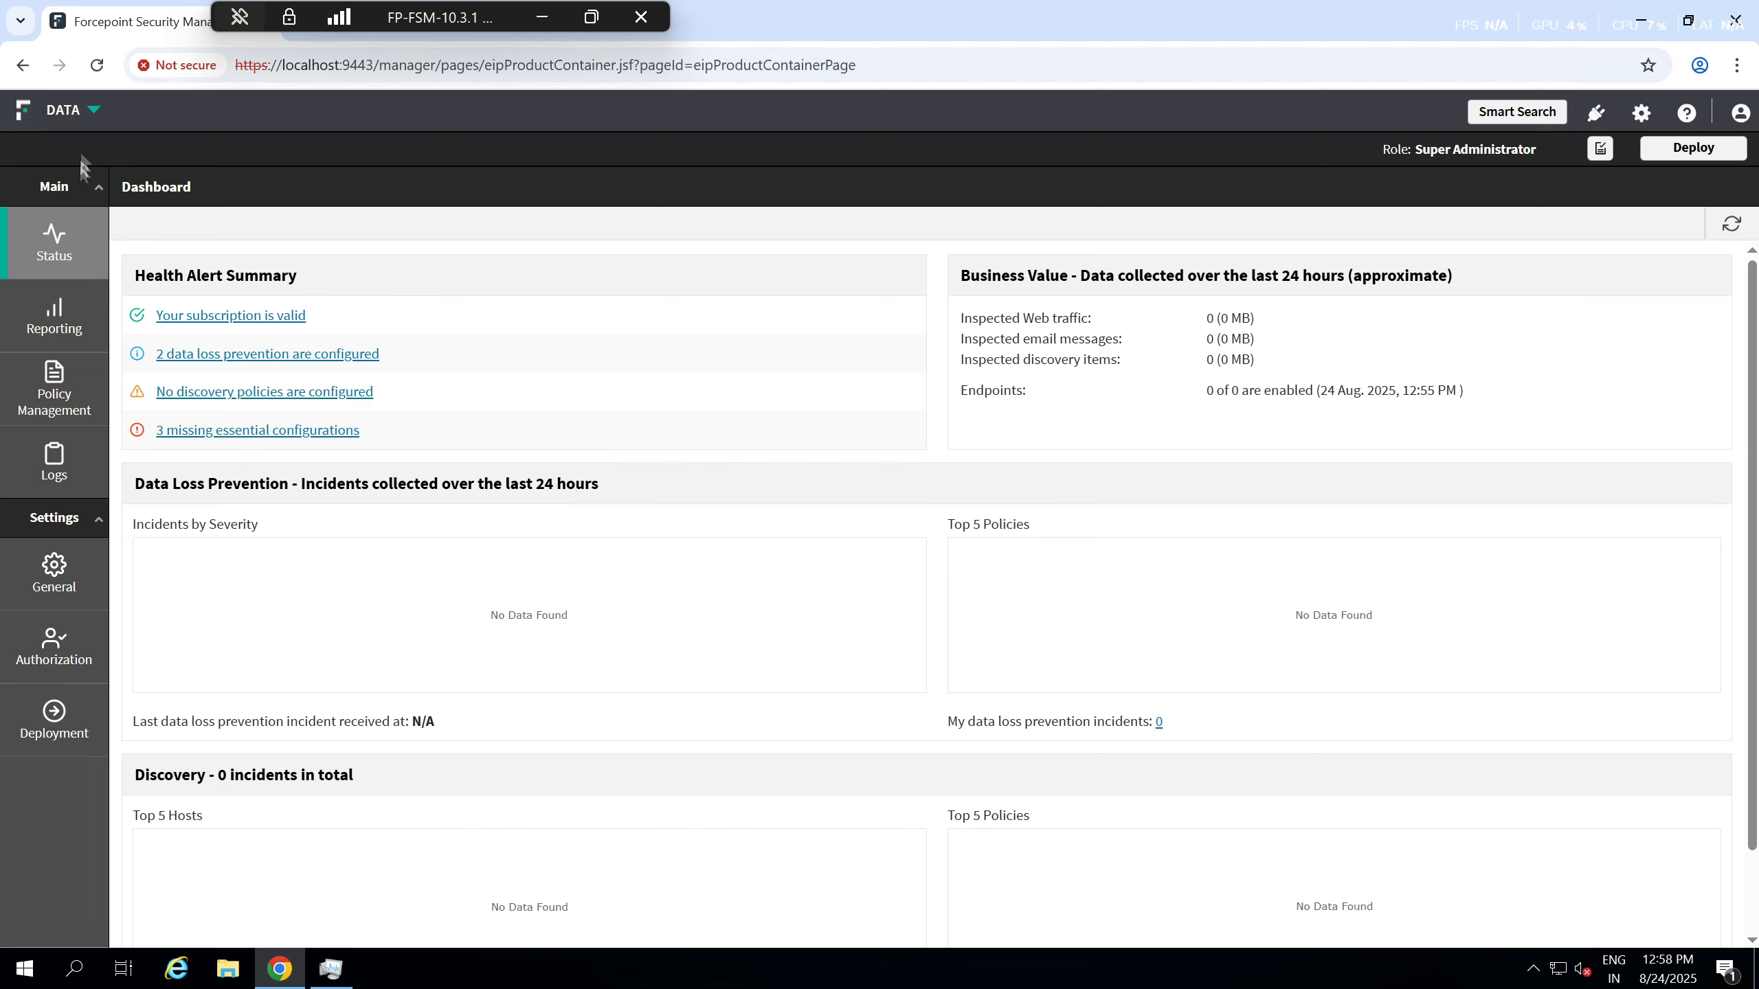
click(92, 109)
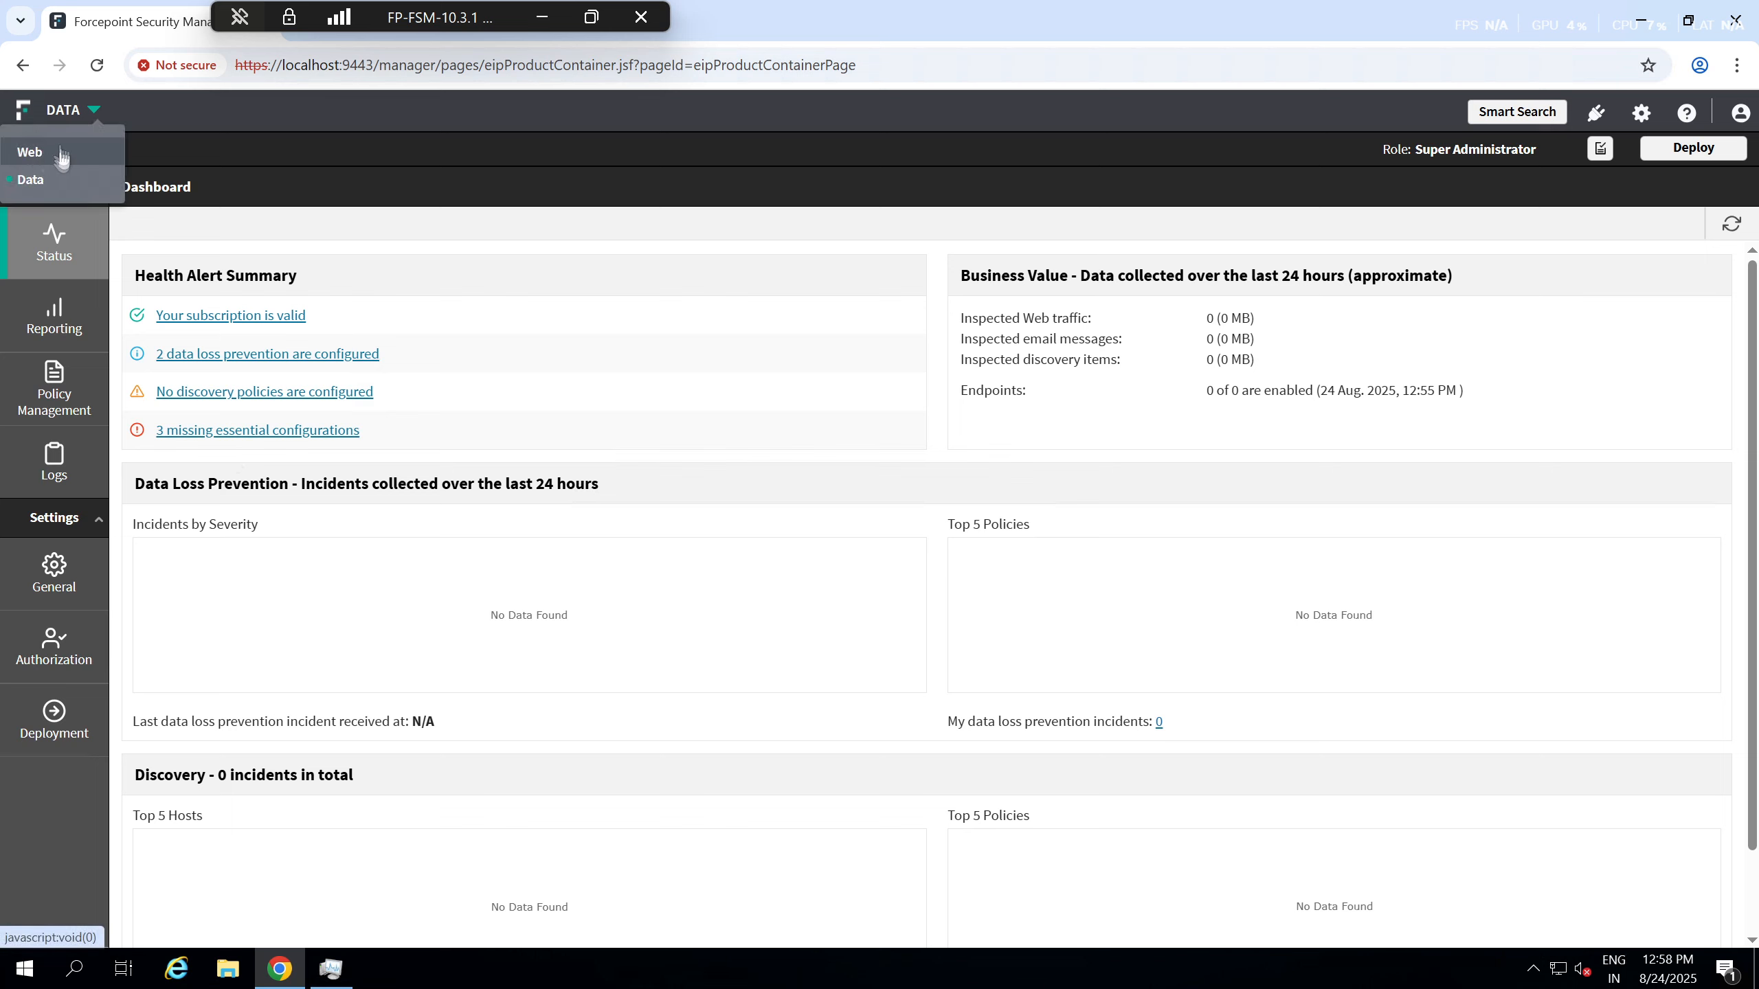
click(54, 154)
click(97, 108)
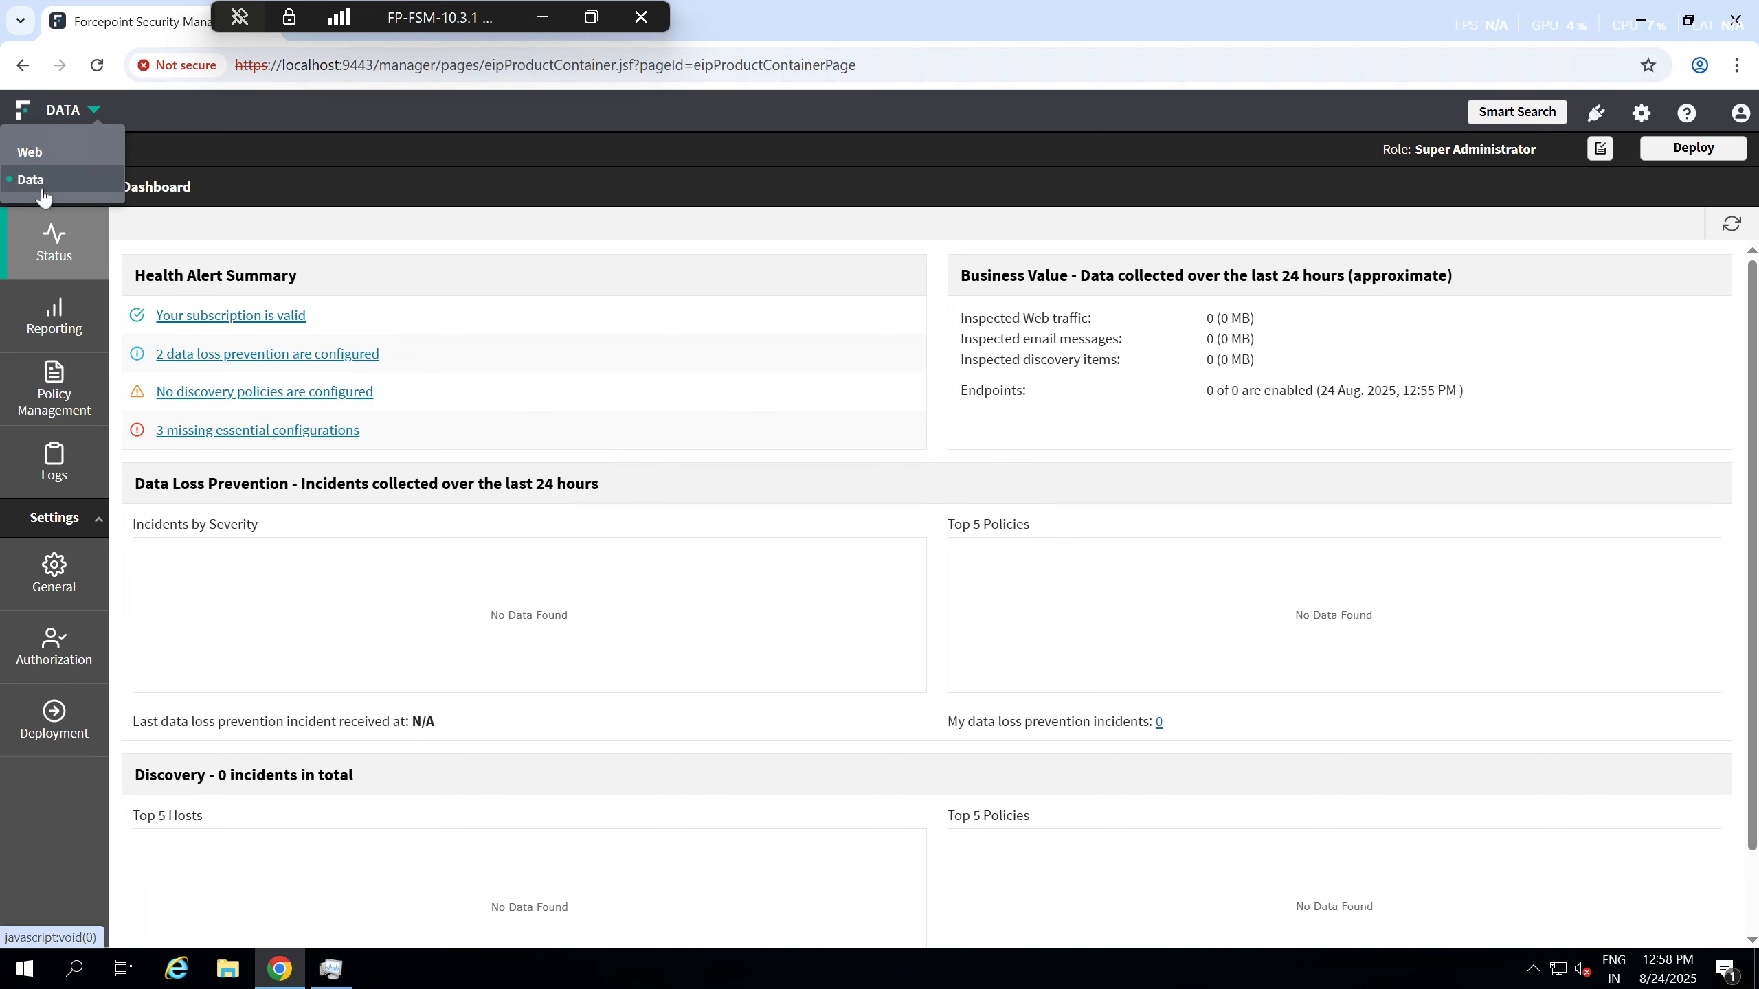
click(40, 154)
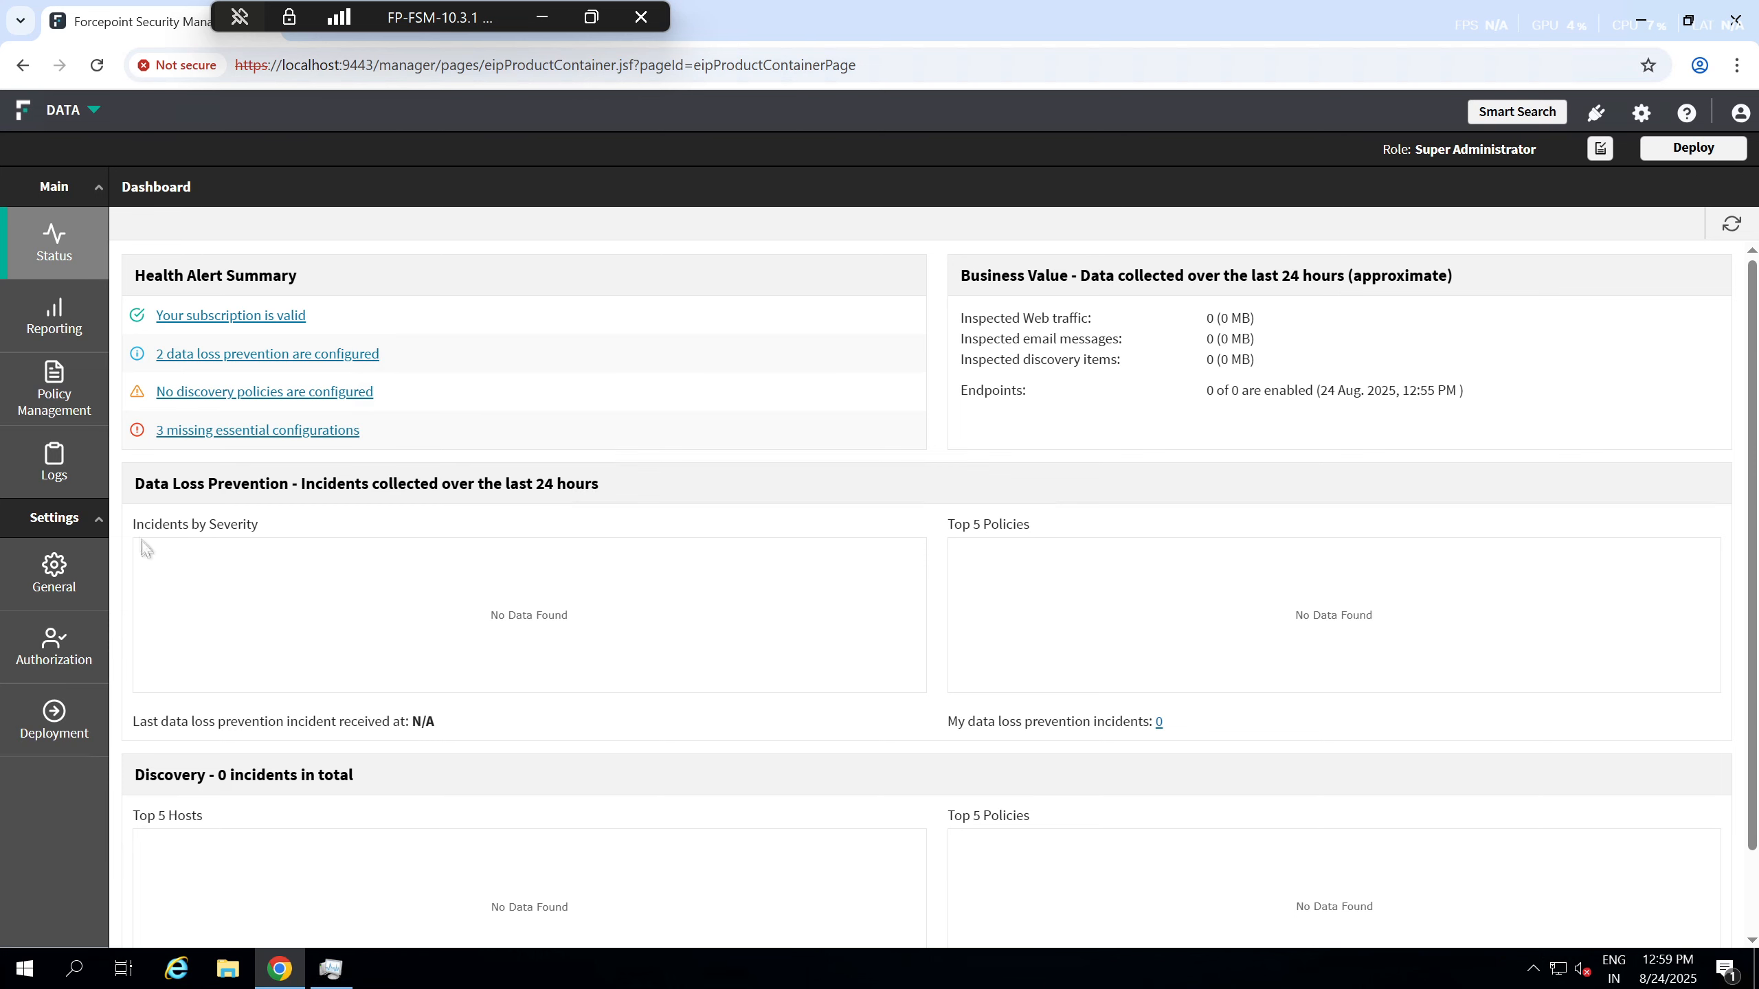
- Open the global settings and go to the User Directory page
click(66, 567)
click(1642, 114)
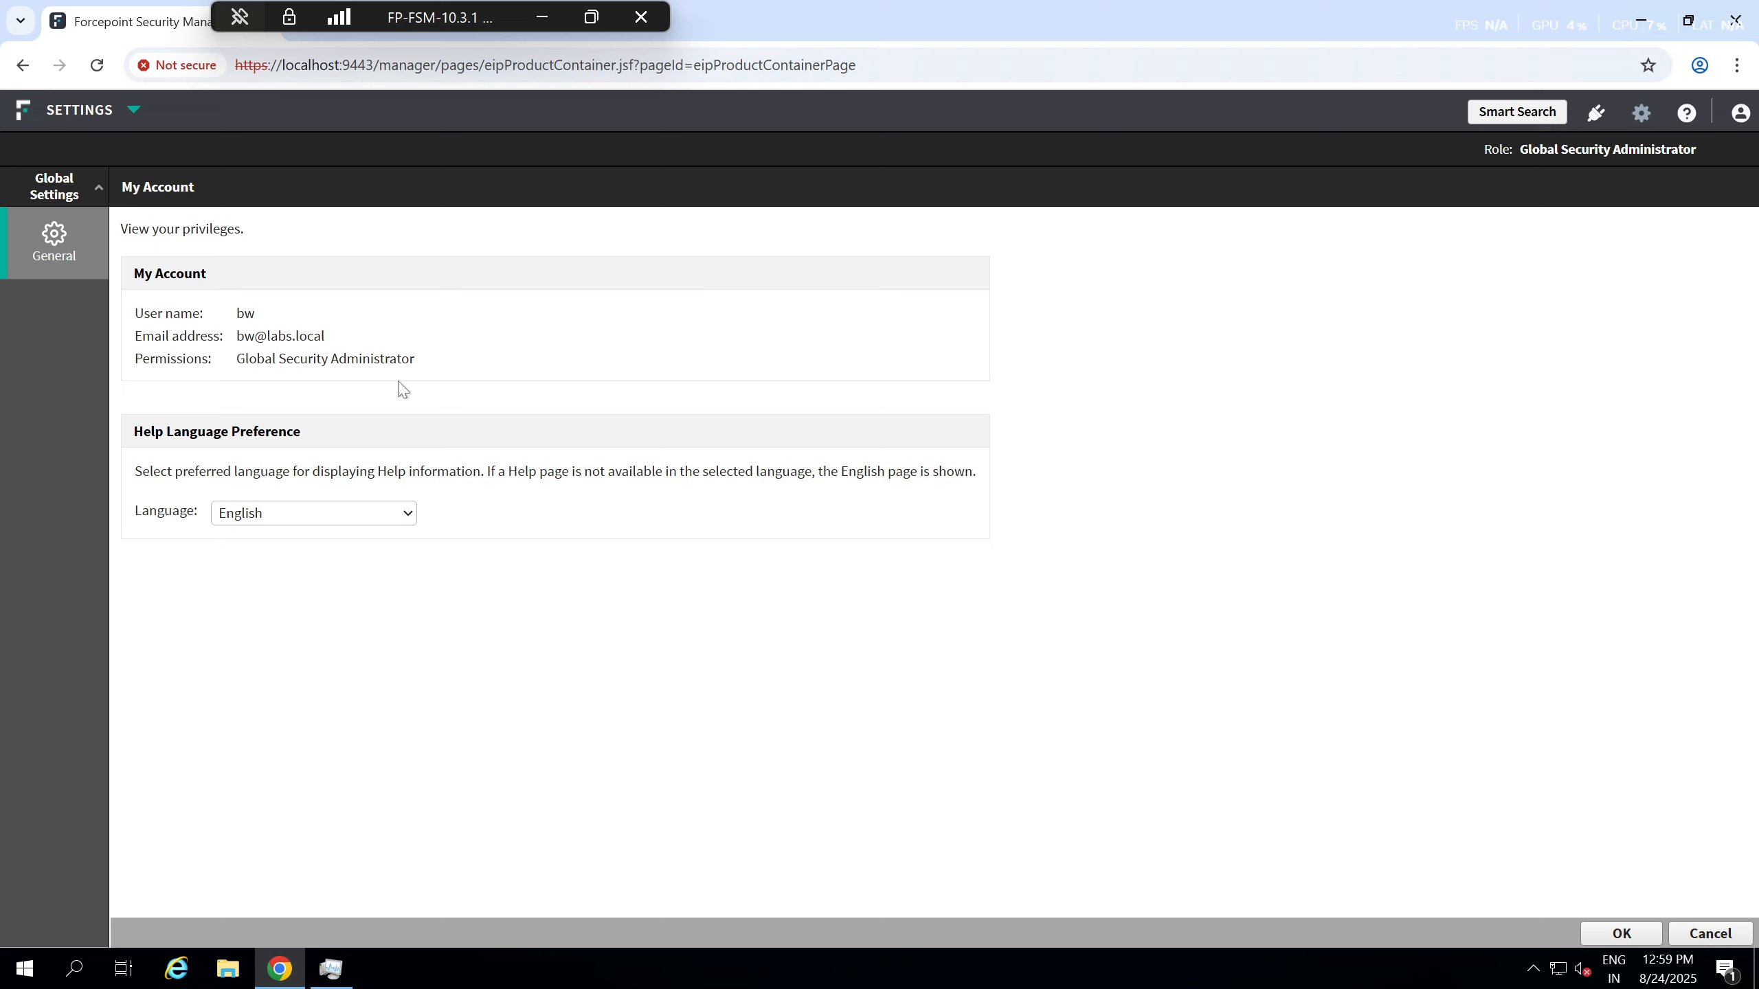
click(134, 110)
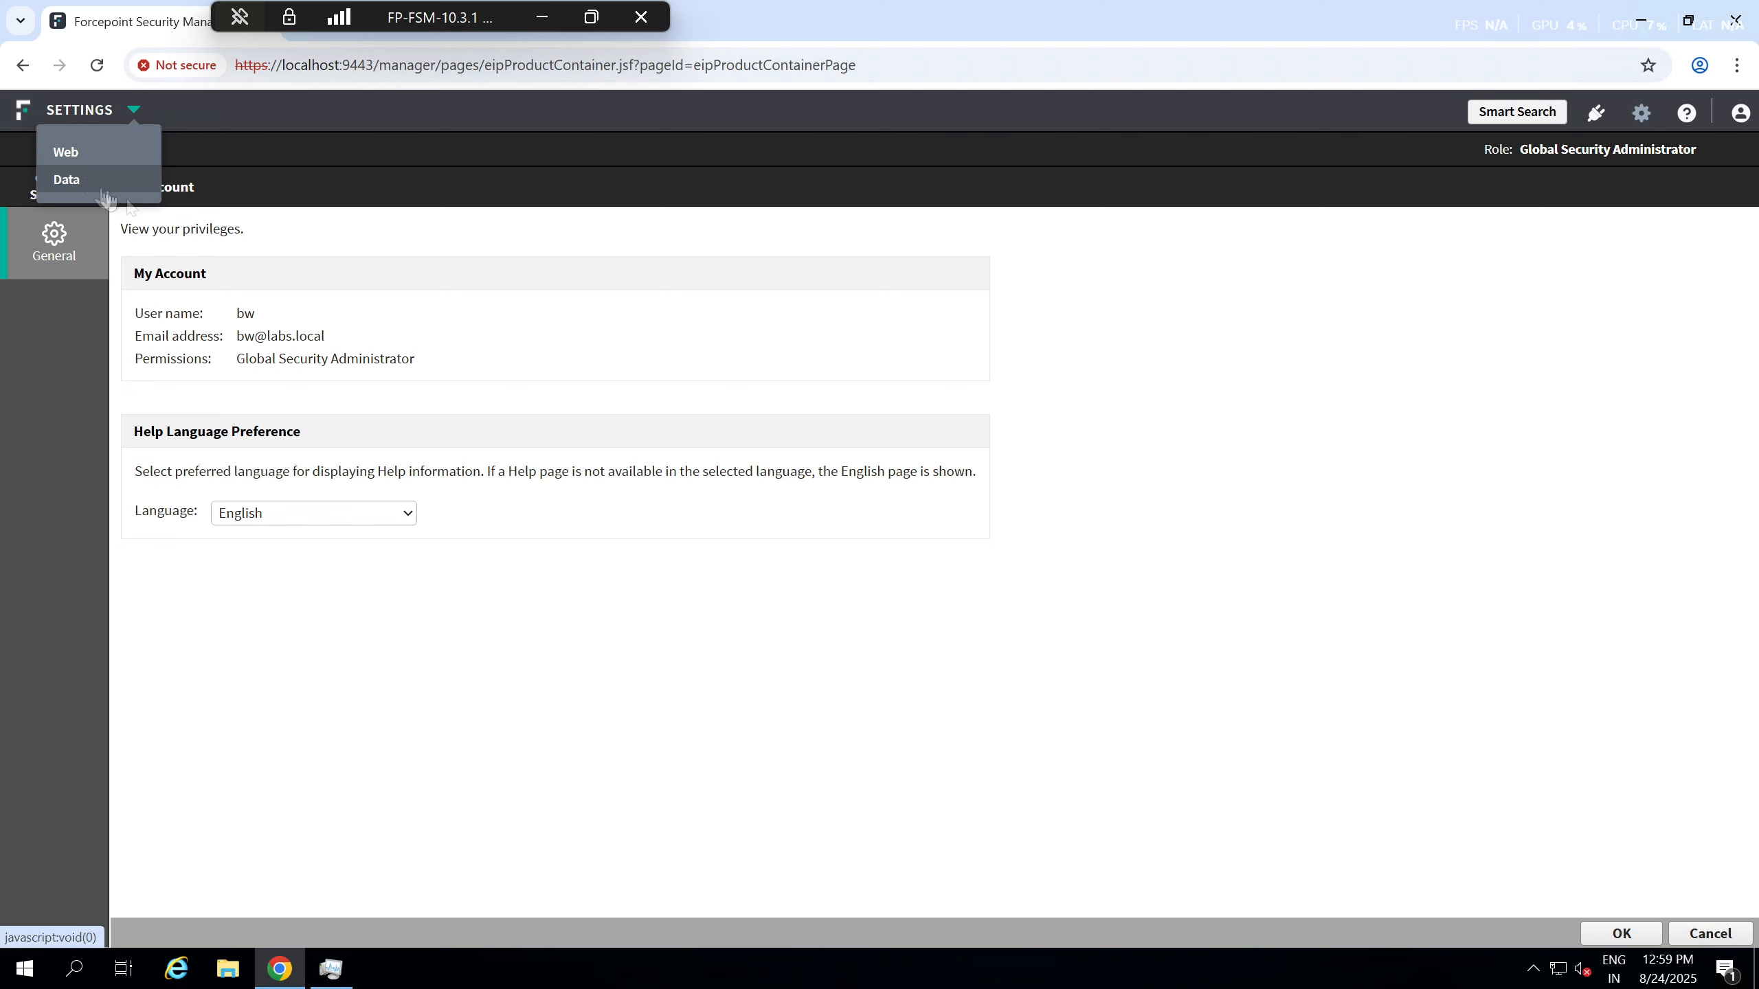
mouse_move(134, 111)
click(74, 183)
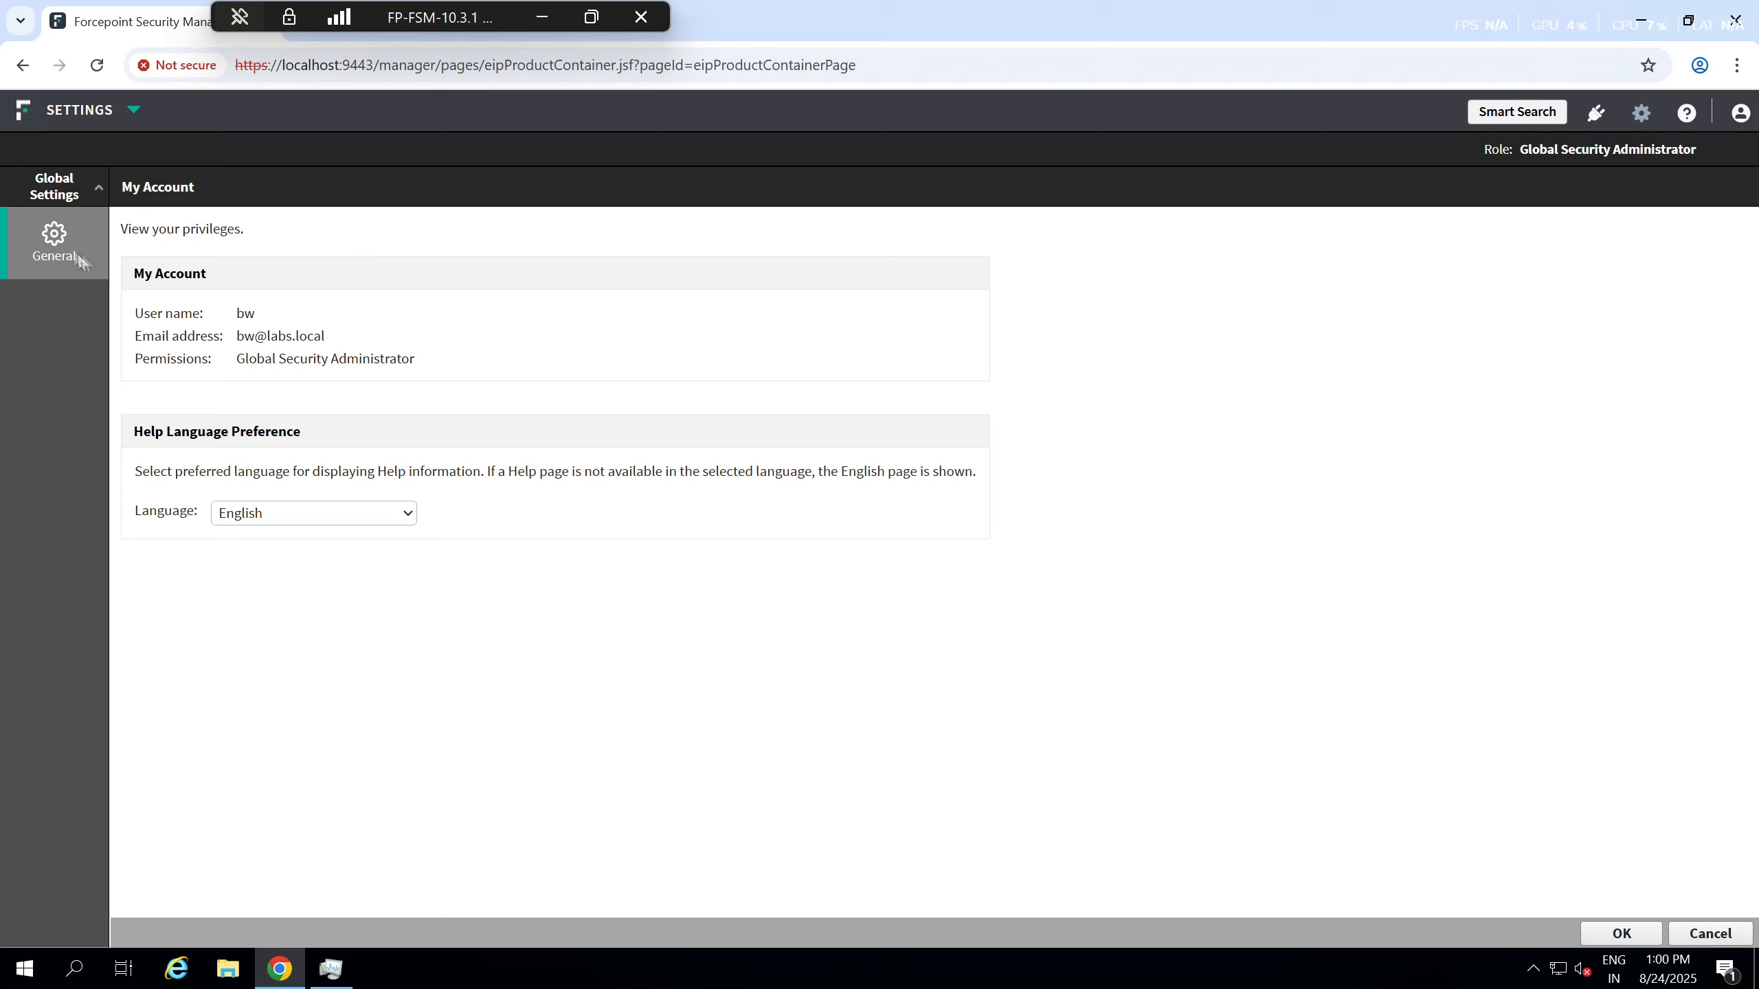
mouse_move(49, 242)
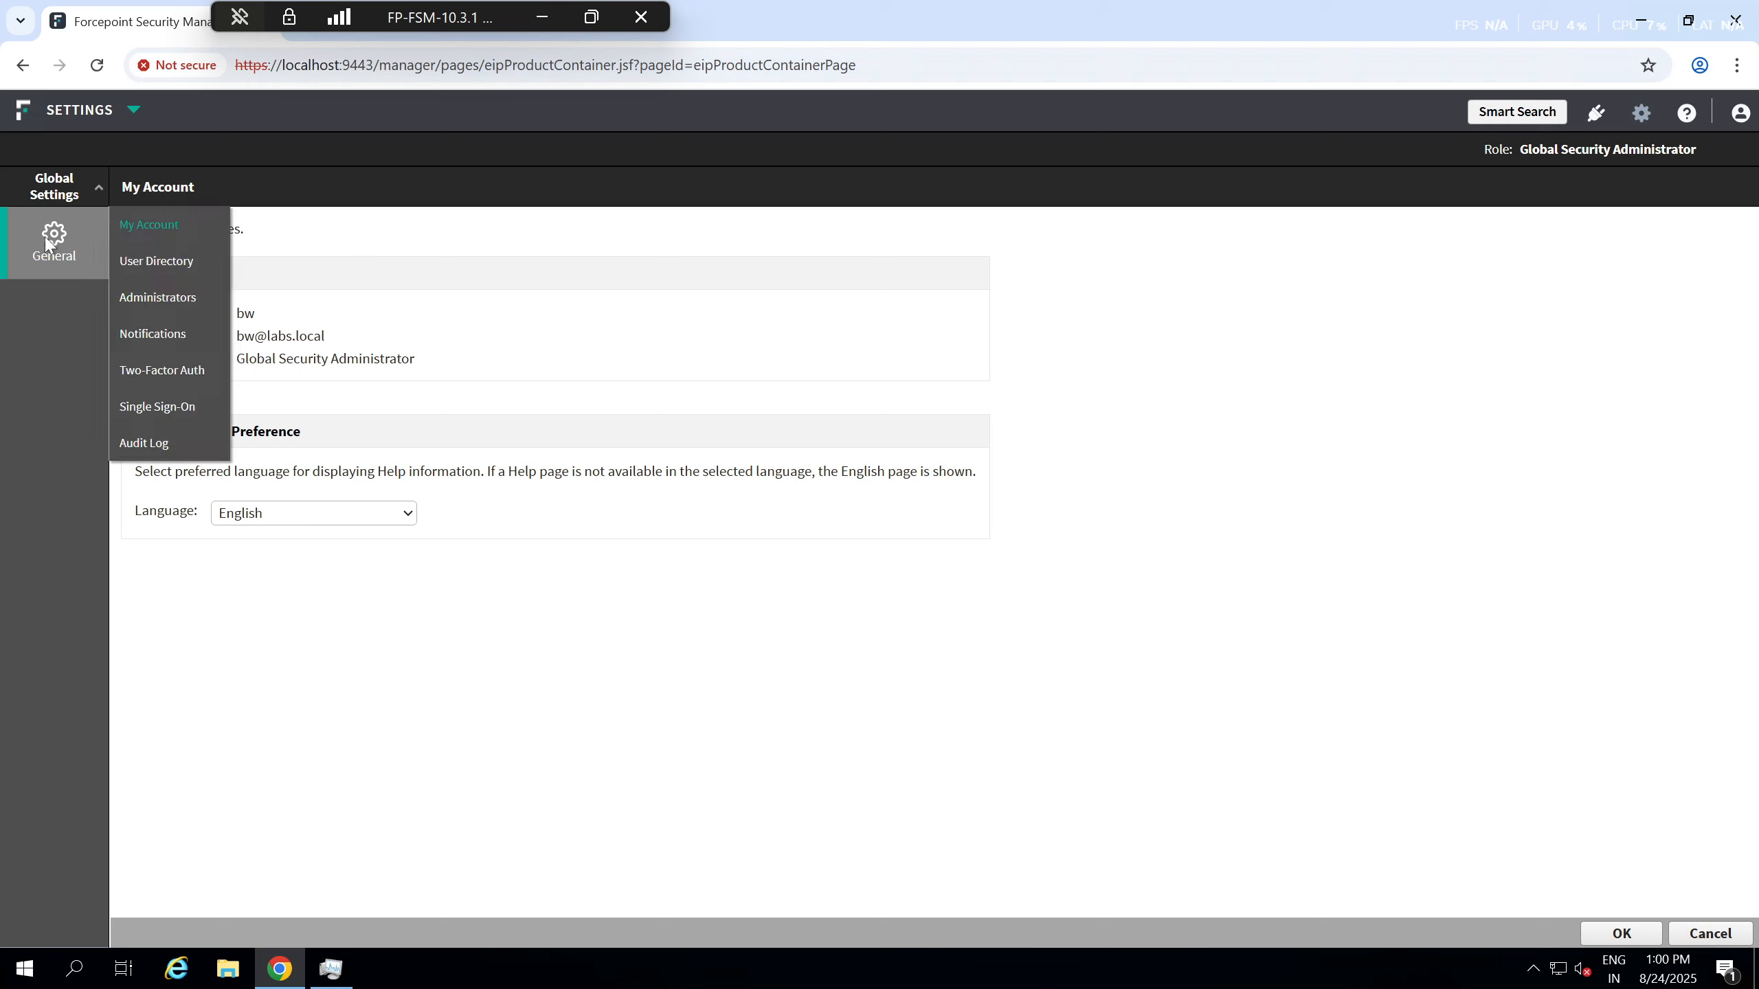
click(159, 263)
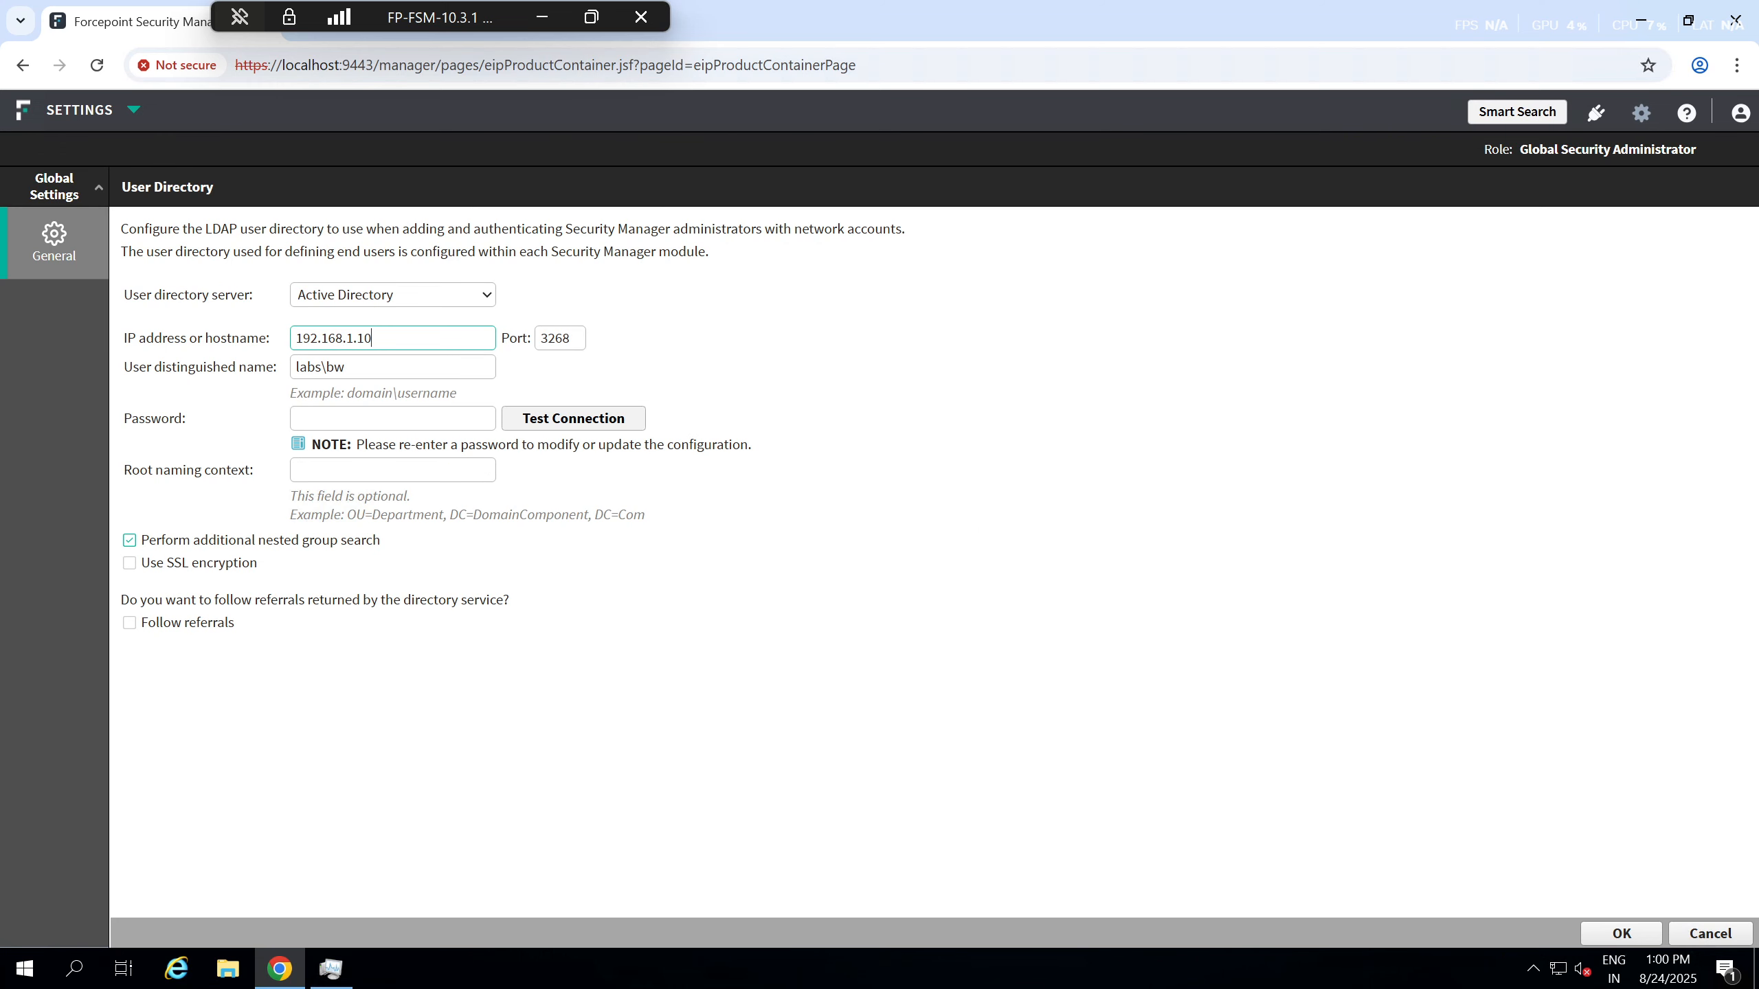
- Review the user directory server type, IP address, port and user distinguished name
drag(385, 339, 225, 345)
click(402, 339)
click(393, 300)
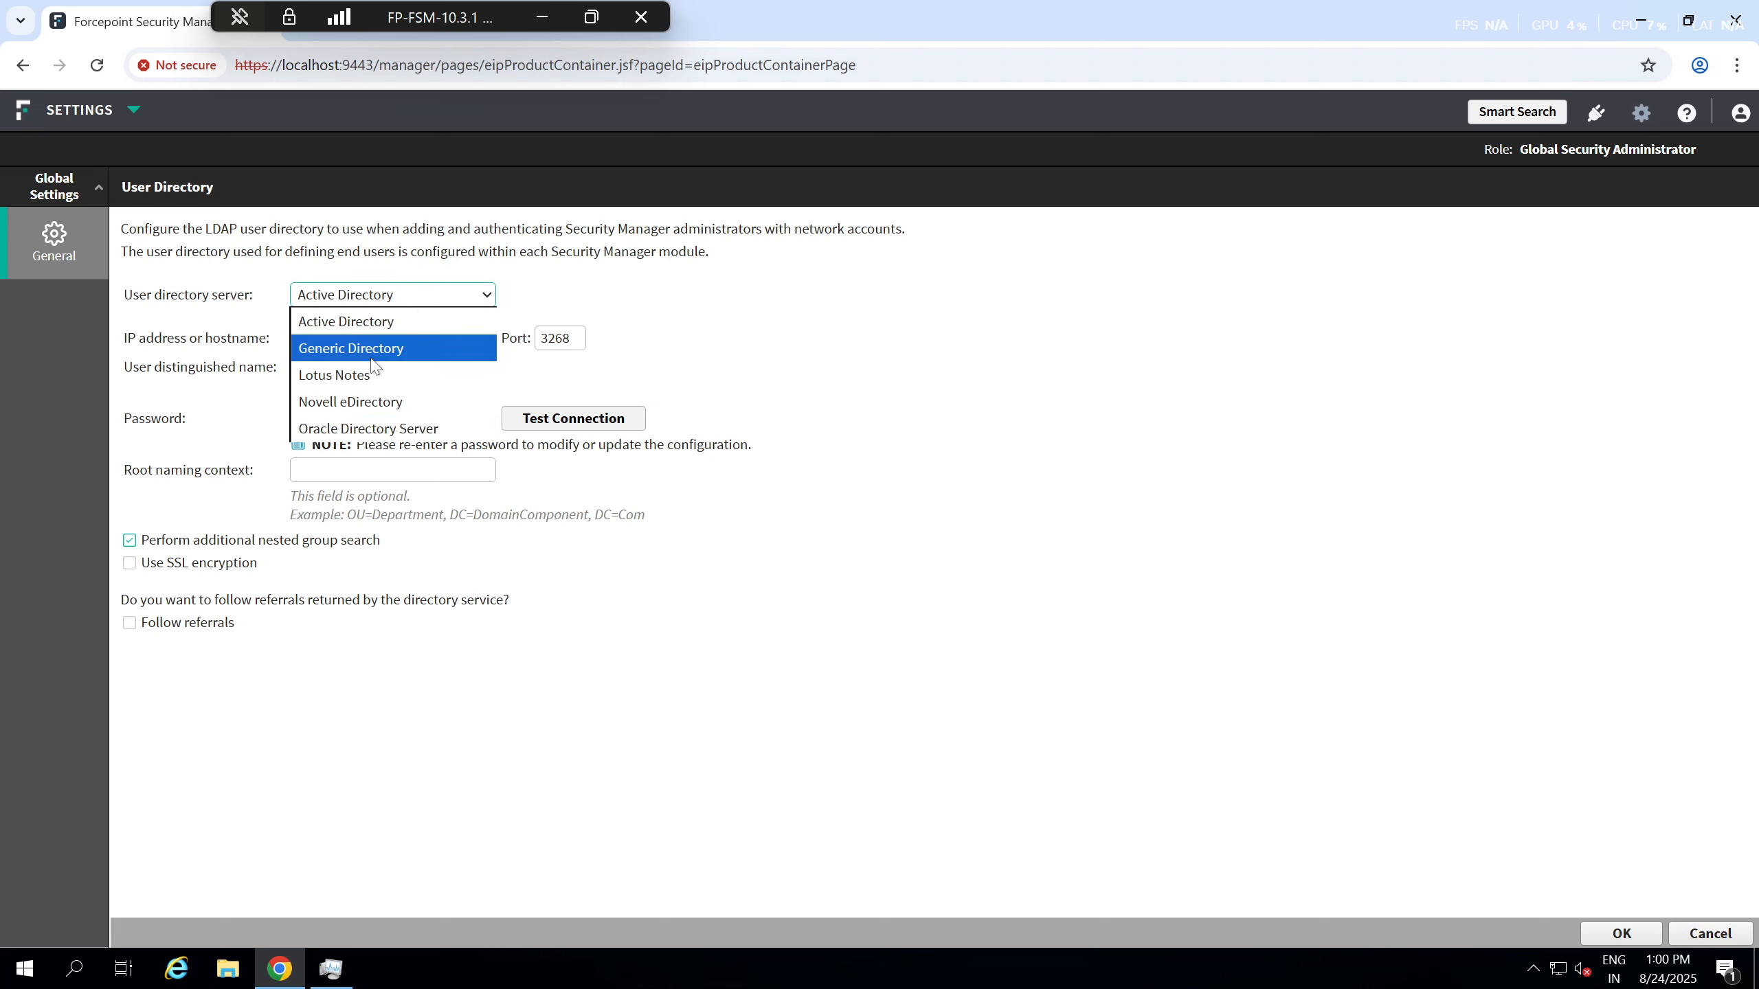
click(359, 323)
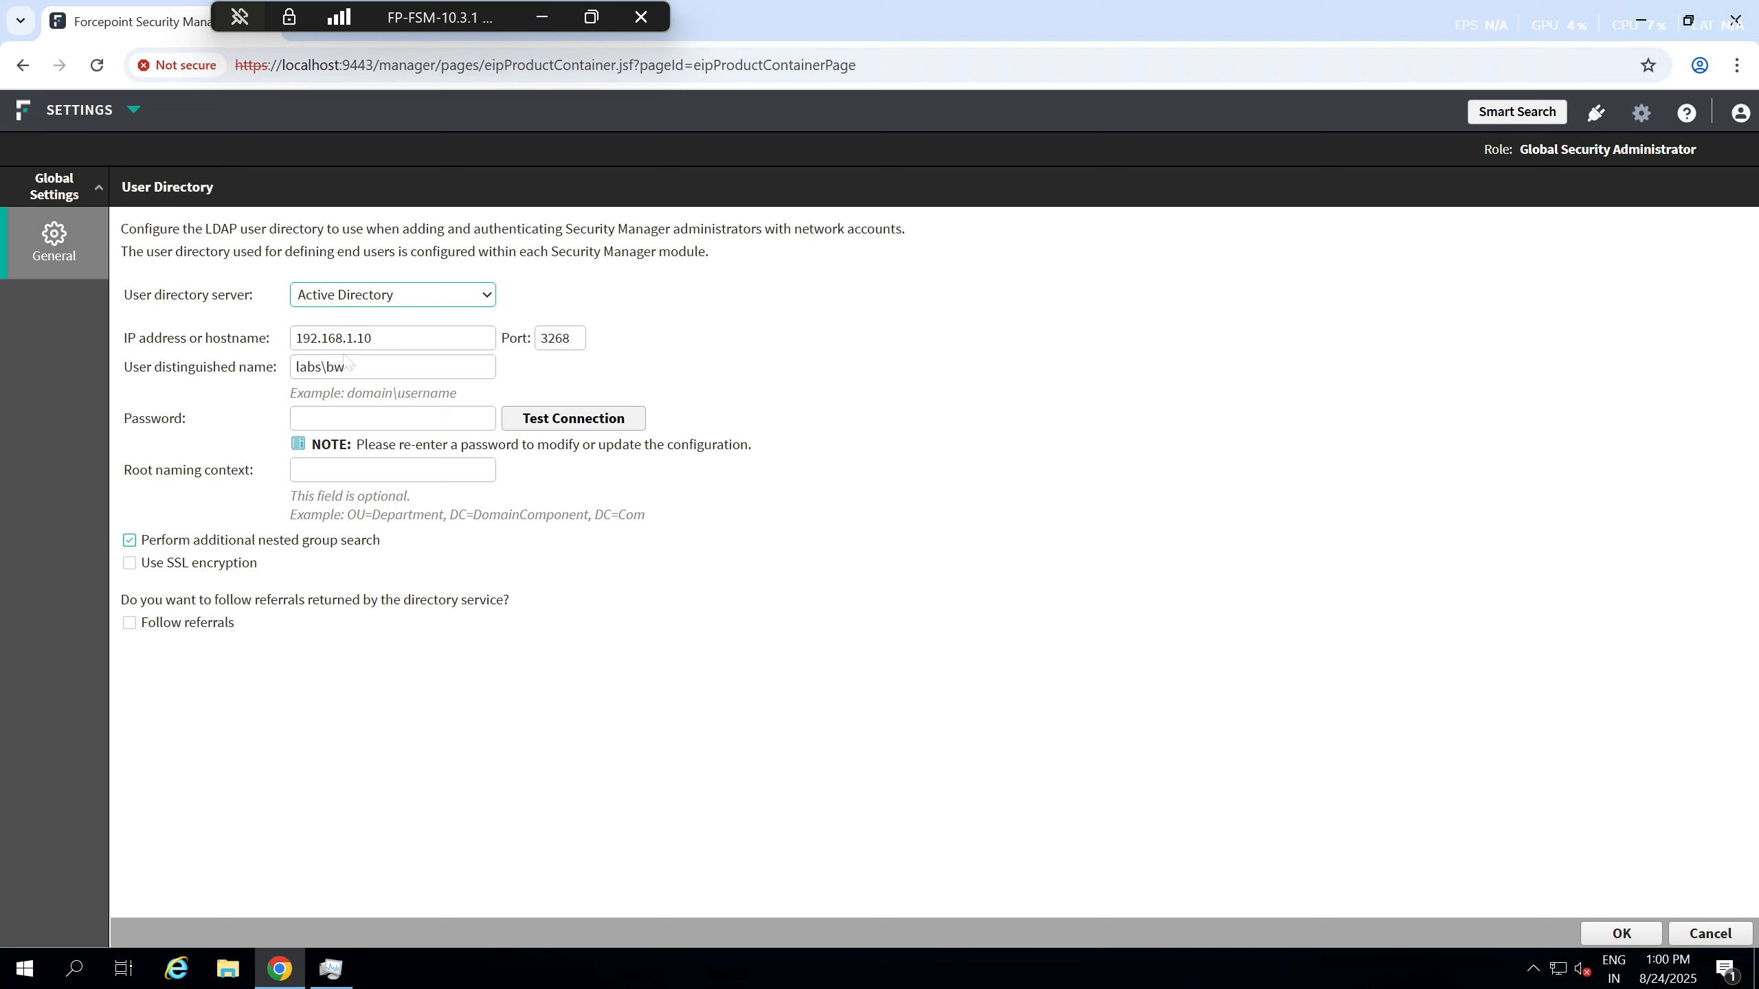
click(416, 338)
drag(416, 338, 188, 343)
click(436, 340)
drag(579, 340, 496, 345)
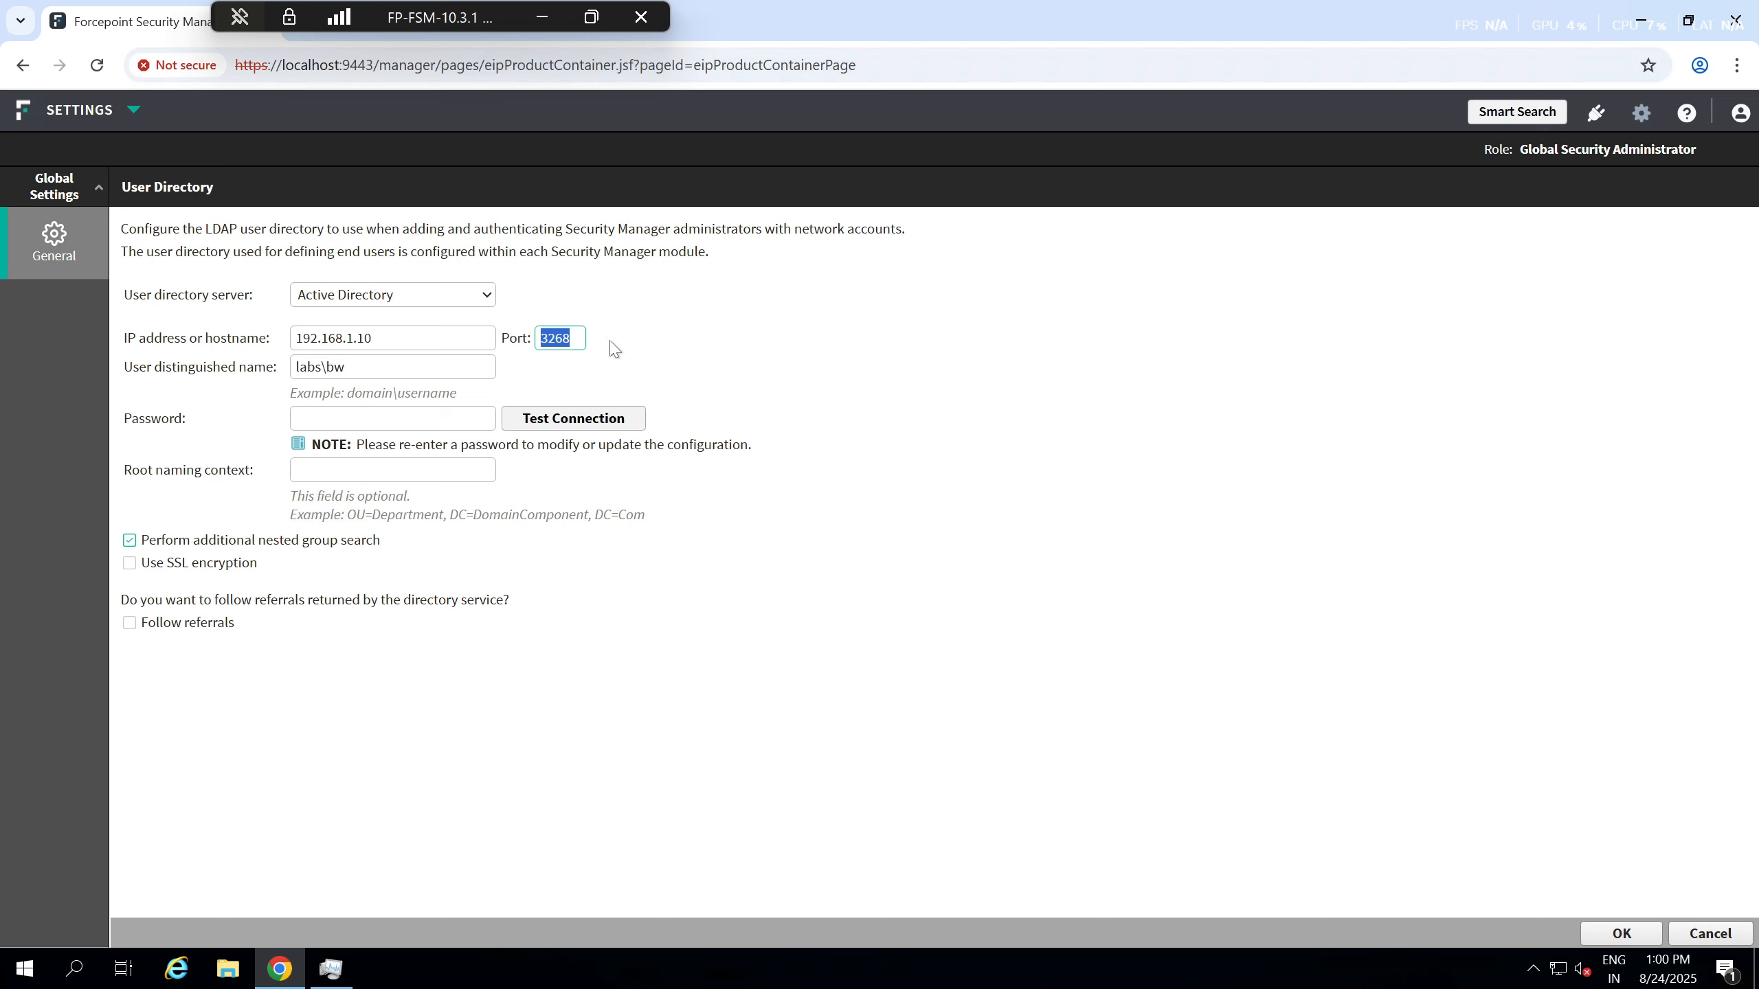
click(443, 367)
key(shift+Tab)
click(429, 367)
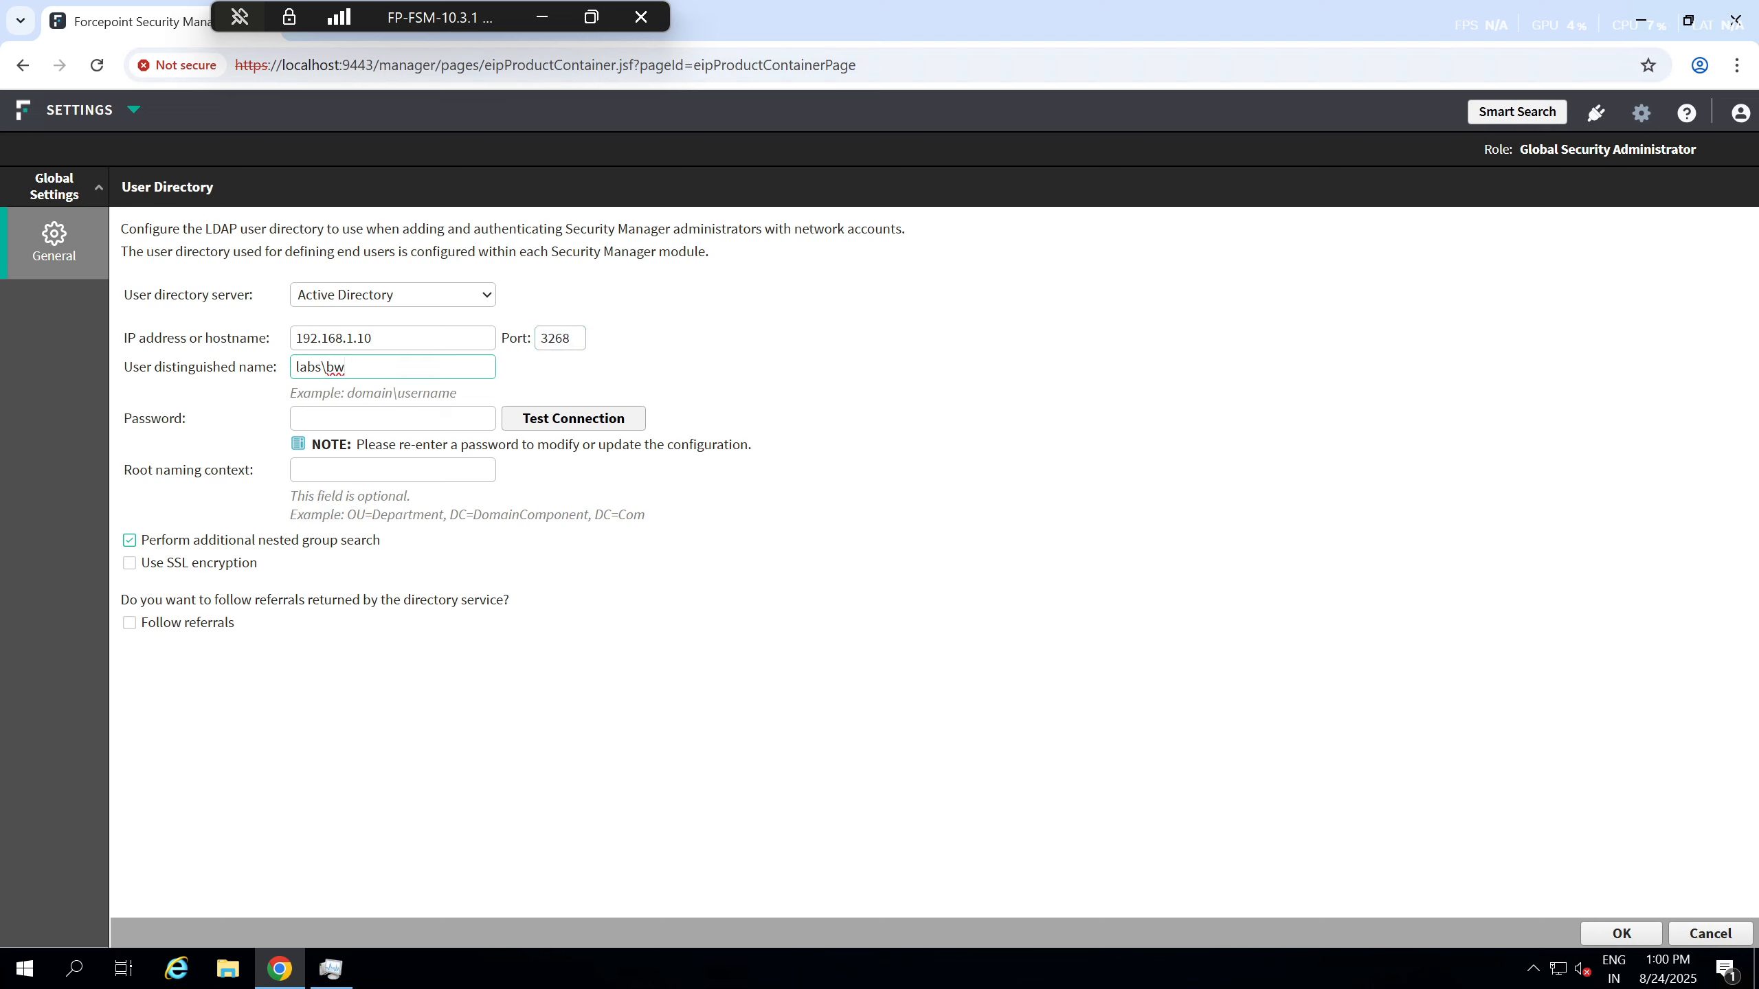
- Enter the directory account password and test the connection to the Active Directory server
click(393, 418)
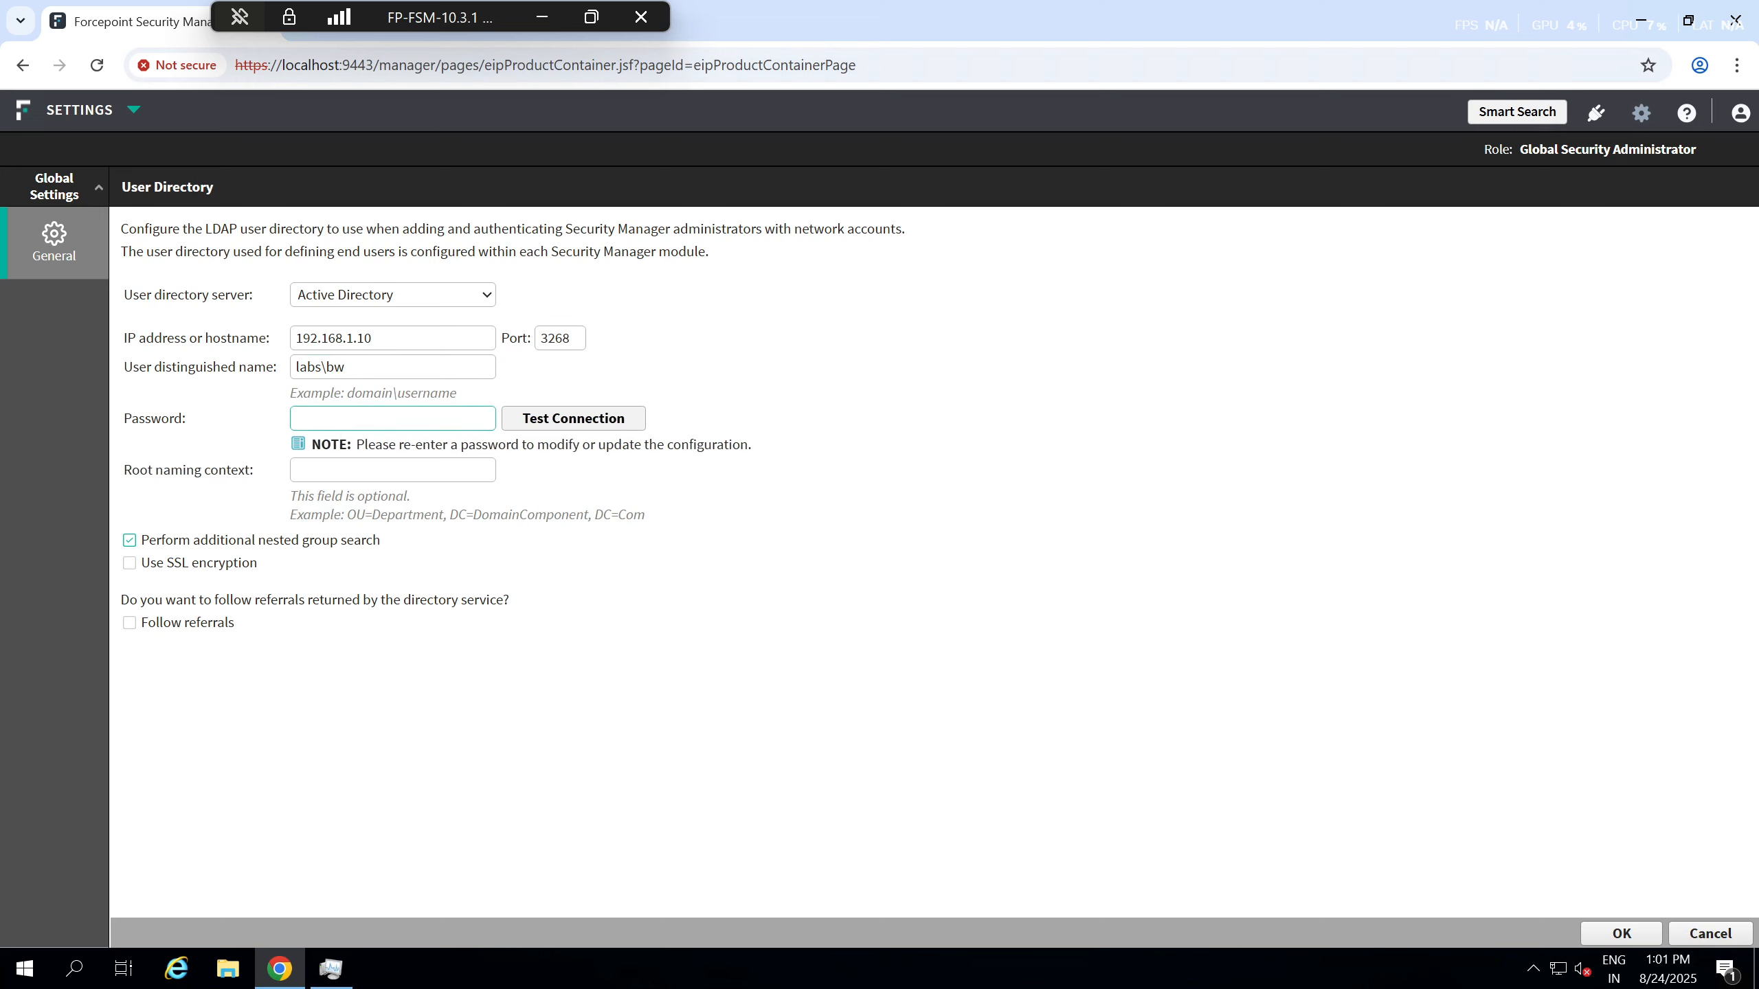
text(••••••••)
click(569, 424)
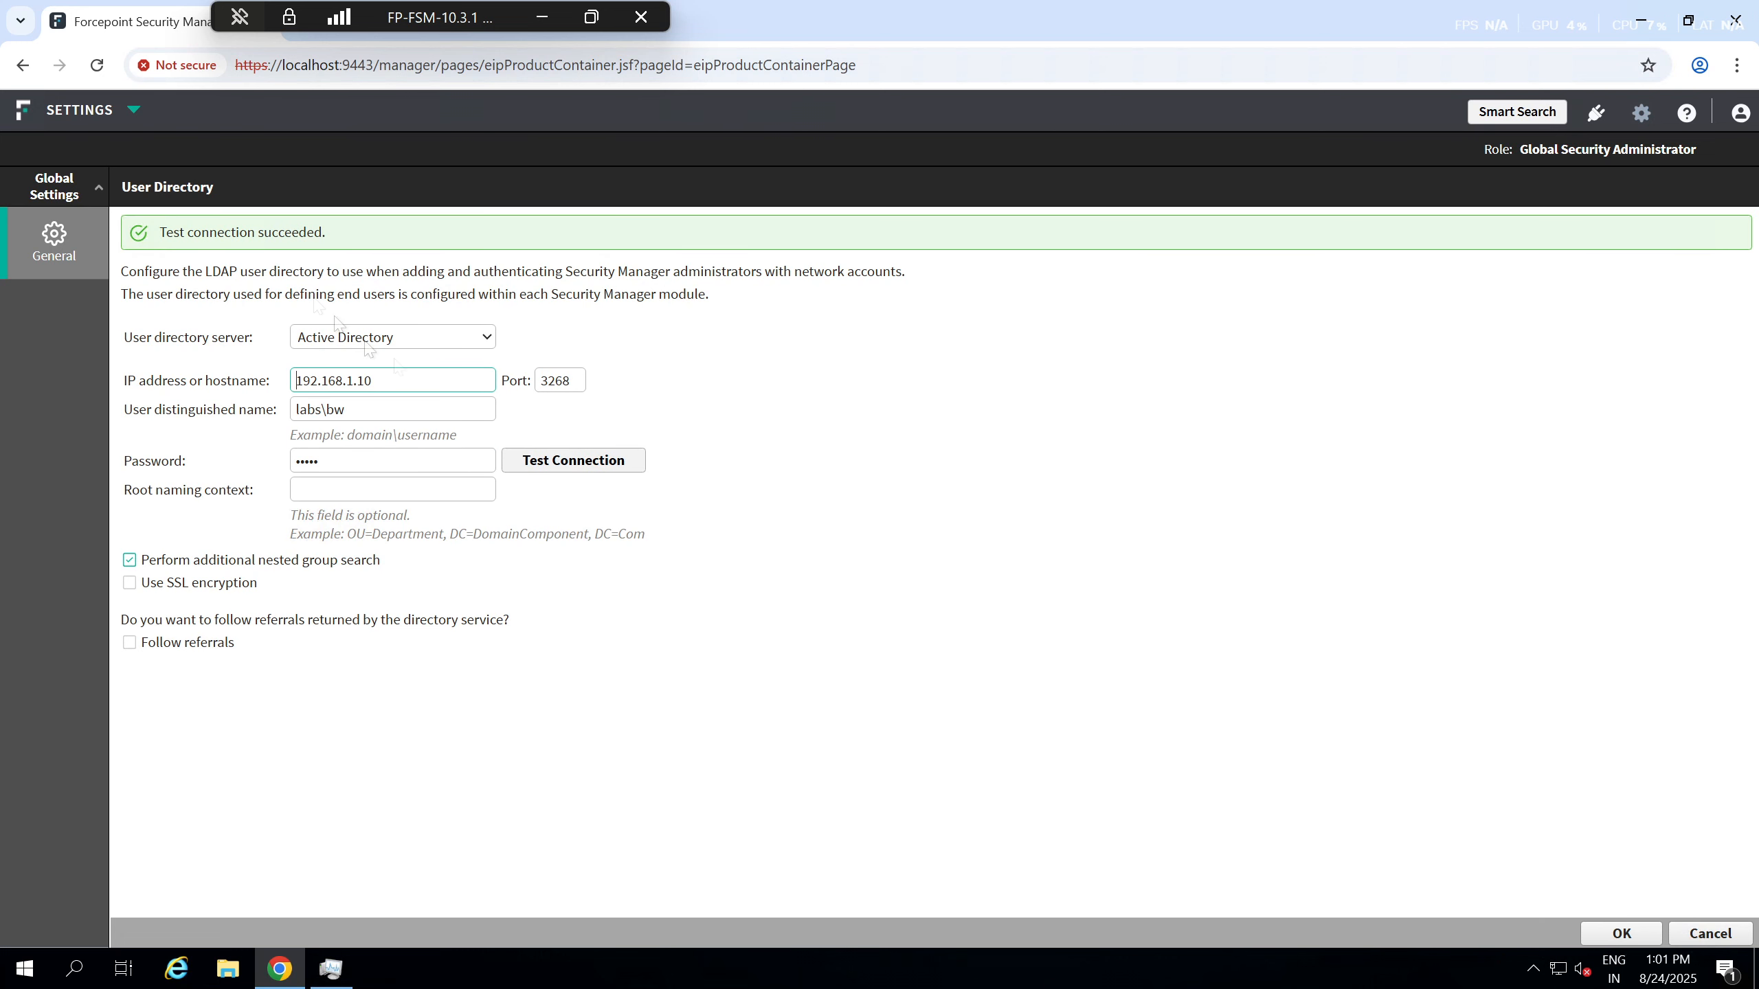
triple_click(354, 241)
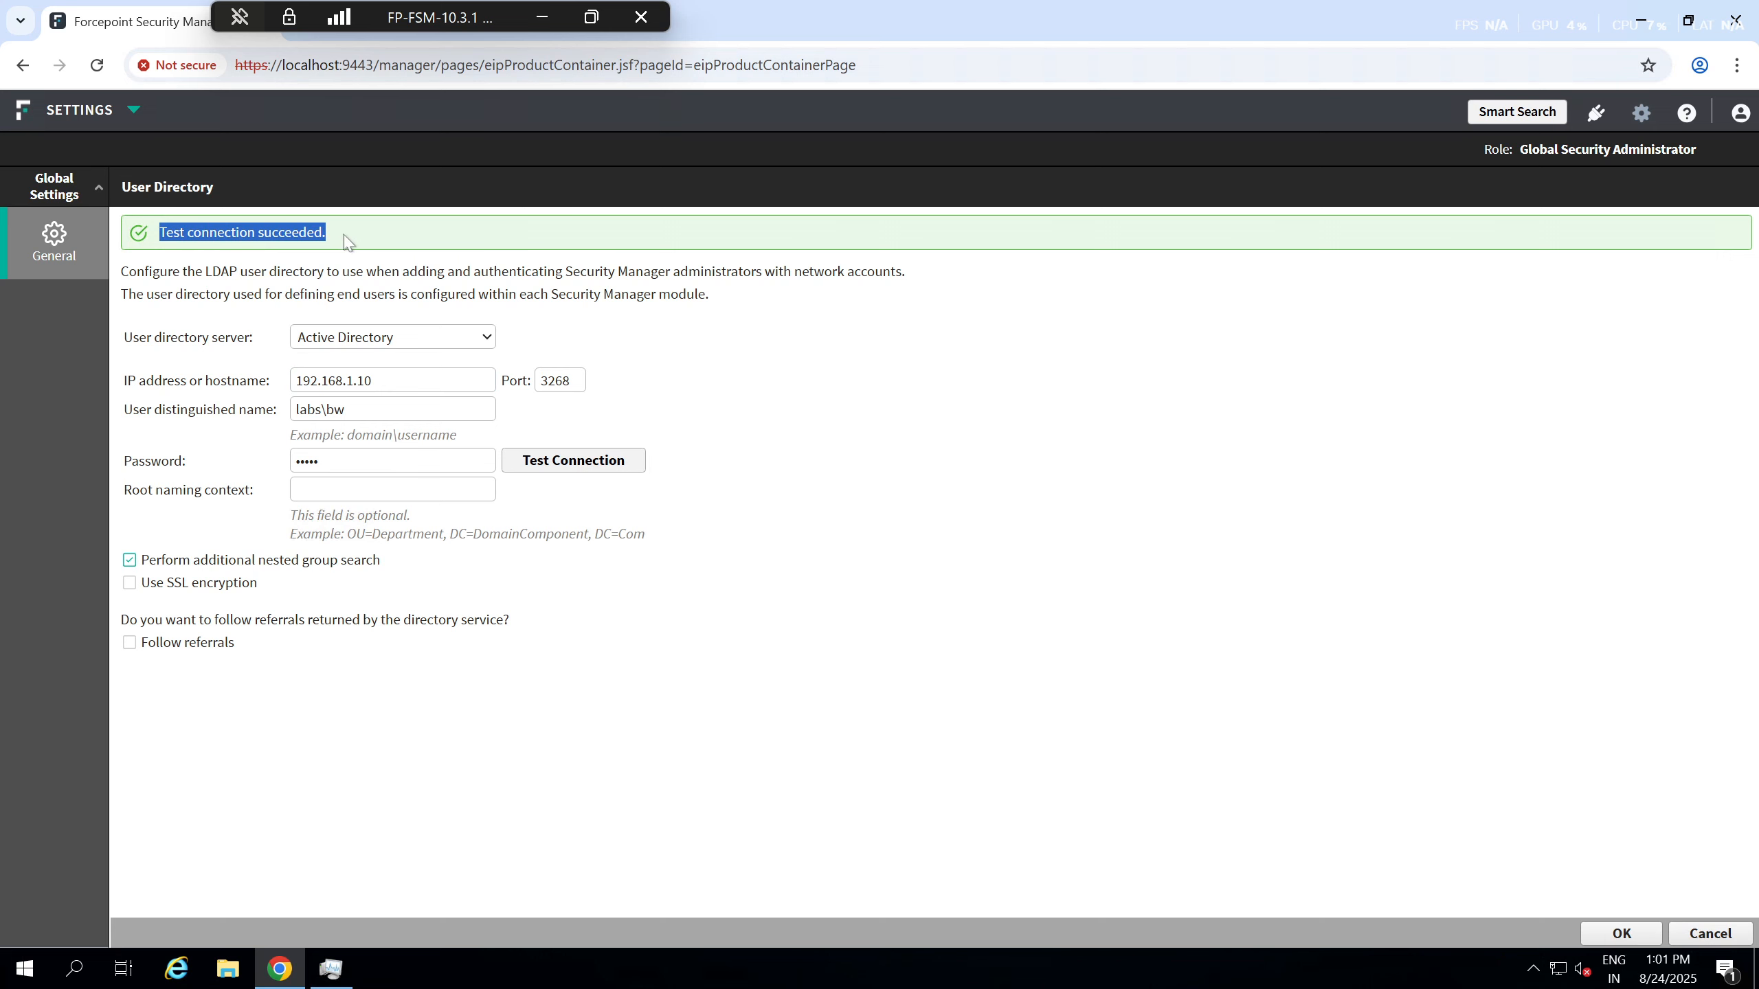
click(405, 245)
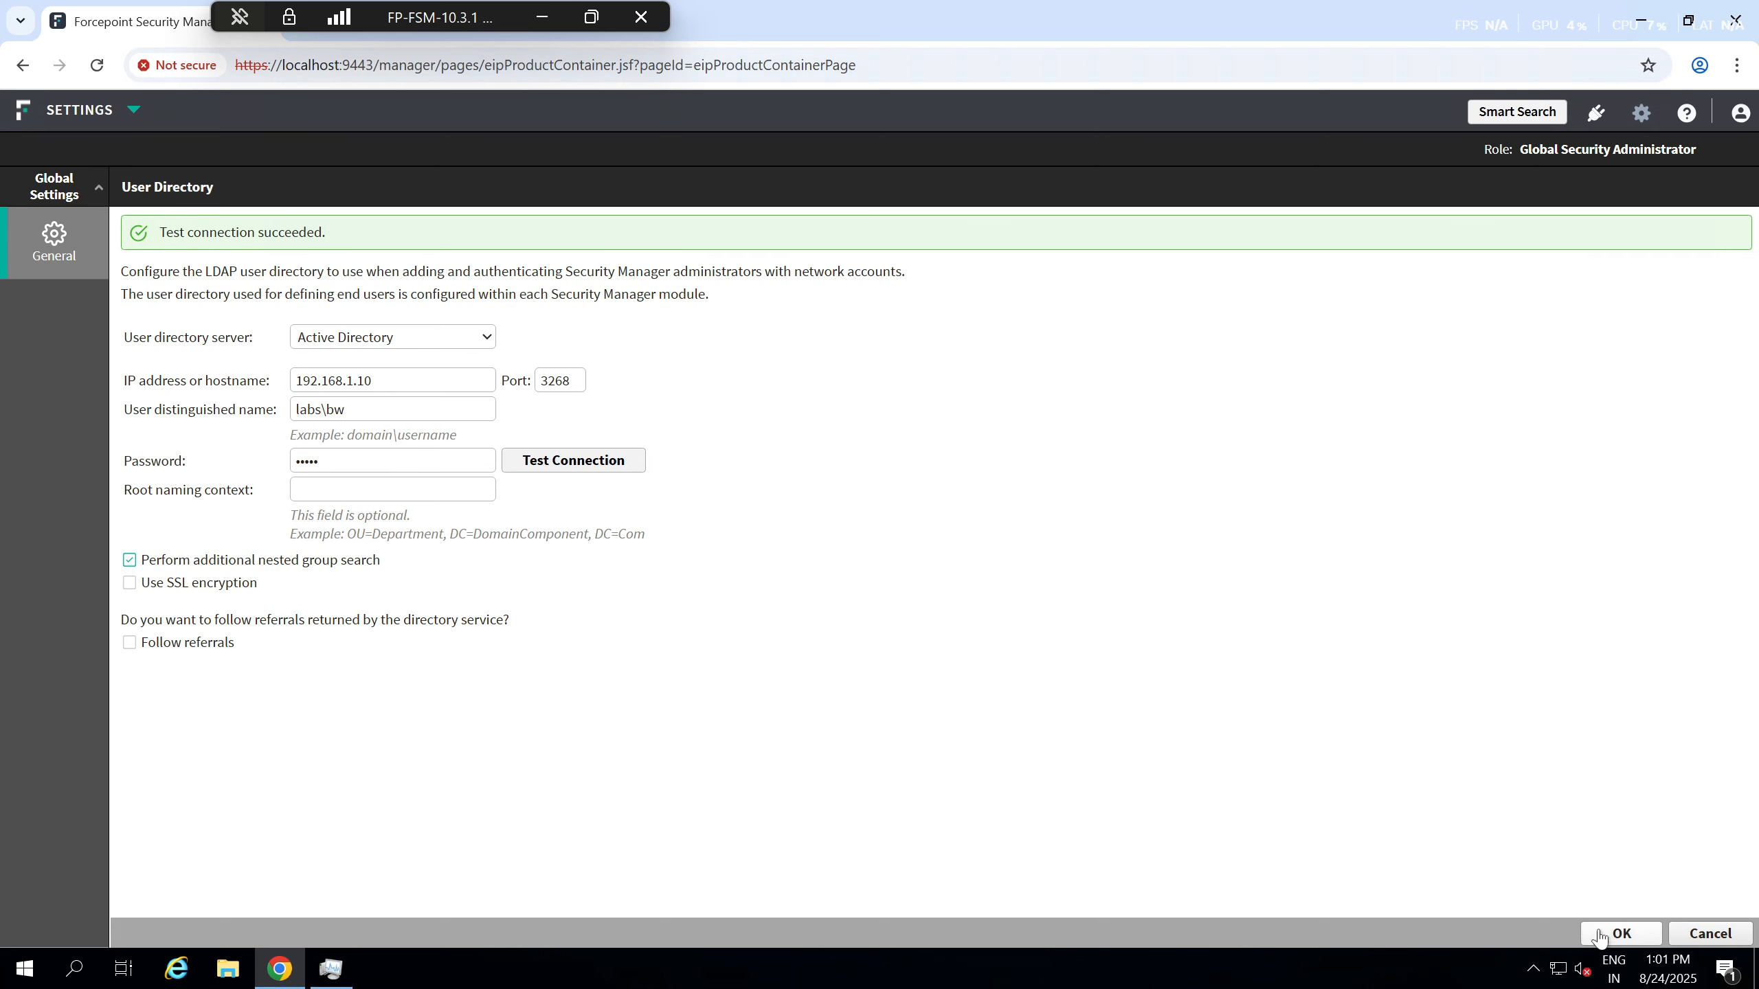
- Save the User Directory configuration
click(1621, 933)
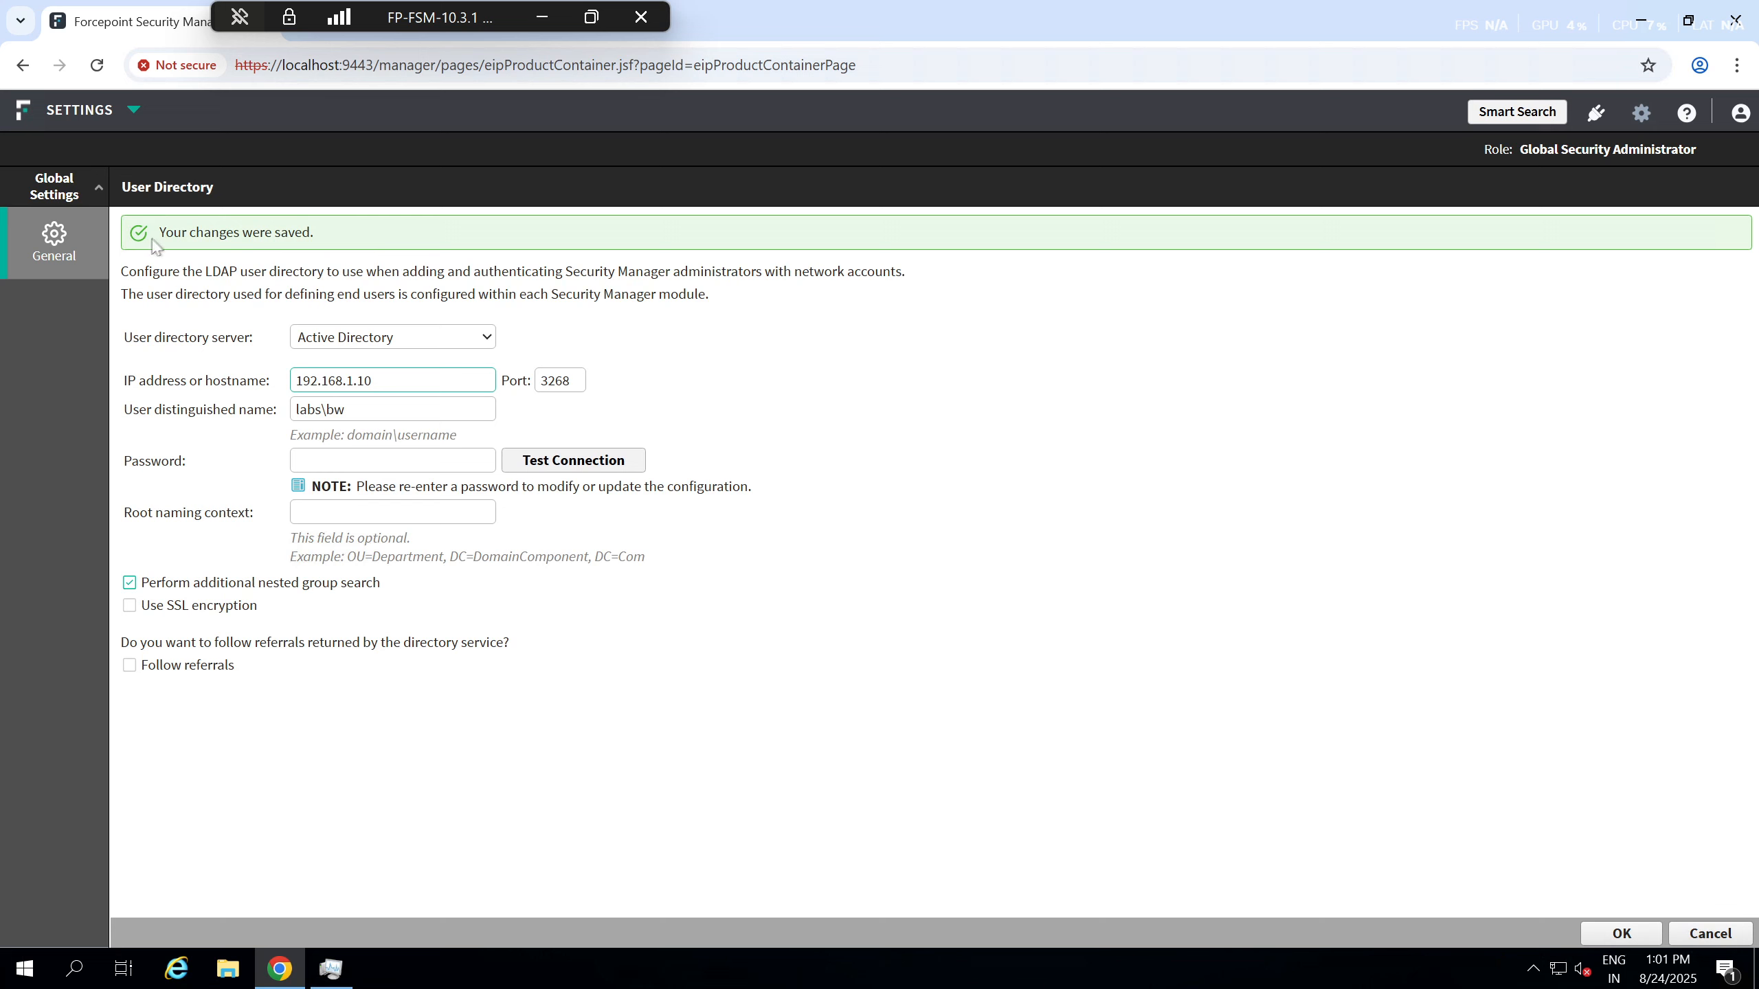
drag(160, 233, 326, 244)
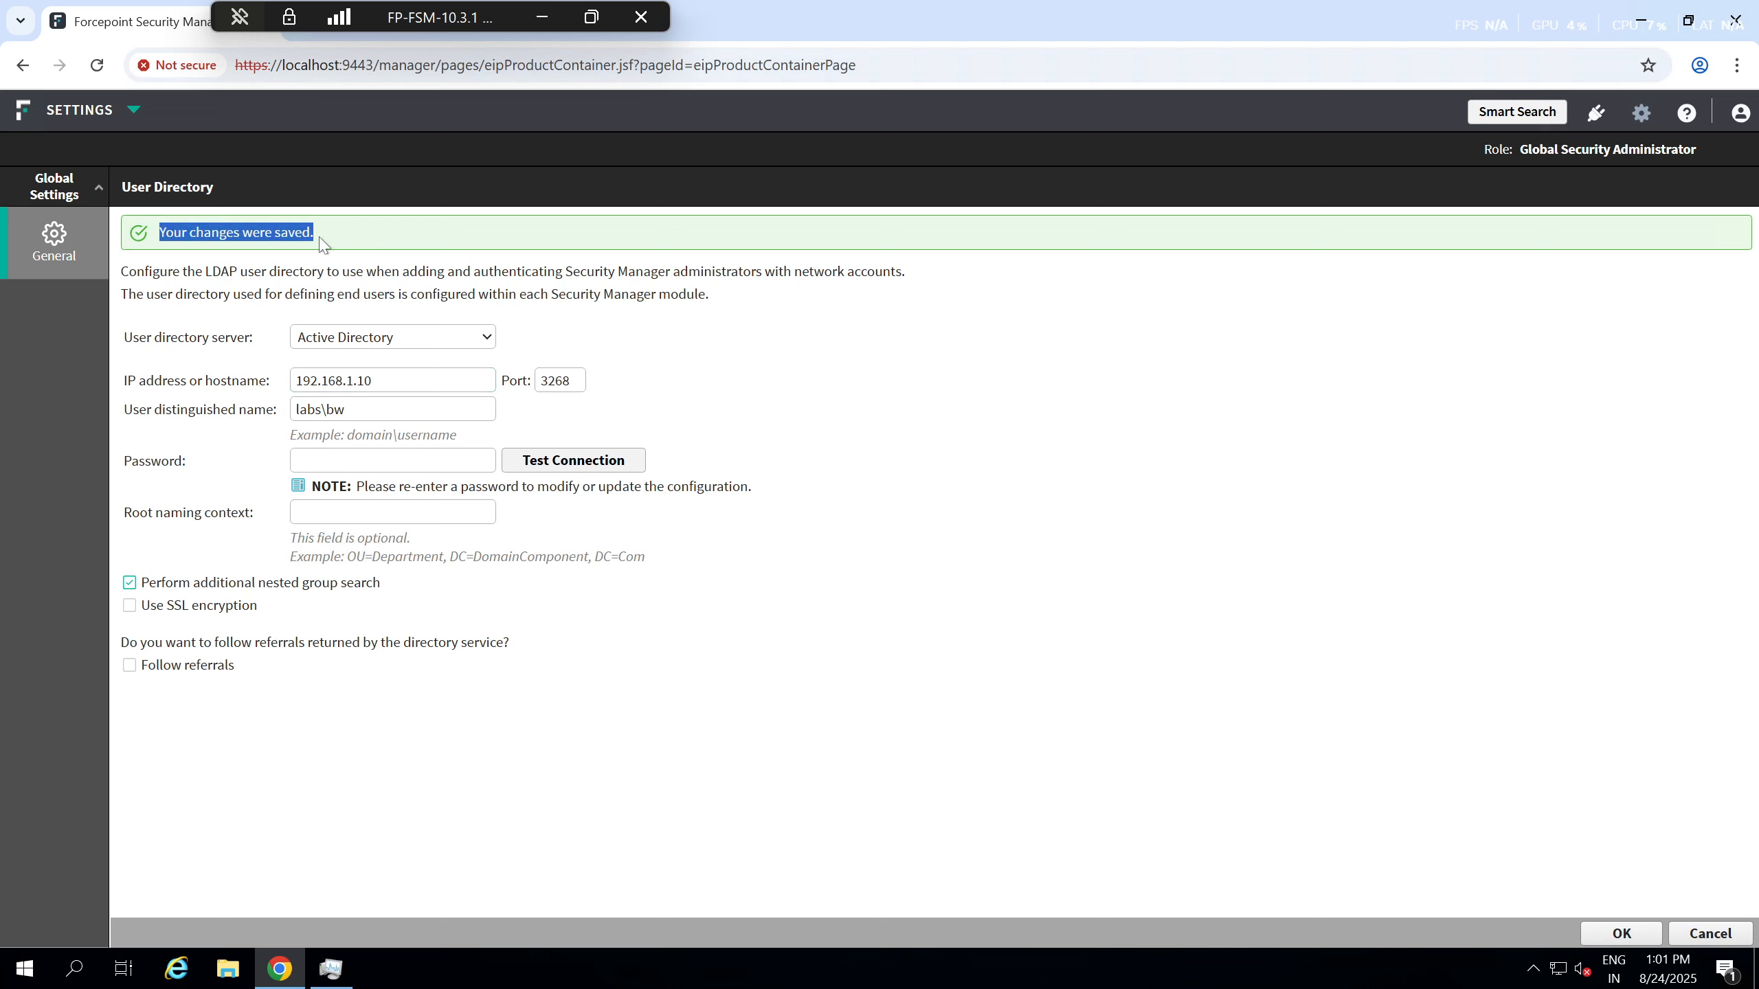
click(357, 244)
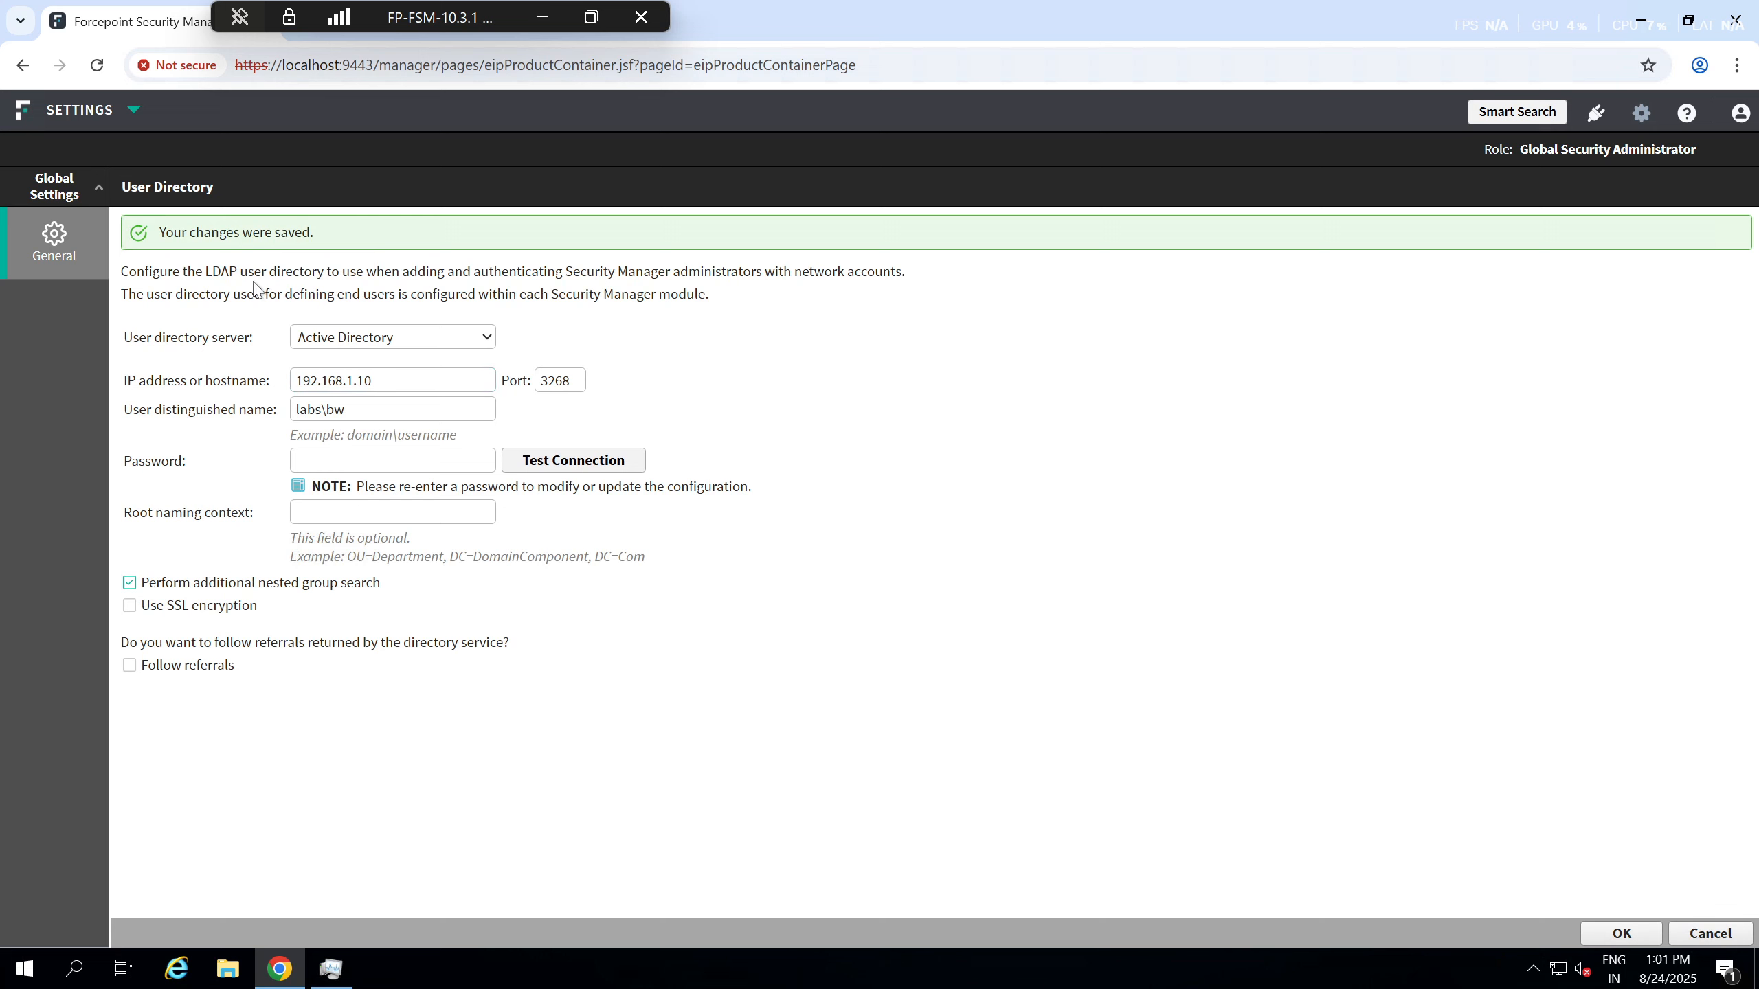
- Open the Administrators page, start adding a network account and browse the directory accounts
mouse_move(70, 263)
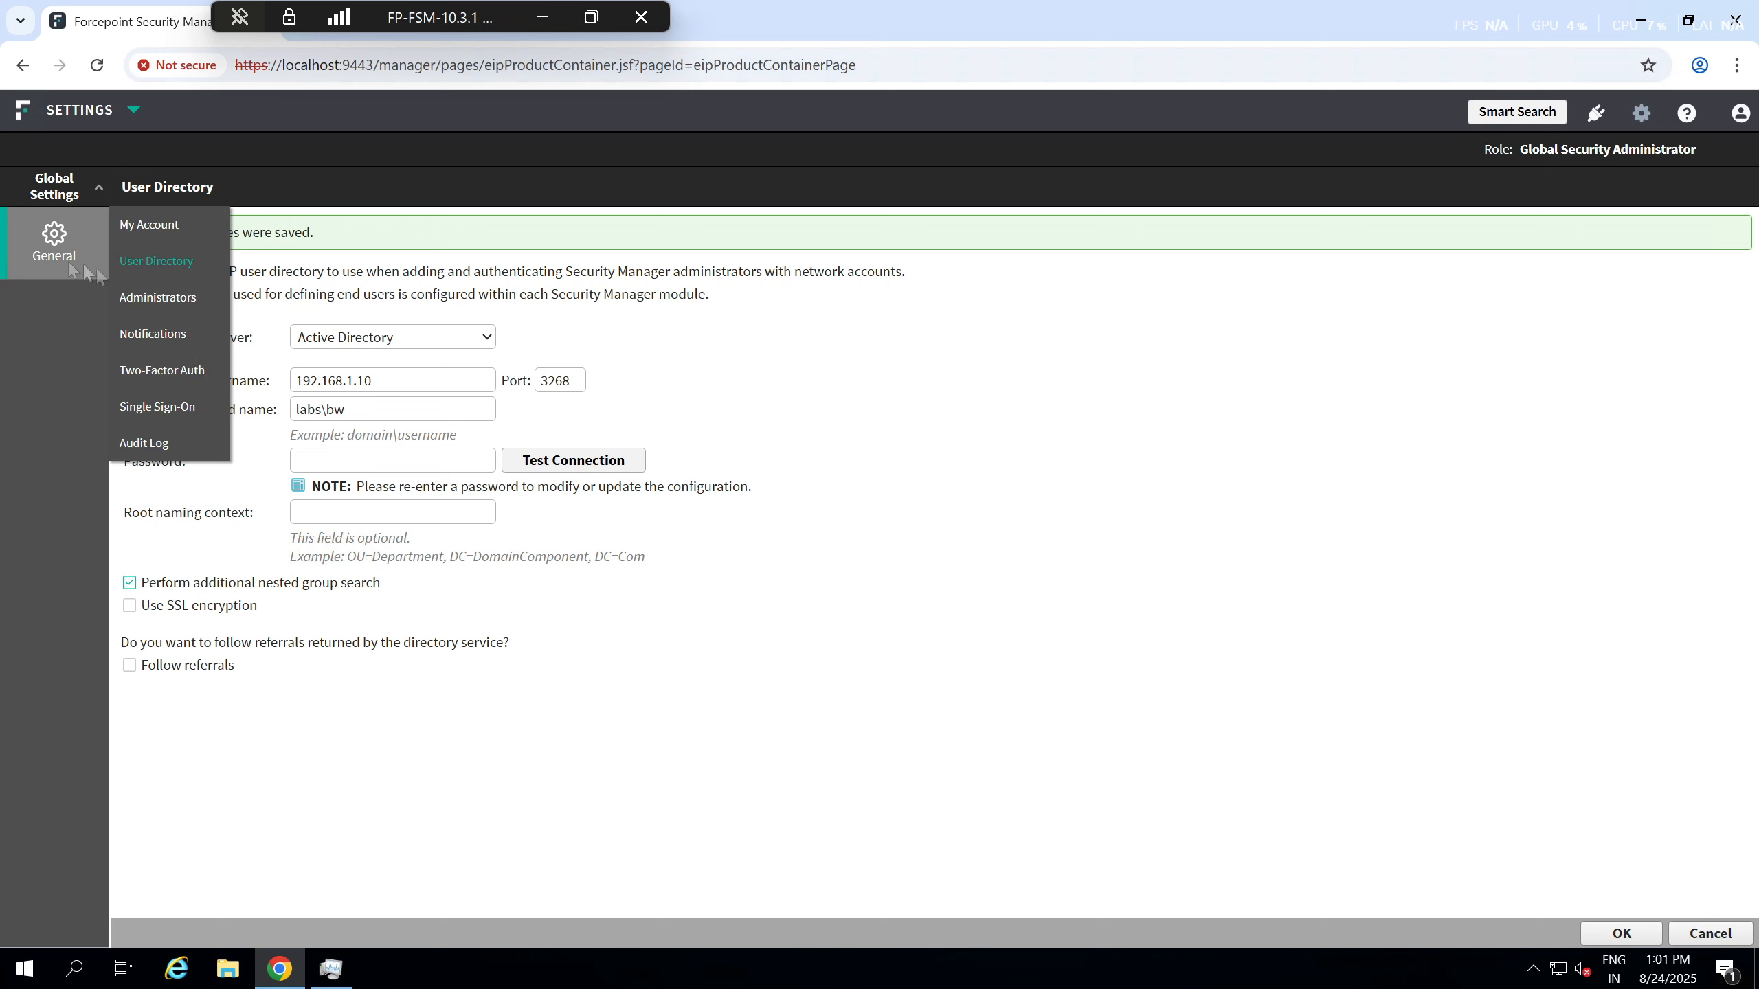
click(165, 303)
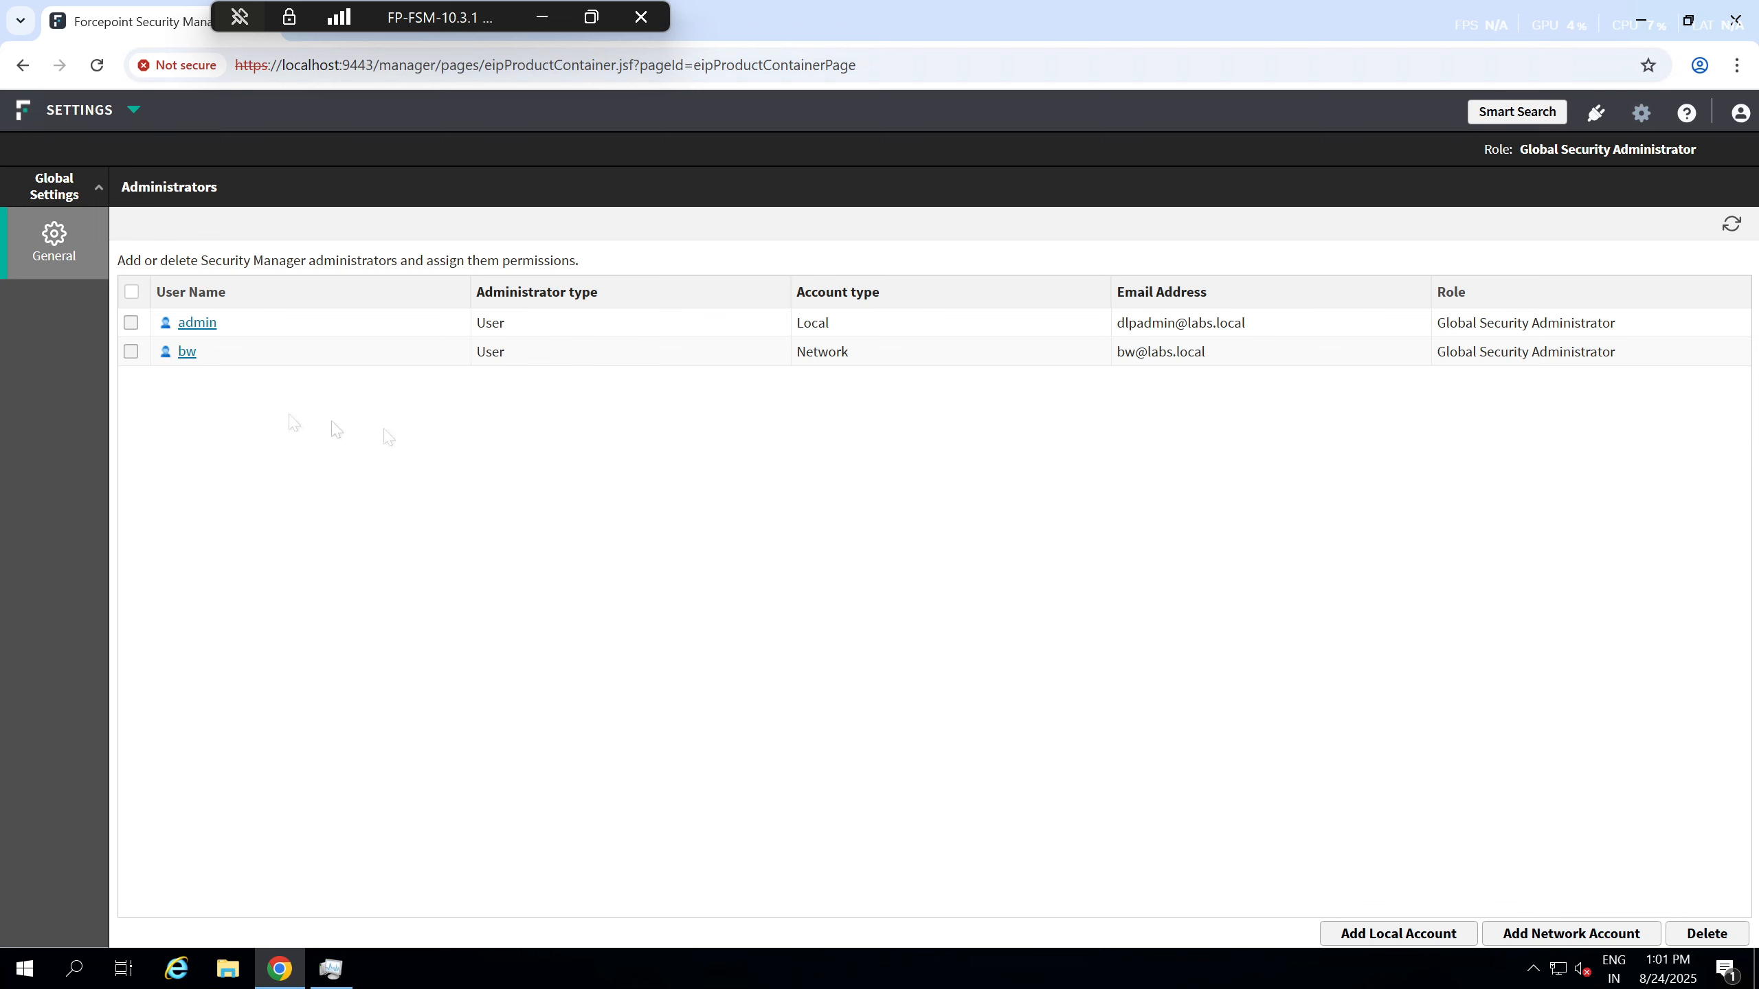
click(1560, 933)
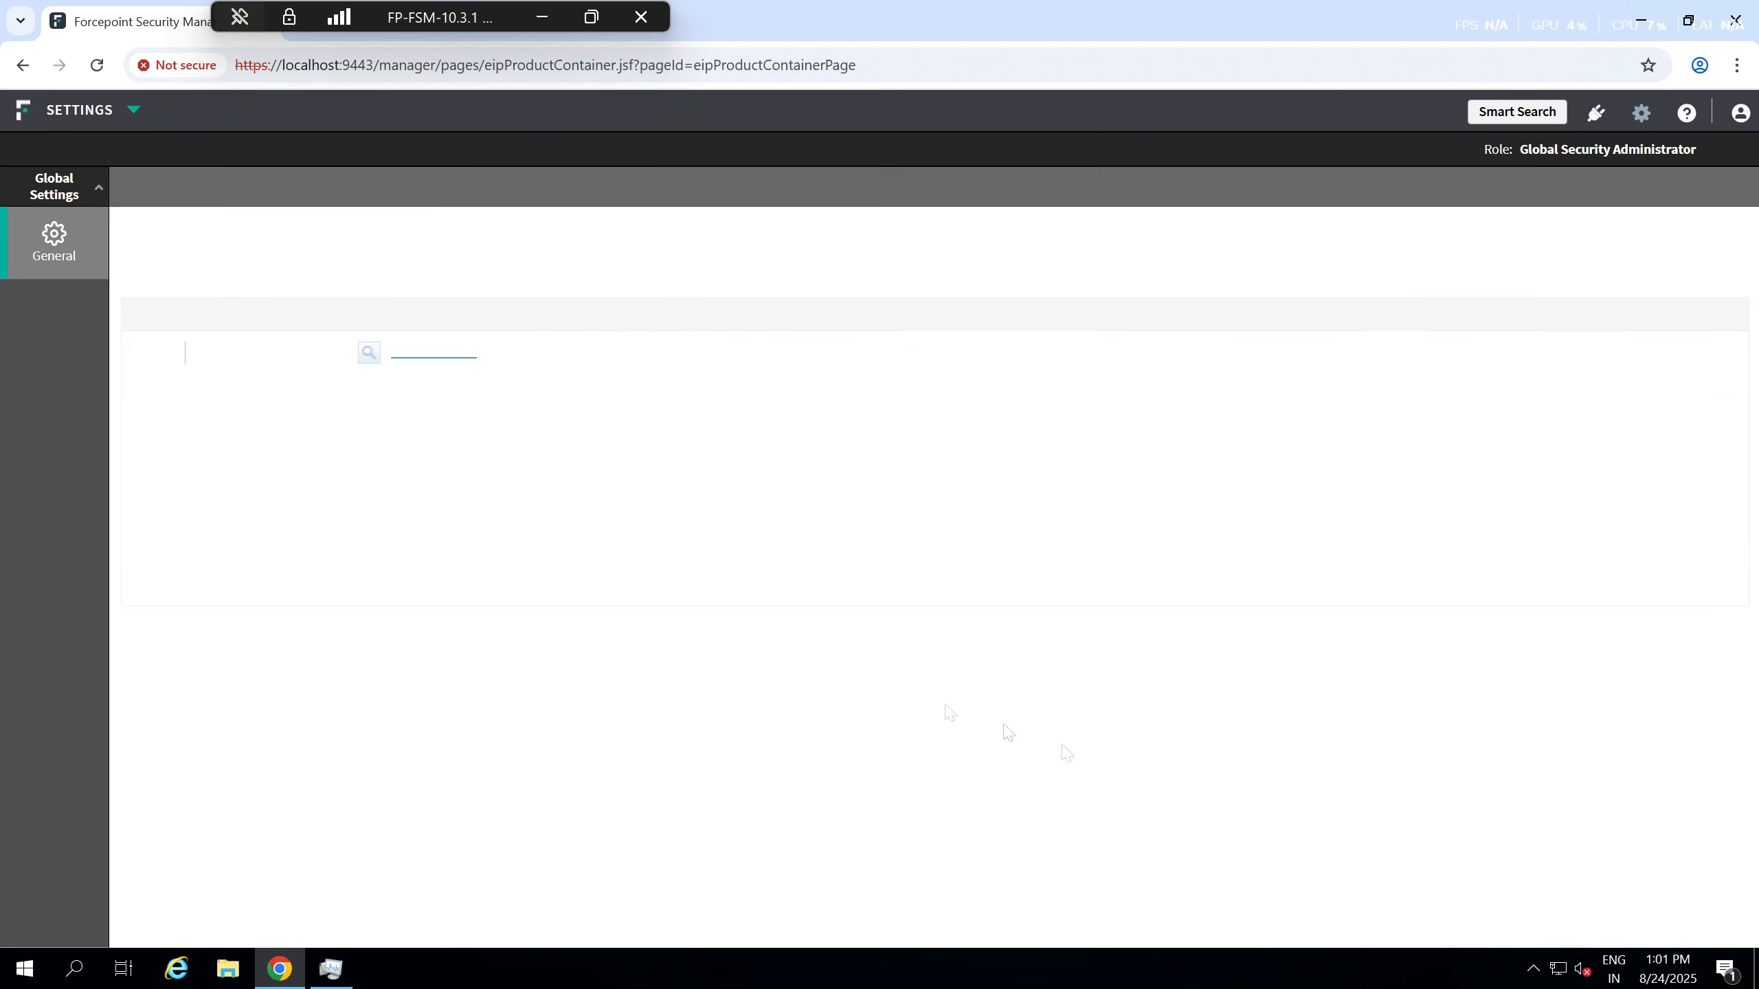
scroll(291, 527, down, 10)
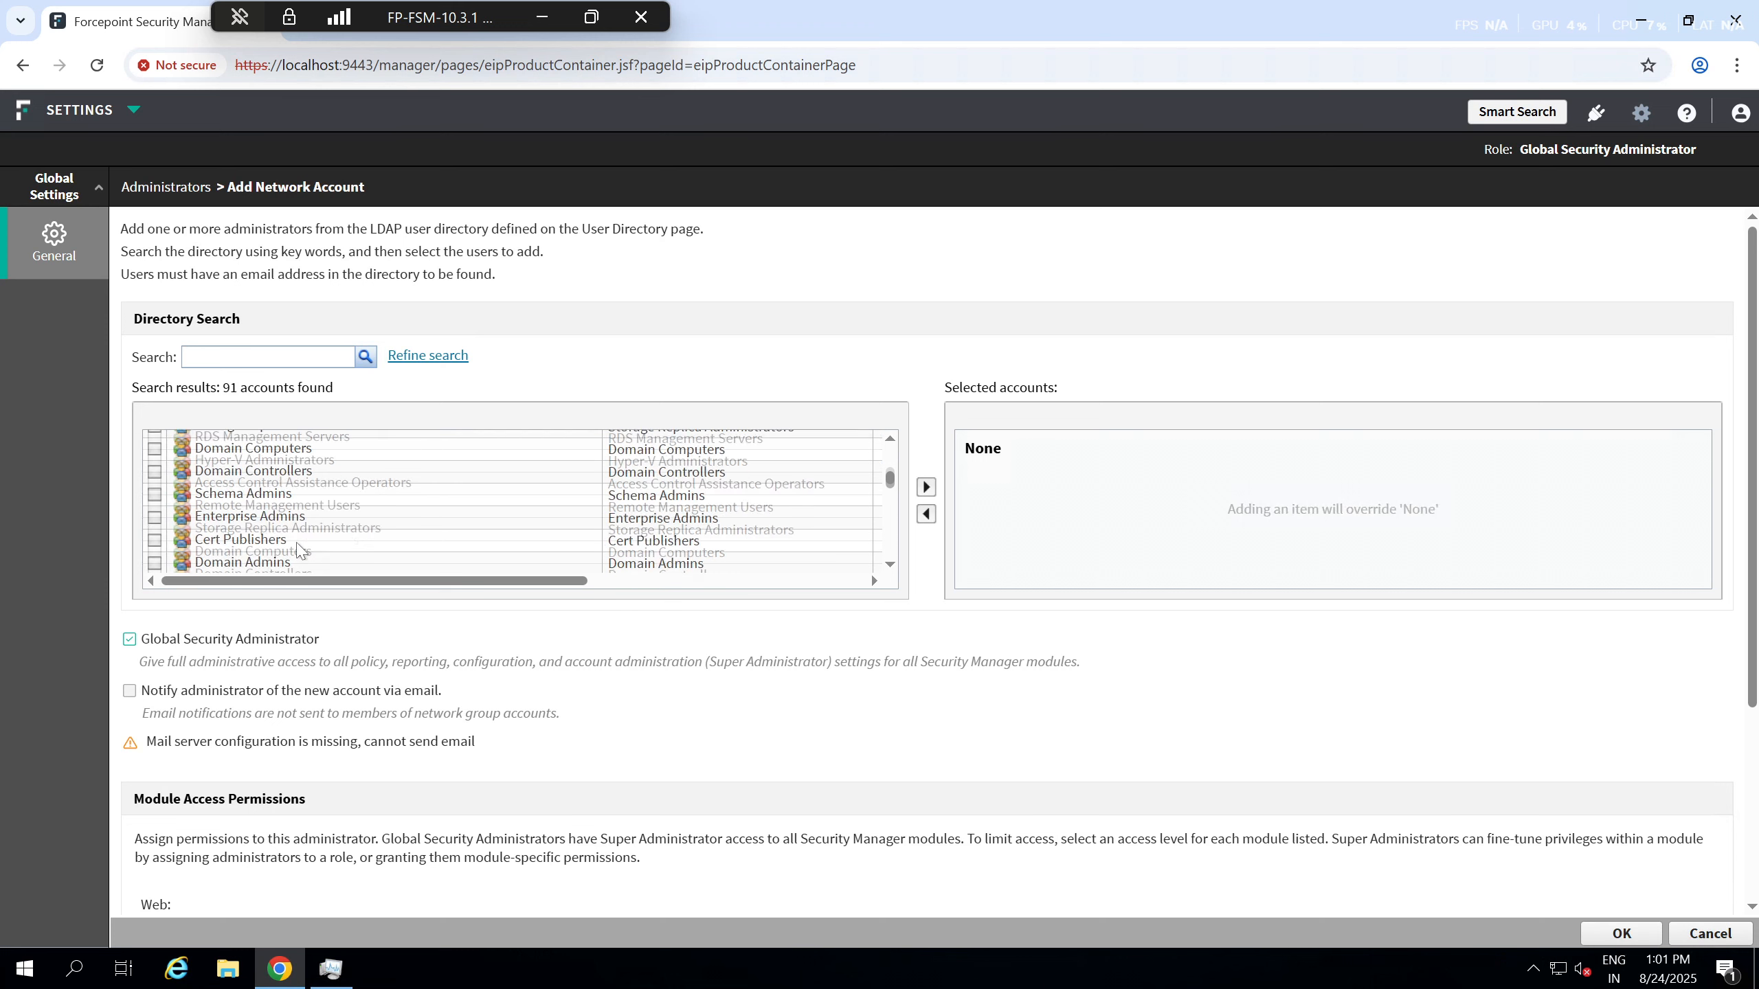
scroll(299, 550, up, 8)
scroll(299, 550, up, 3)
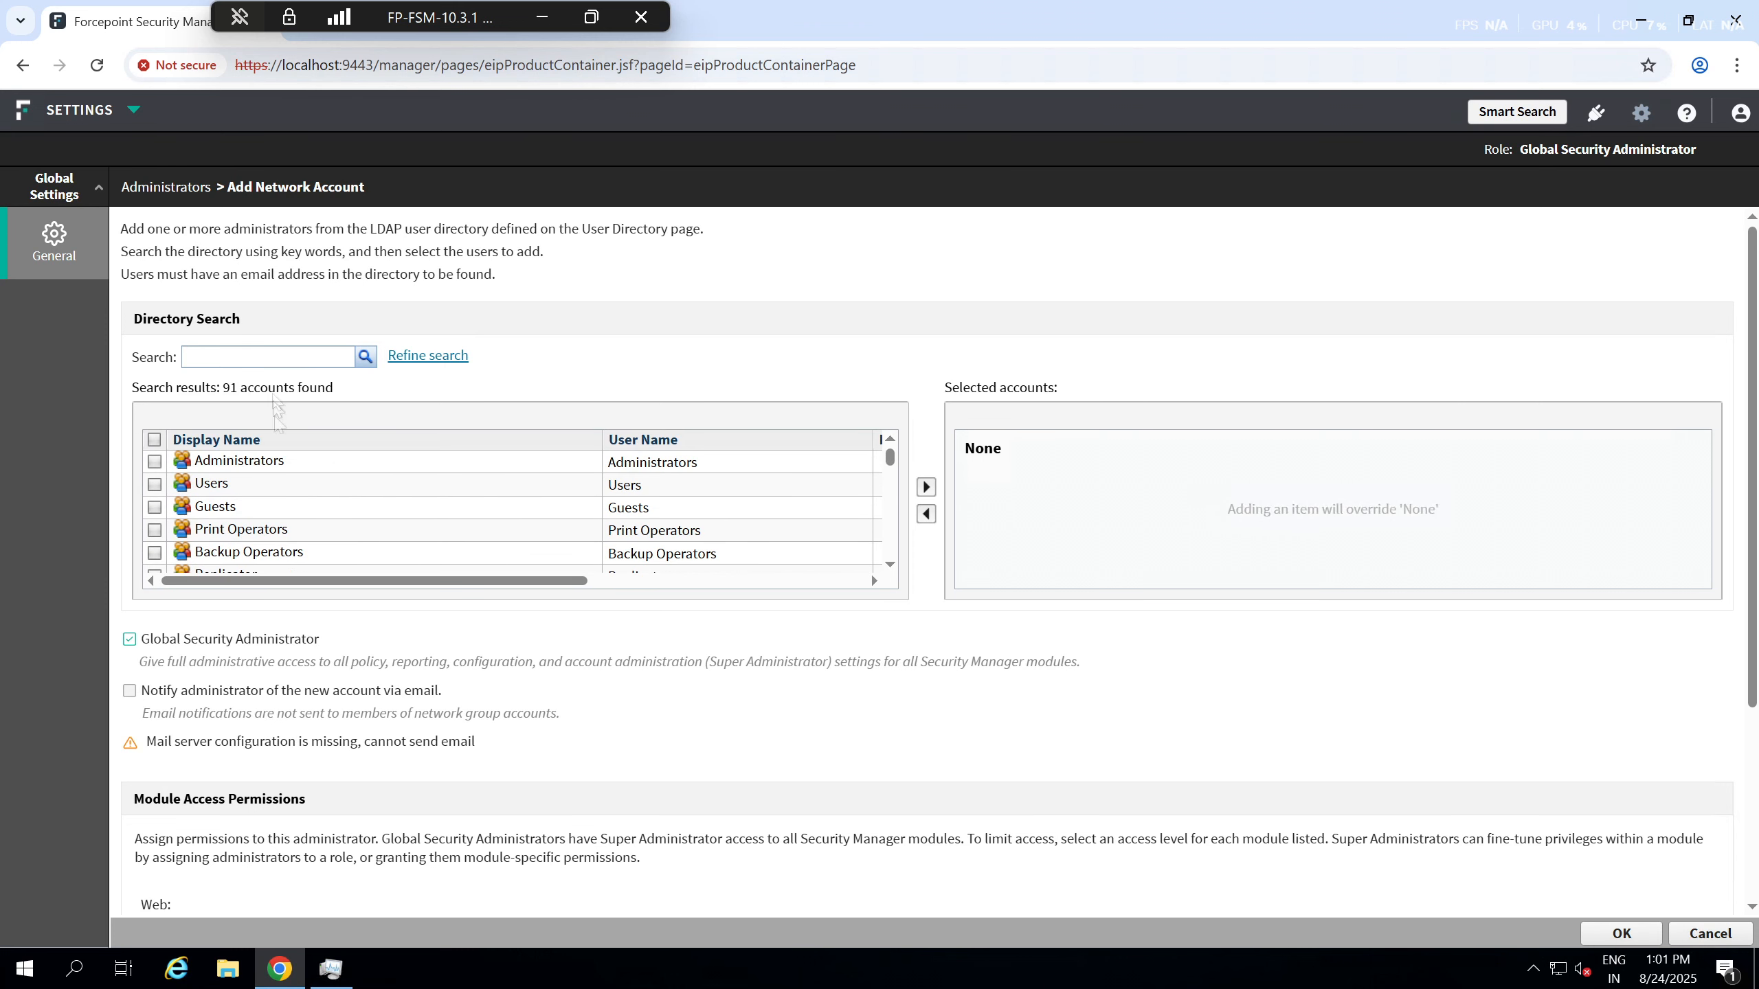
- Search the directory for "smtp" and add the SMTP account to the selected accounts
click(301, 354)
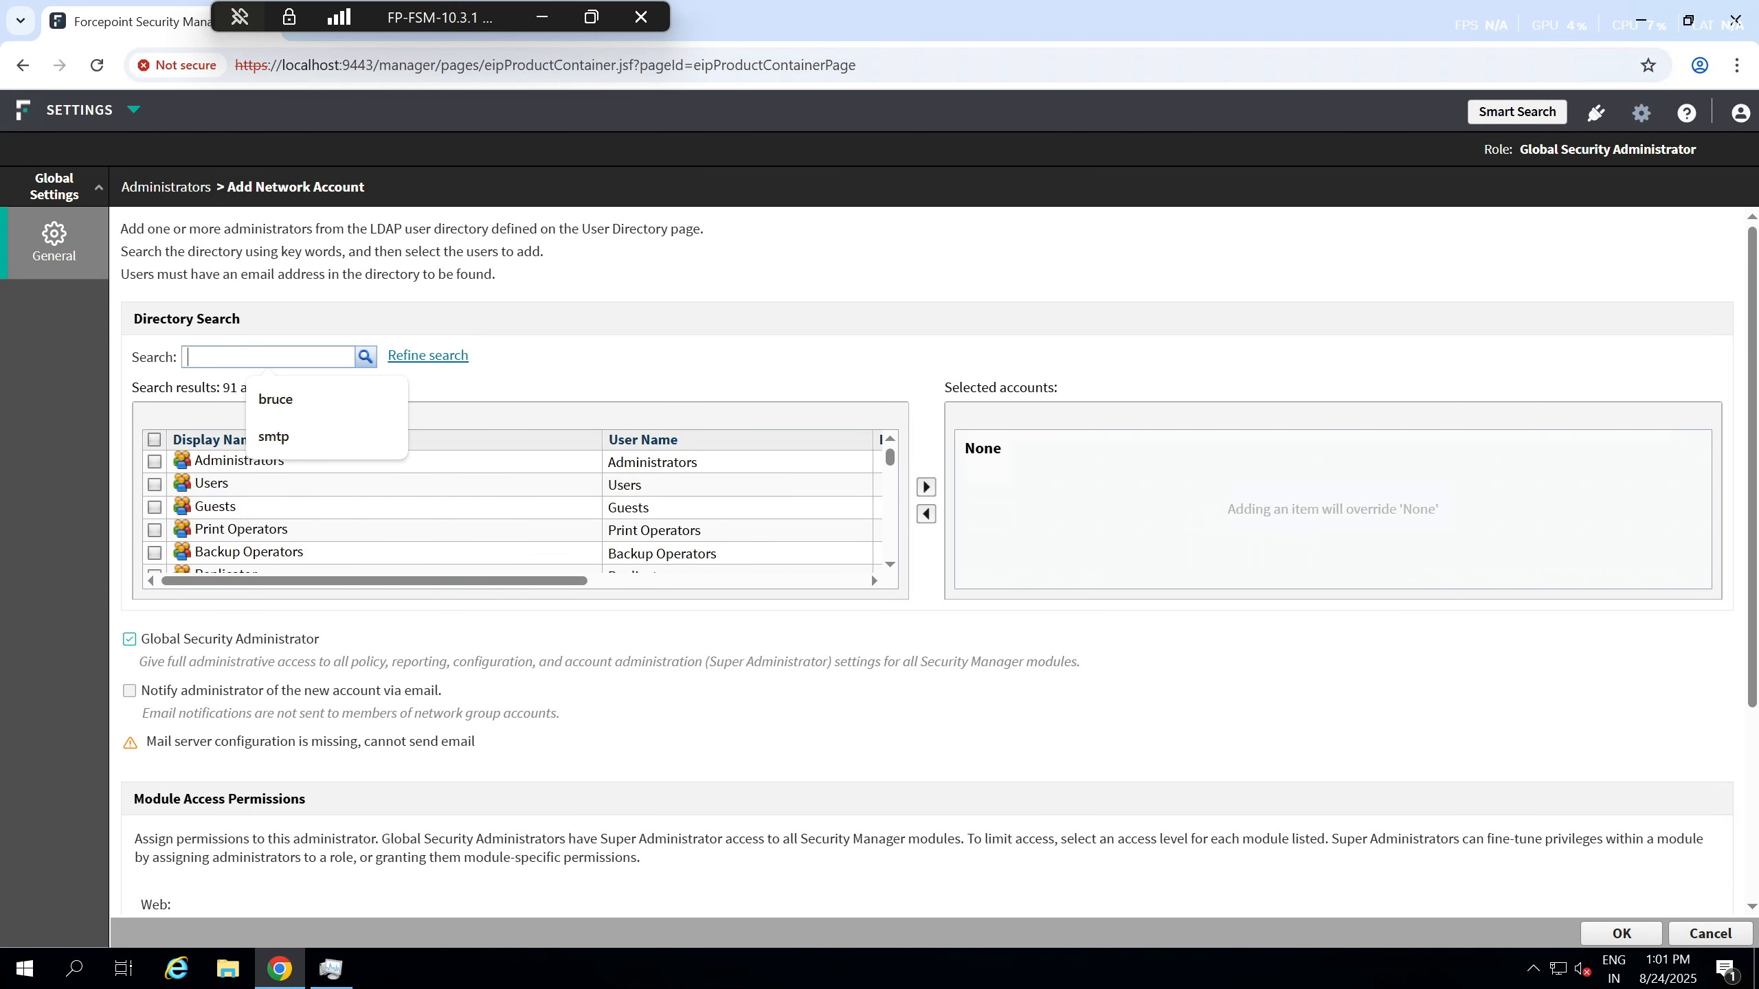
click(304, 438)
click(368, 363)
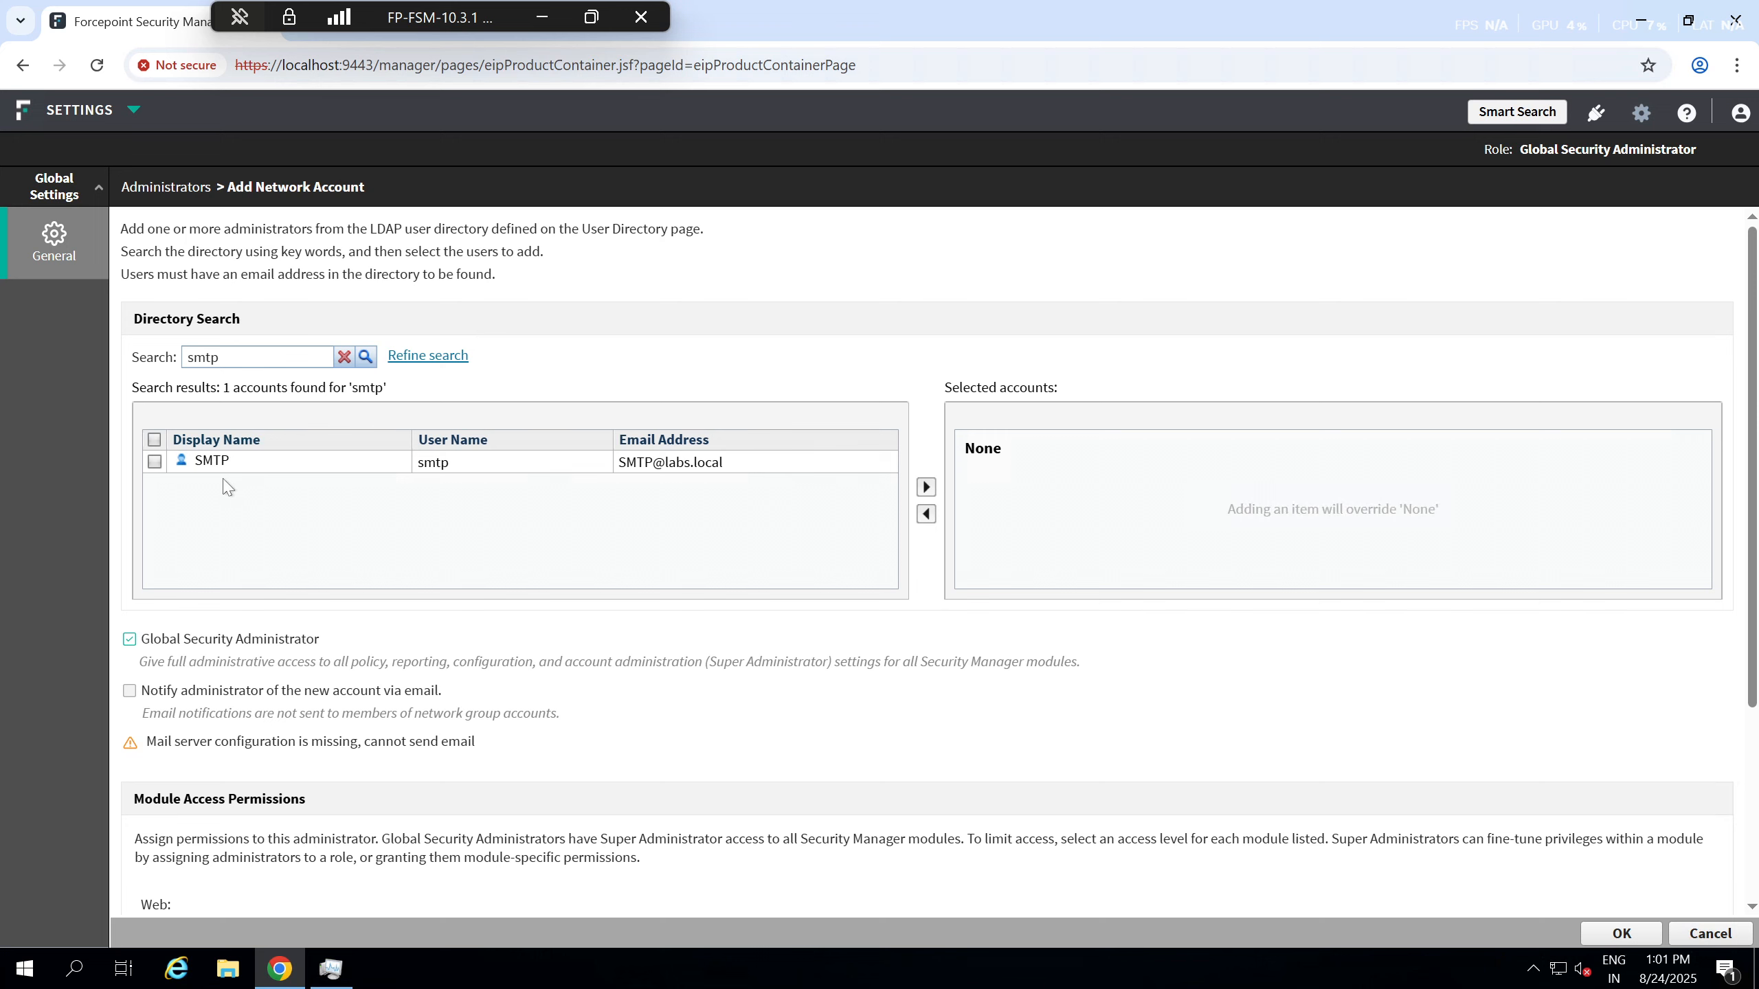
click(155, 465)
click(926, 487)
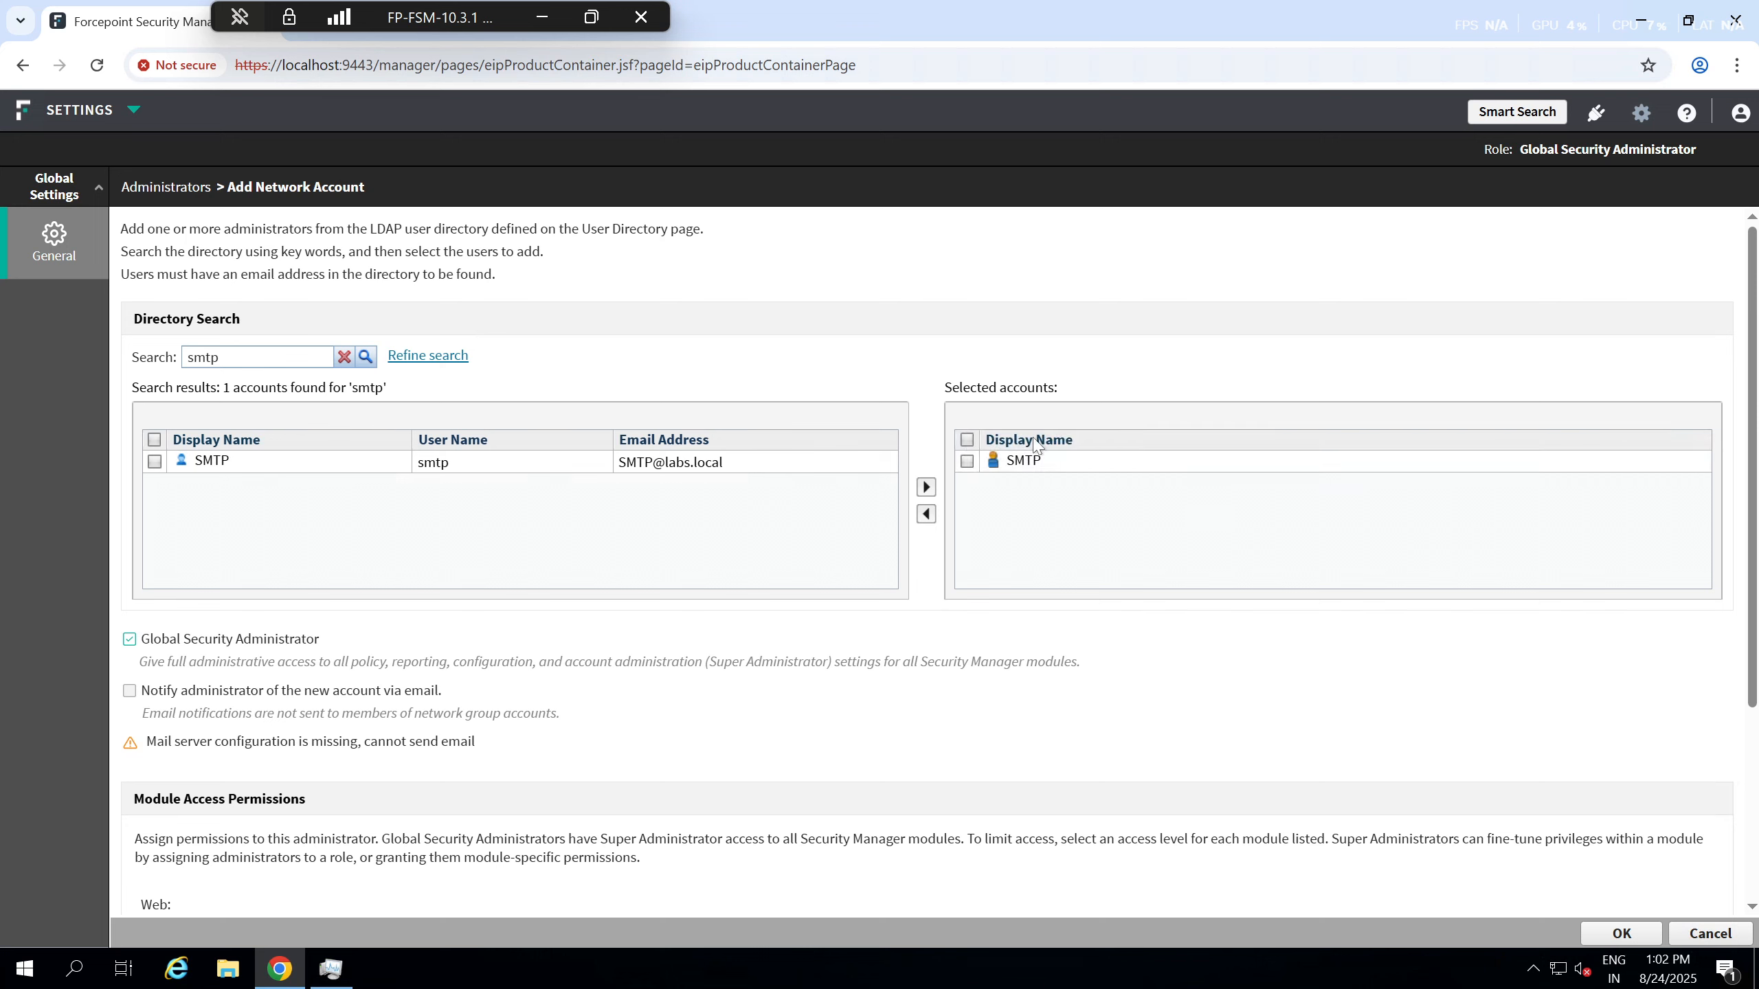
- Turn off Global Security Administrator for the new account and grant access to the Data module, with no permissions for Web
scroll(284, 572, down, 1)
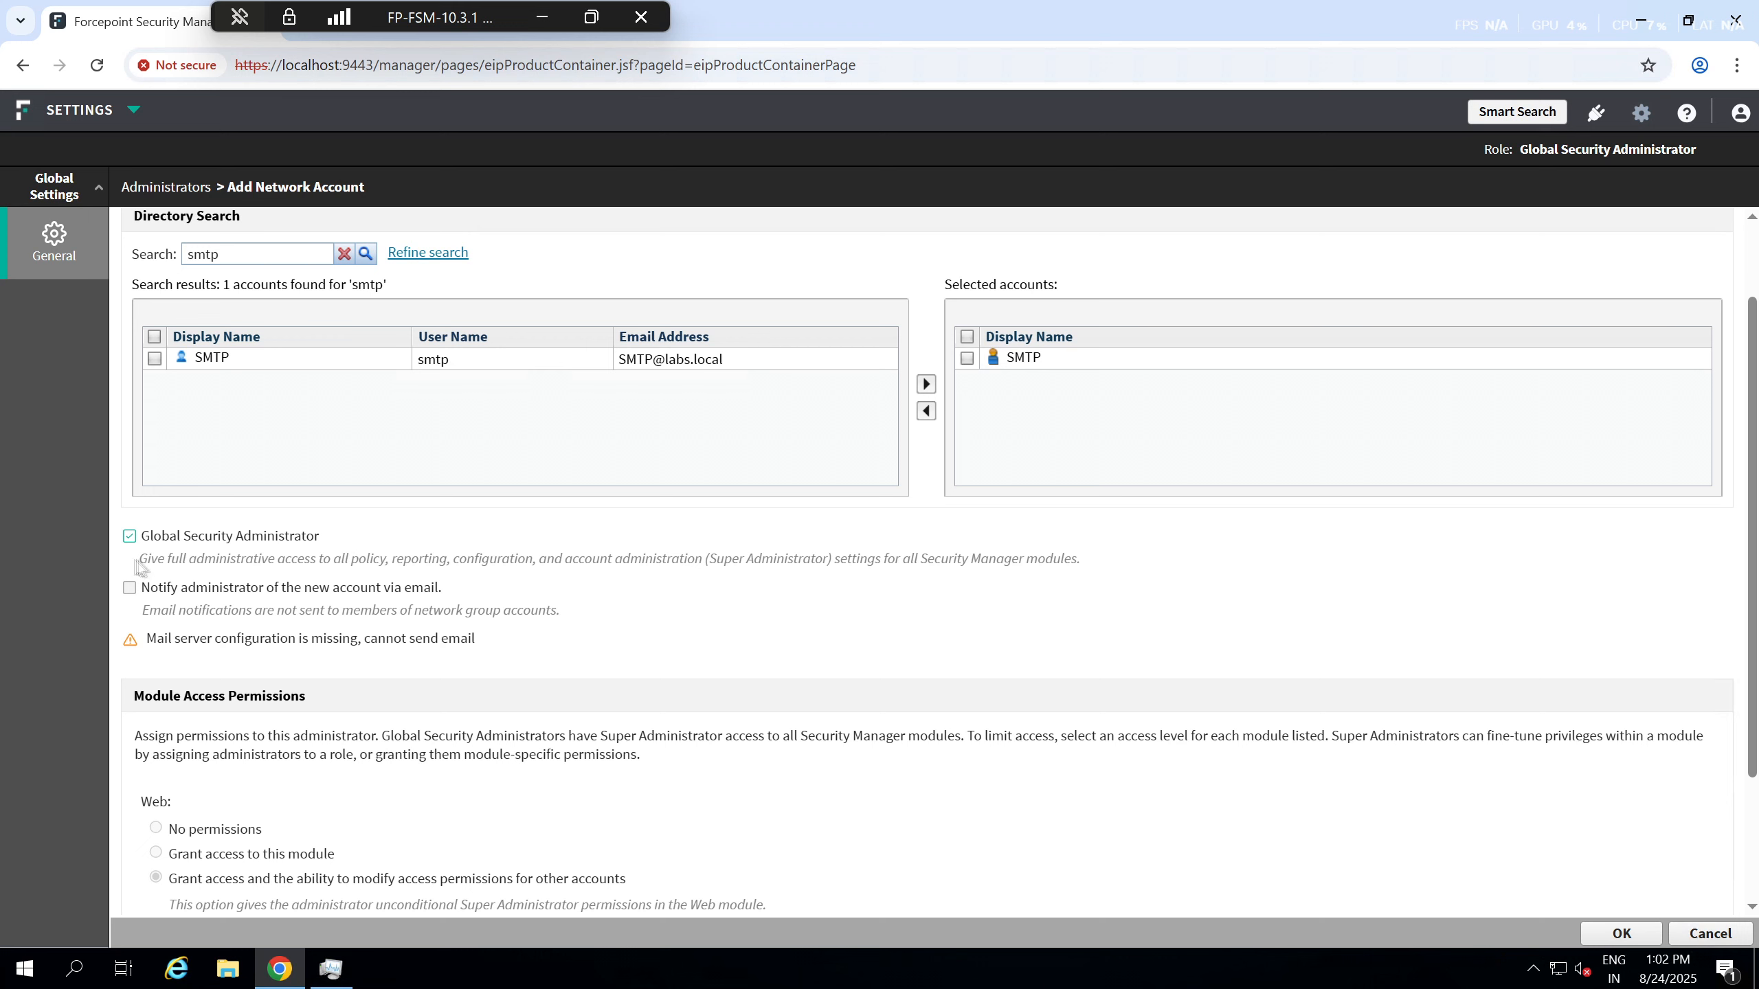
drag(139, 559, 1126, 563)
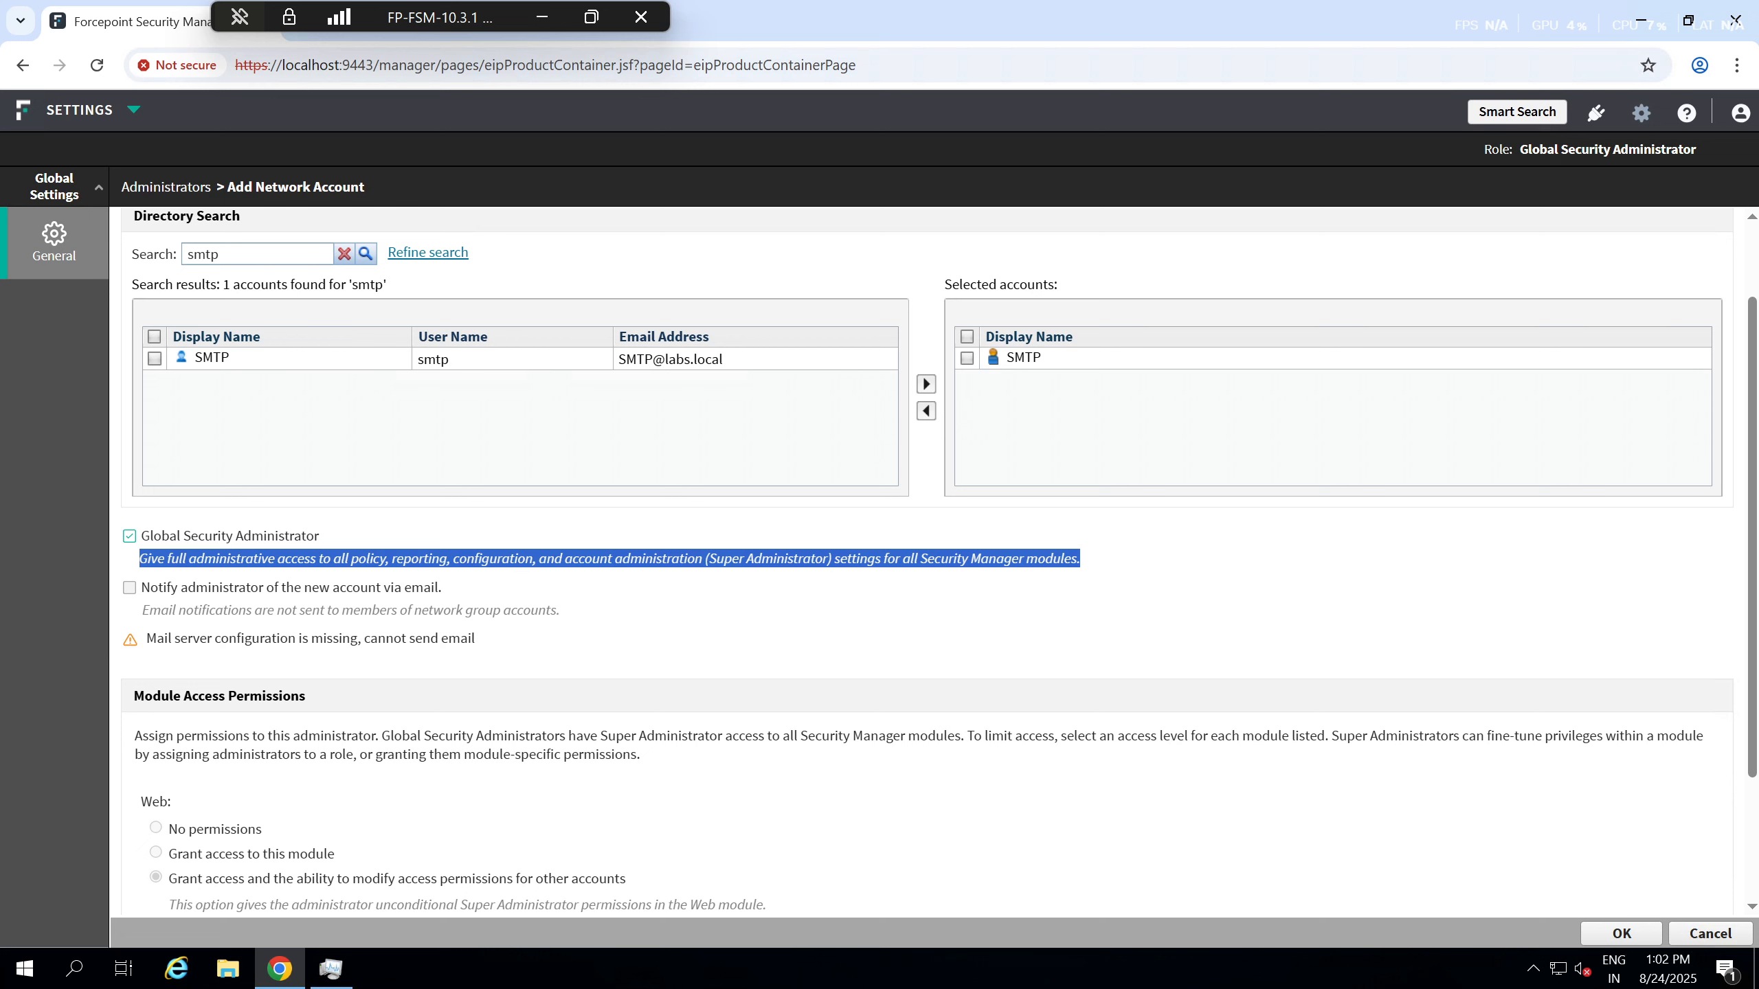
click(914, 555)
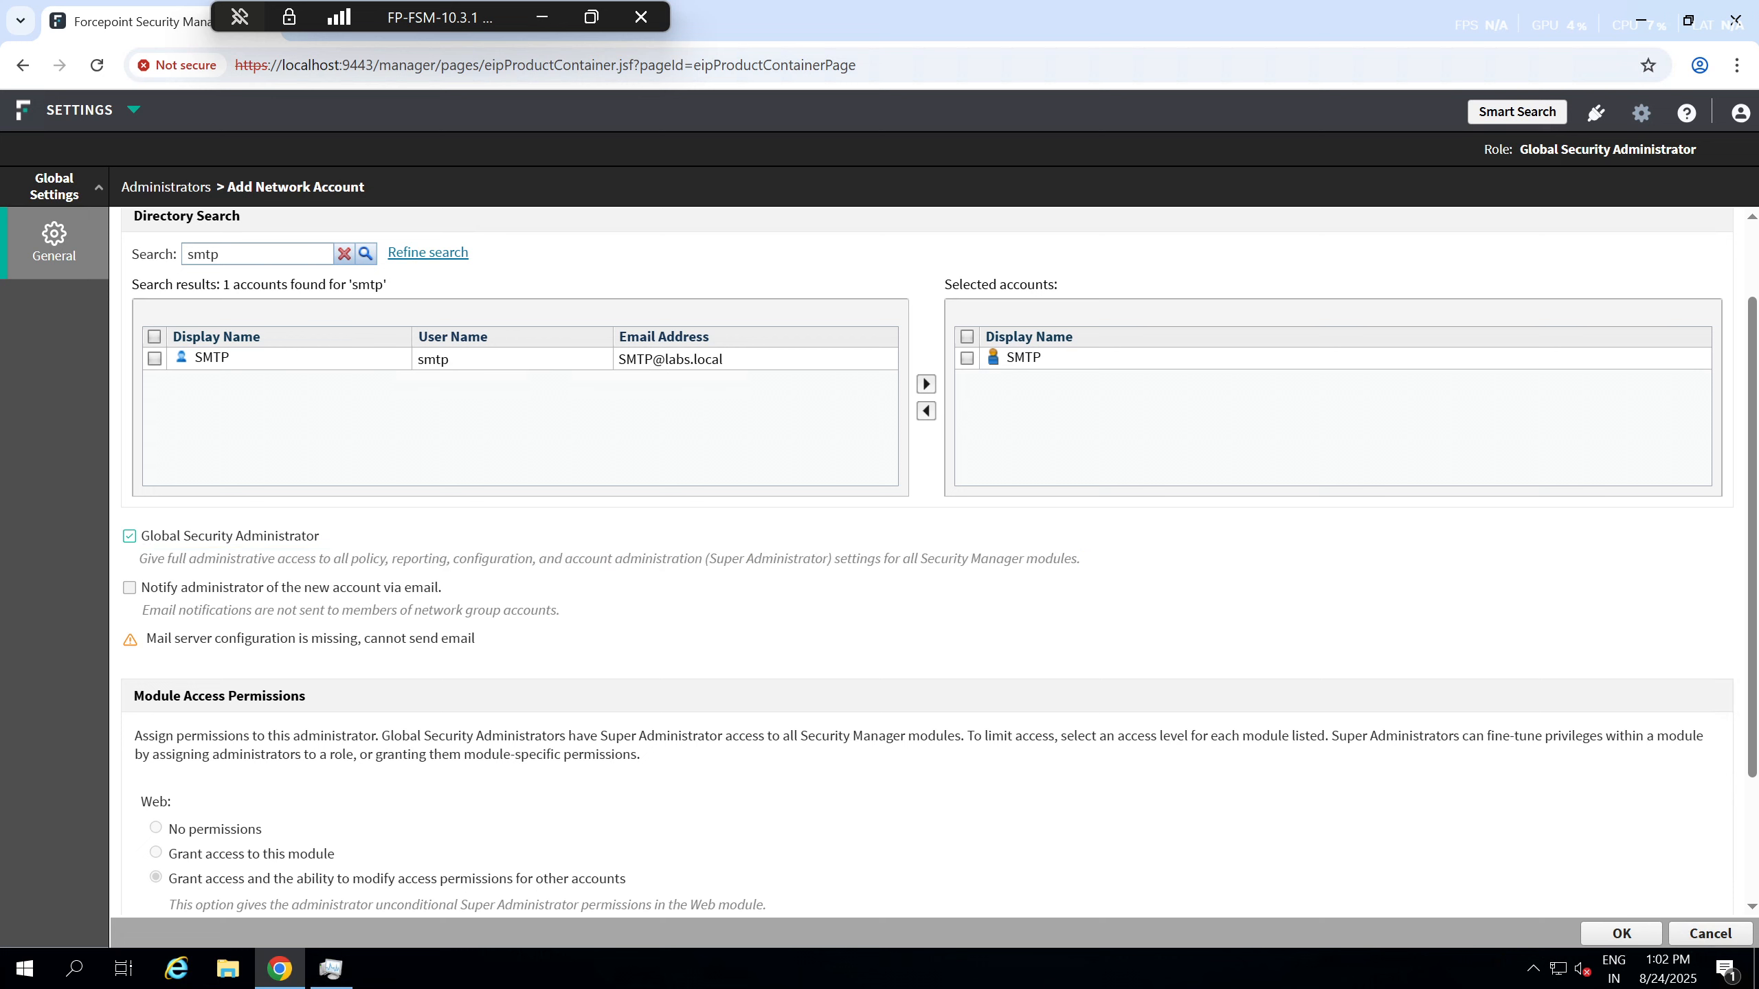
drag(884, 559, 1107, 567)
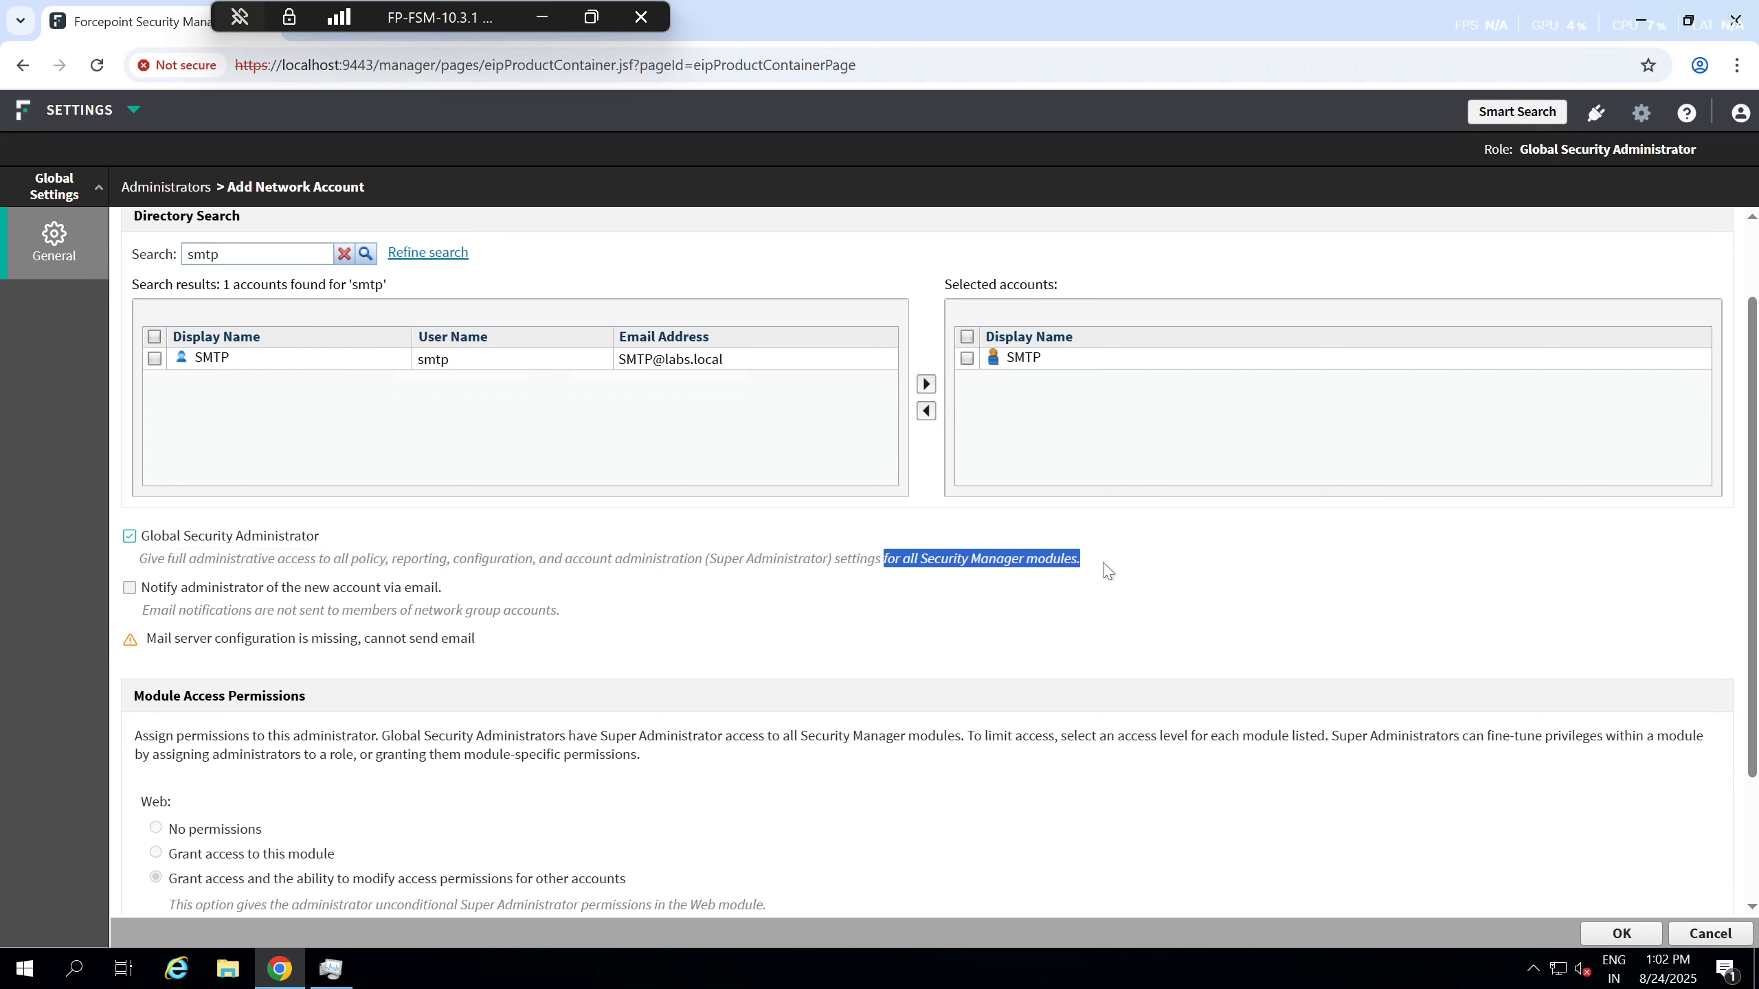
click(134, 109)
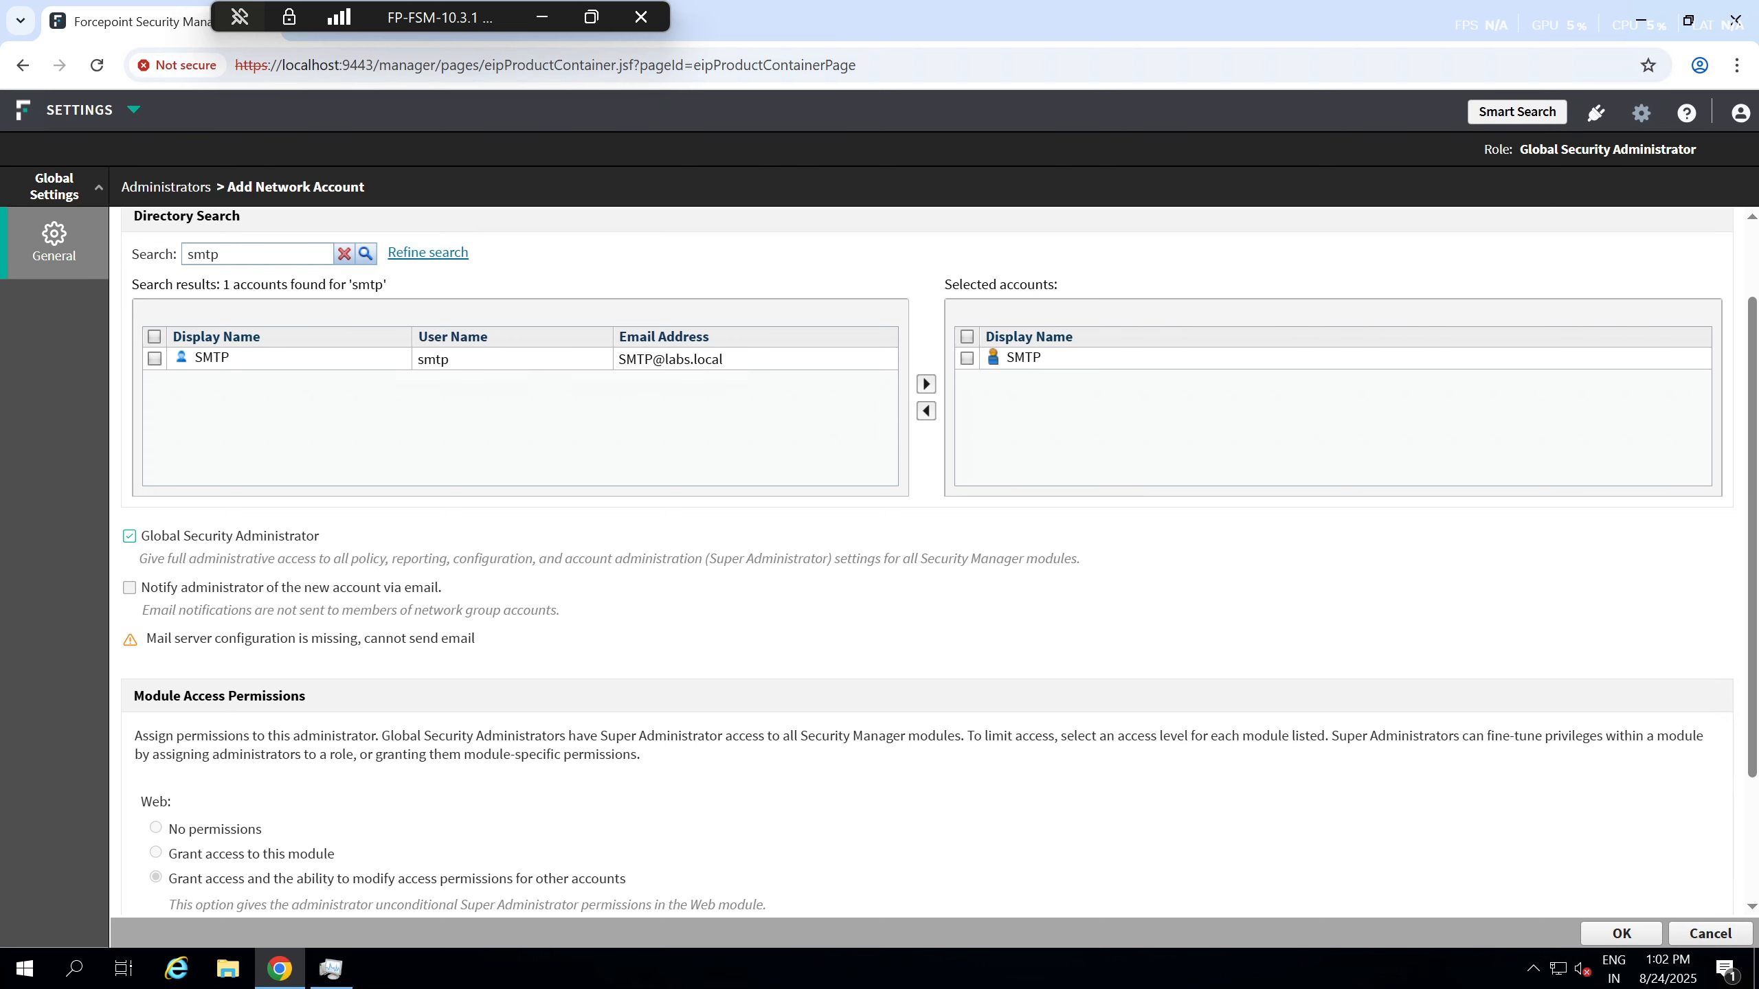
click(129, 536)
scroll(385, 577, down, 3)
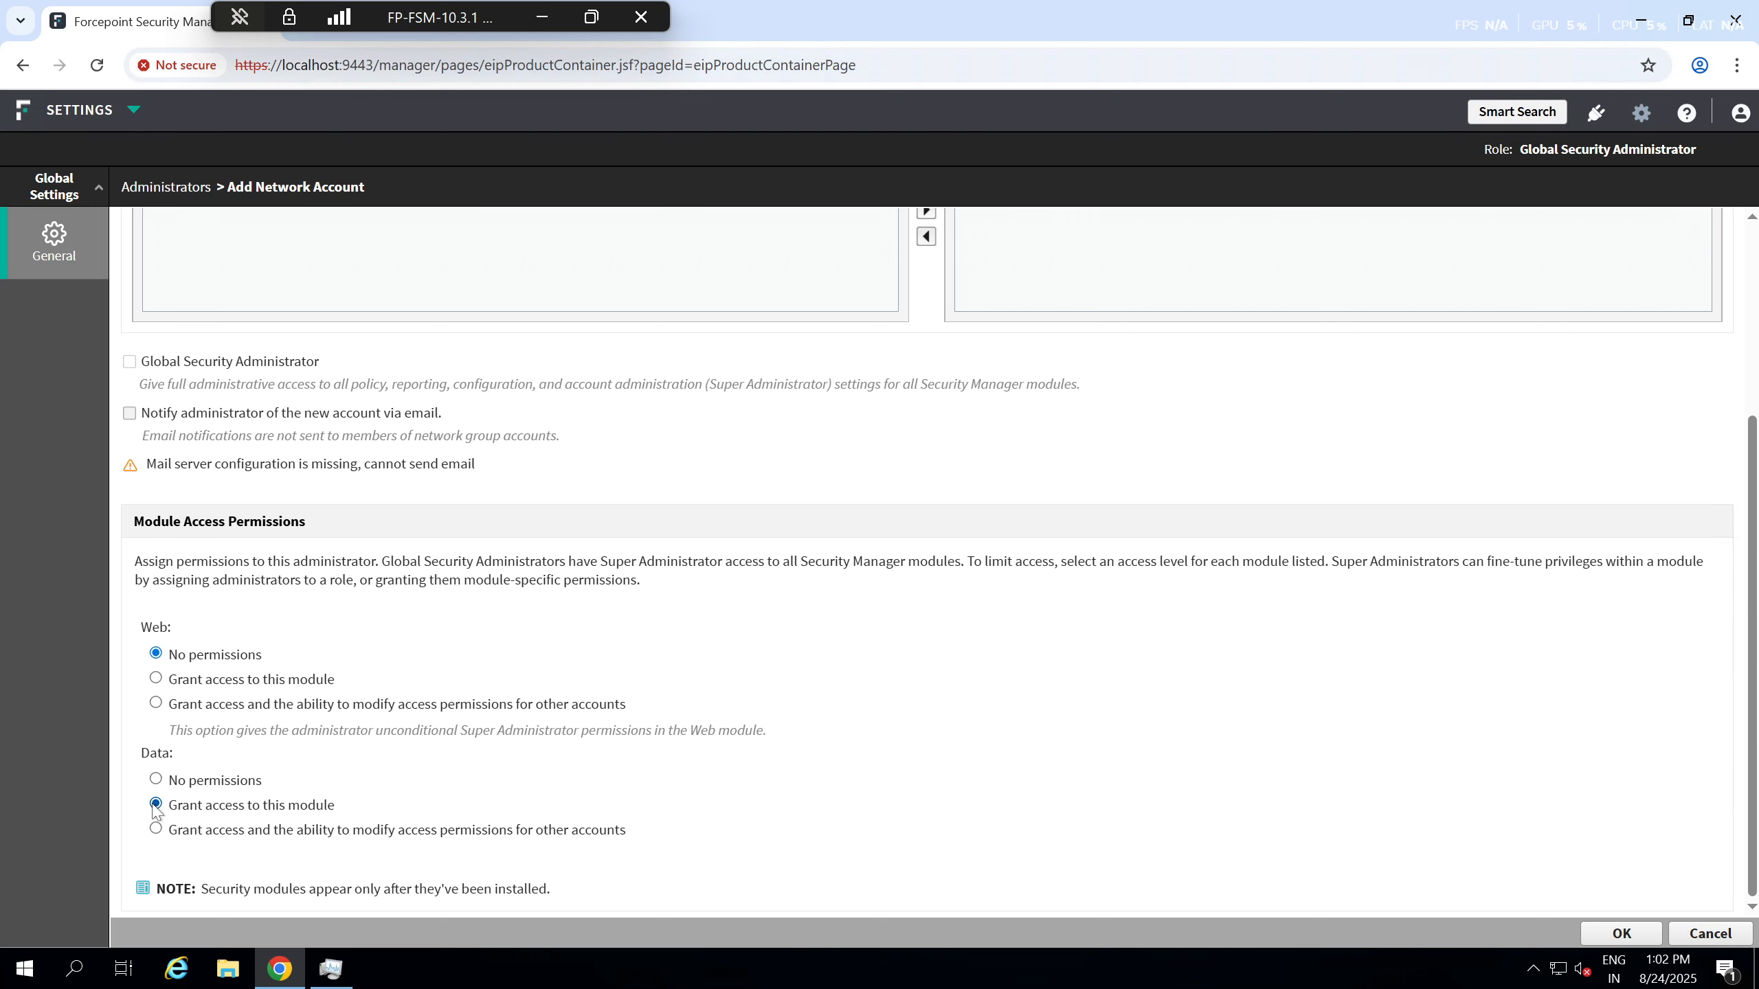
click(1622, 933)
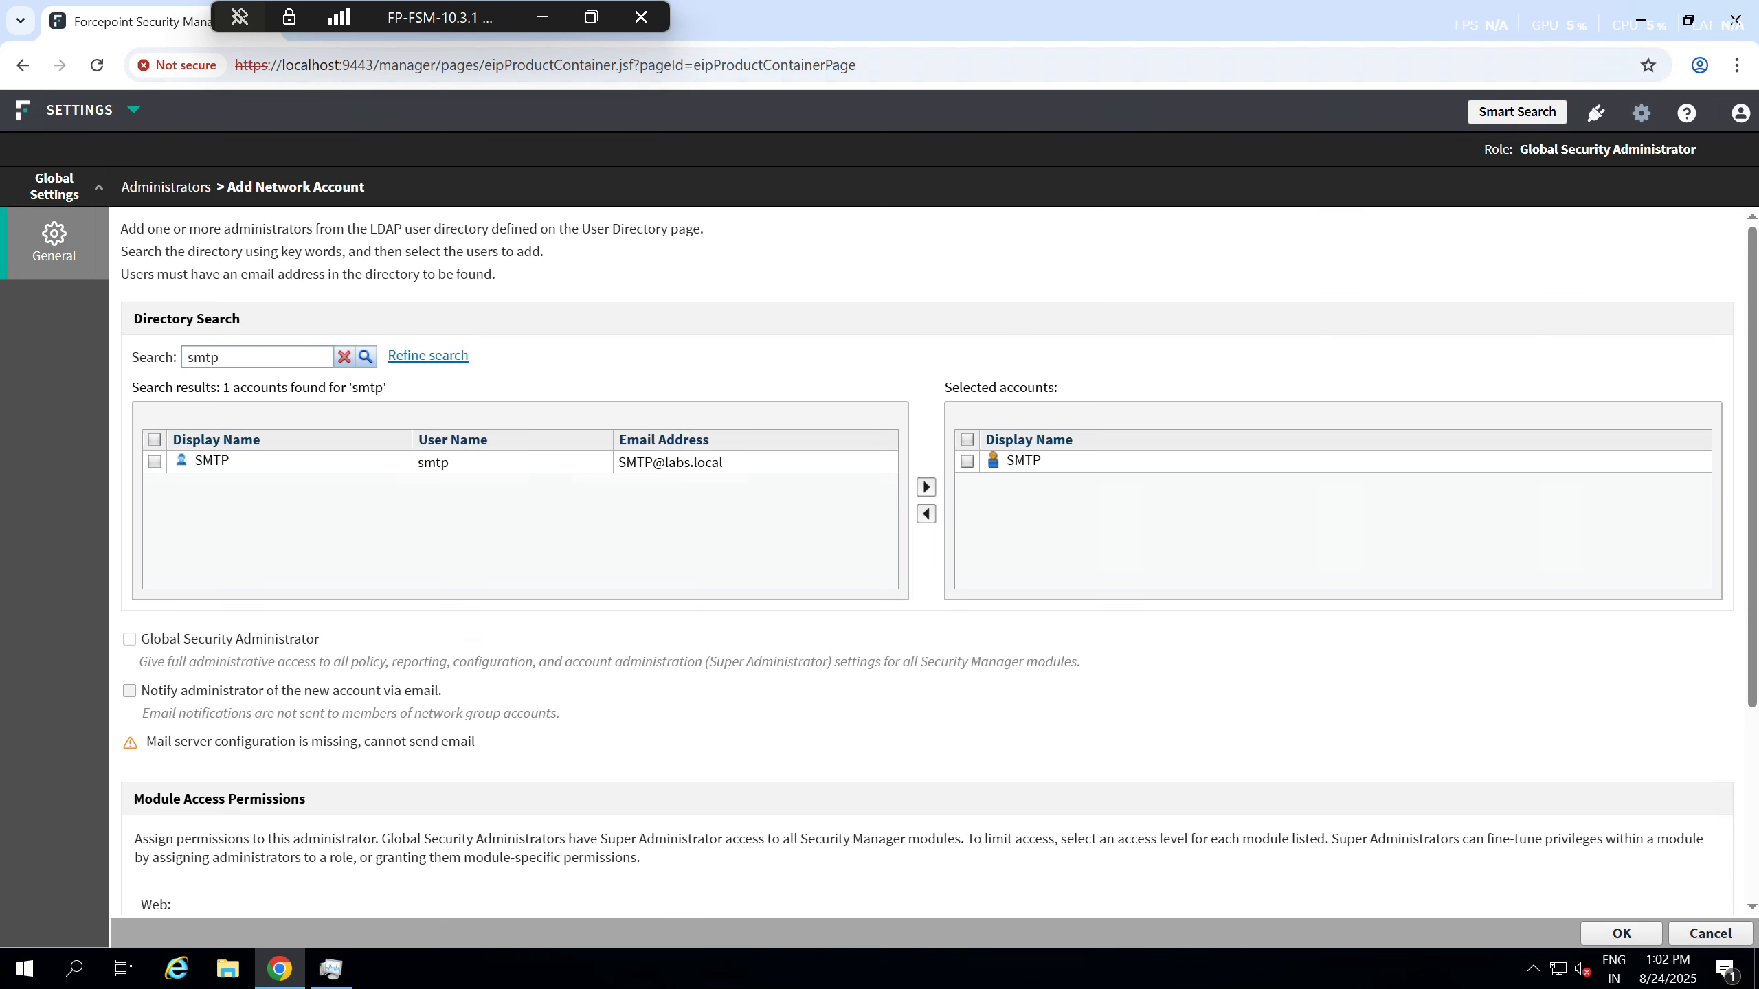
- Select the SMTP entry among the selected accounts and submit the new network account
click(967, 462)
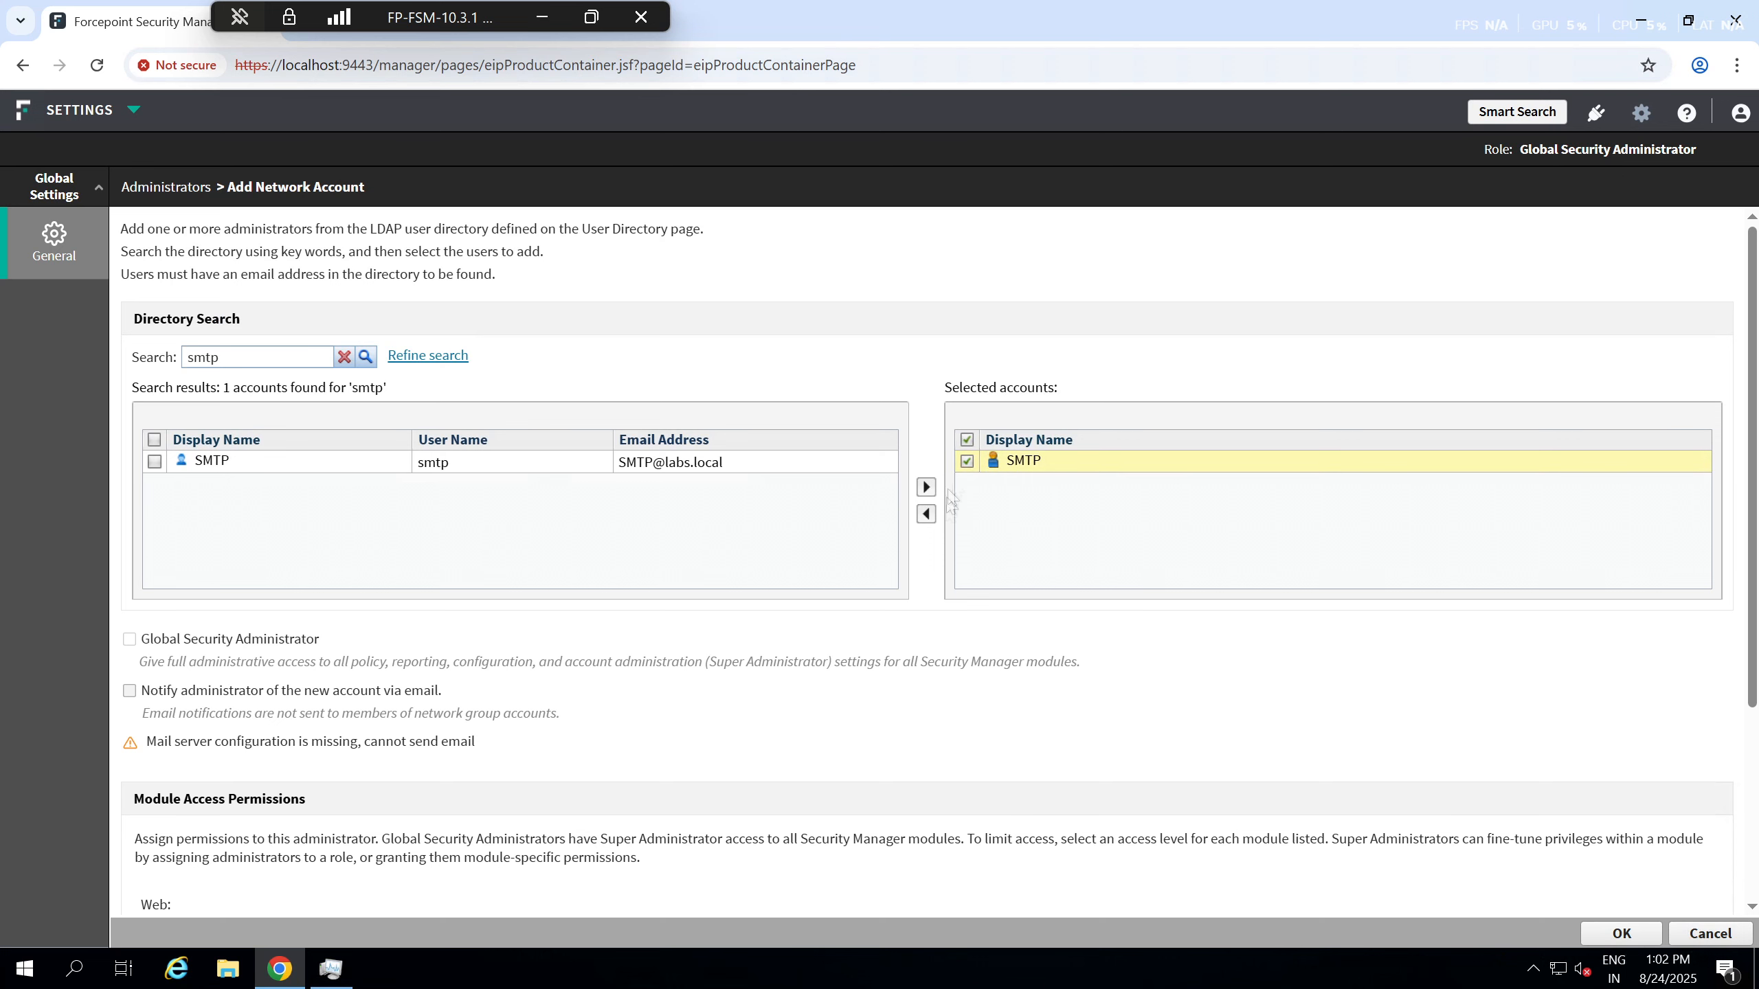
click(1623, 933)
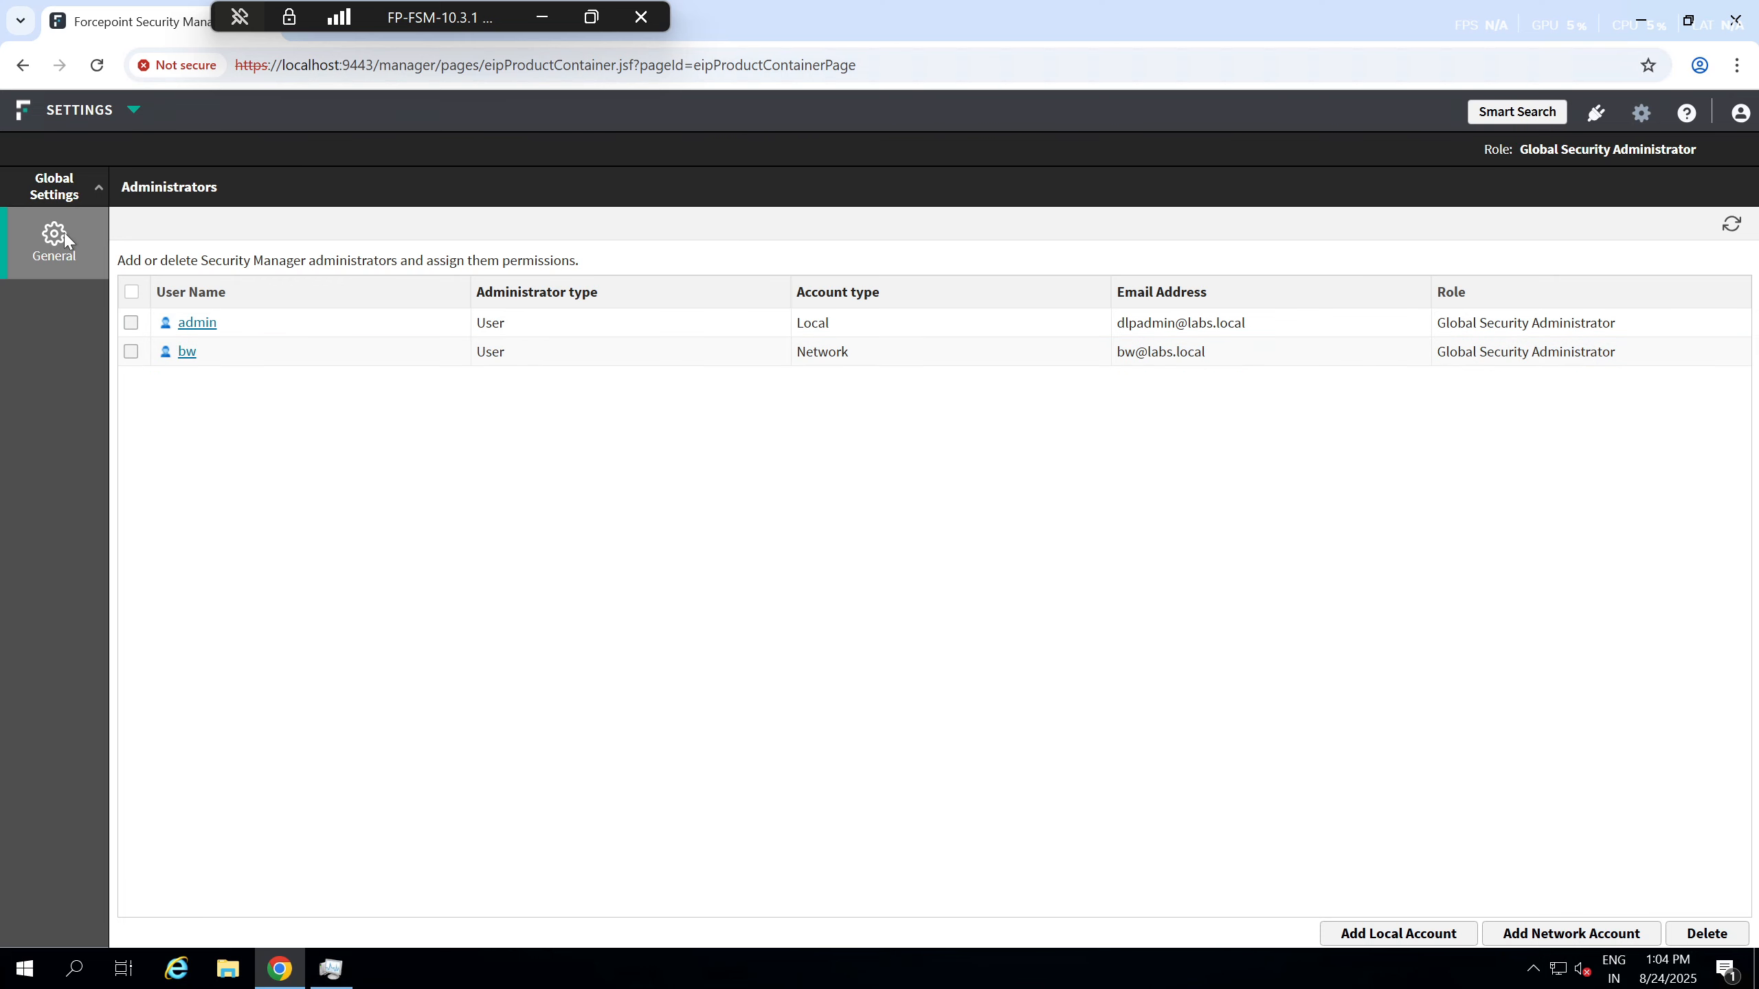
- Open the Notifications page and review its mail server settings, keeping Other mail server as the type
mouse_move(69, 240)
click(176, 338)
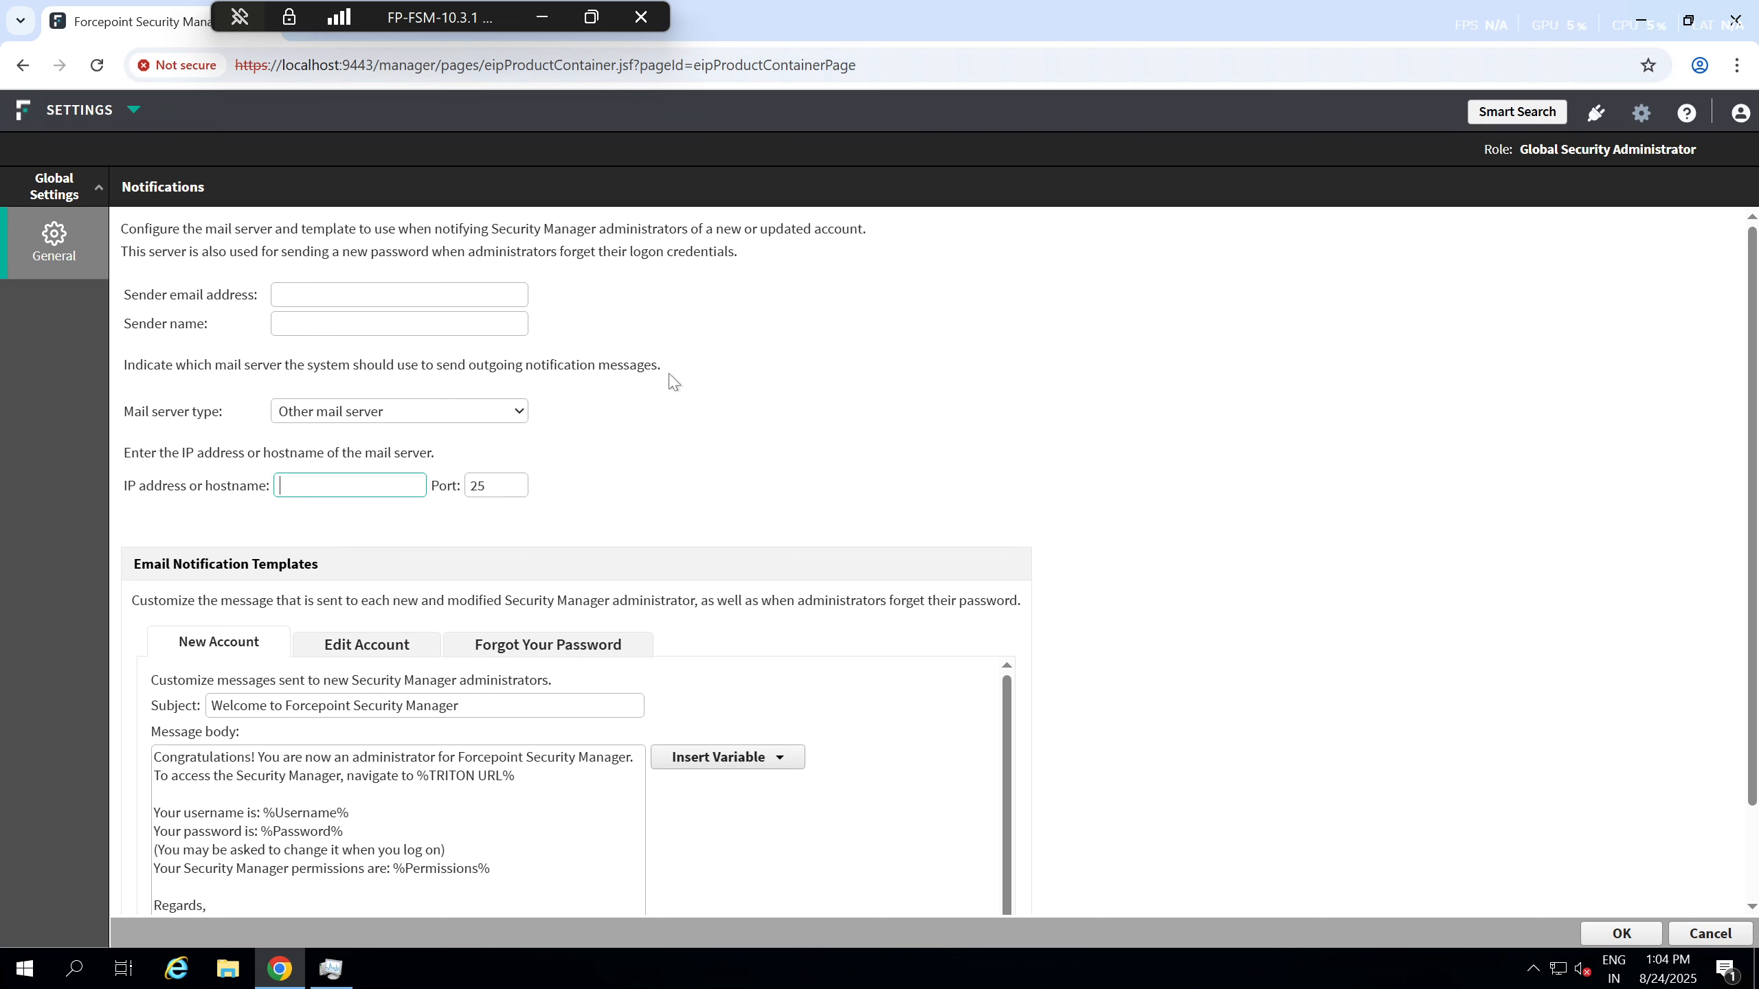
scroll(668, 381, down, 1)
scroll(668, 382, up, 1)
click(359, 418)
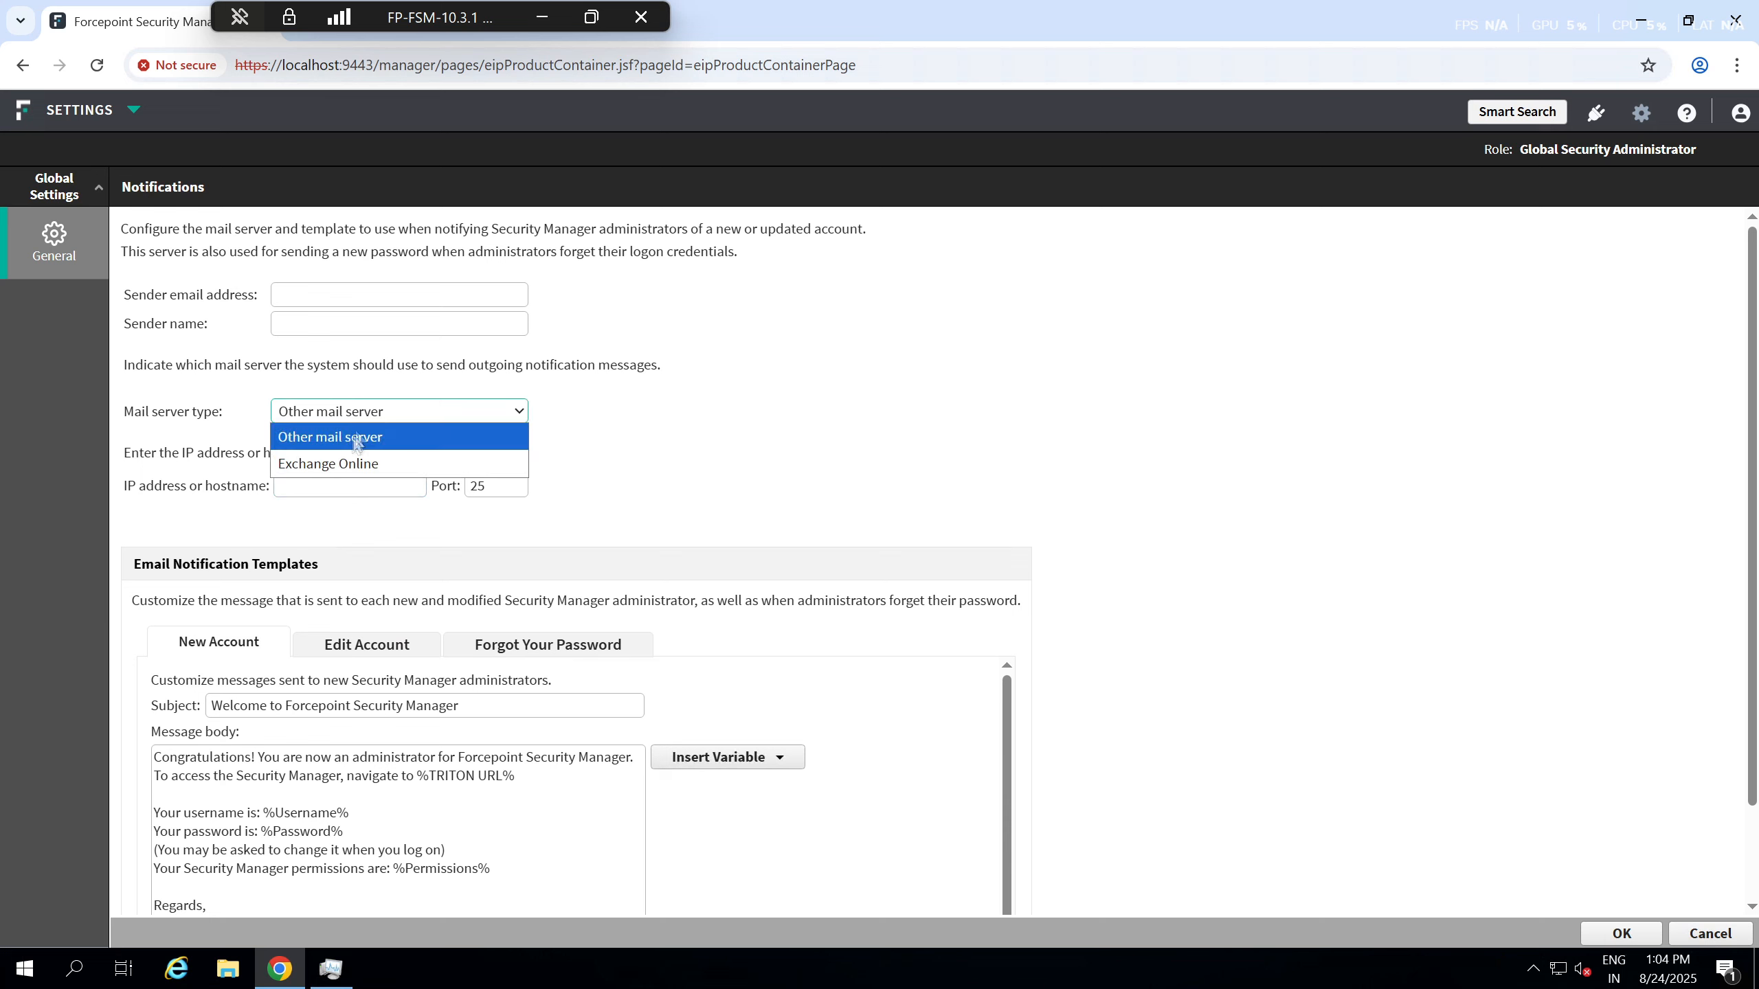
click(361, 444)
click(352, 485)
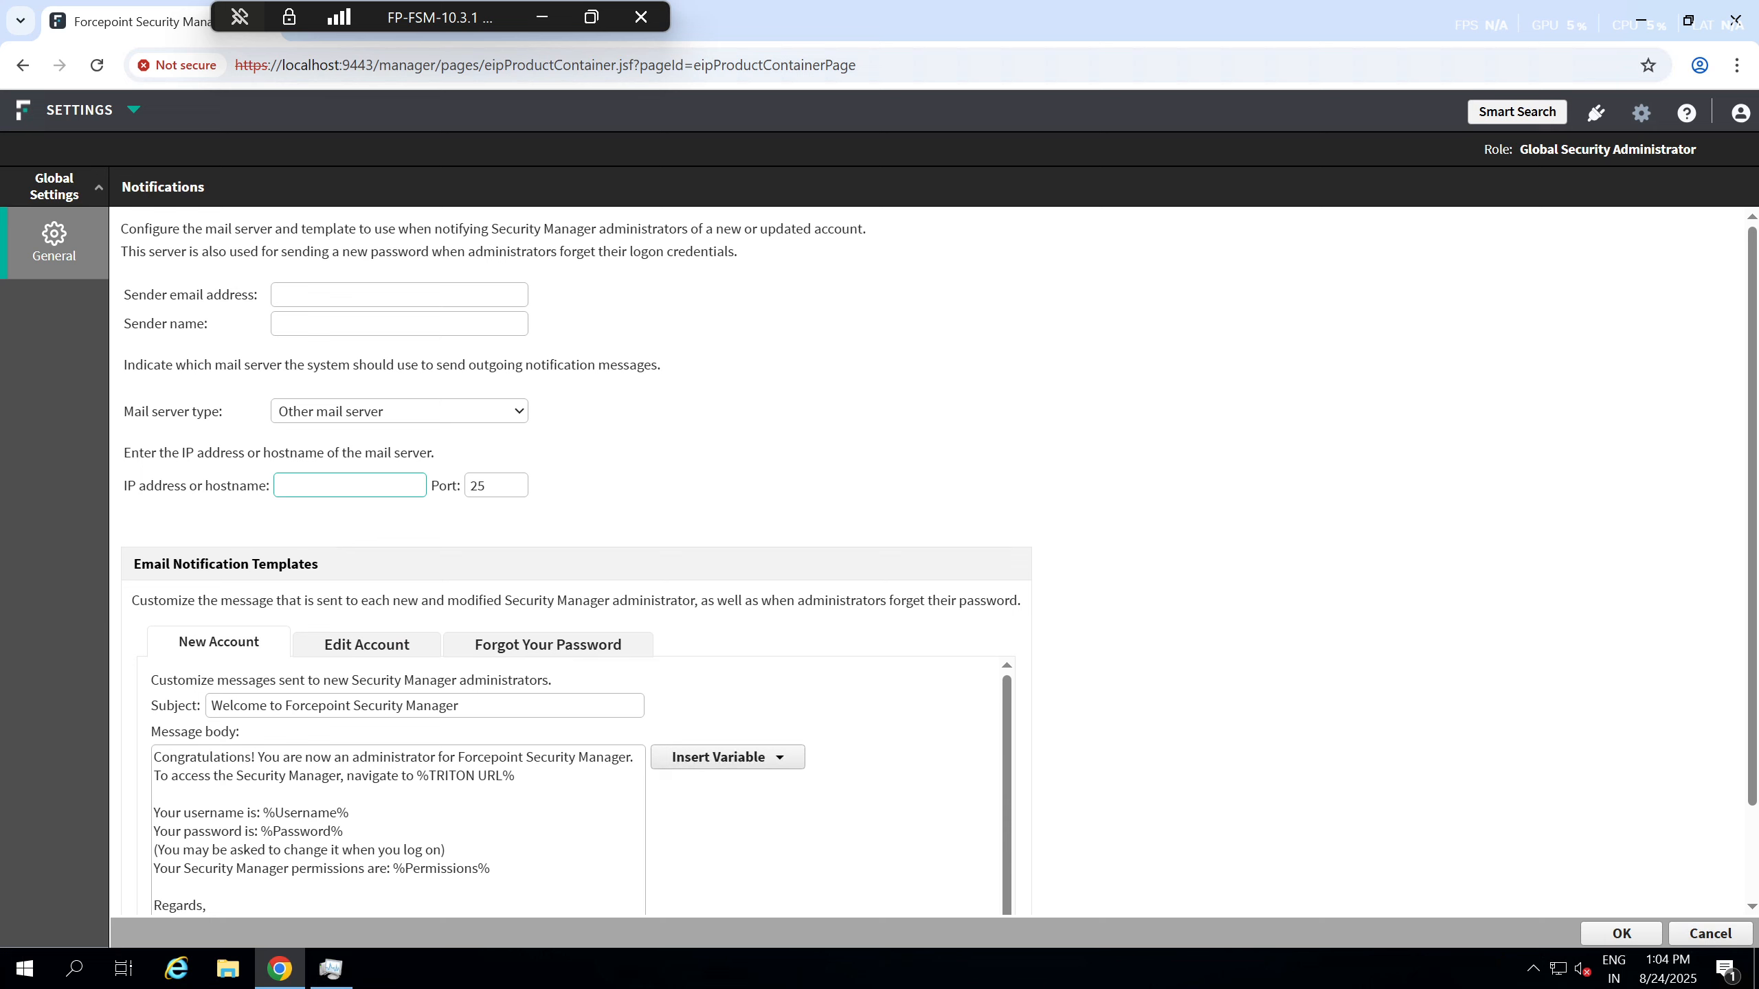
key(Tab)
click(497, 486)
scroll(1436, 689, down, 2)
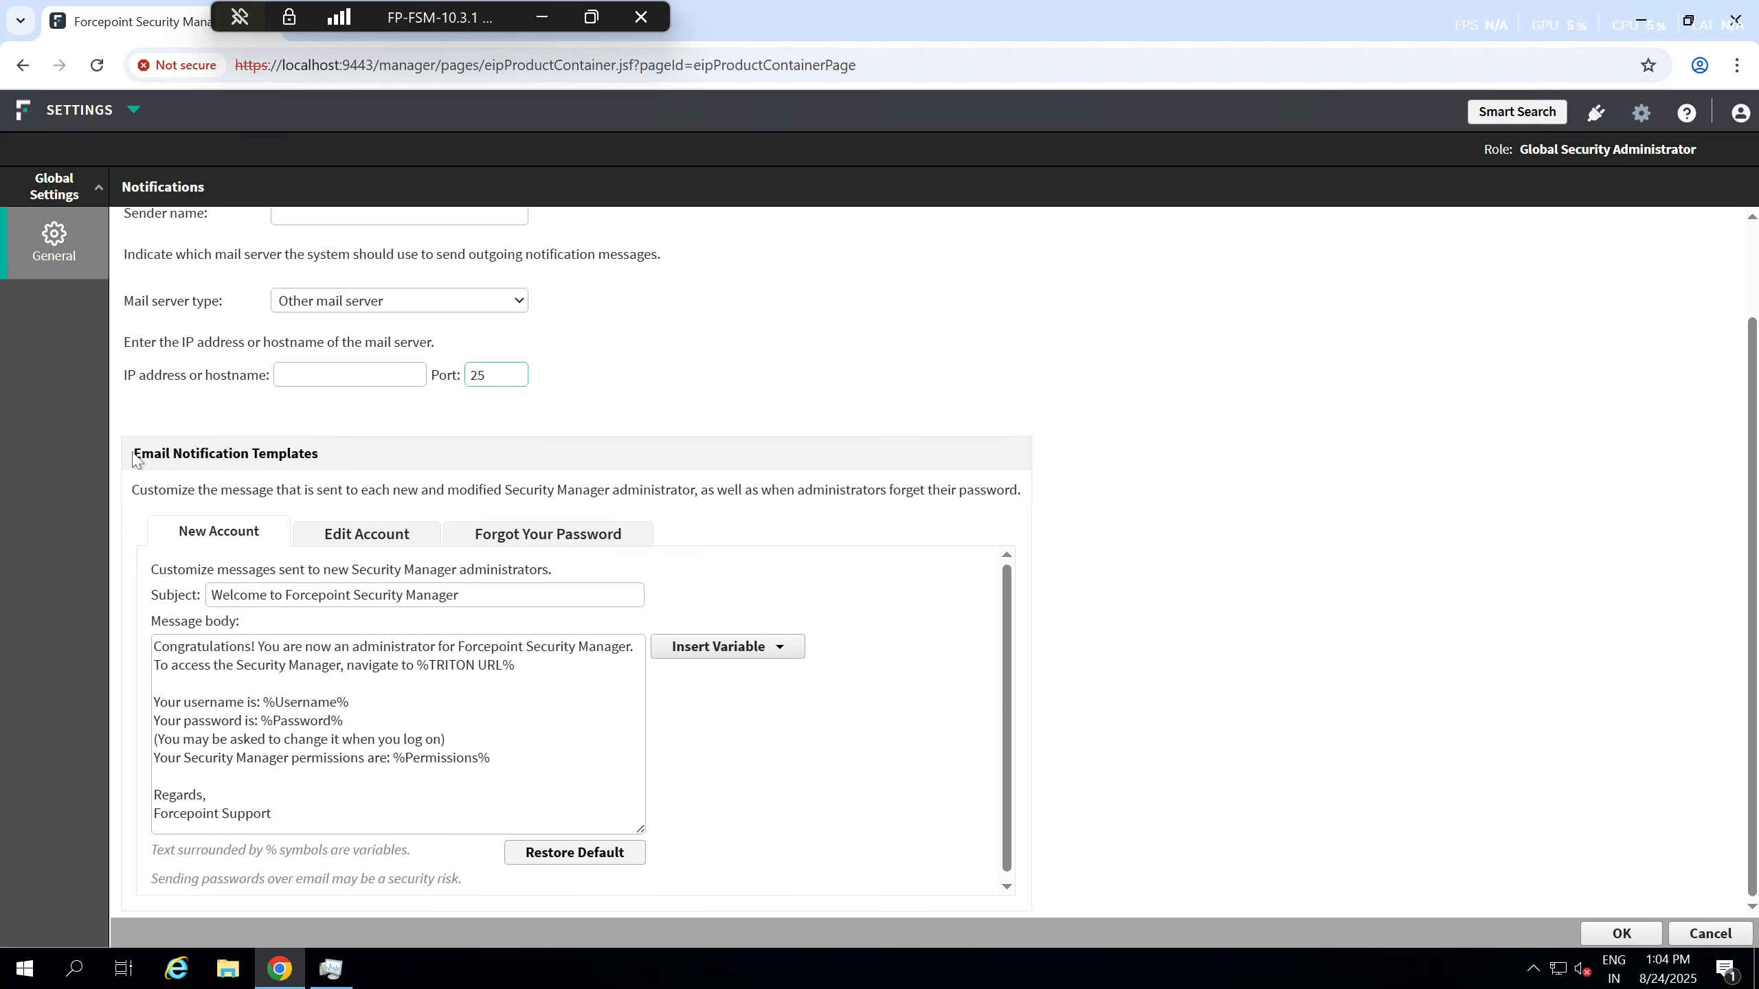
- Examine the email notification templates for edited accounts and forgotten passwords, then leave the Notifications settings without changes
drag(135, 455, 360, 465)
click(359, 460)
click(388, 547)
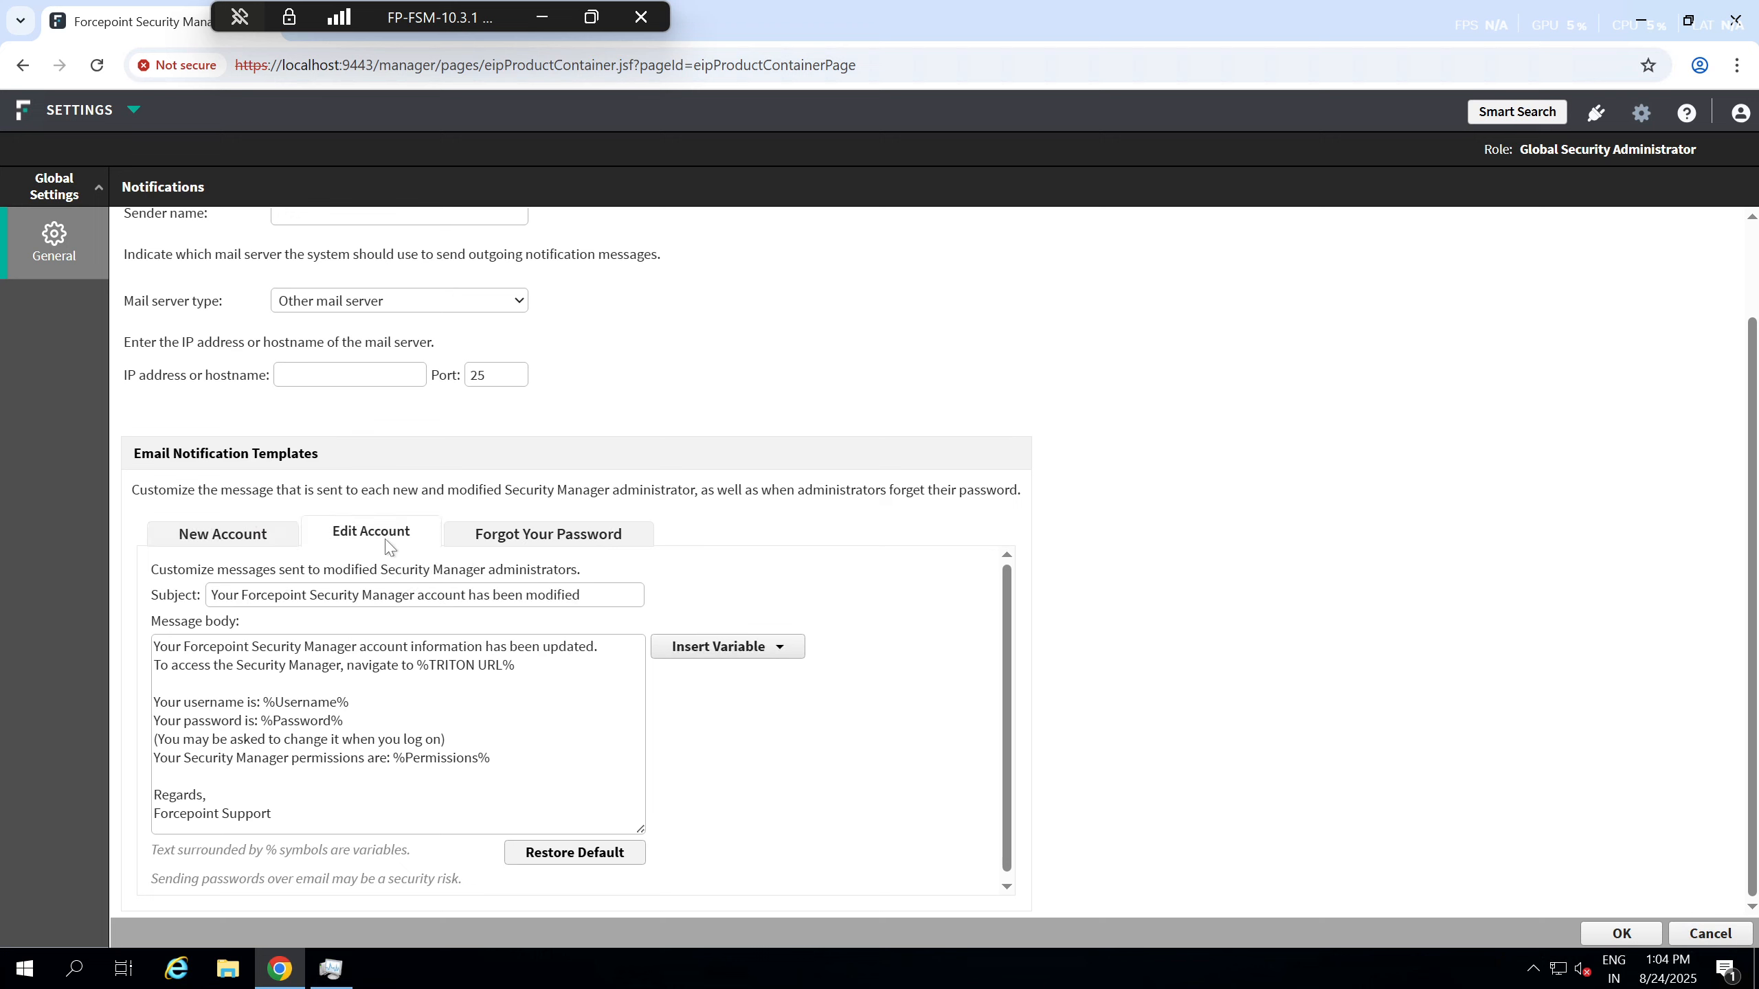
click(558, 547)
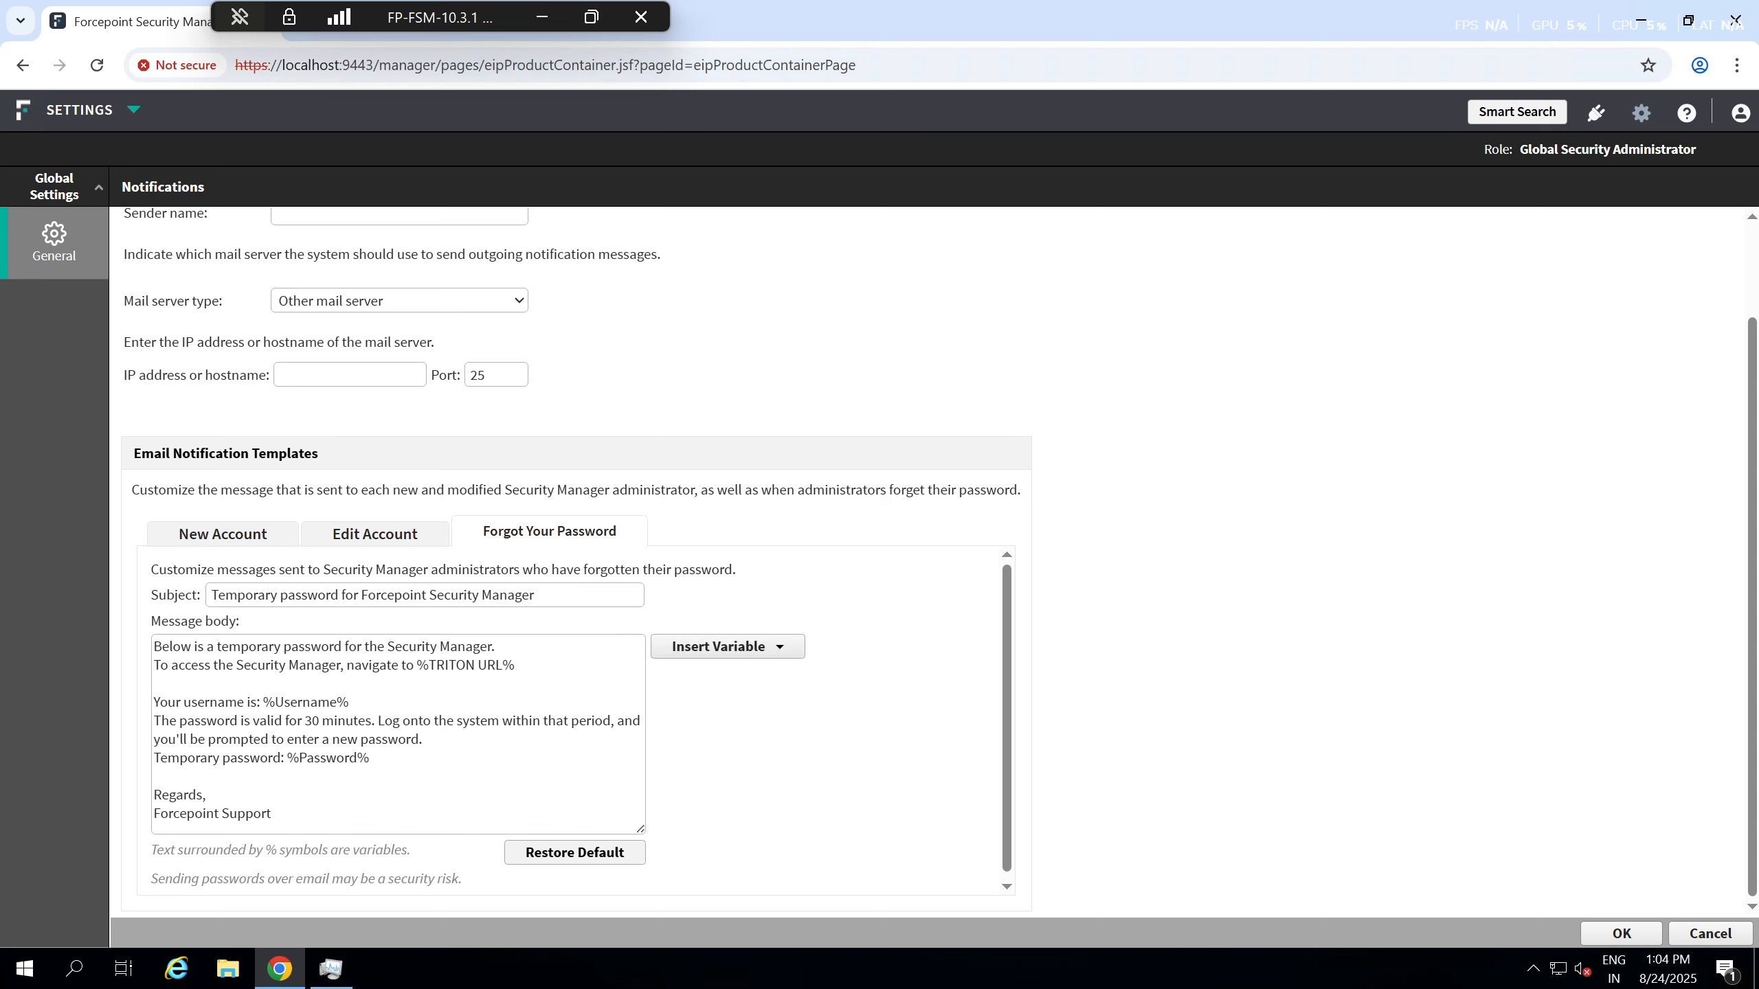
scroll(576, 721, down, 1)
click(424, 734)
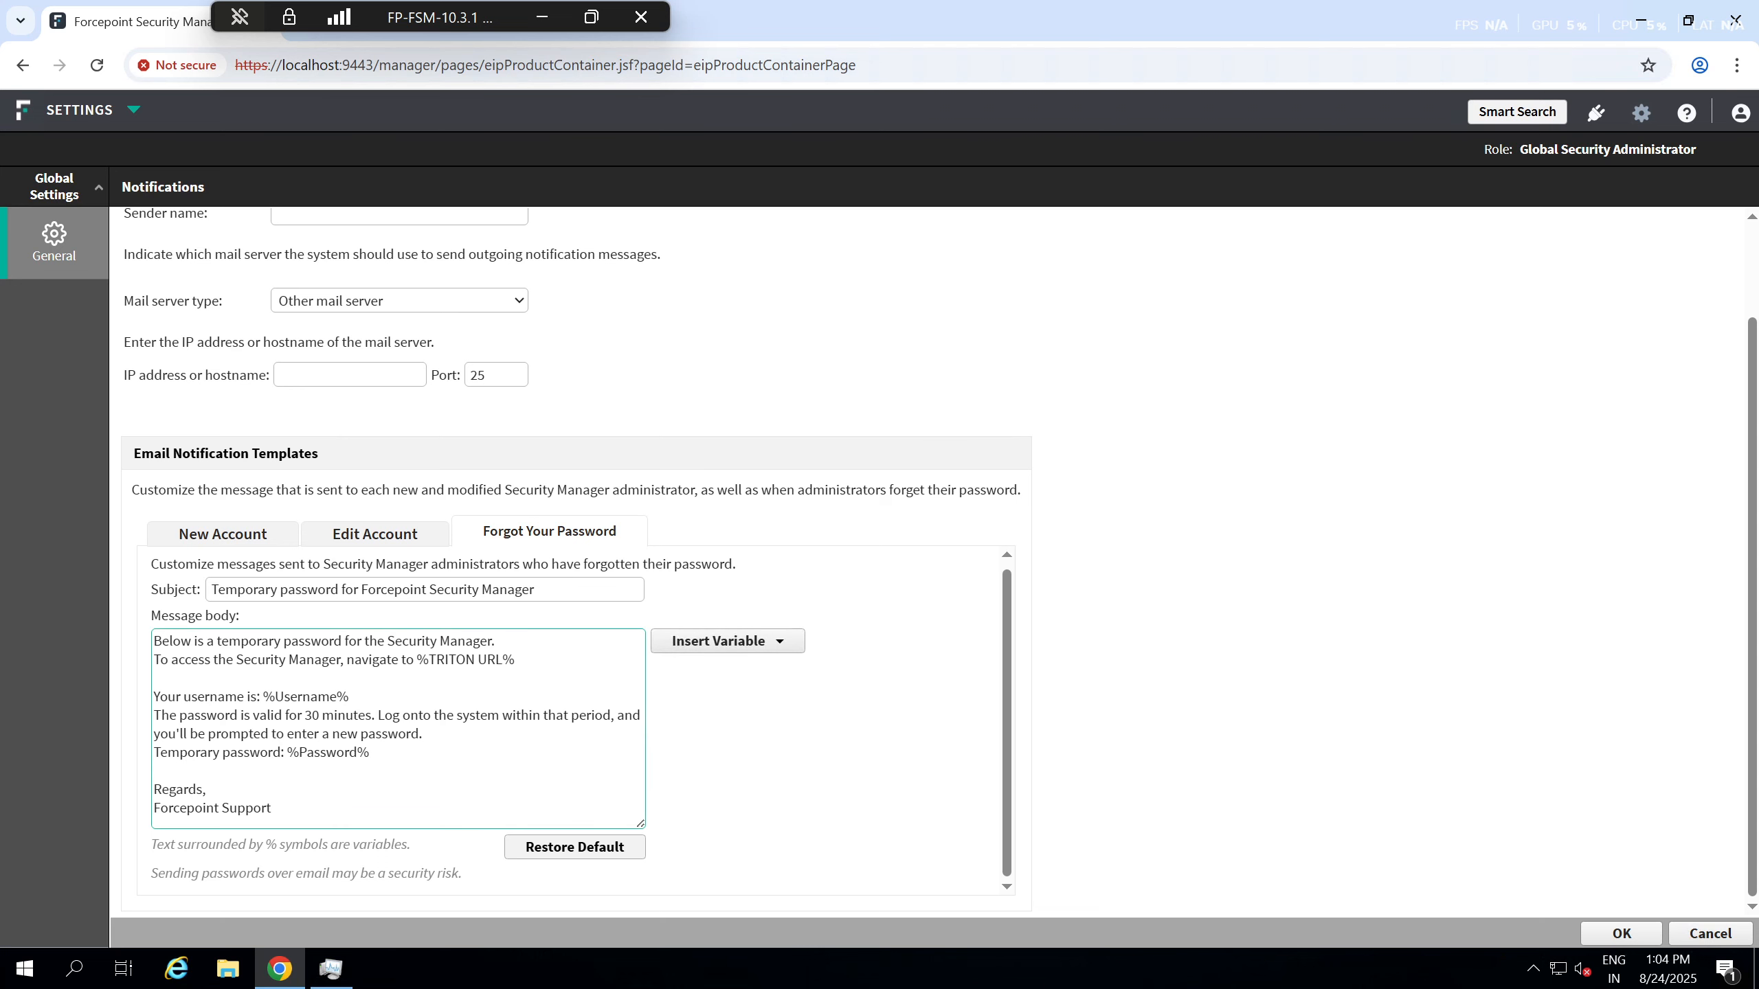
click(1612, 943)
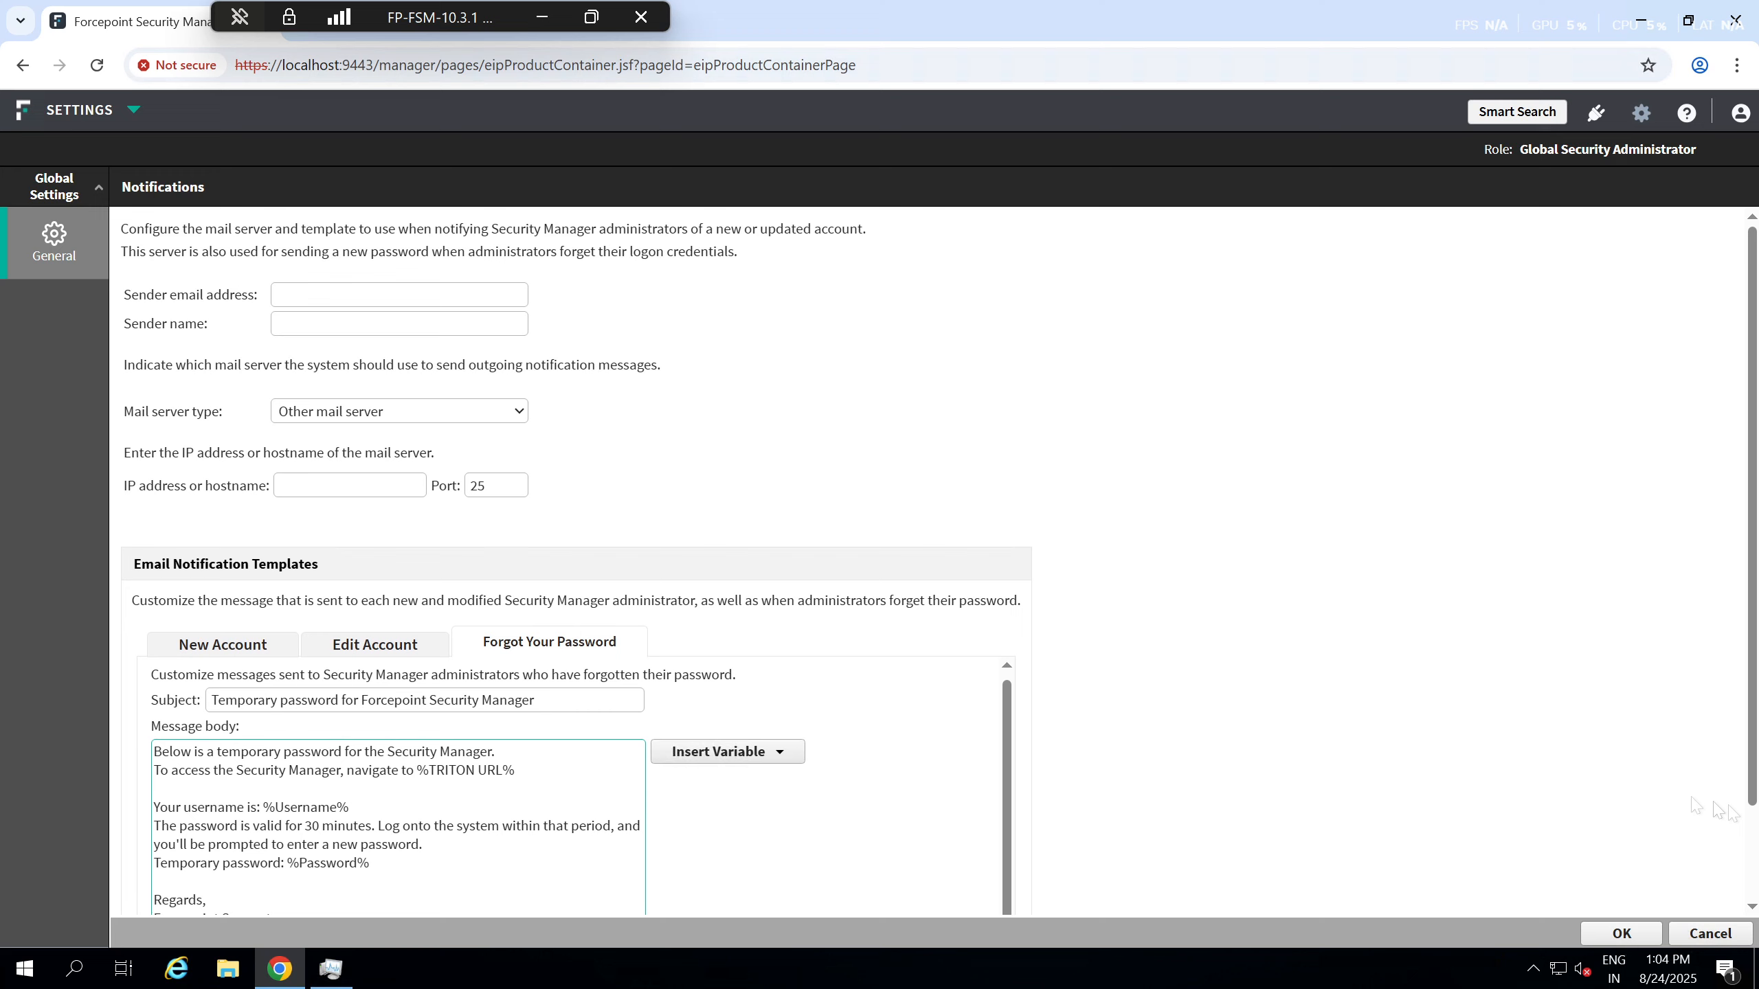
click(1693, 935)
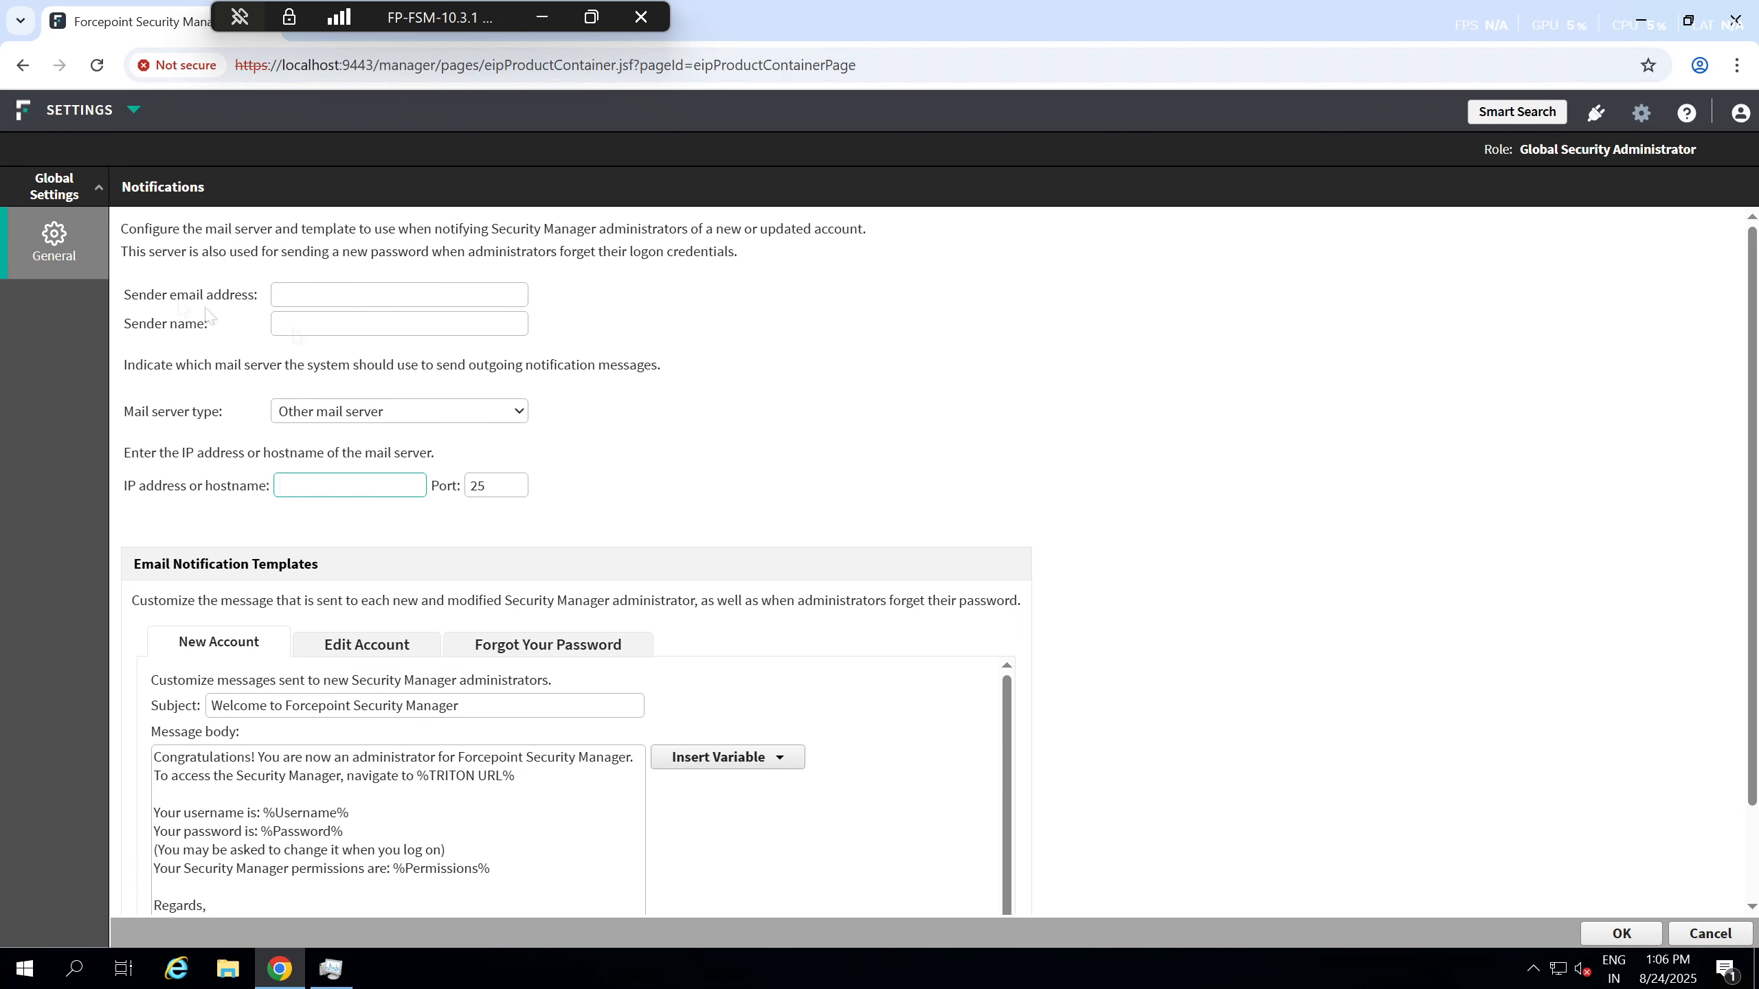
- Review the Two-Factor Auth page and the Single Sign-On page in the global settings
mouse_move(61, 253)
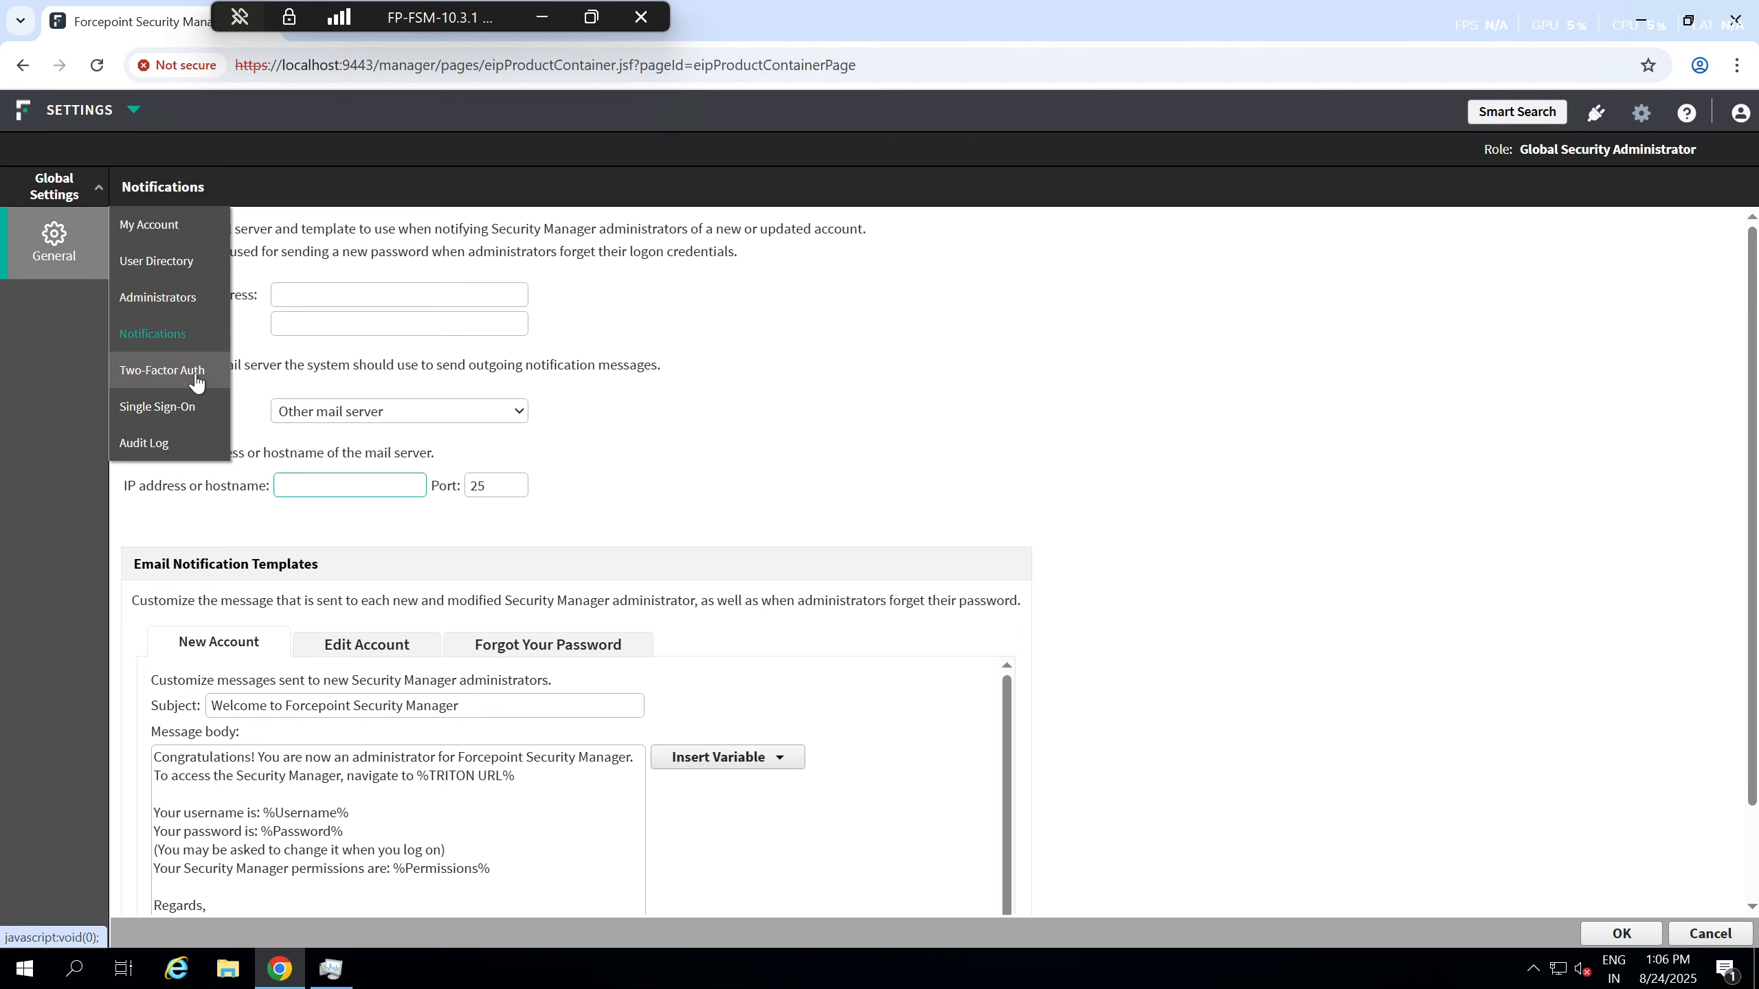
click(197, 381)
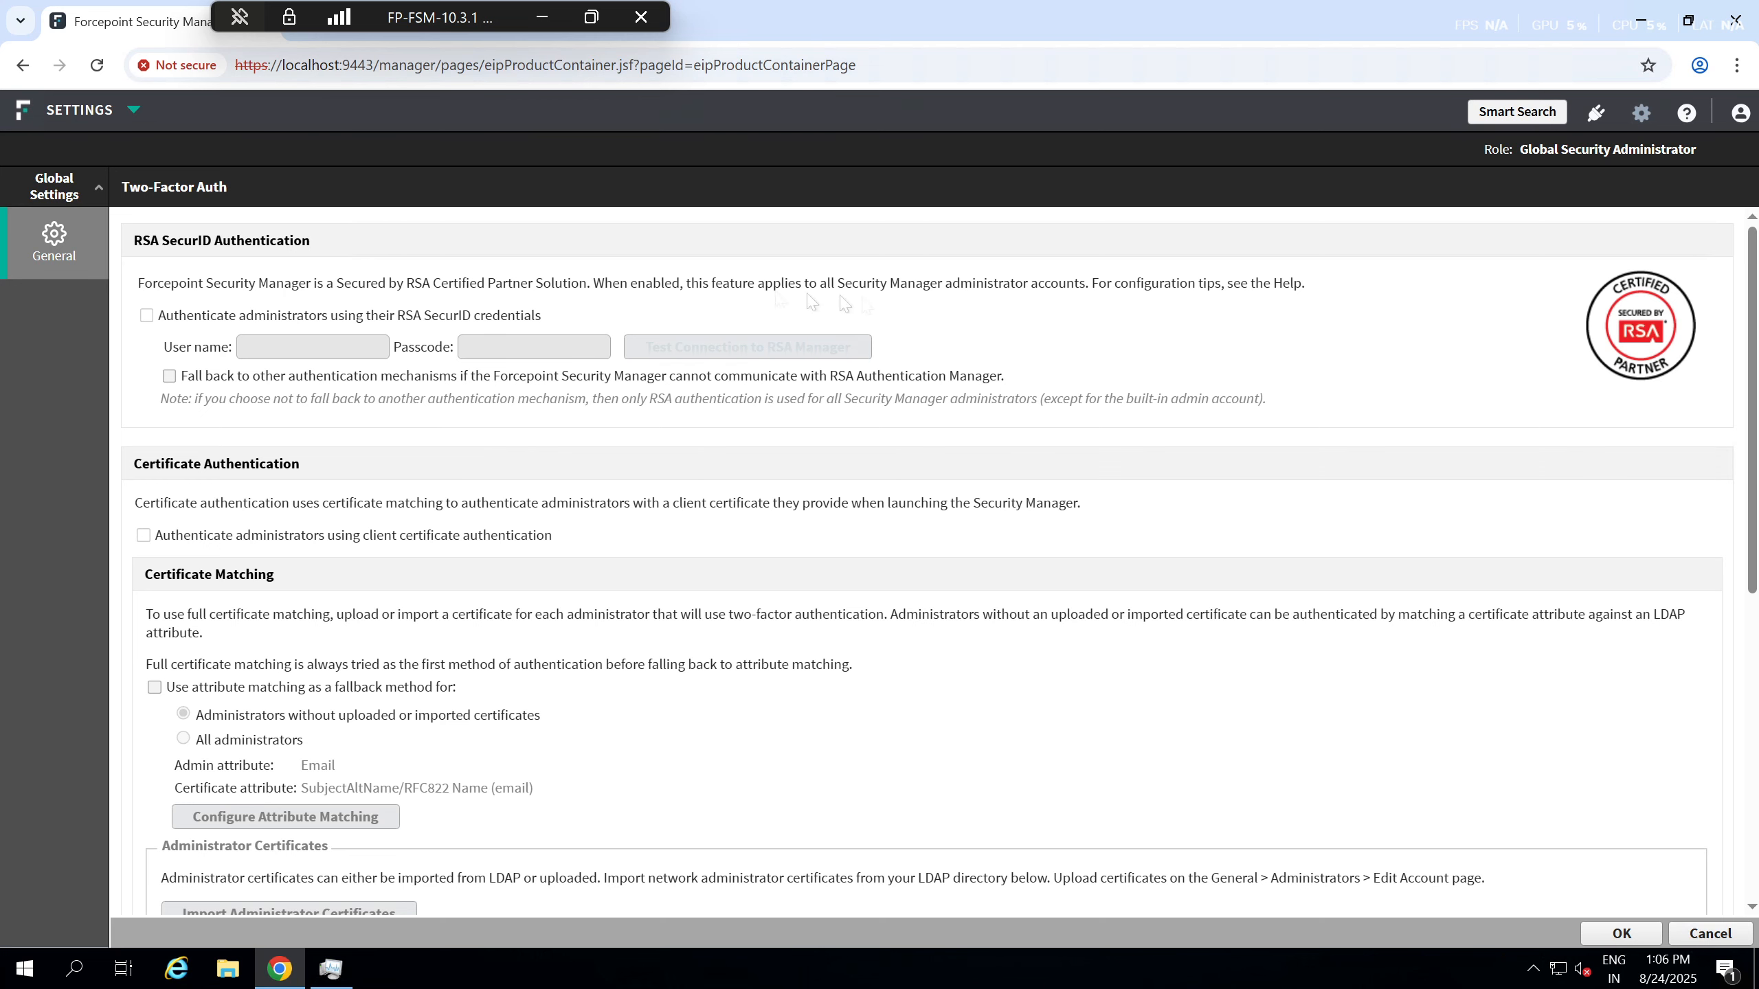
click(169, 405)
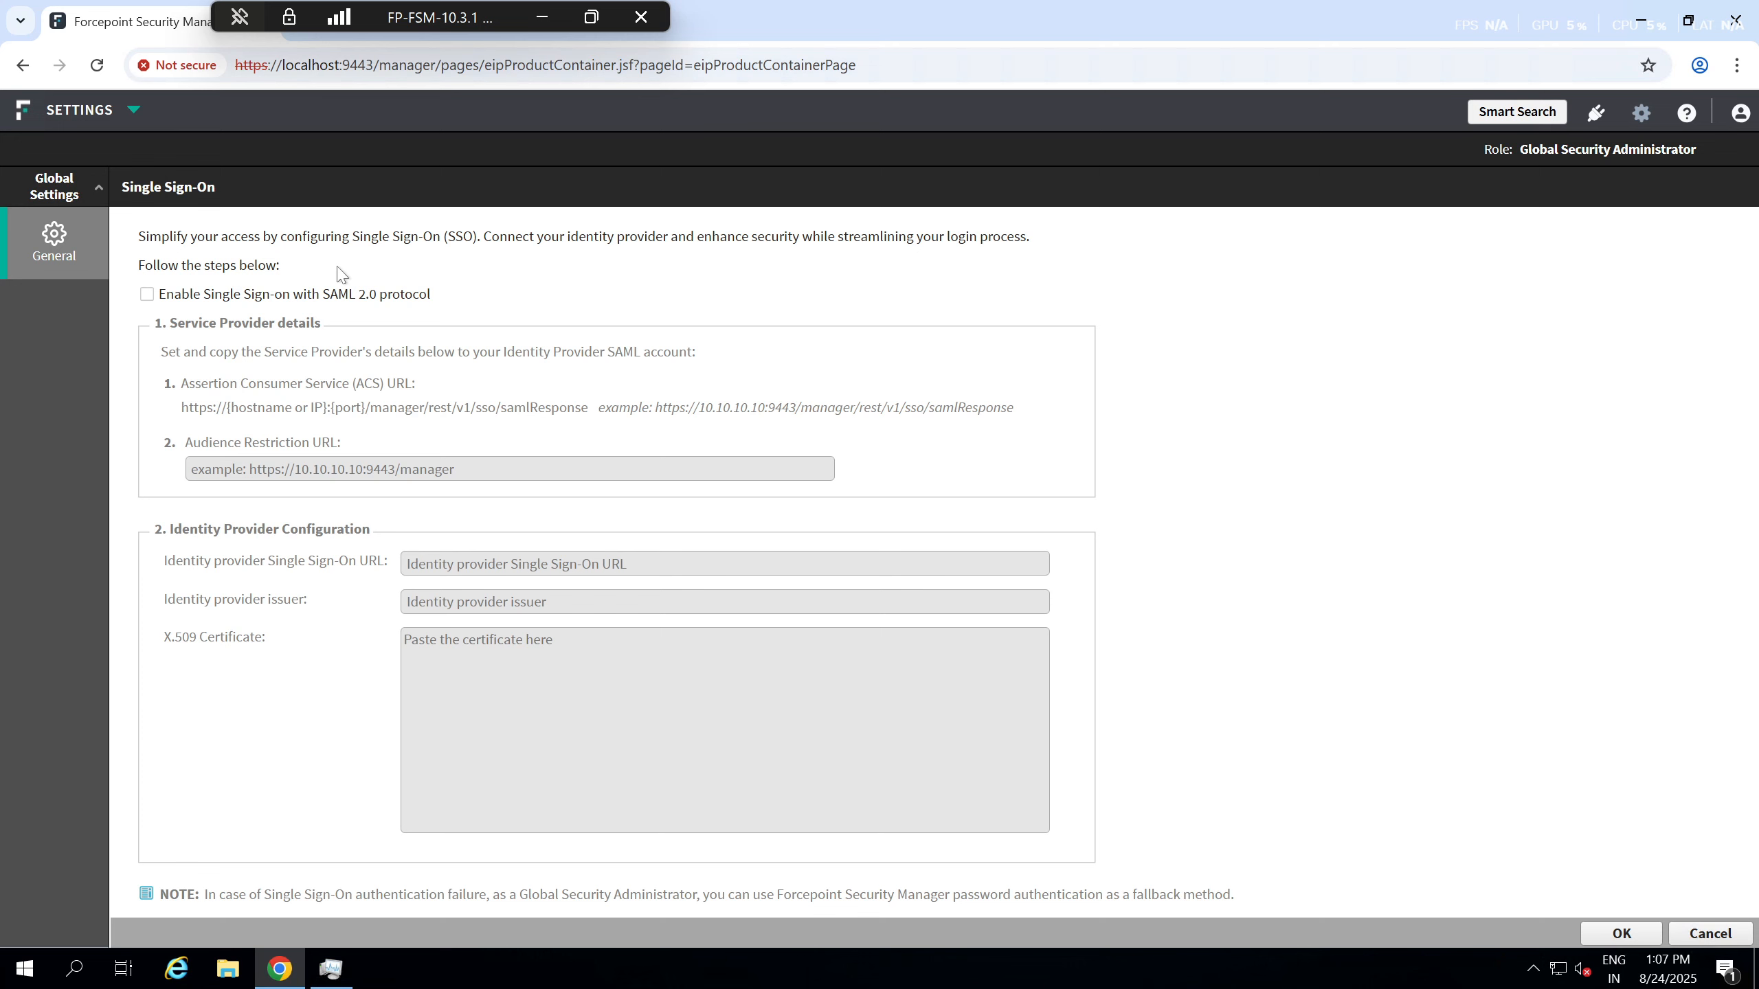
- Switch to the Data module and open its Backup settings
mouse_move(133, 110)
click(90, 187)
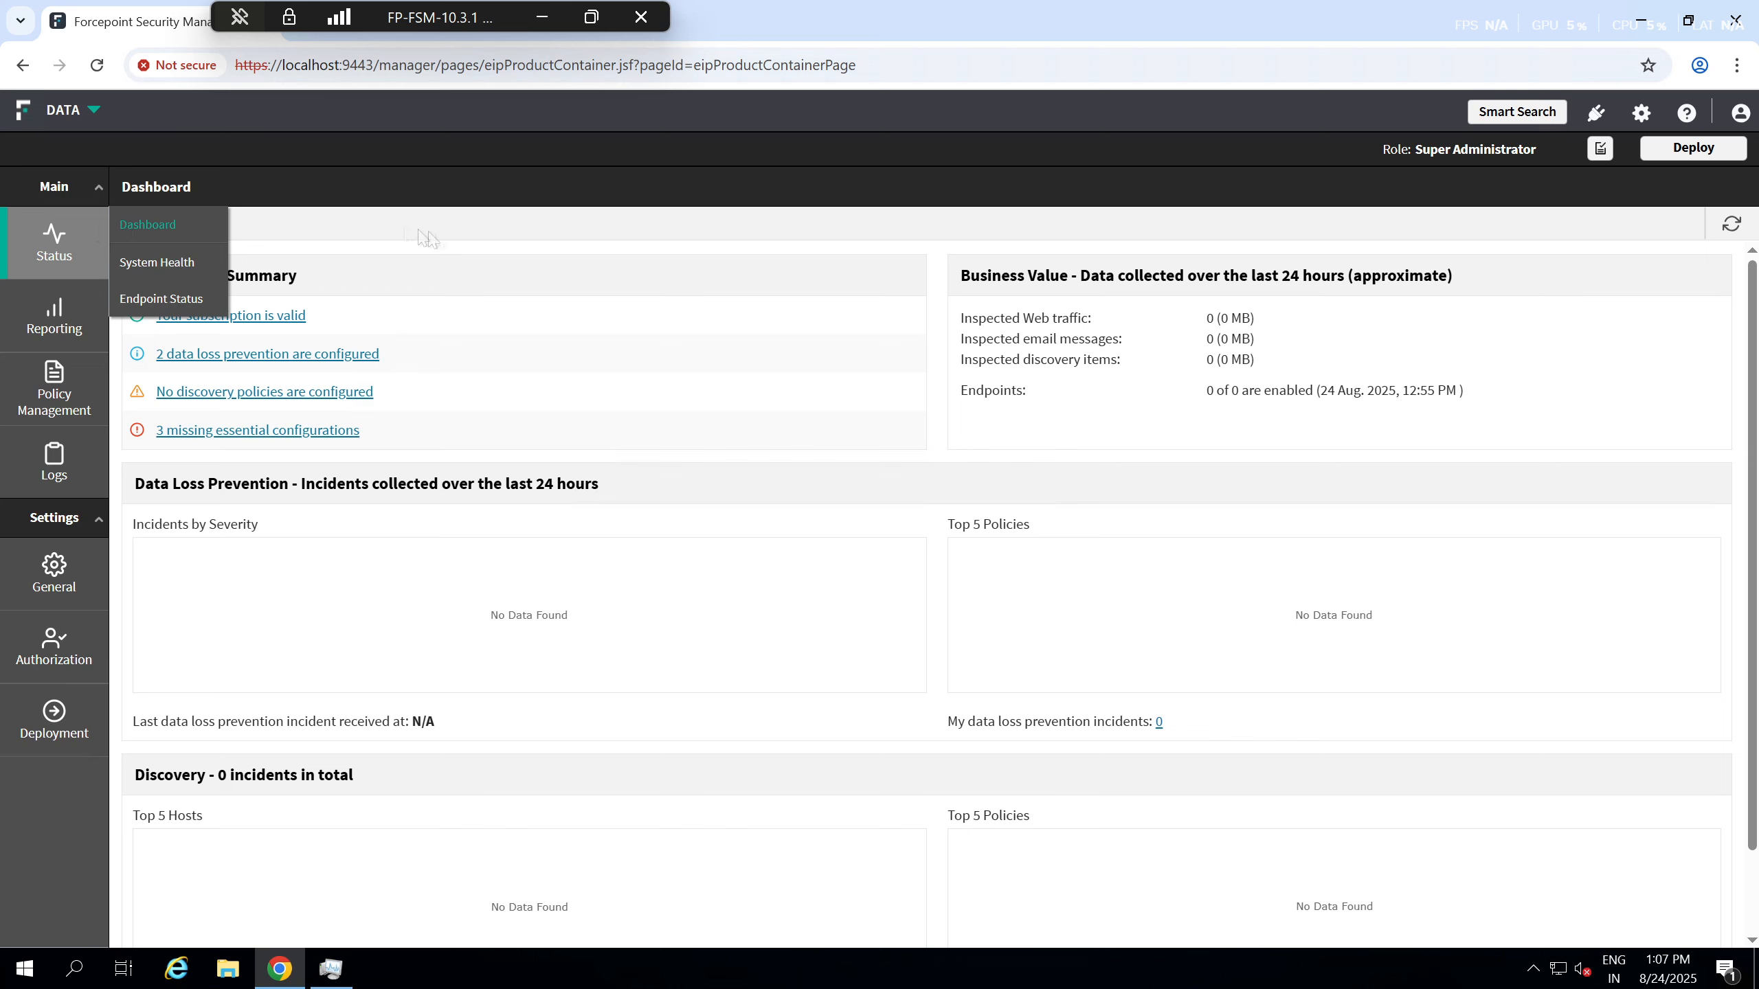
mouse_move(83, 119)
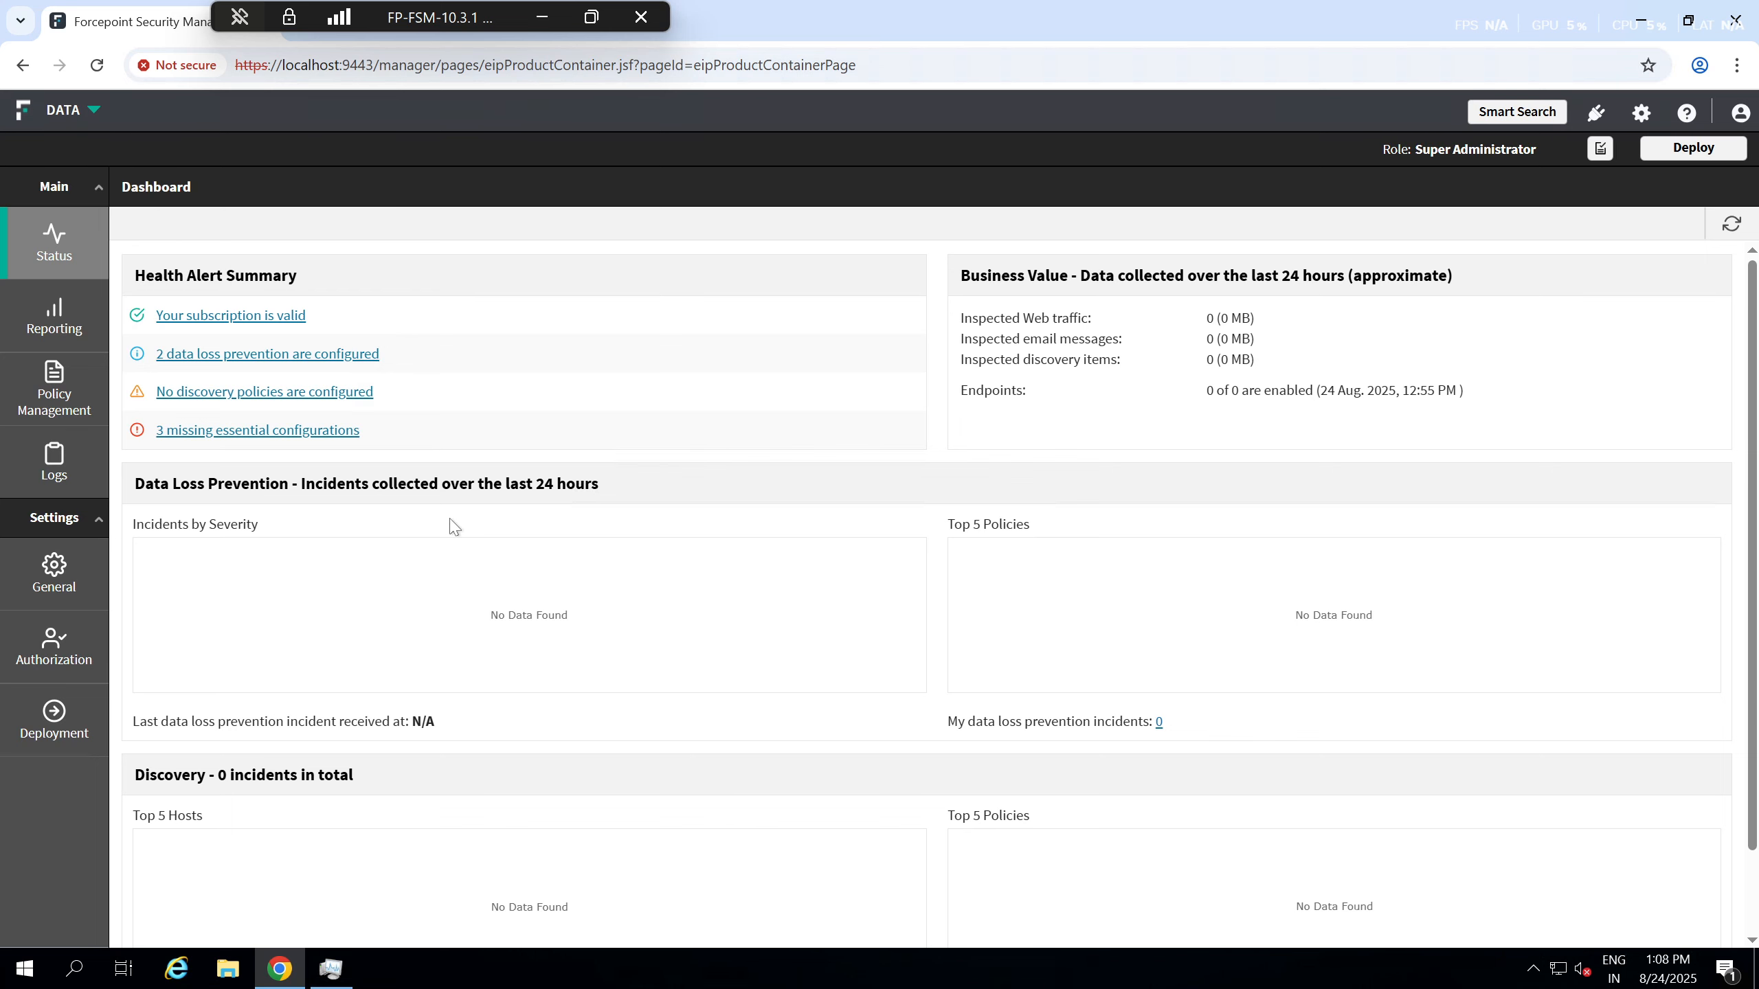
mouse_move(60, 581)
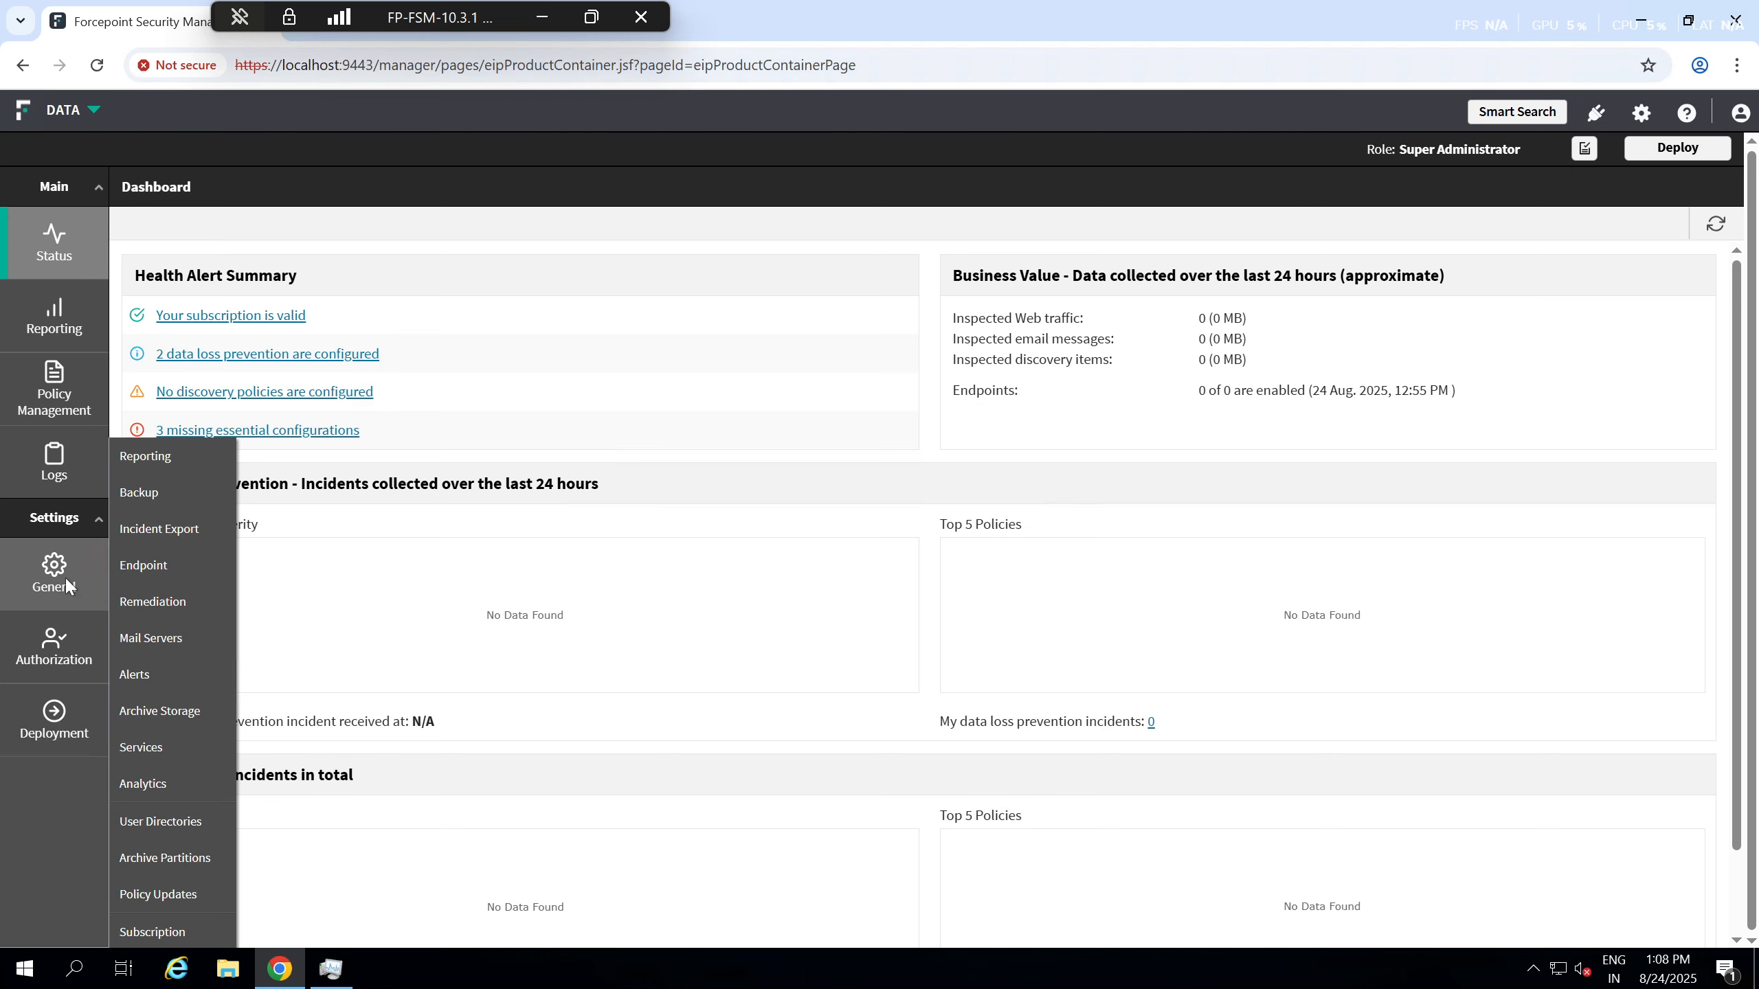
click(190, 492)
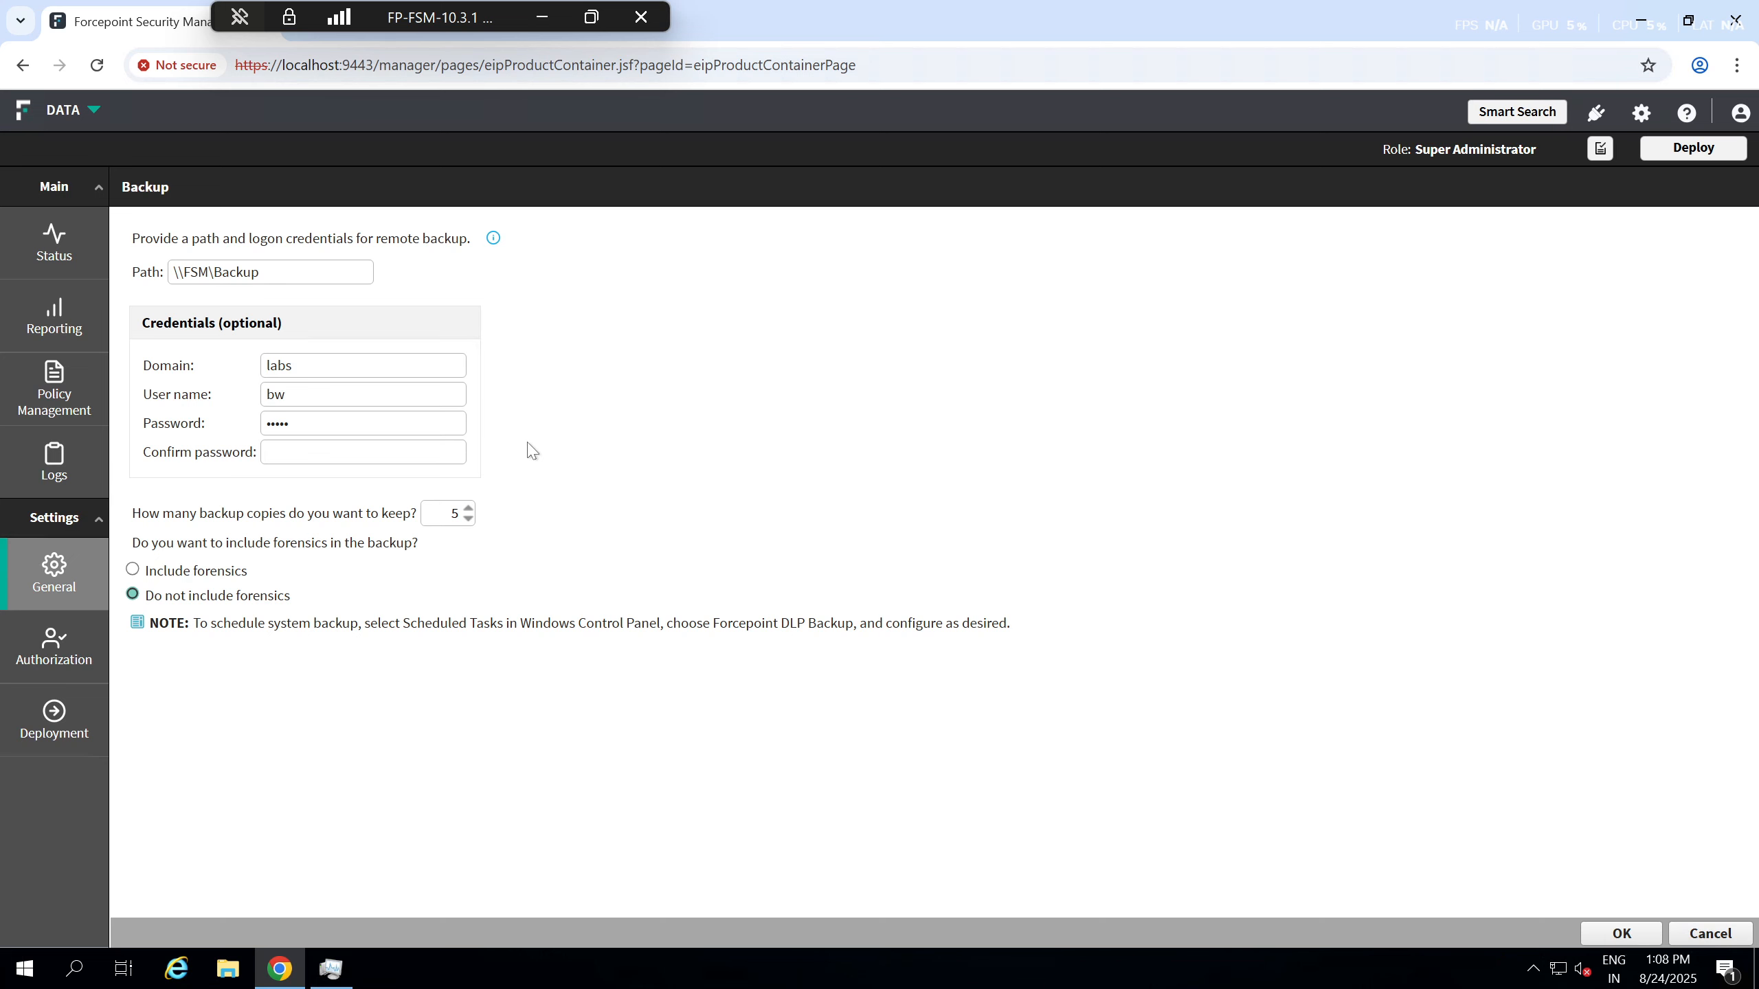
- Search Windows for "task", open Task Scheduler and display the tasks in the Task Scheduler Library
click(94, 976)
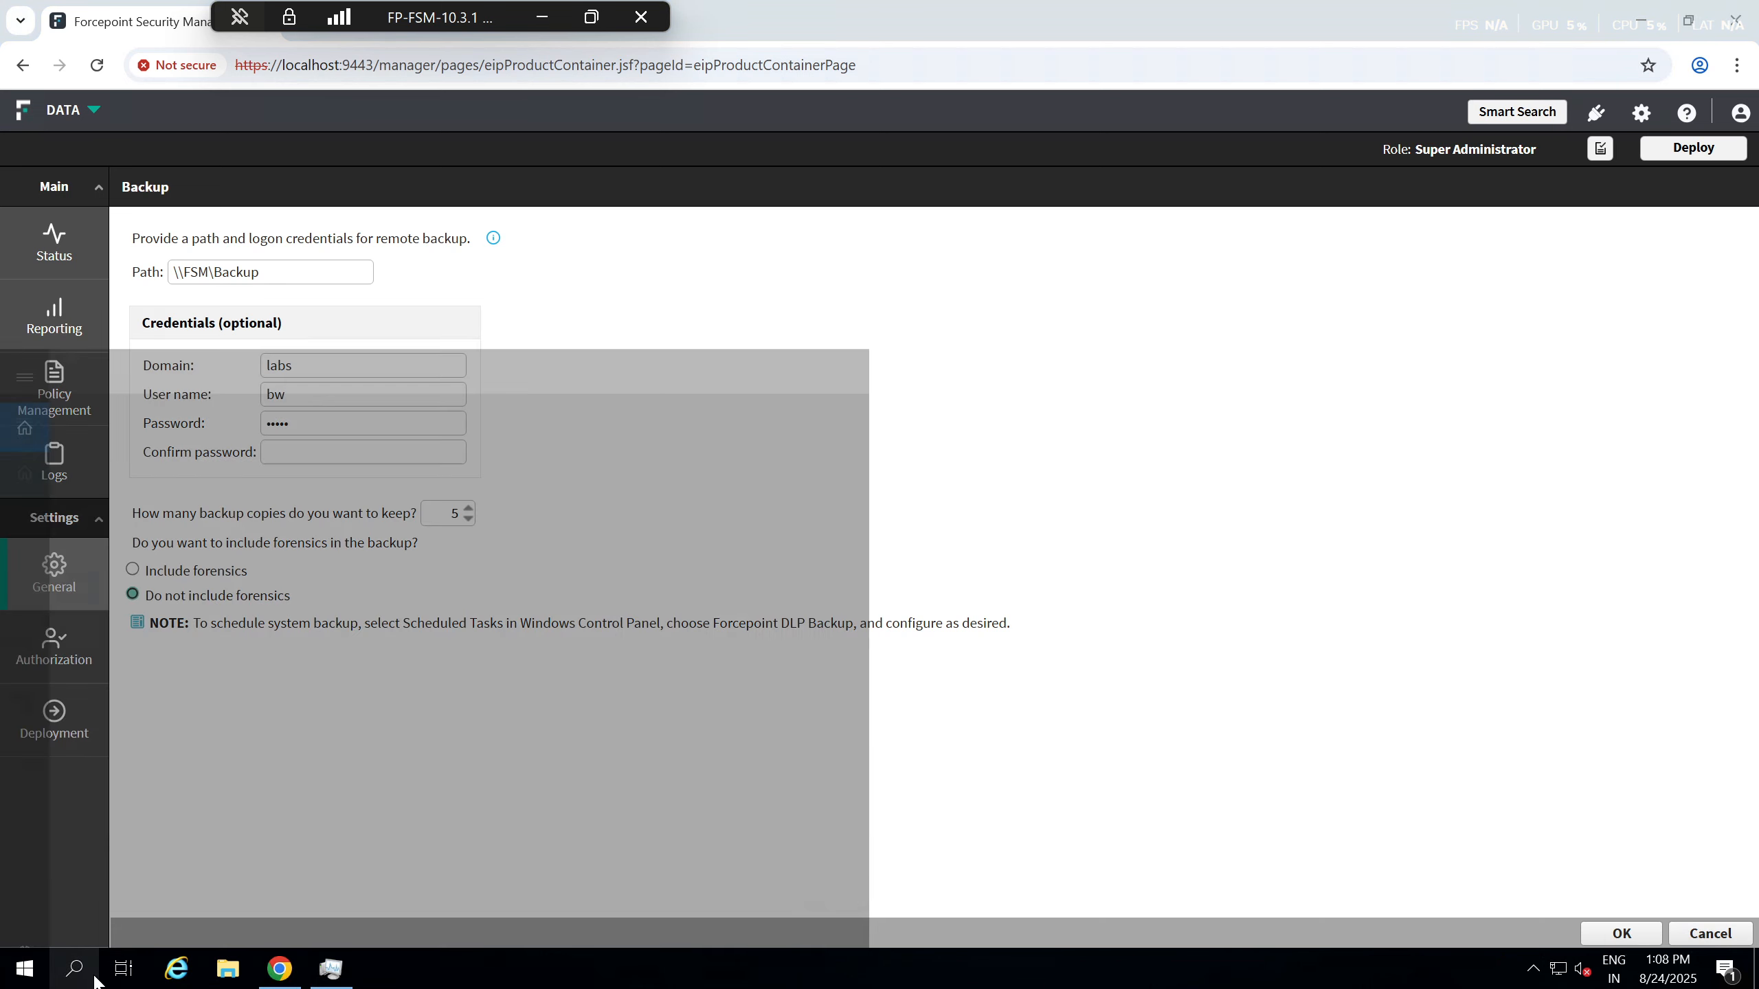
text(task)
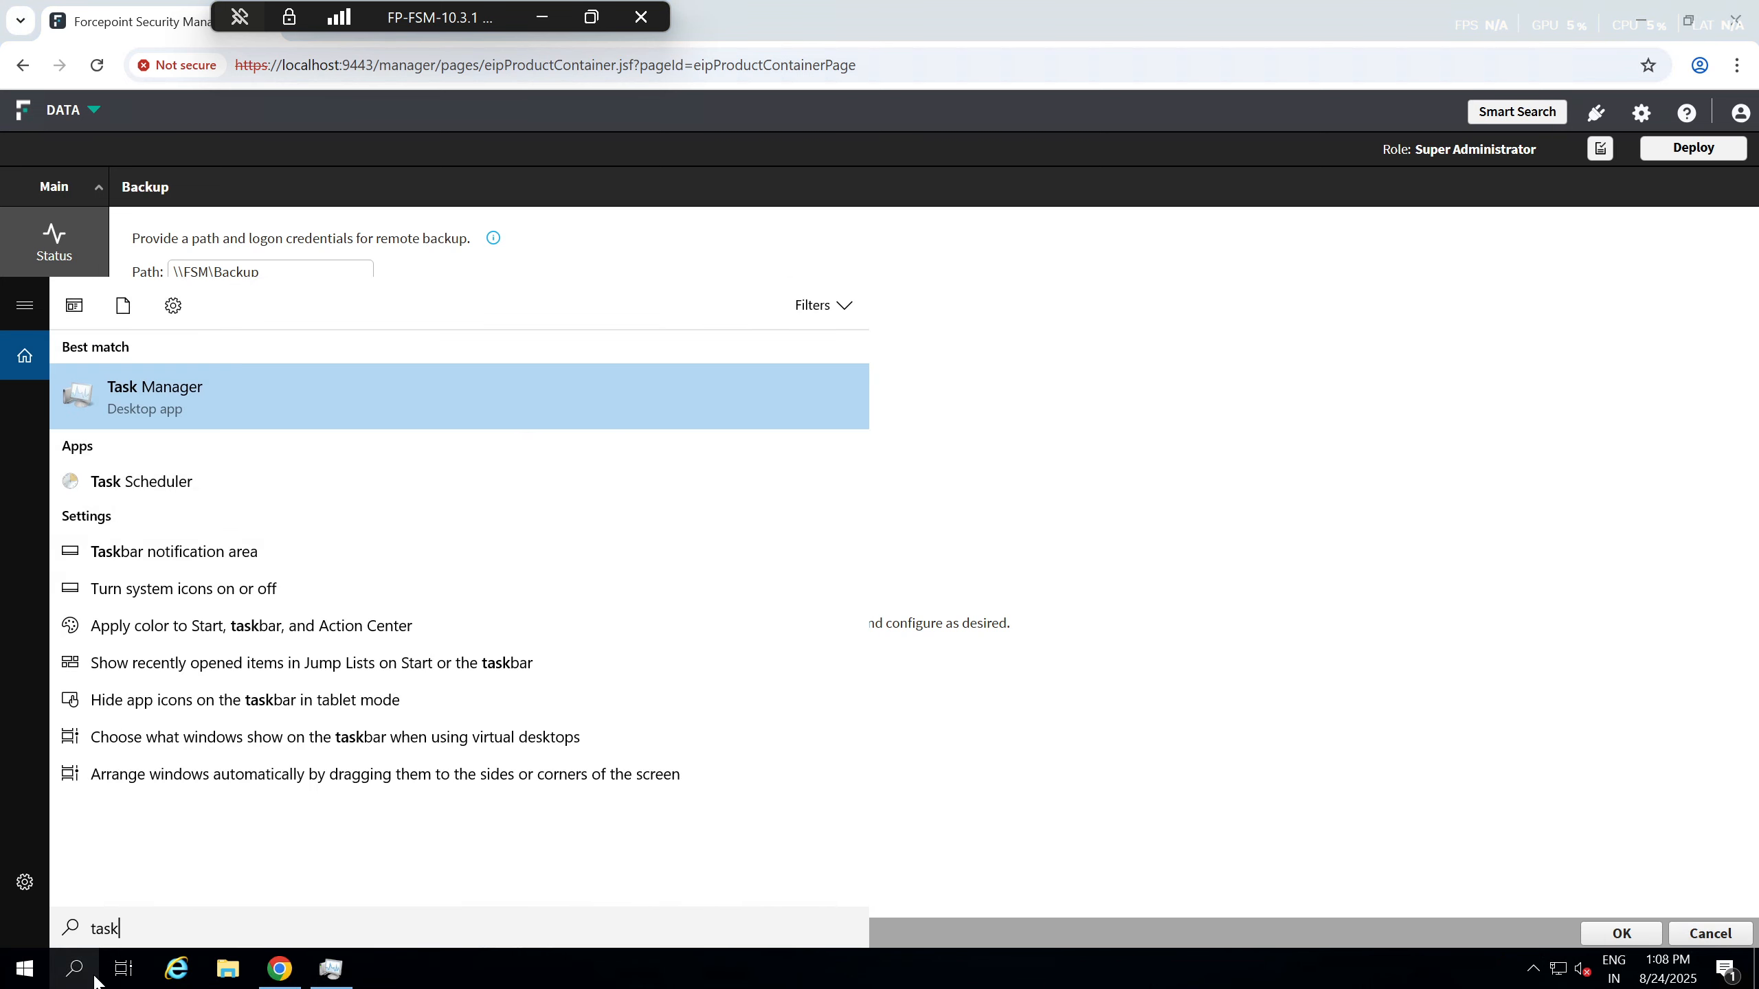
click(149, 483)
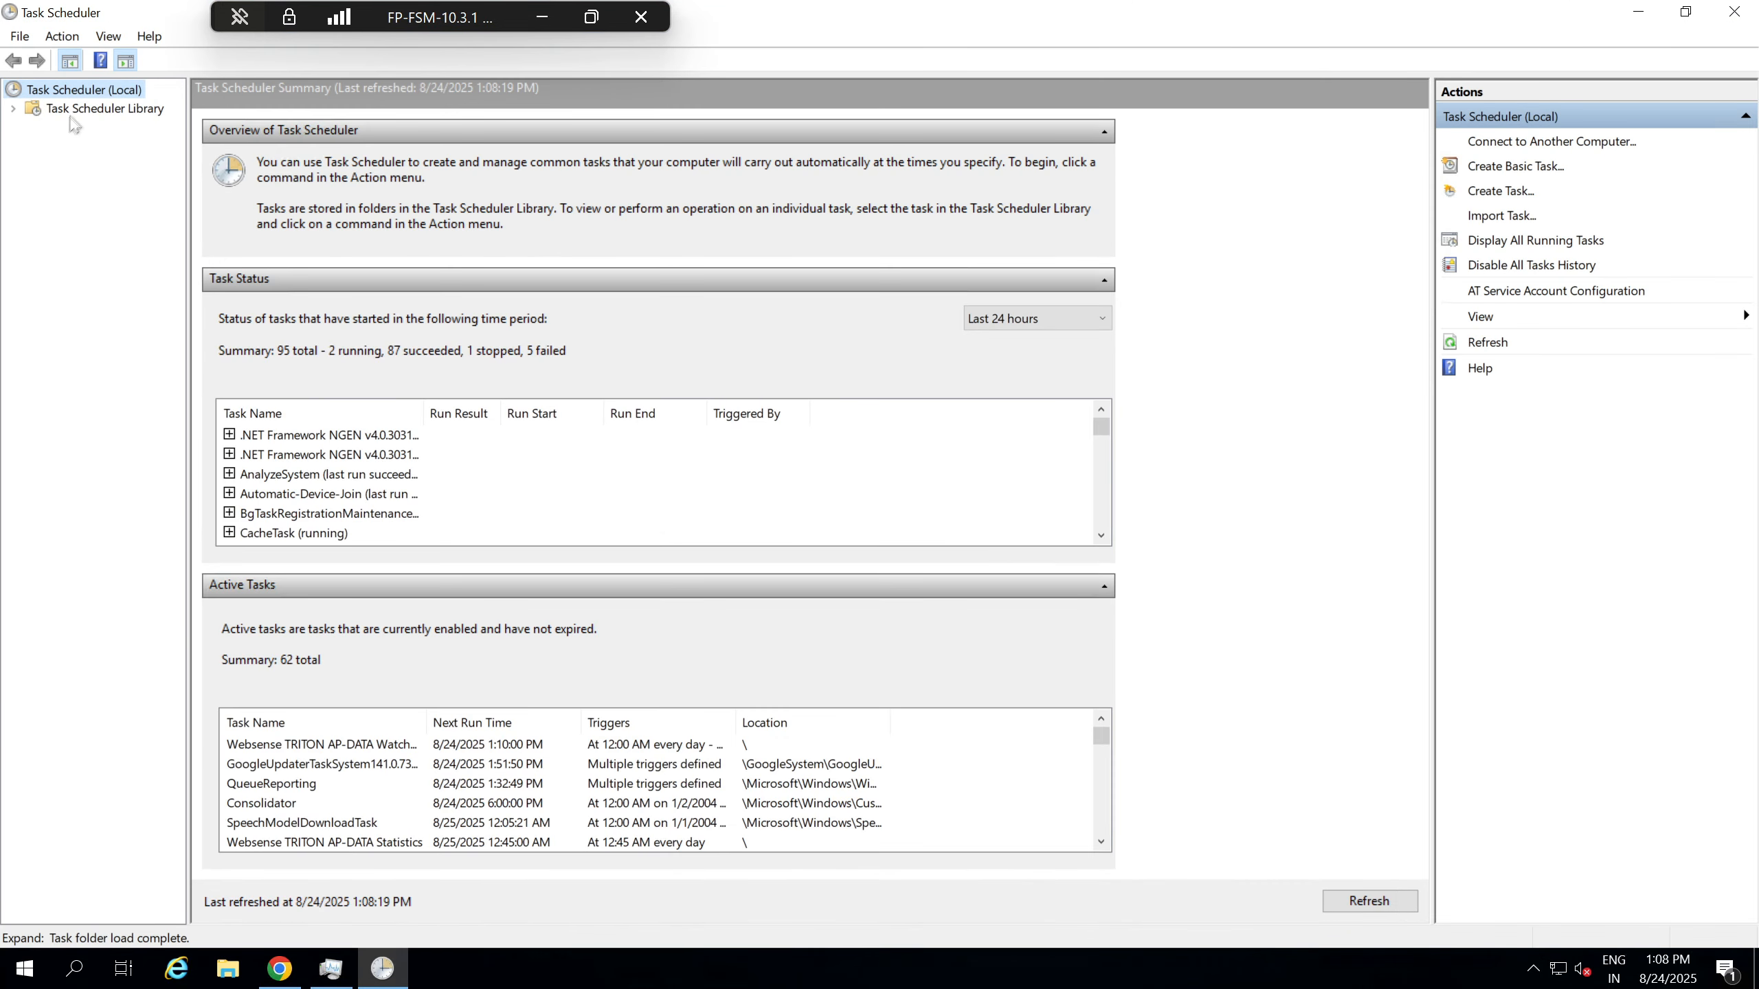
click(75, 110)
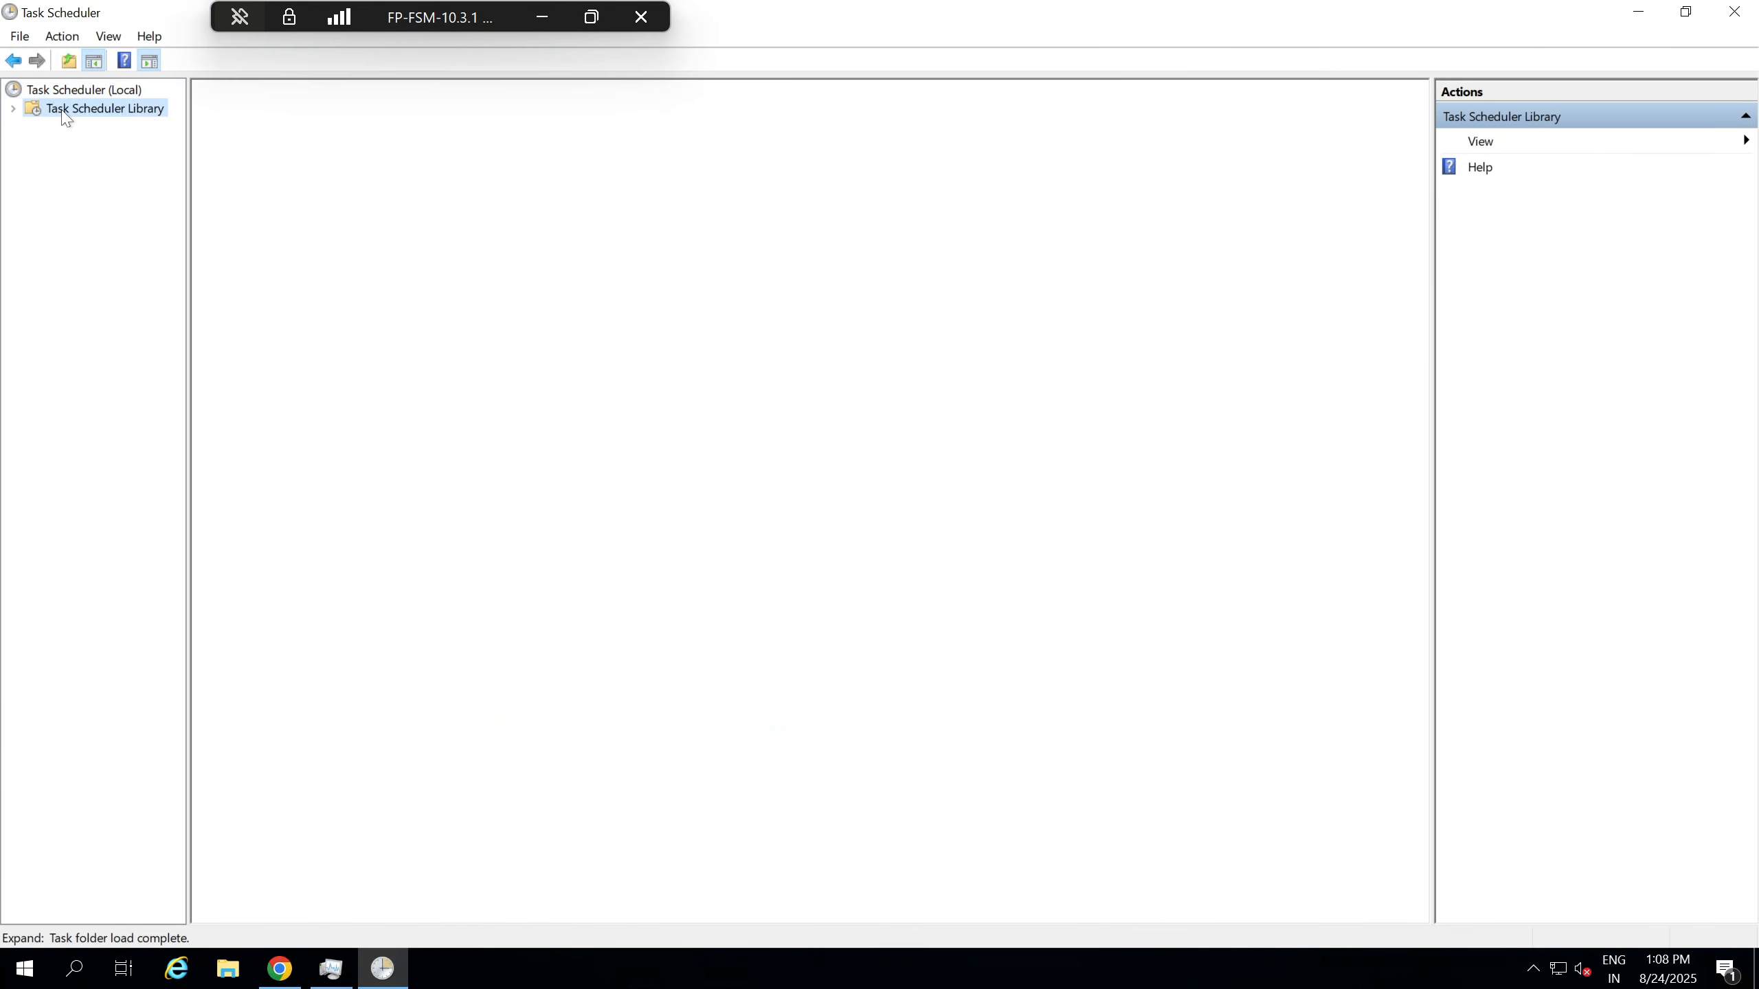
double_click(300, 98)
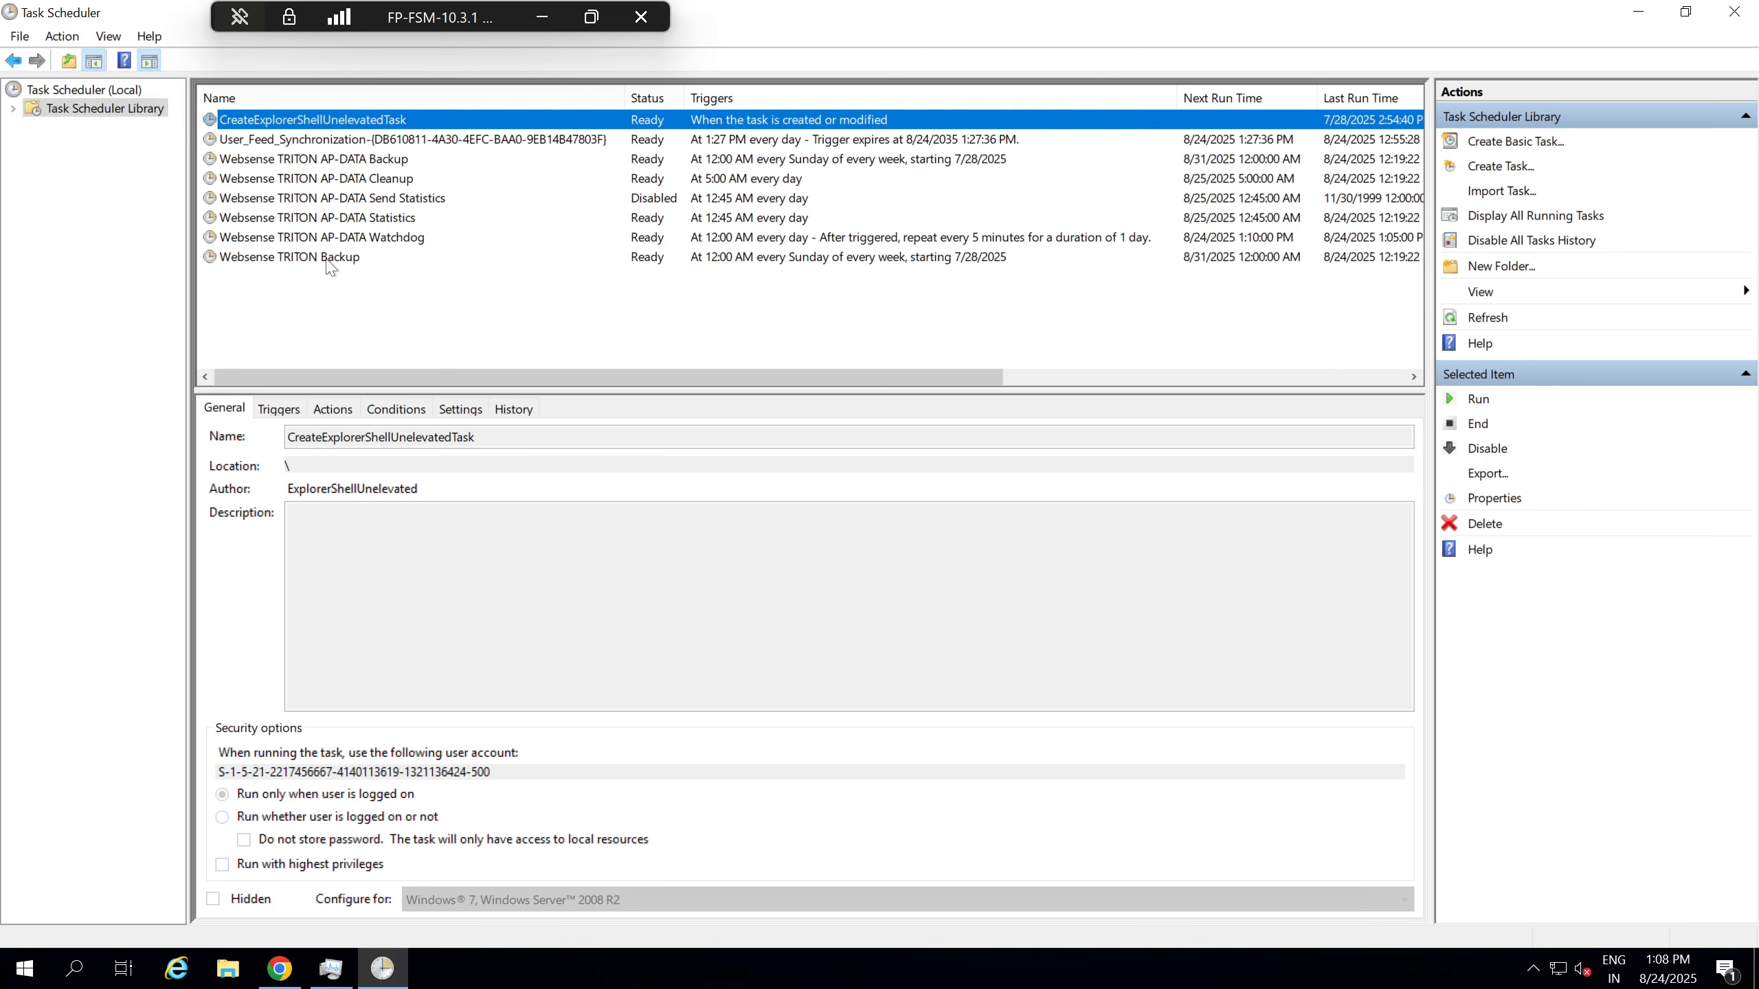
- Examine the actions of the Websense TRITON Backup and Websense TRITON AP-DATA Backup tasks, then return to the browser's Backup settings
click(330, 261)
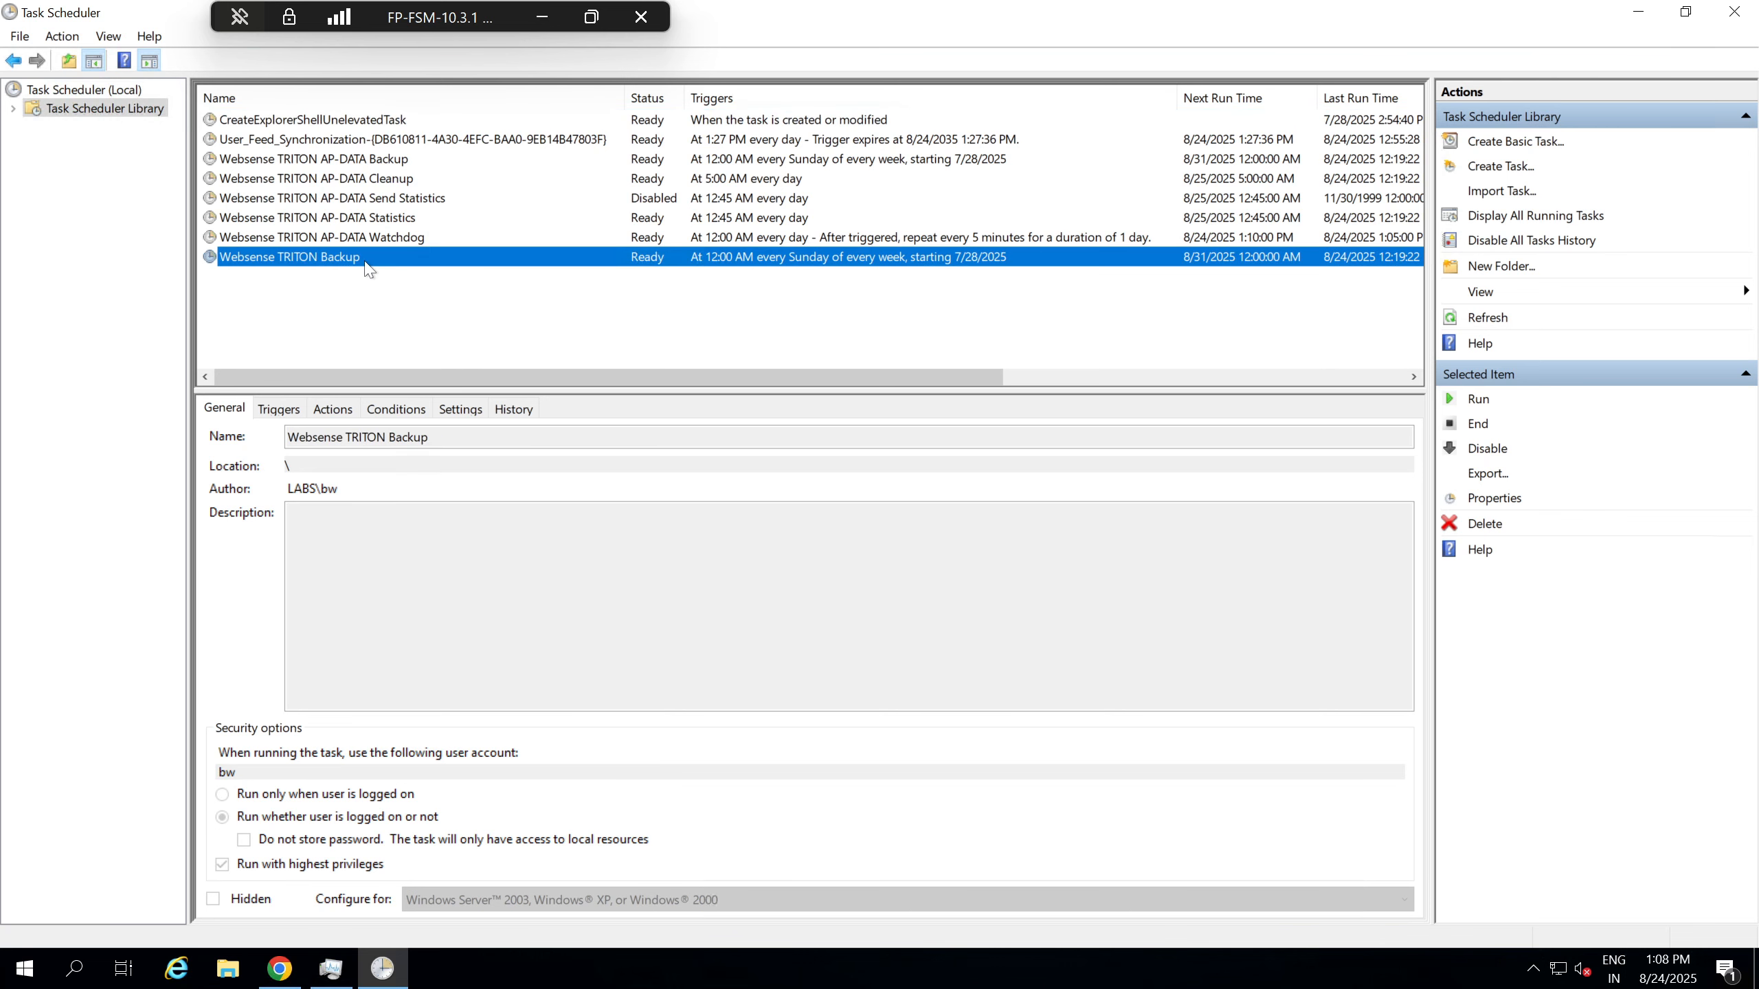
click(334, 412)
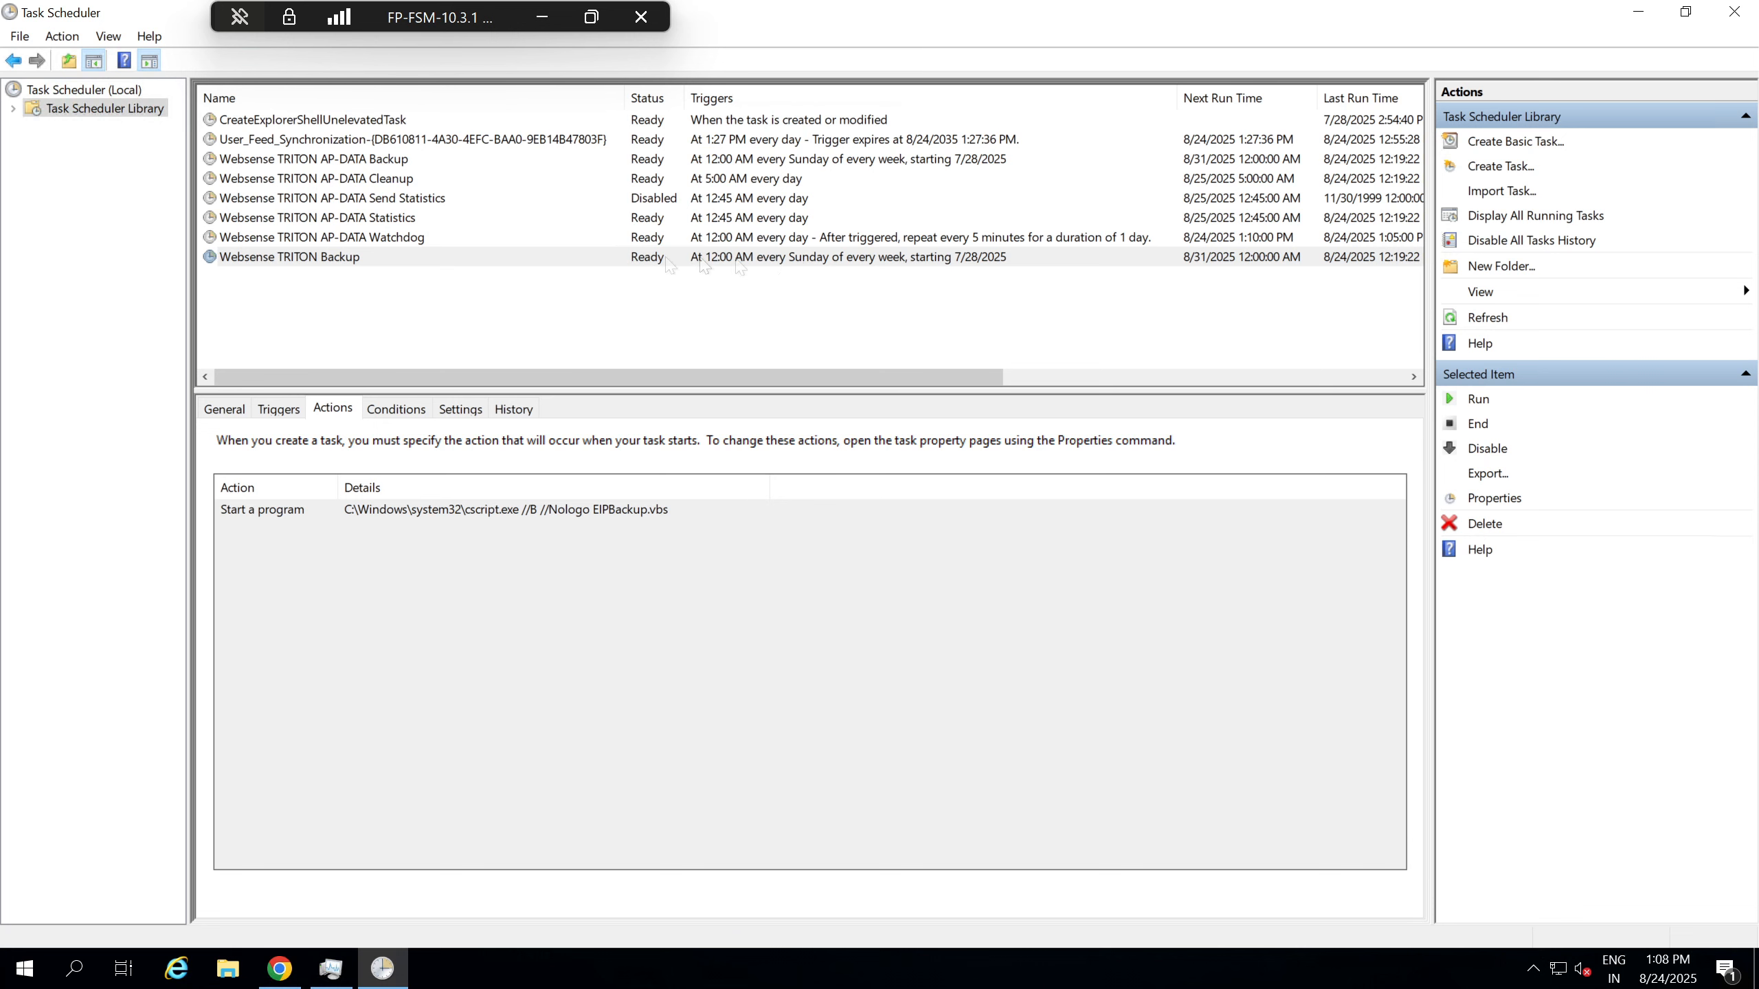
click(357, 261)
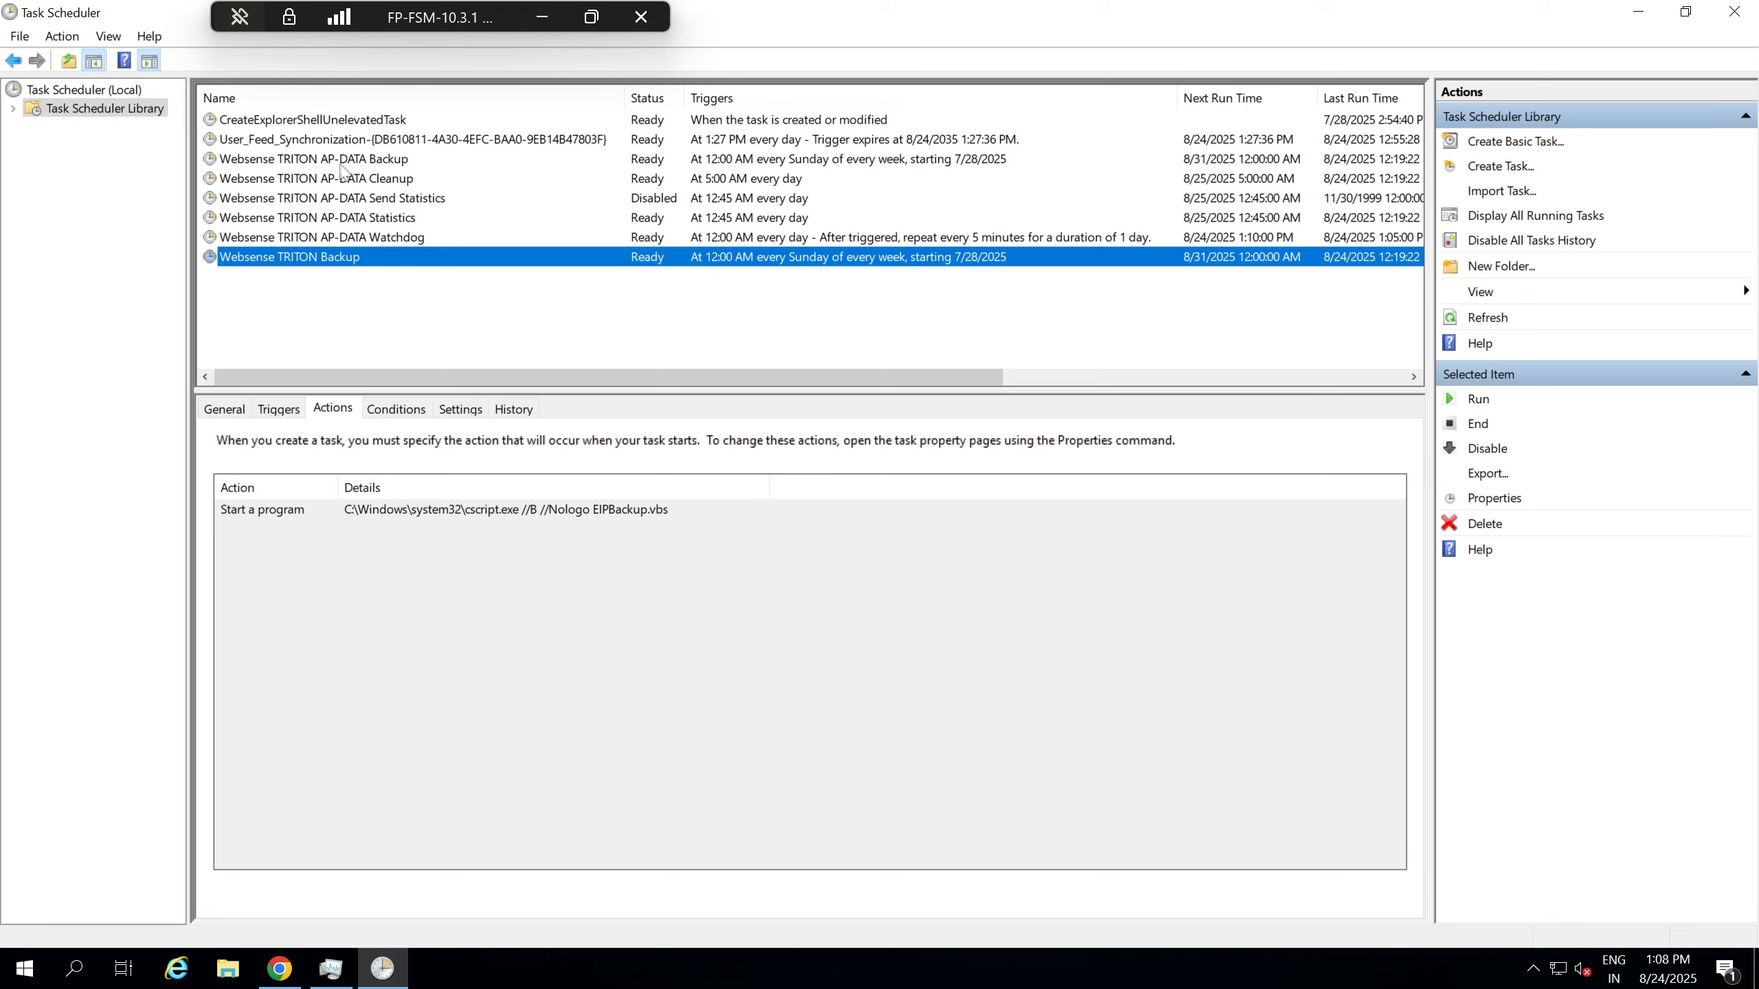
click(392, 163)
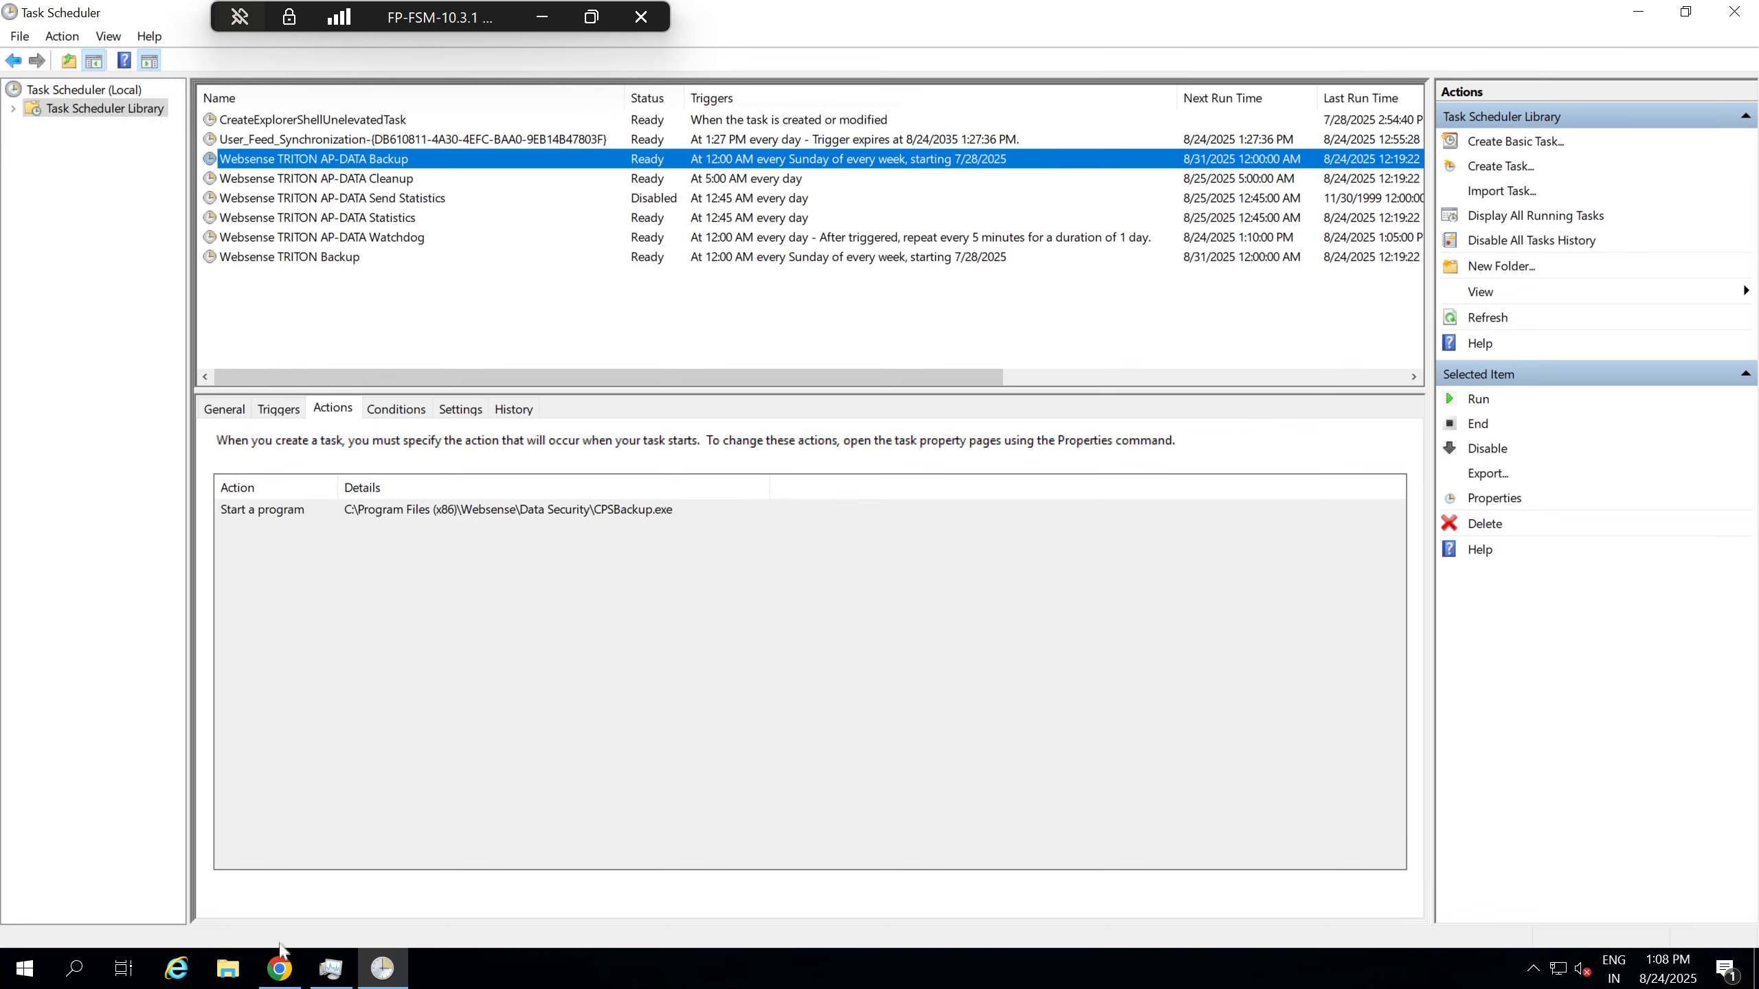
click(280, 963)
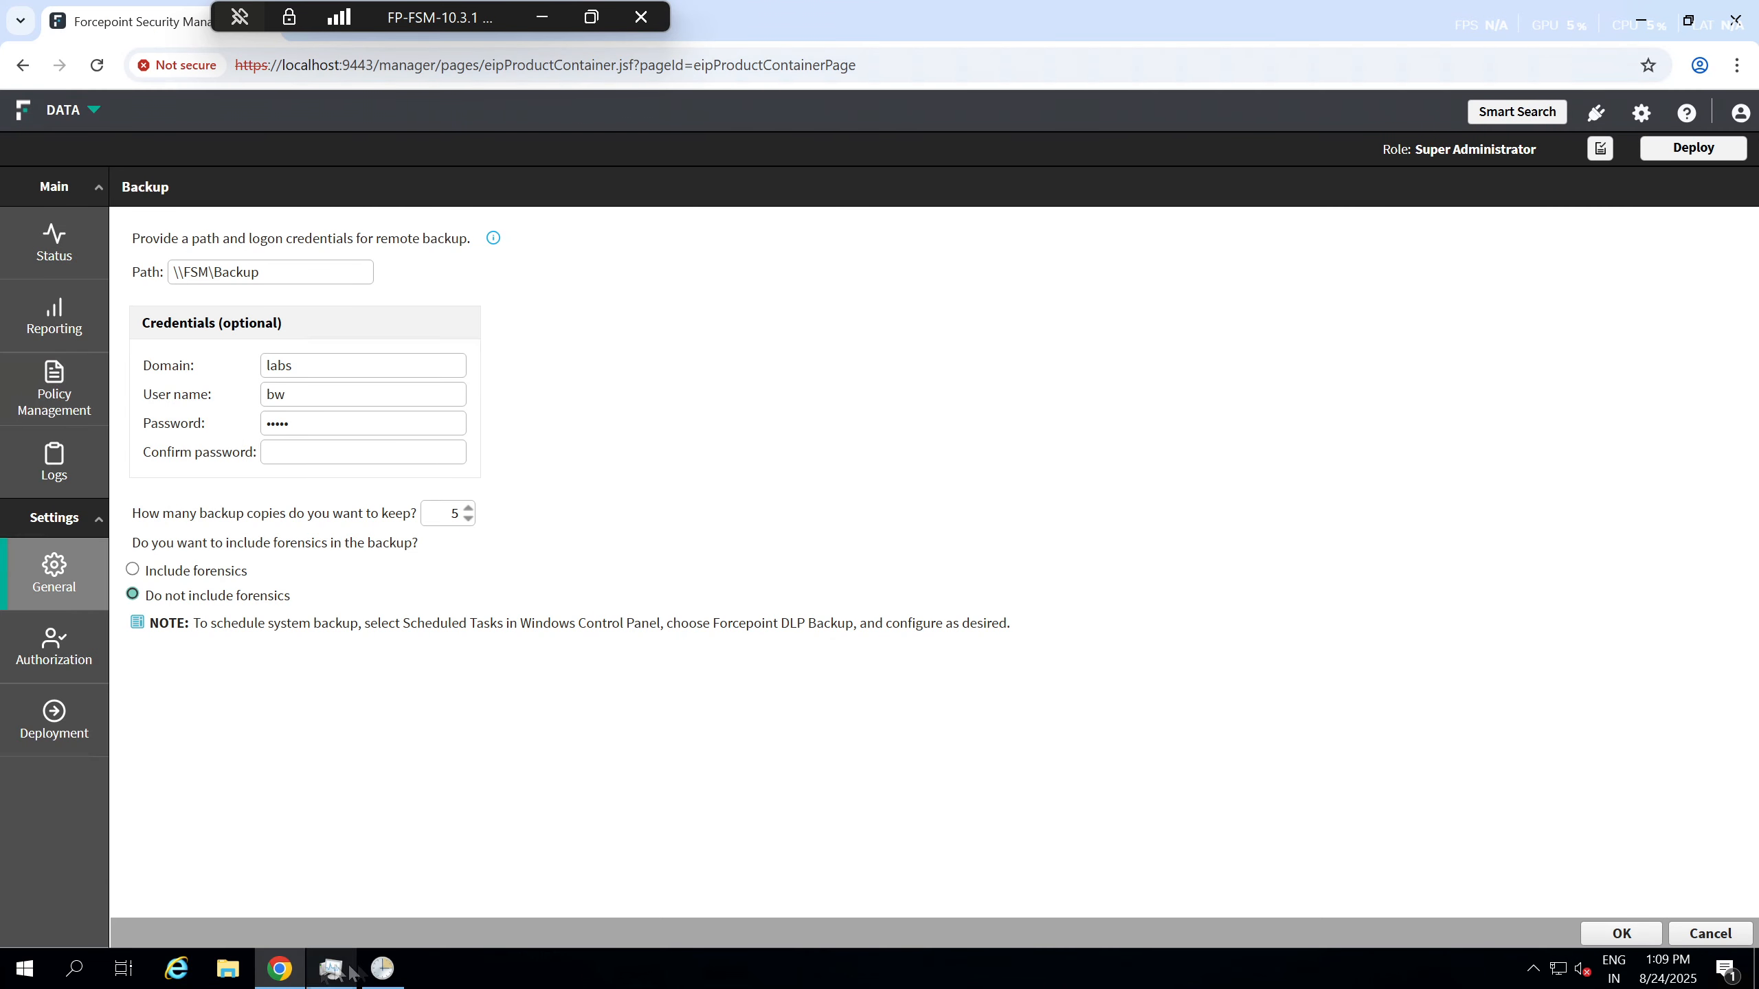
- Return to Task Scheduler and inspect the weekly trigger of the Websense TRITON AP-DATA Backup task, closing its properties without changes
click(382, 969)
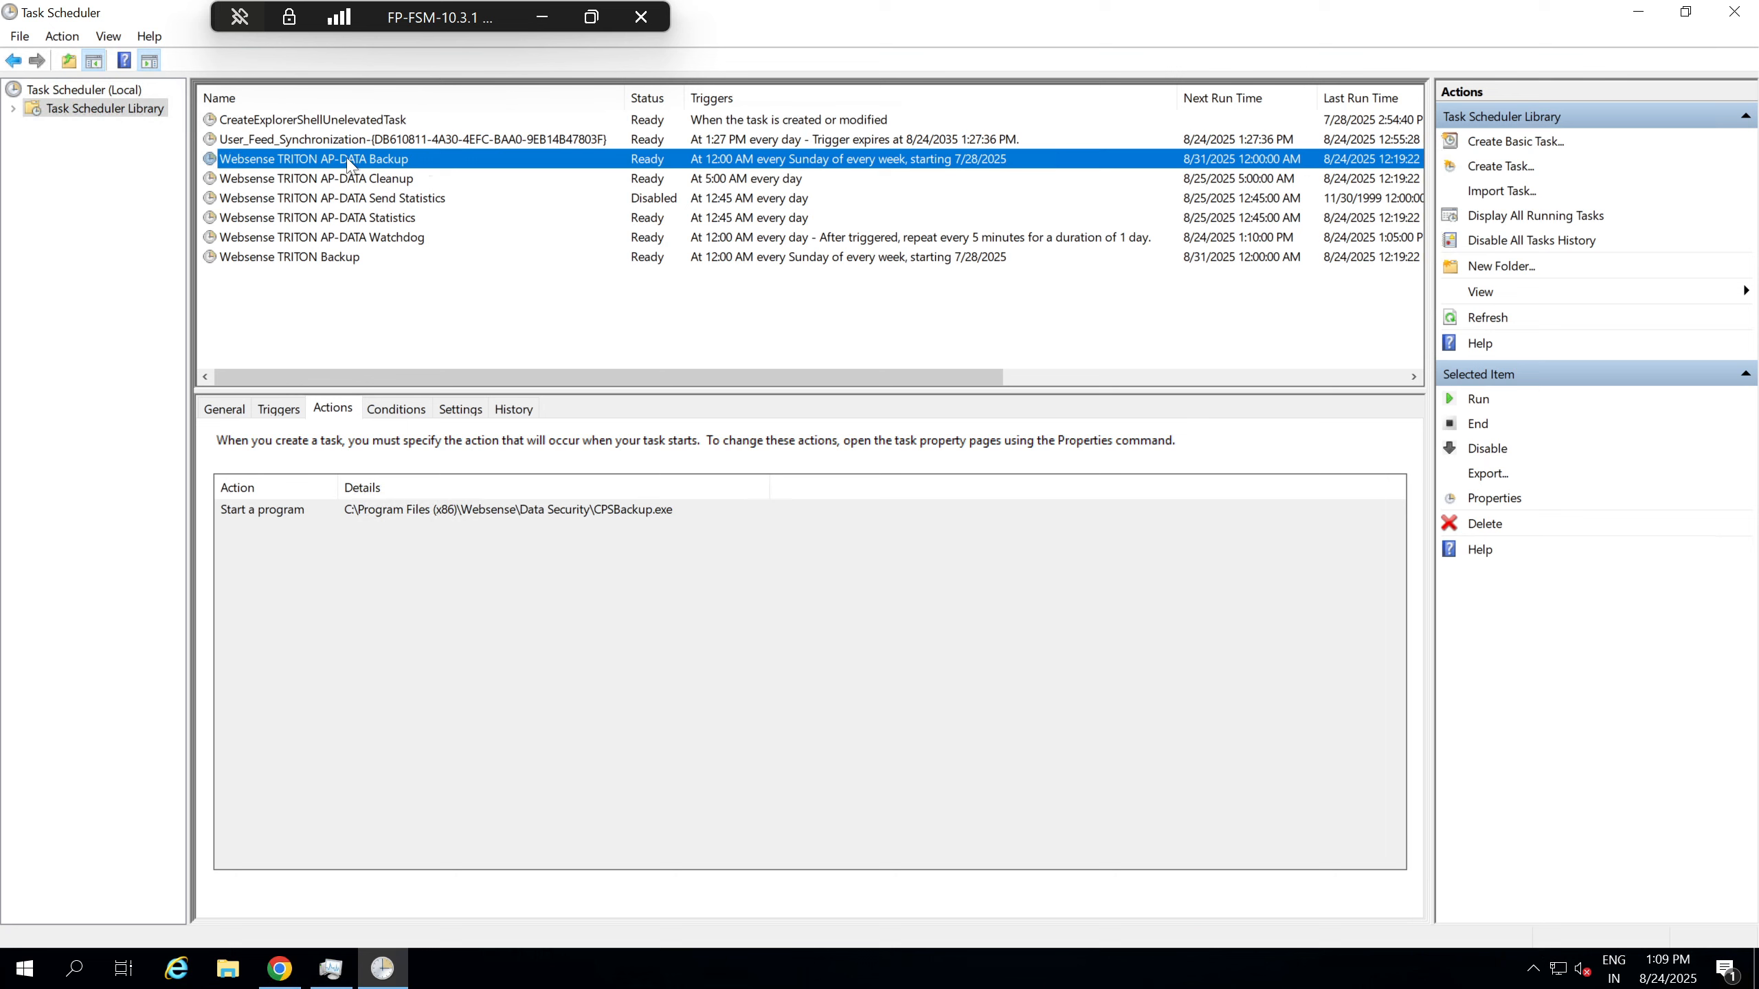
click(1503, 497)
click(154, 111)
drag(169, 80, 582, 148)
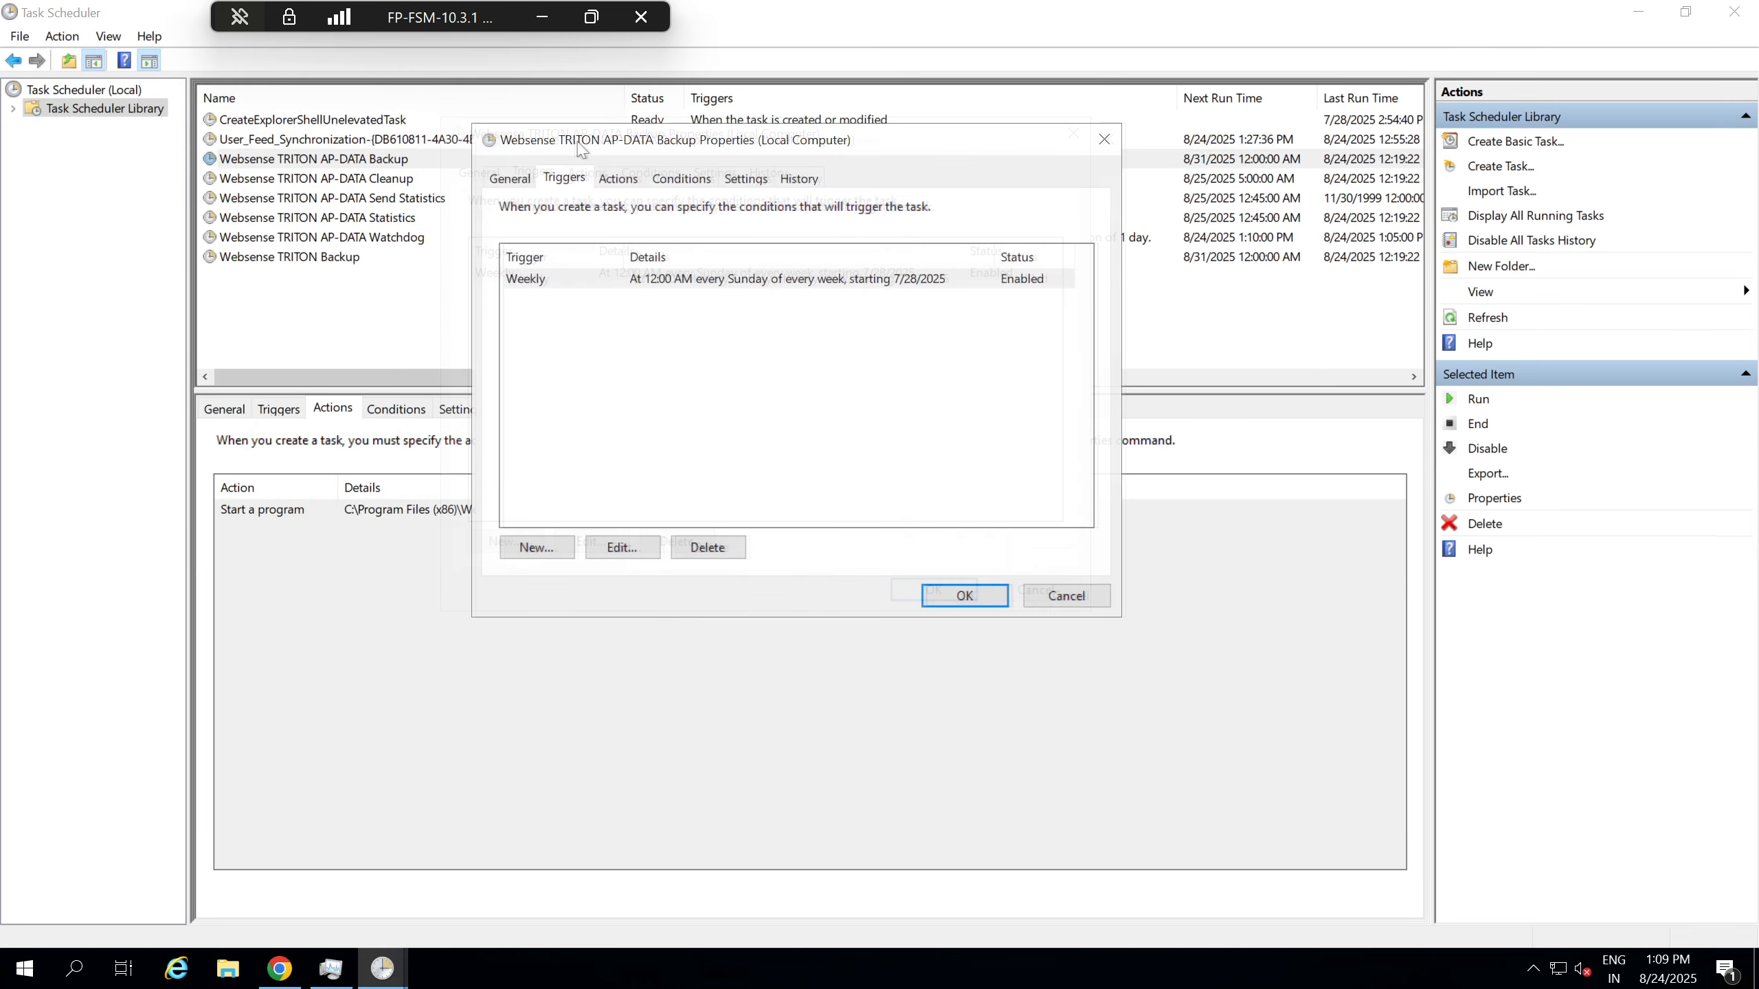
click(752, 278)
click(620, 549)
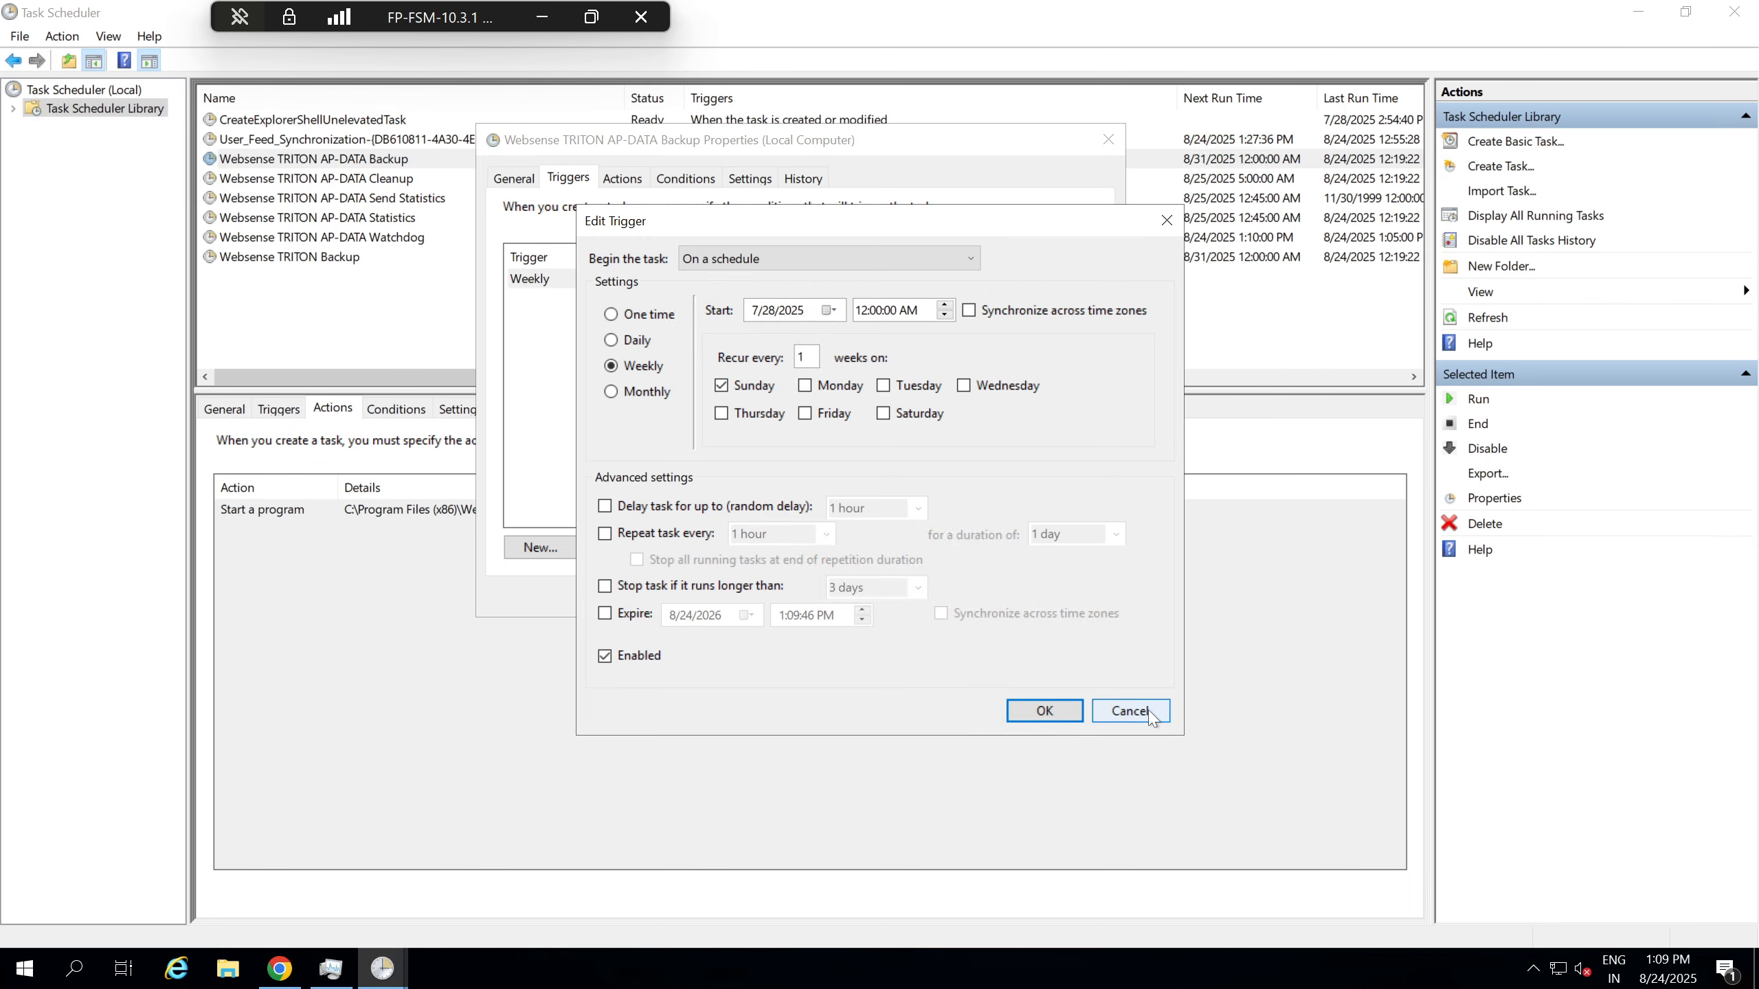
click(1150, 716)
click(1060, 593)
- Switch back to the browser and copy the remote backup path \\FSM\Backup
key(alt+Tab)
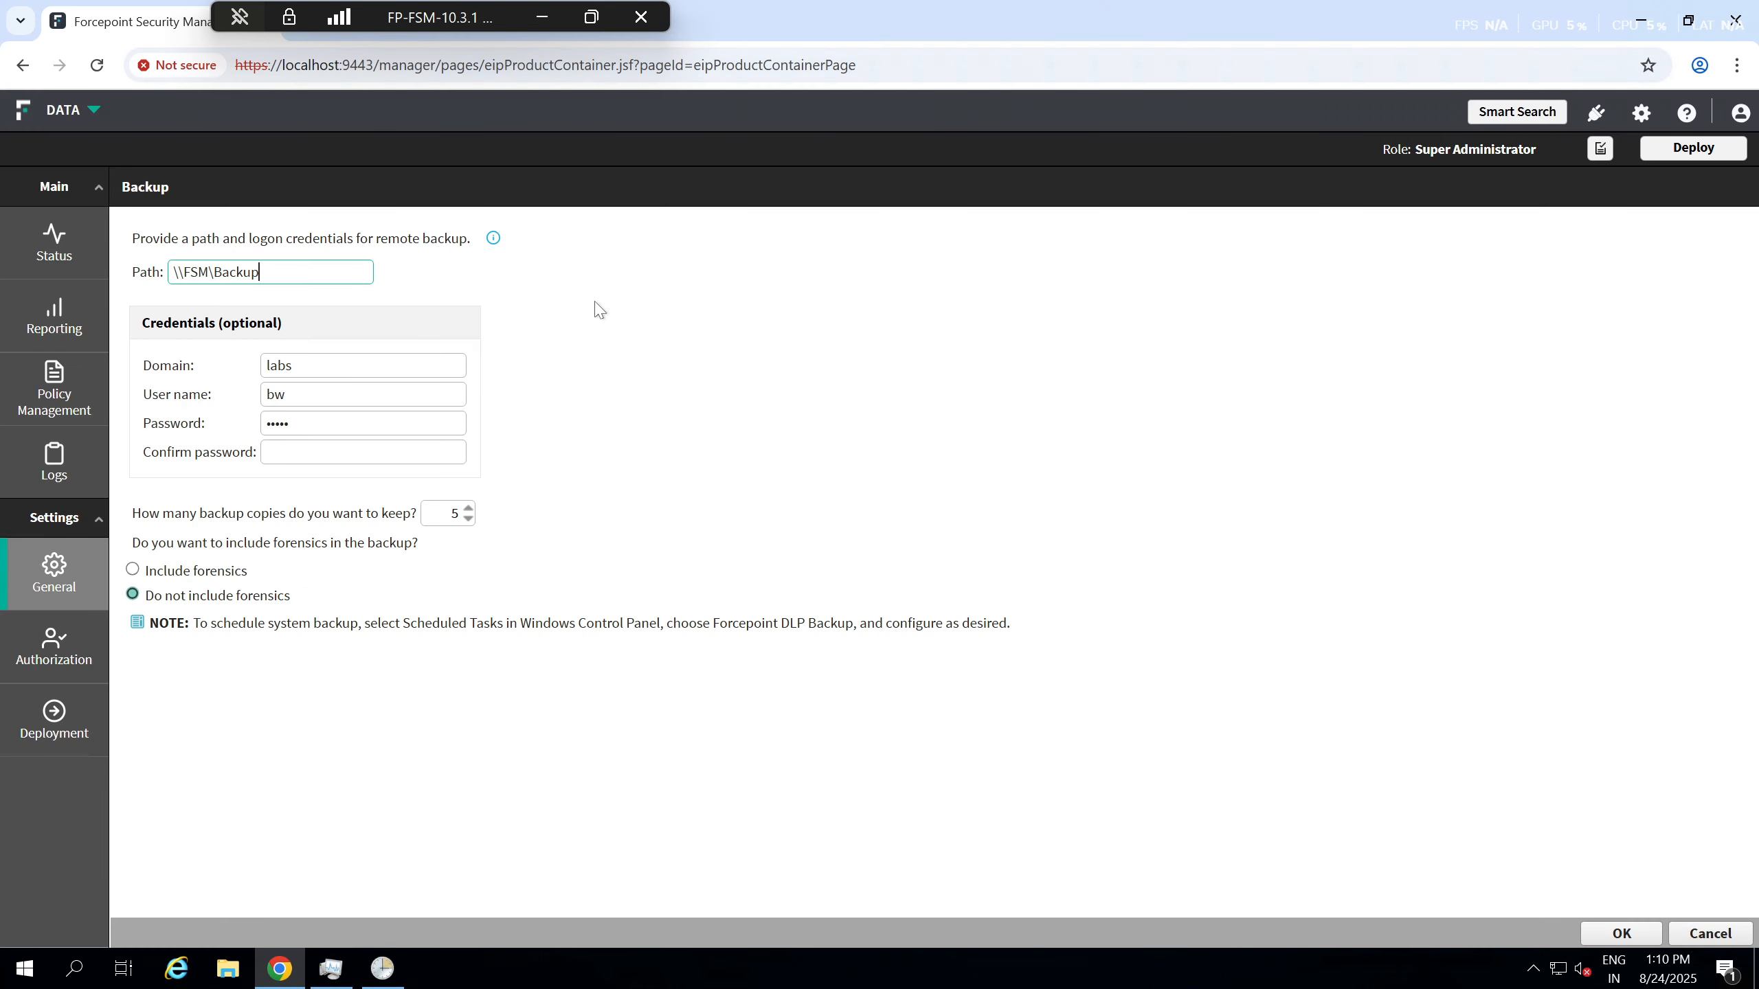
click(561, 303)
drag(262, 273, 97, 276)
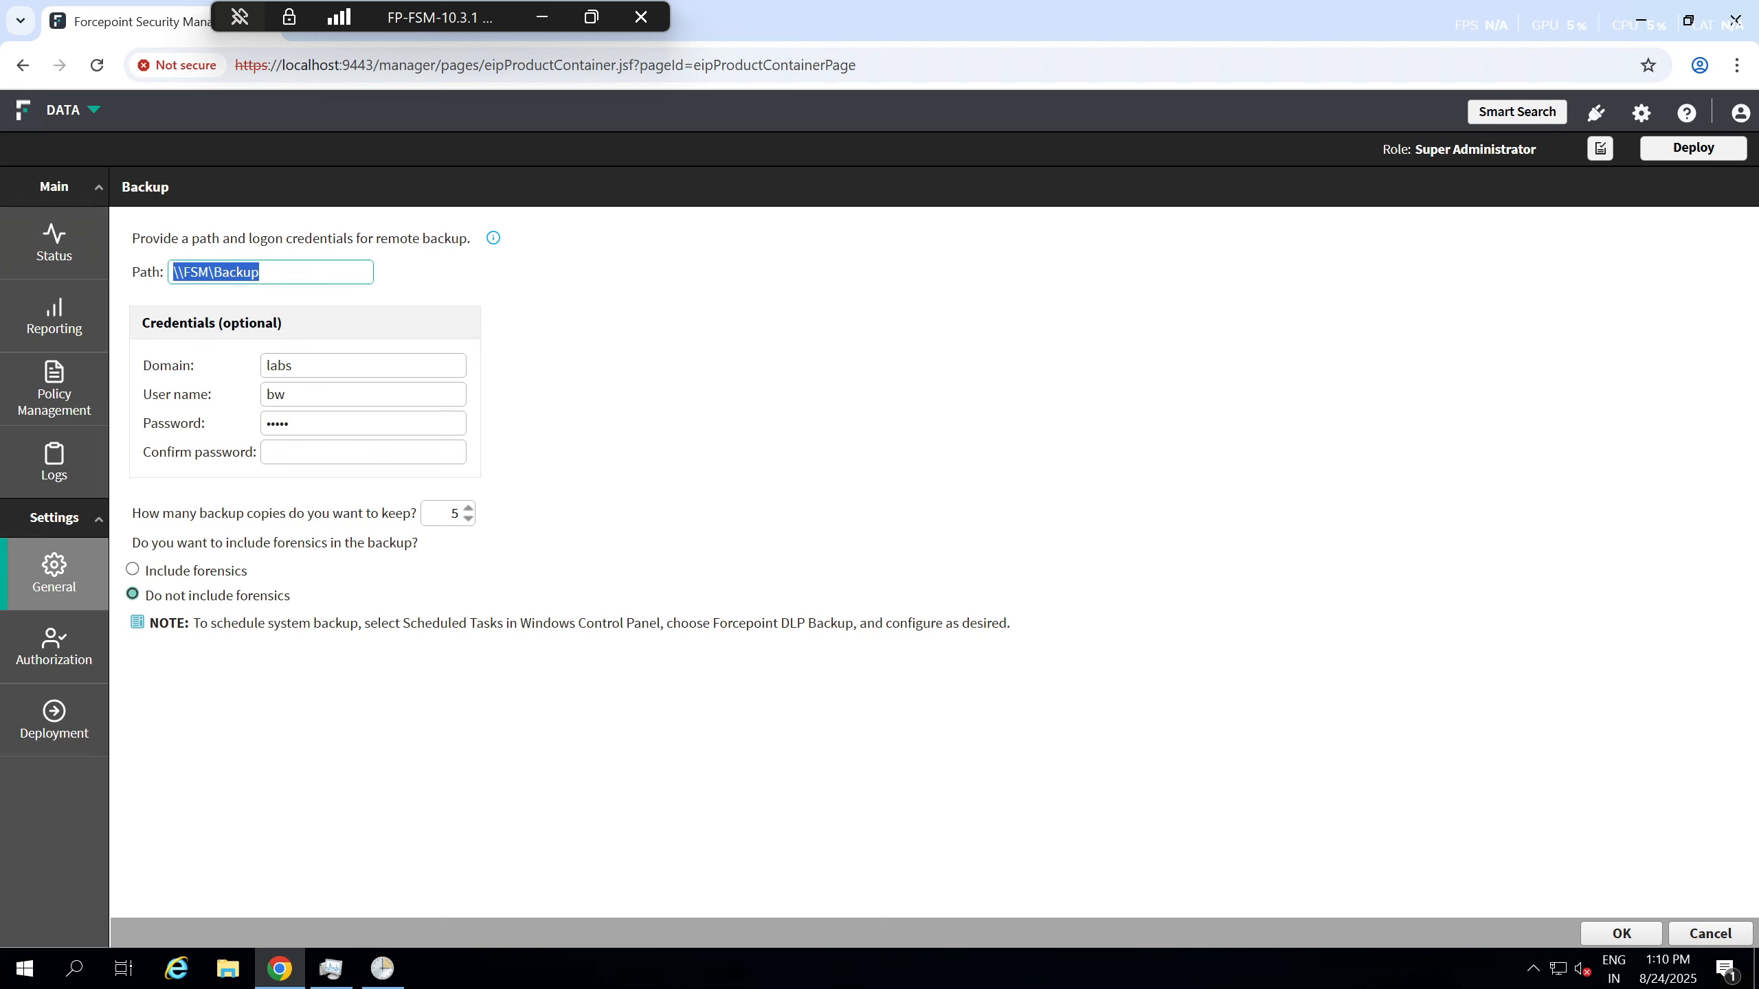
right_click(232, 286)
click(270, 375)
- Open the copied \\FSM\Backup network folder through the Windows Run dialog
click(70, 982)
text(run)
key(Return)
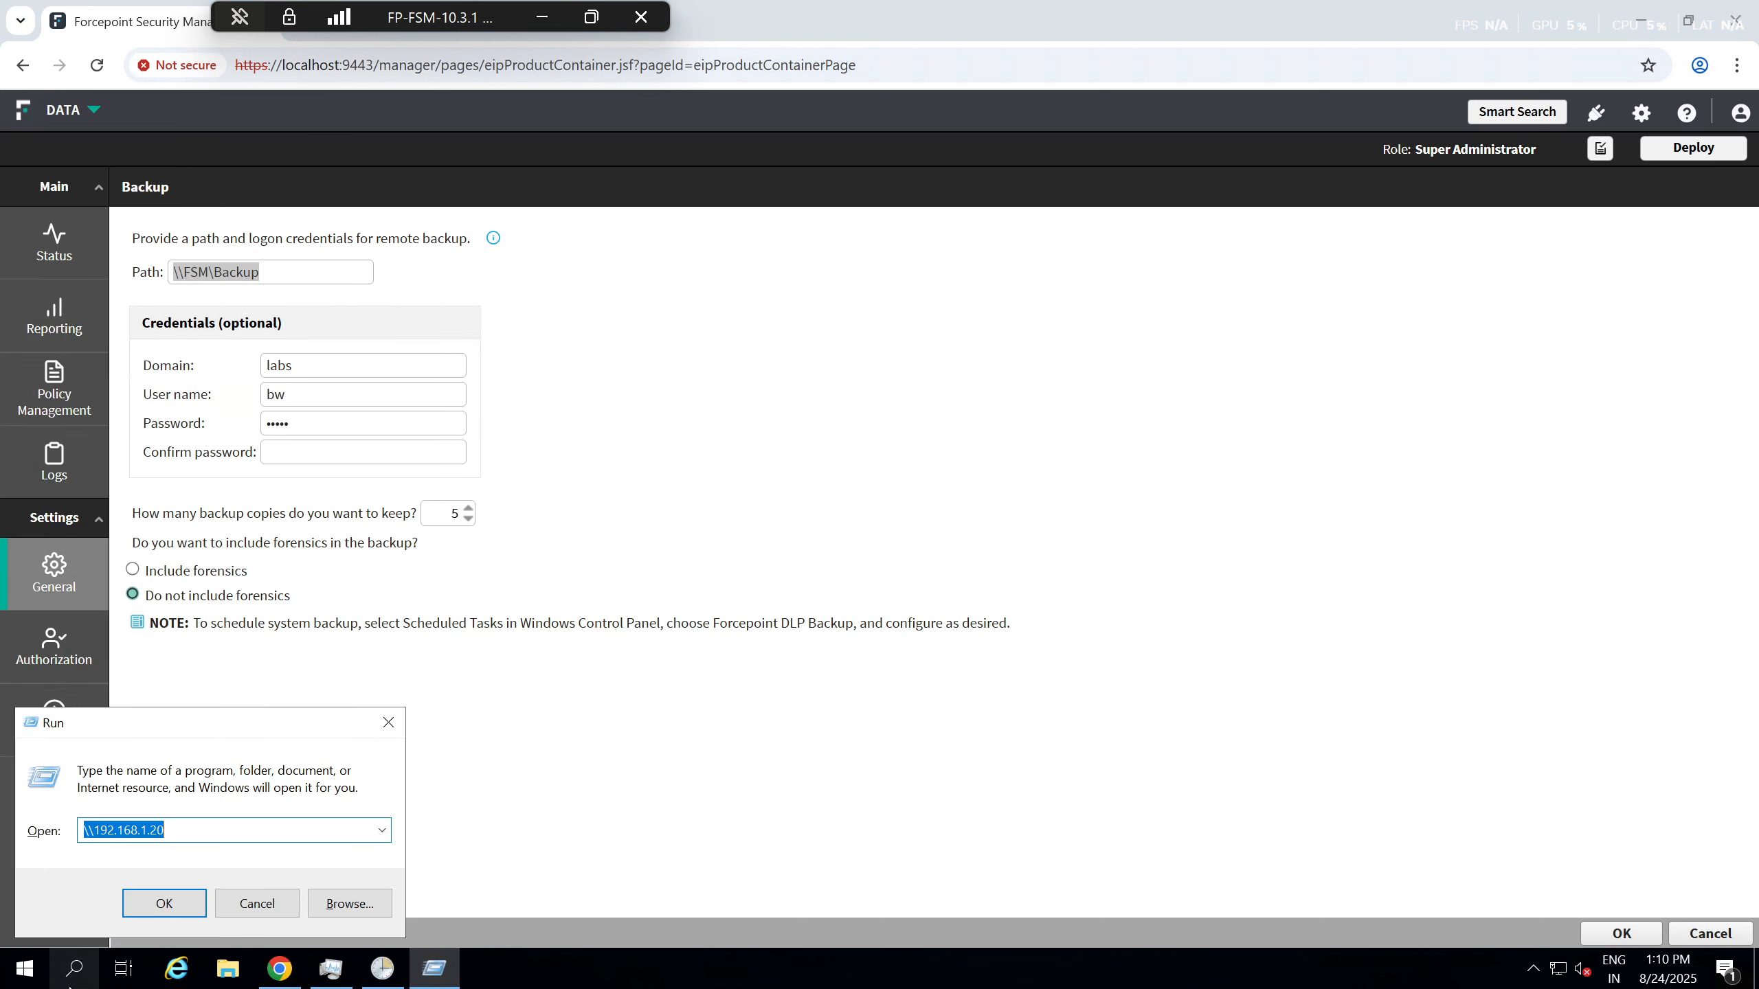
key(ctrl+v)
click(164, 903)
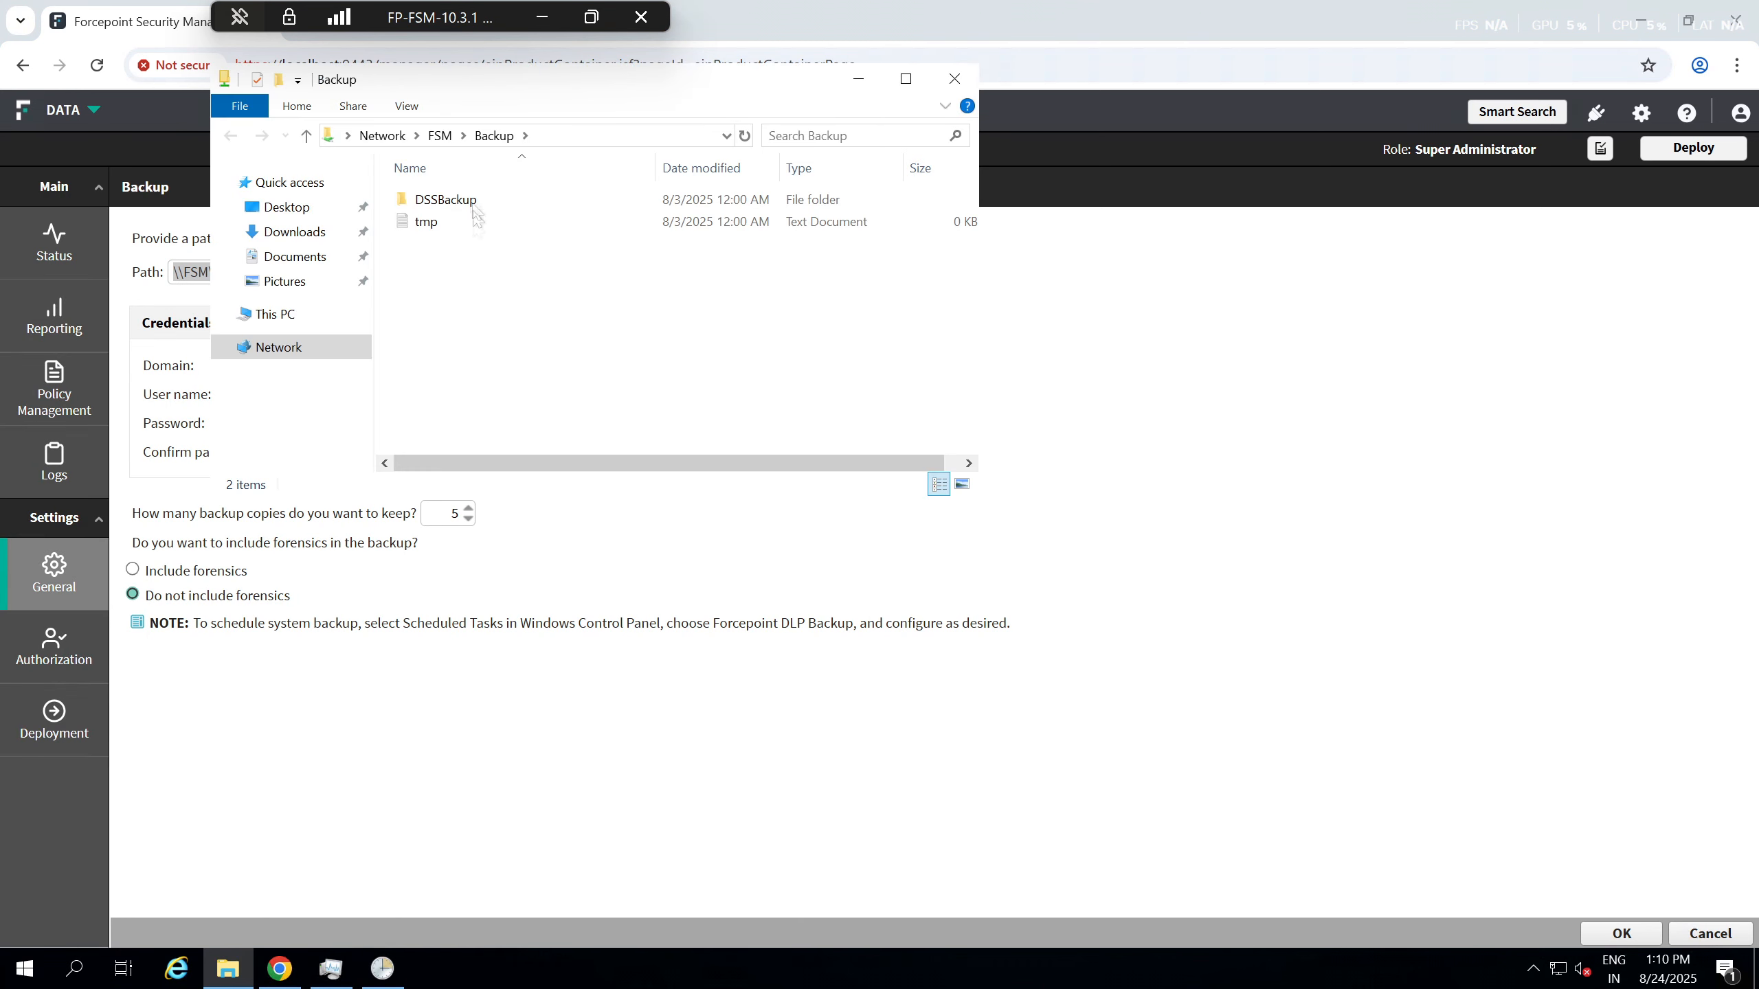
drag(470, 78, 887, 180)
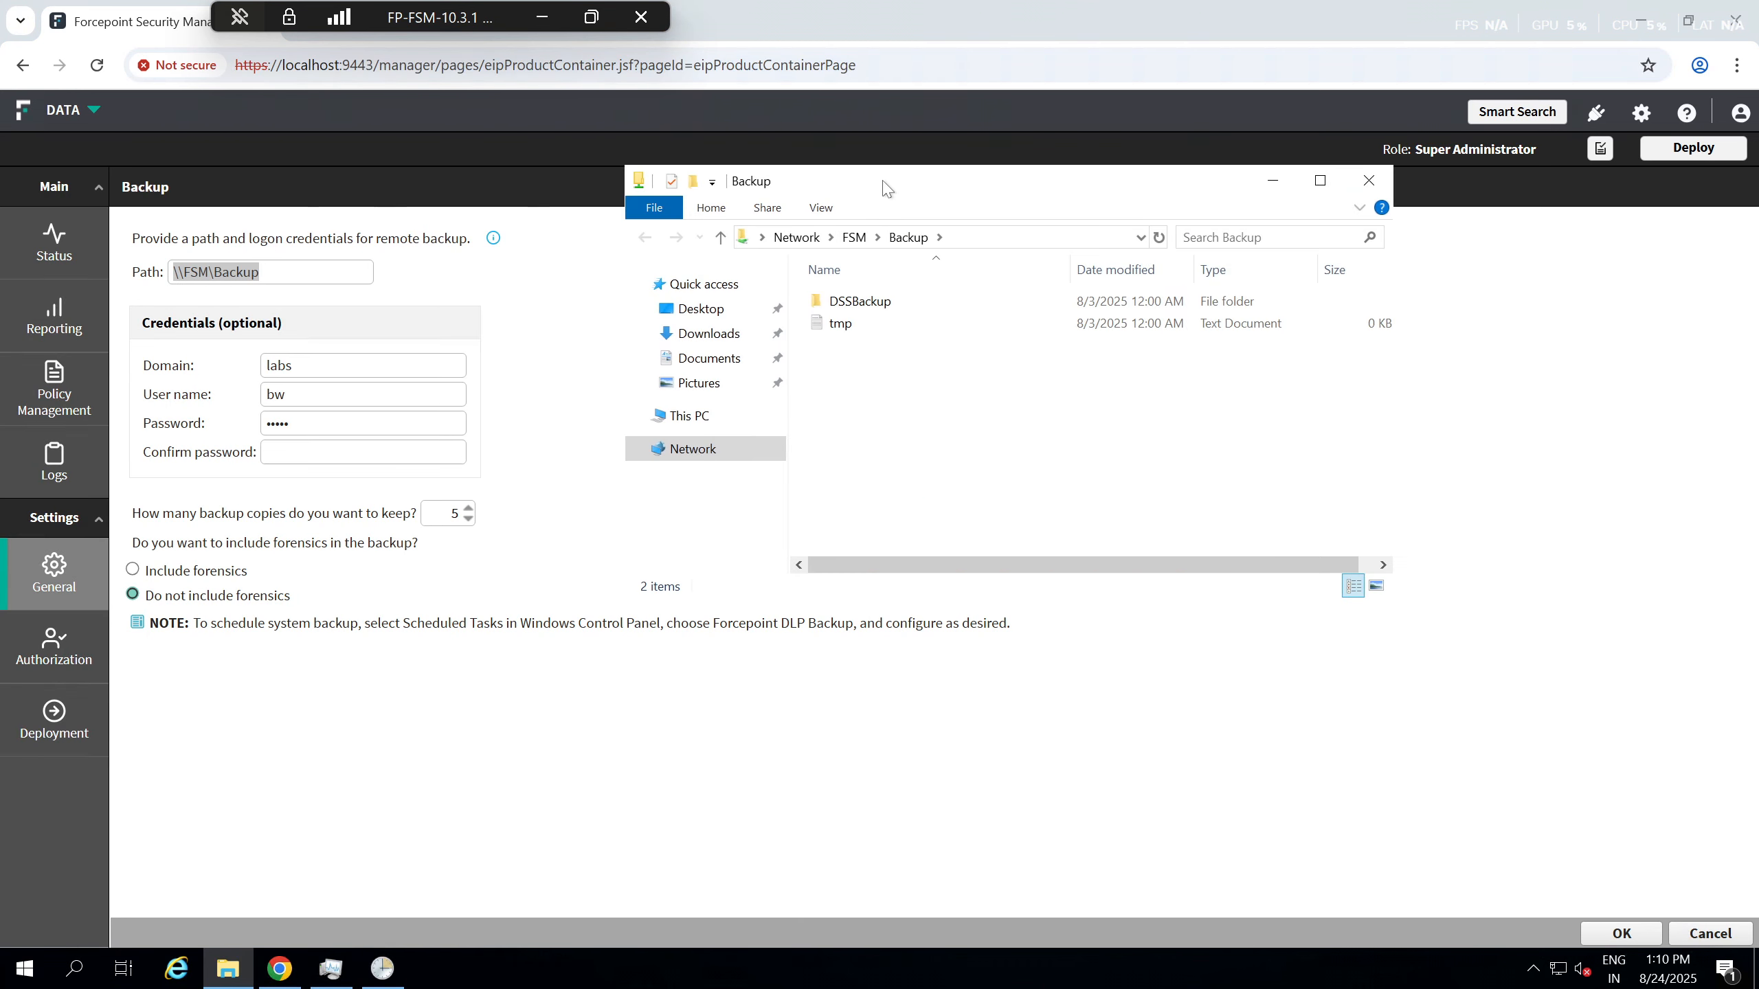
double_click(861, 301)
double_click(862, 301)
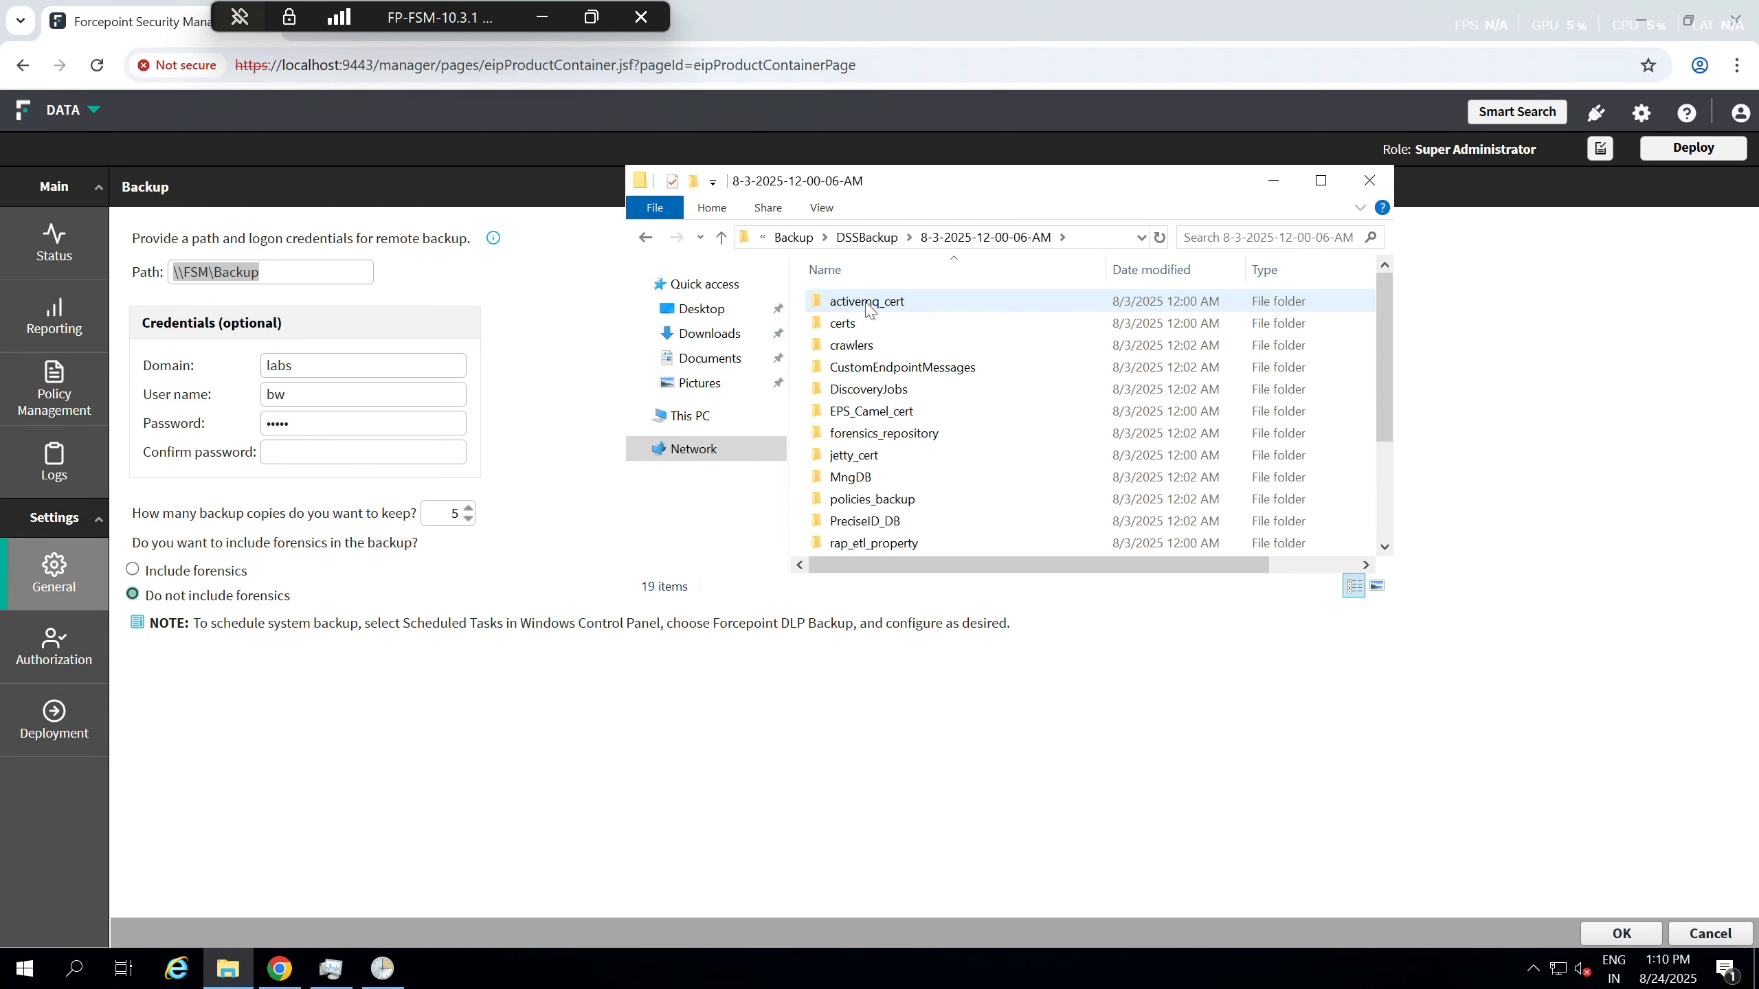
- Read the DataBackup log through to its final line, then close the log and the backup folder window
scroll(867, 468, down, 3)
double_click(863, 478)
scroll(863, 479, down, 15)
drag(1408, 251, 1409, 718)
drag(312, 737, 115, 724)
click(312, 724)
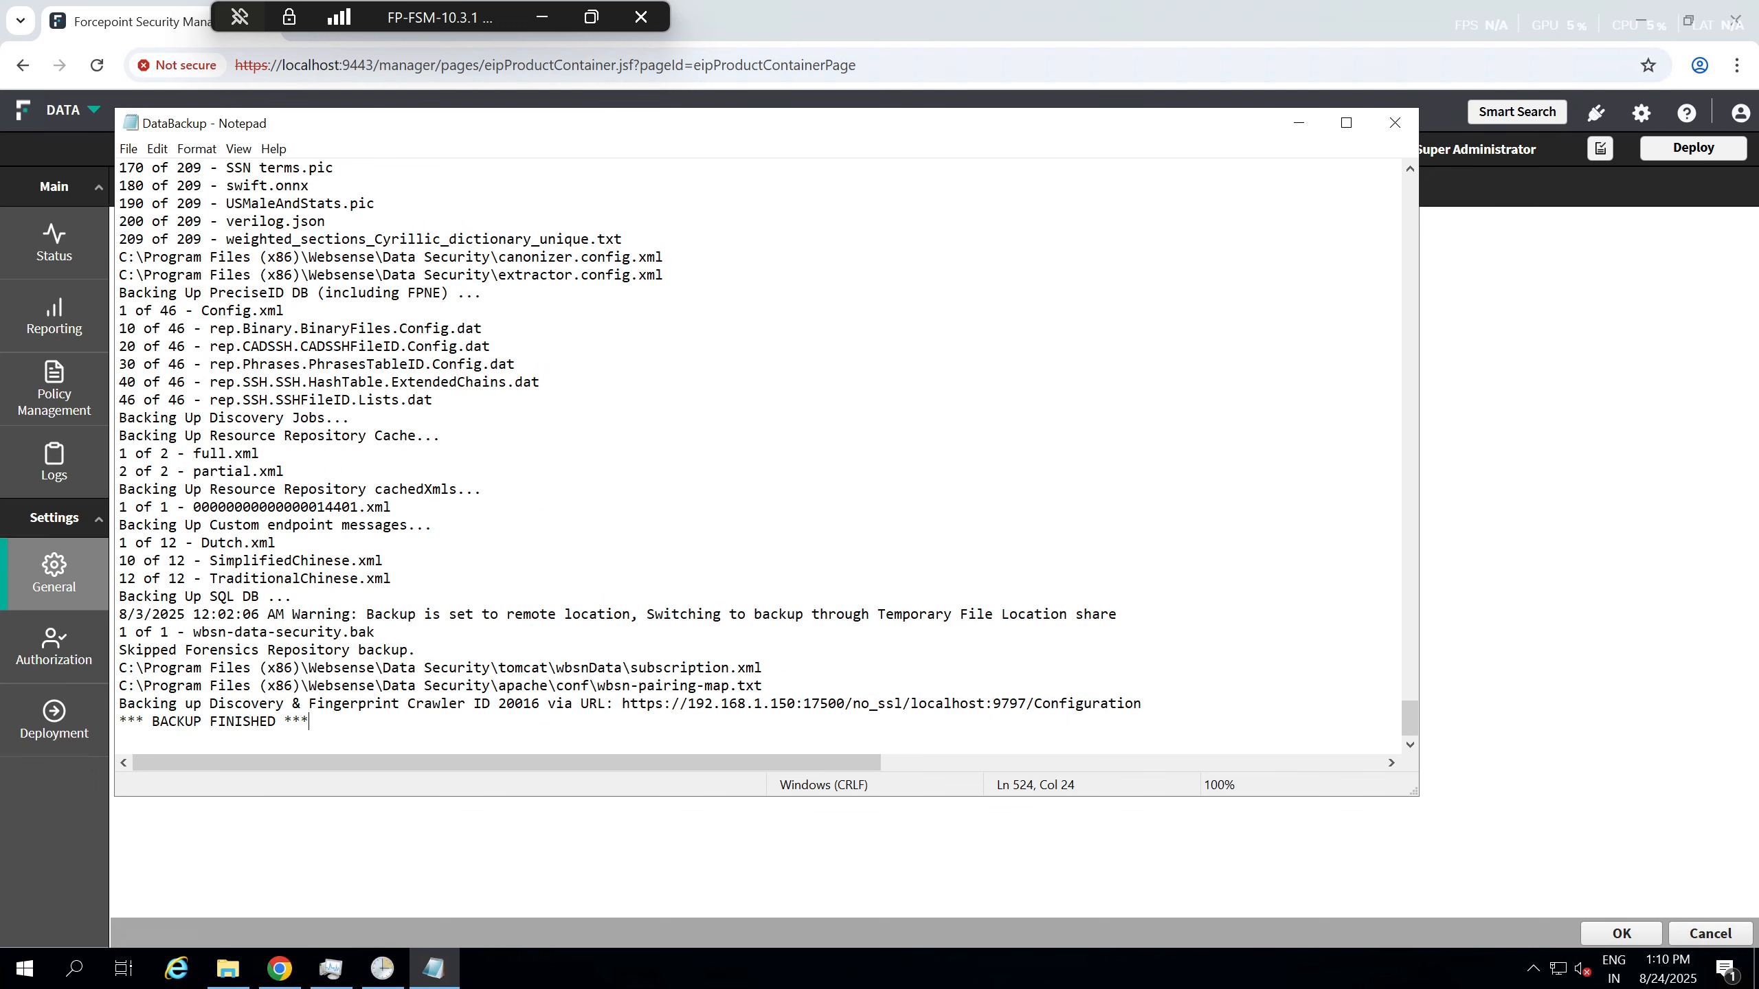
click(1395, 122)
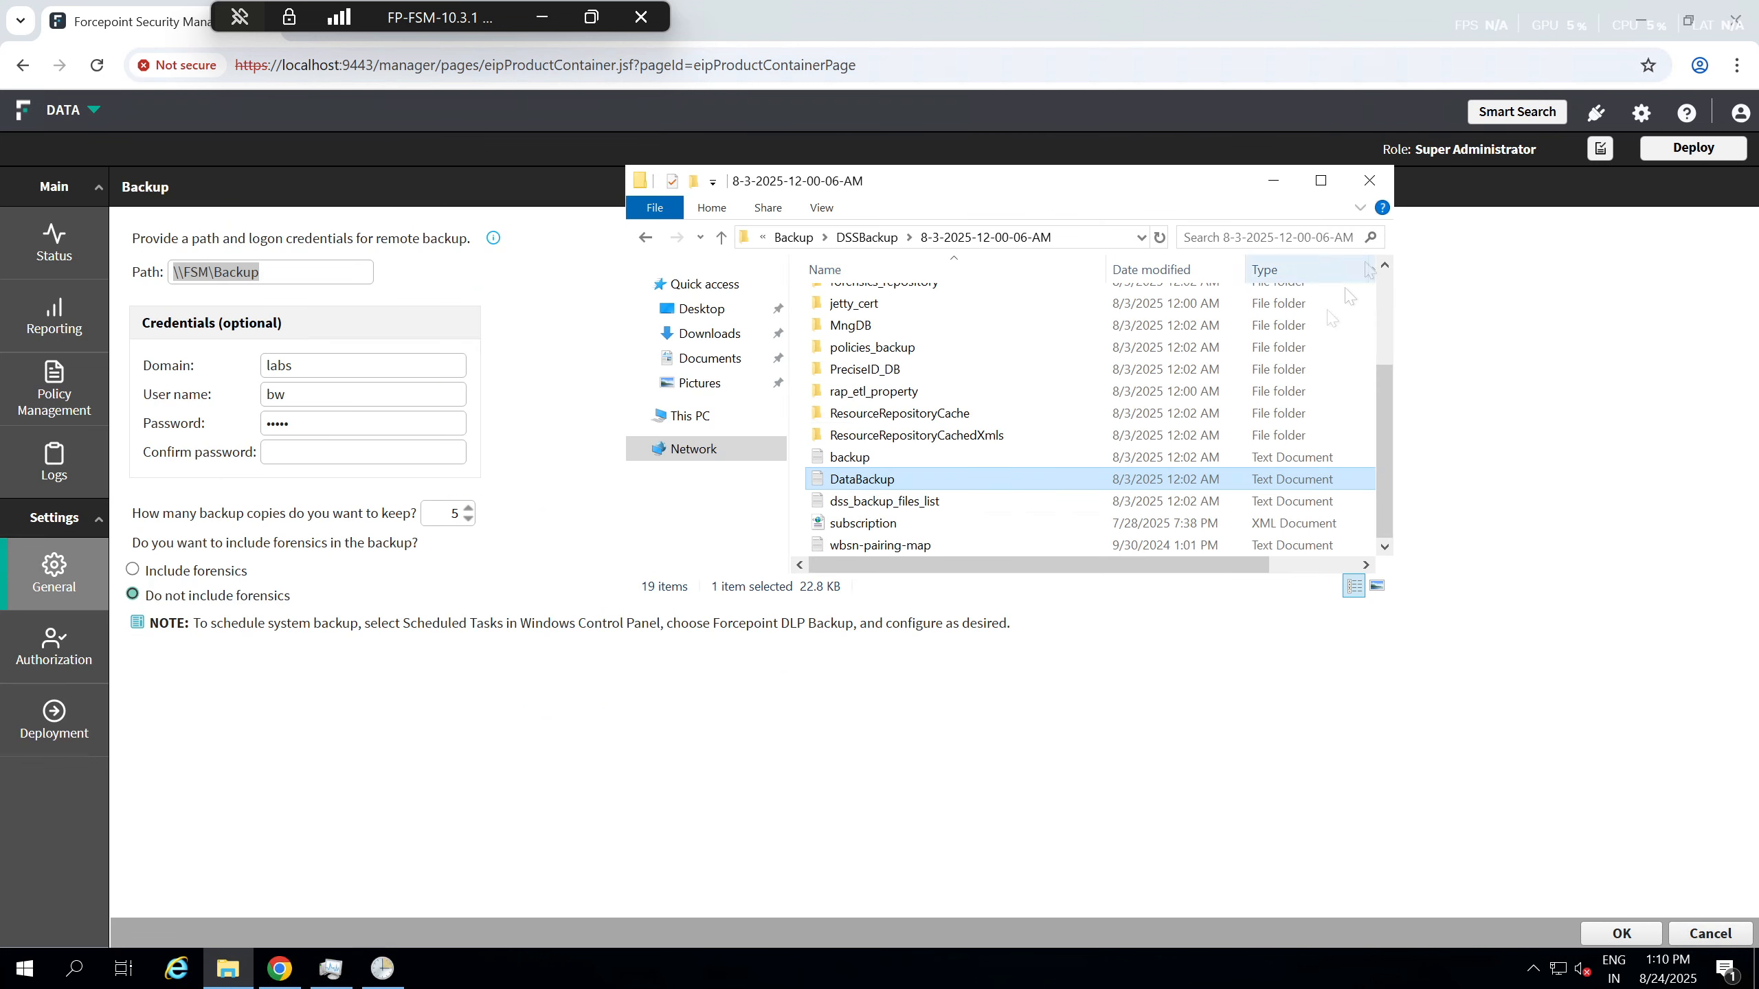
click(1388, 187)
- Review the remote backup path entry on the Backup page without changing it
click(259, 271)
drag(260, 272, 169, 273)
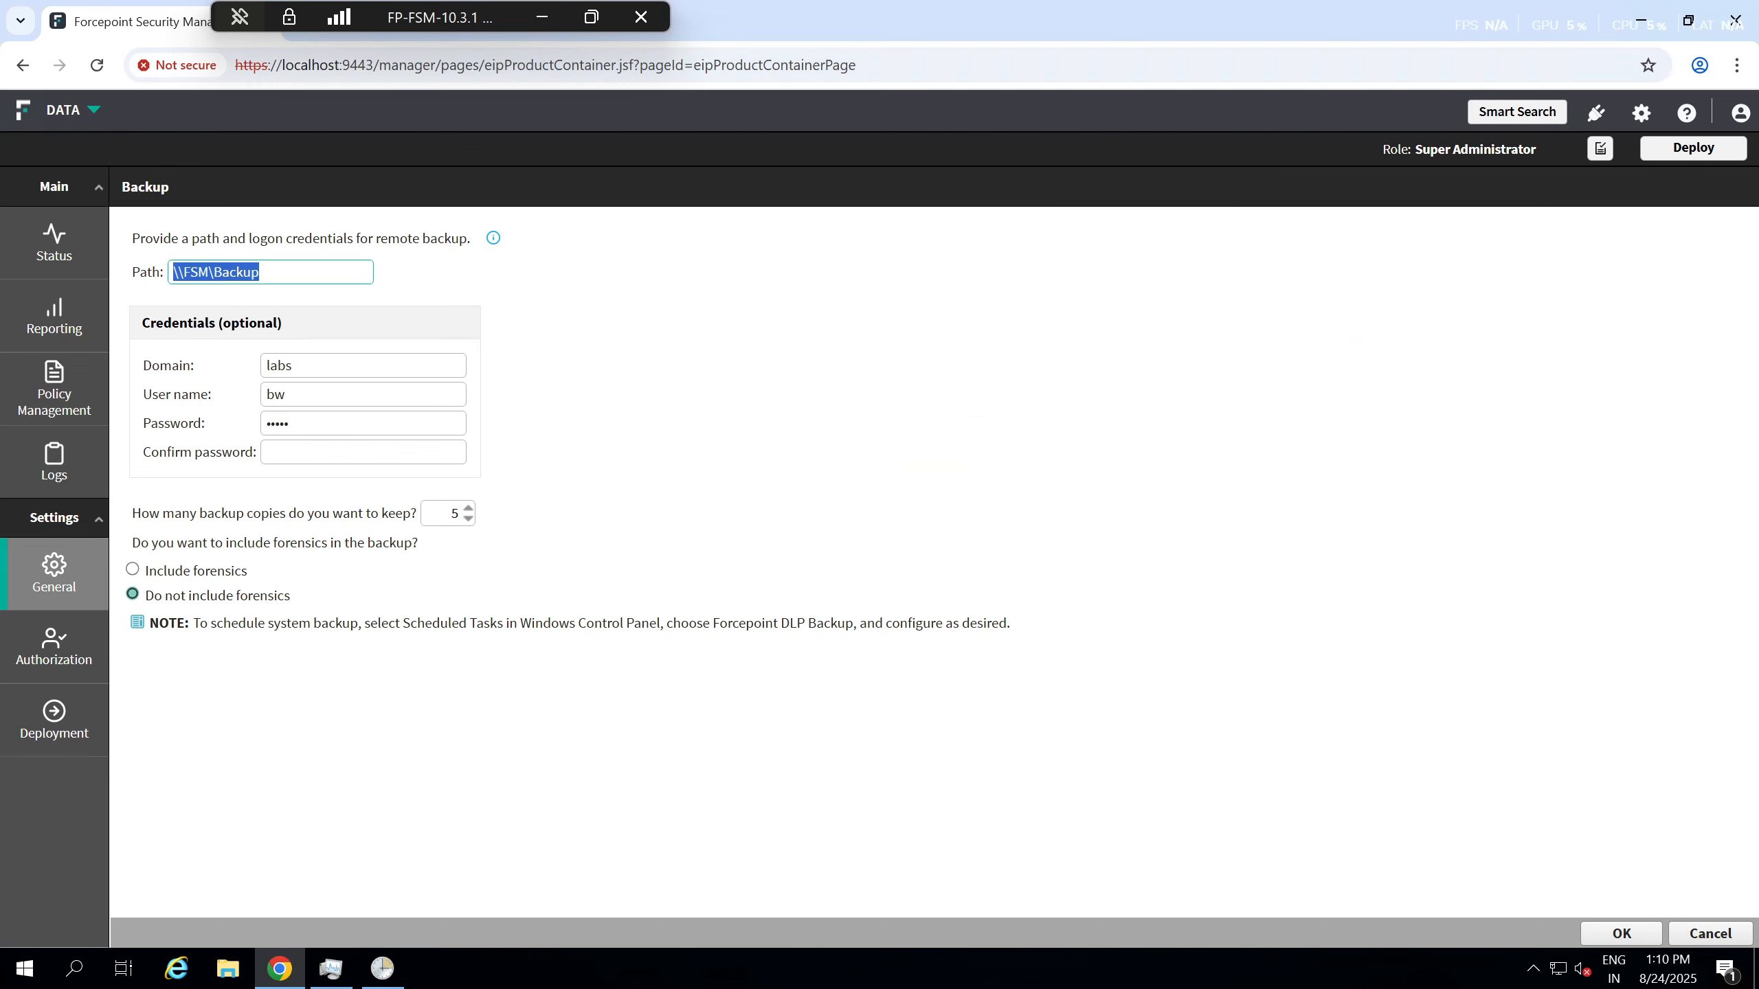
click(260, 272)
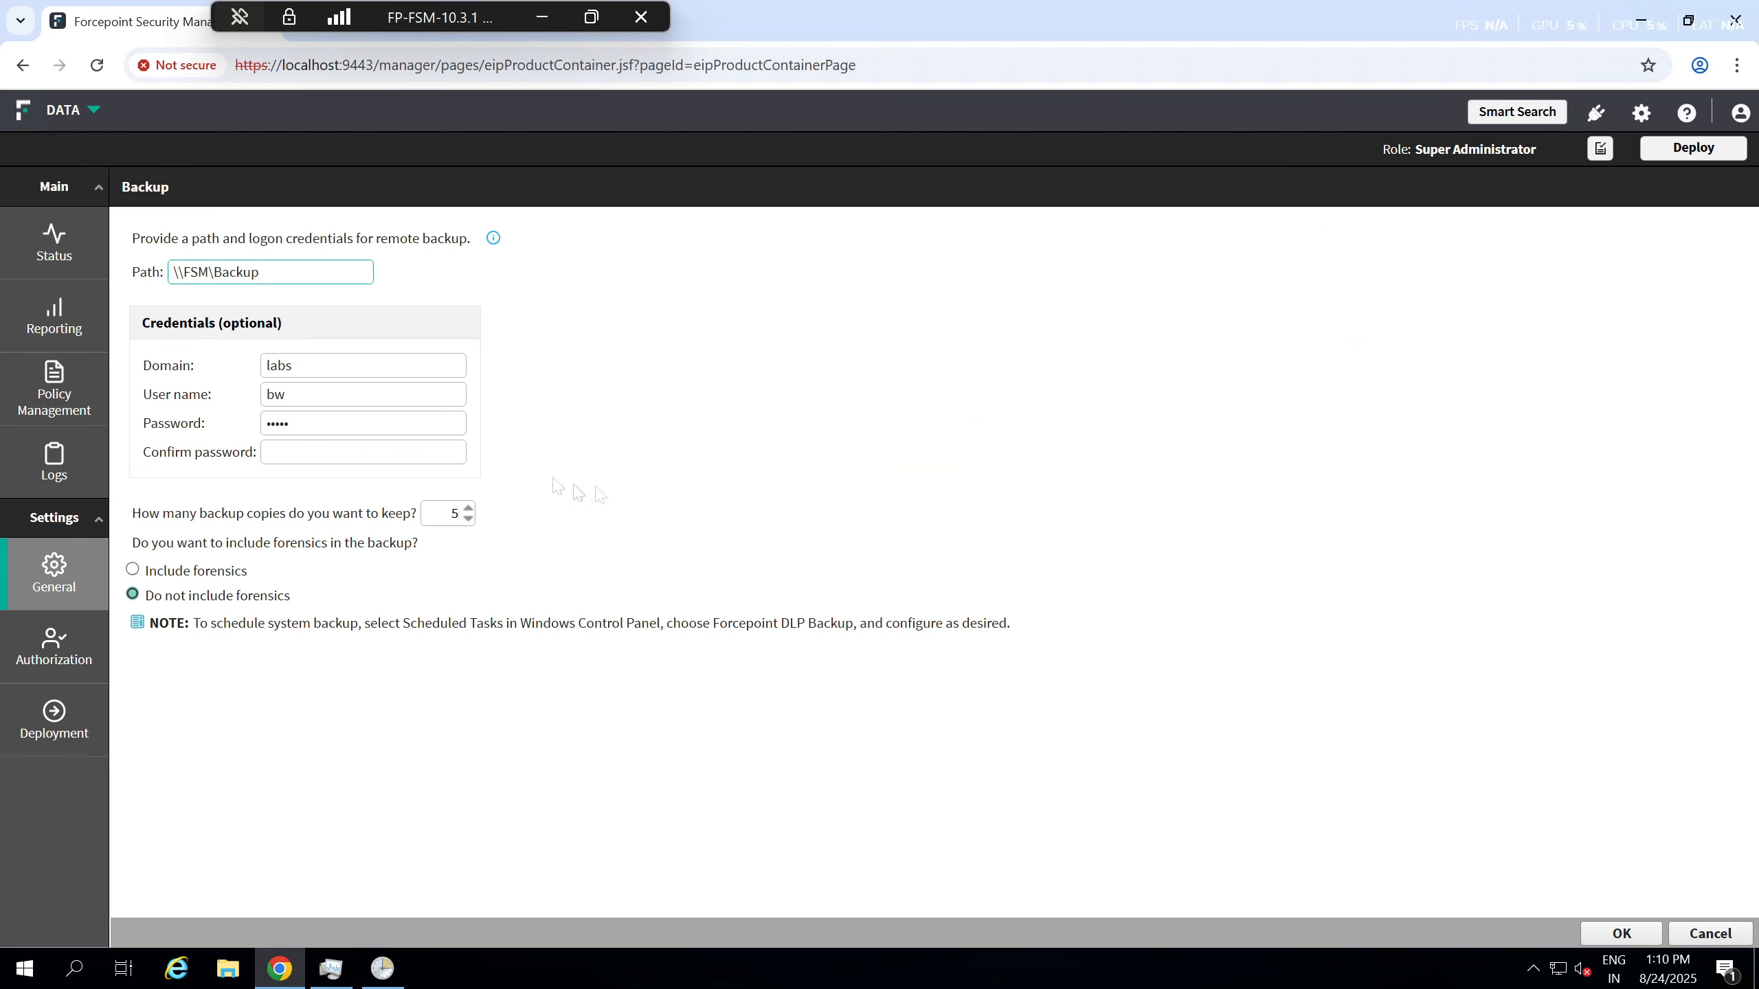
key(ctrl+a)
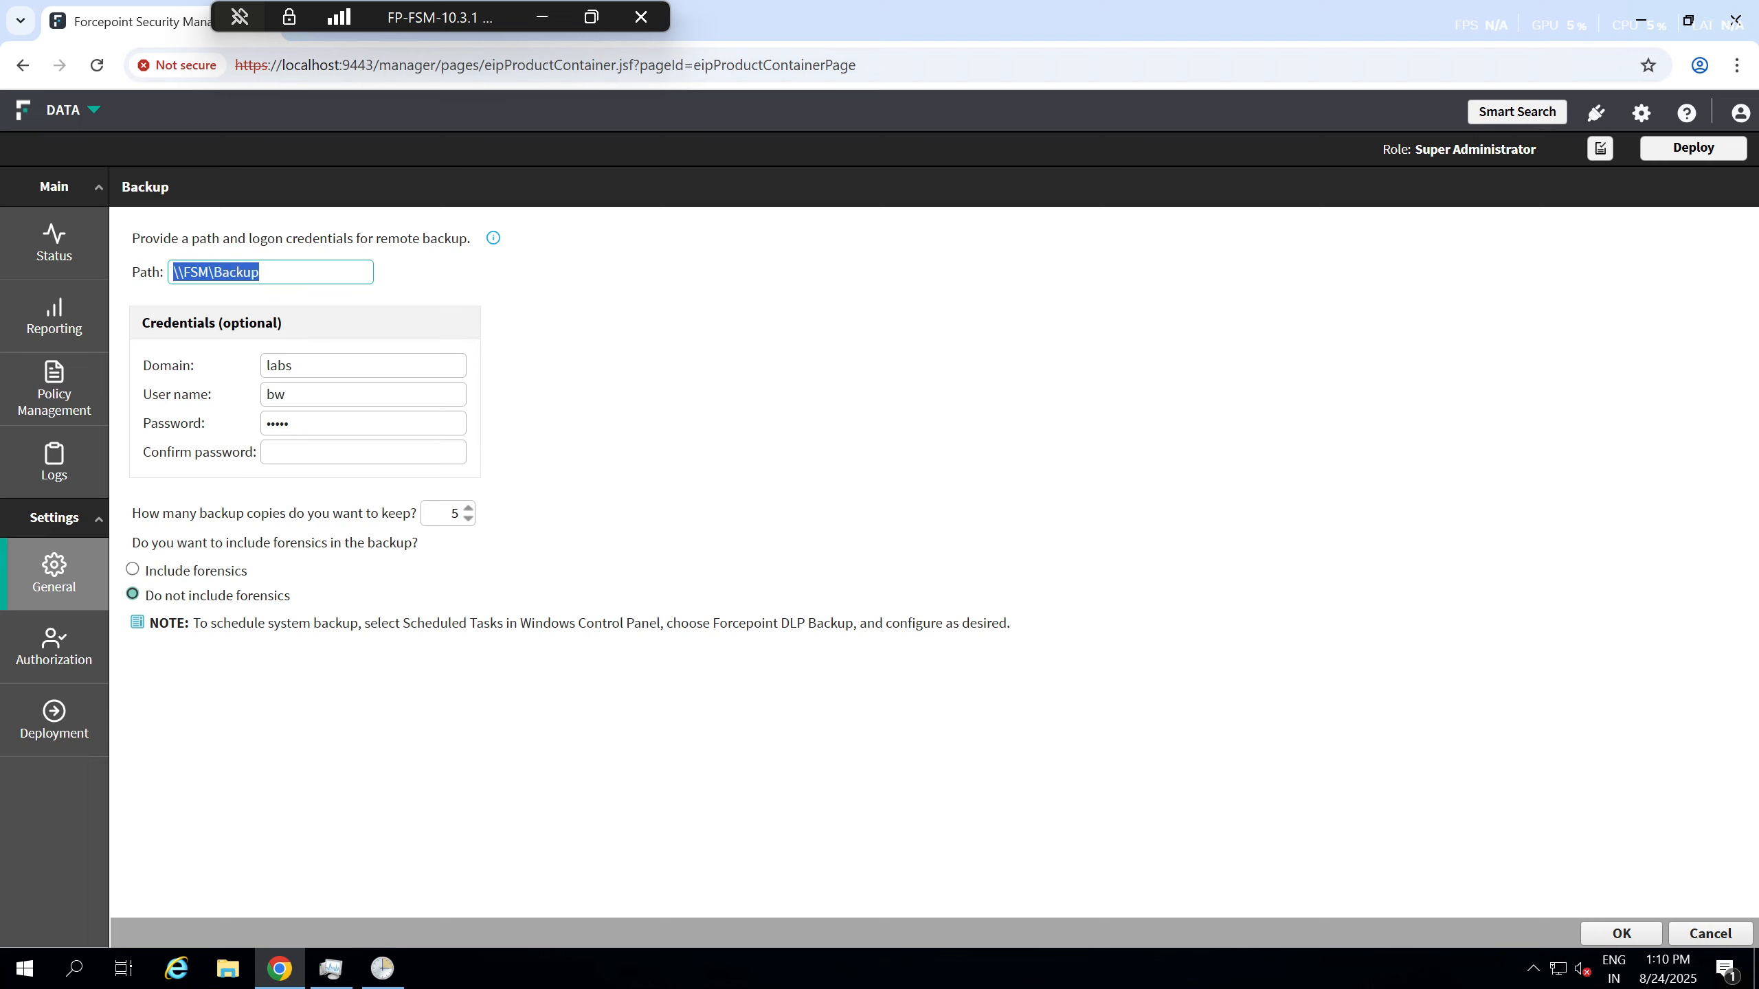
click(260, 272)
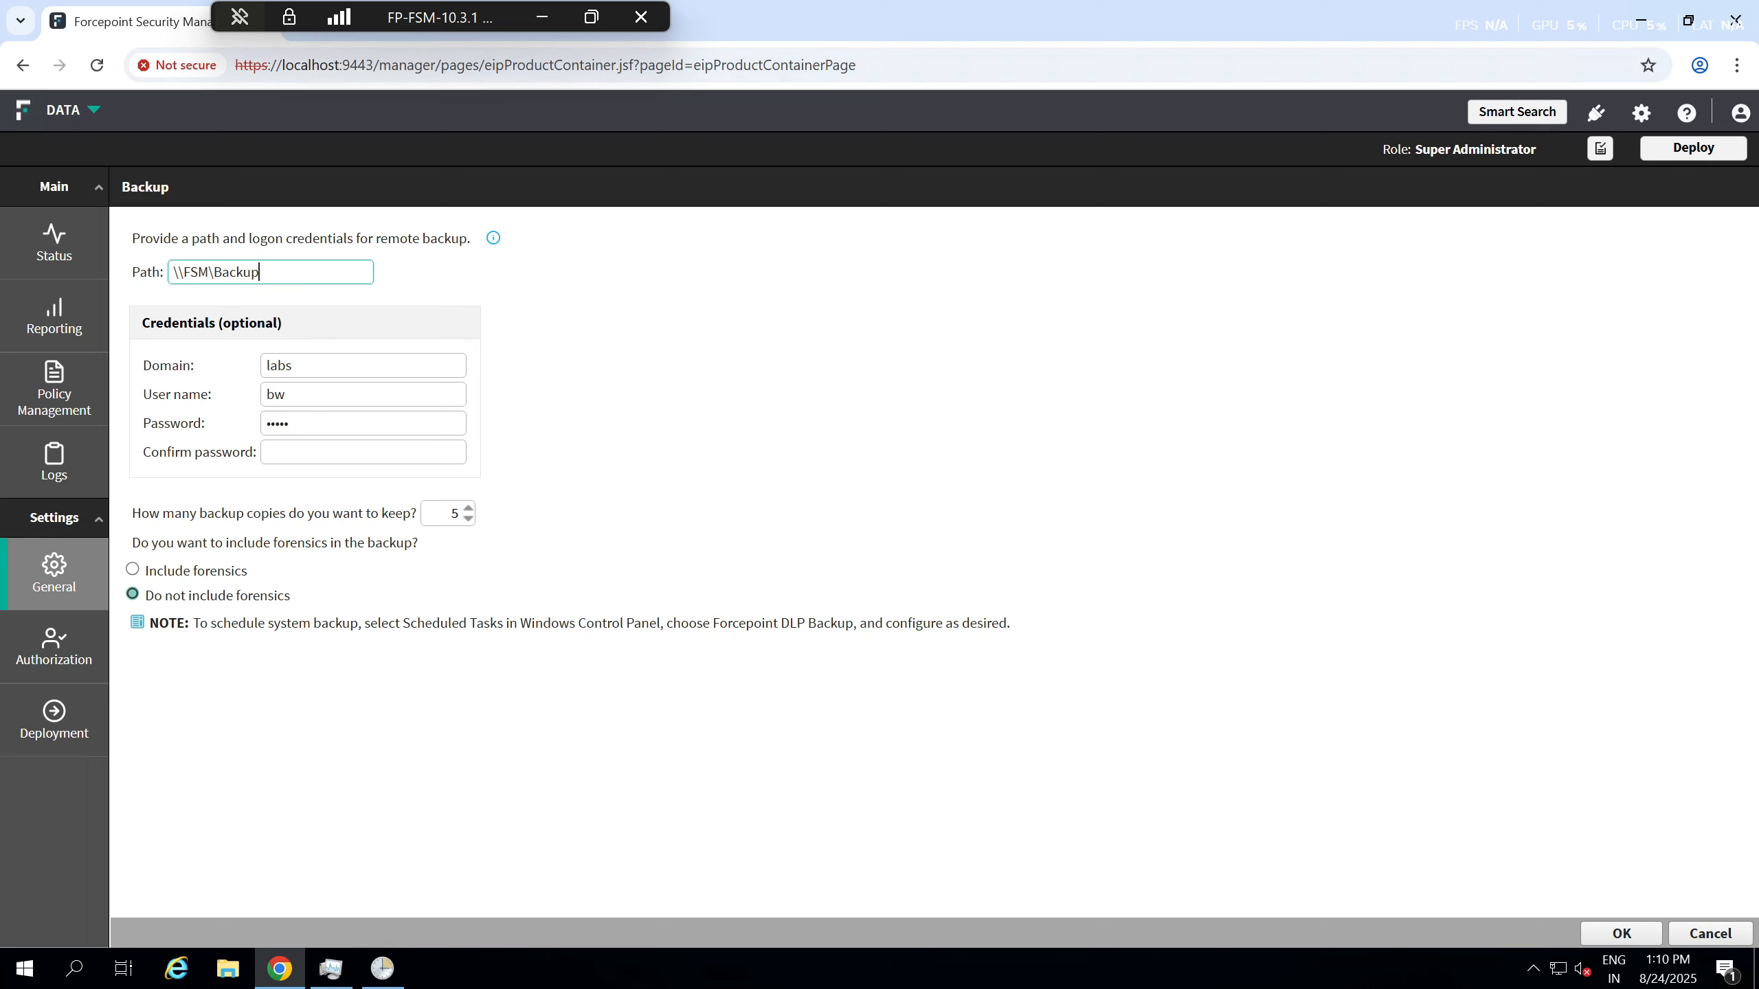
drag(261, 272, 173, 272)
click(260, 272)
- Go through the backup path, domain, user name and password fields, then cancel the Backup page without saving
key(Tab)
key(Tab)
key(Tab)
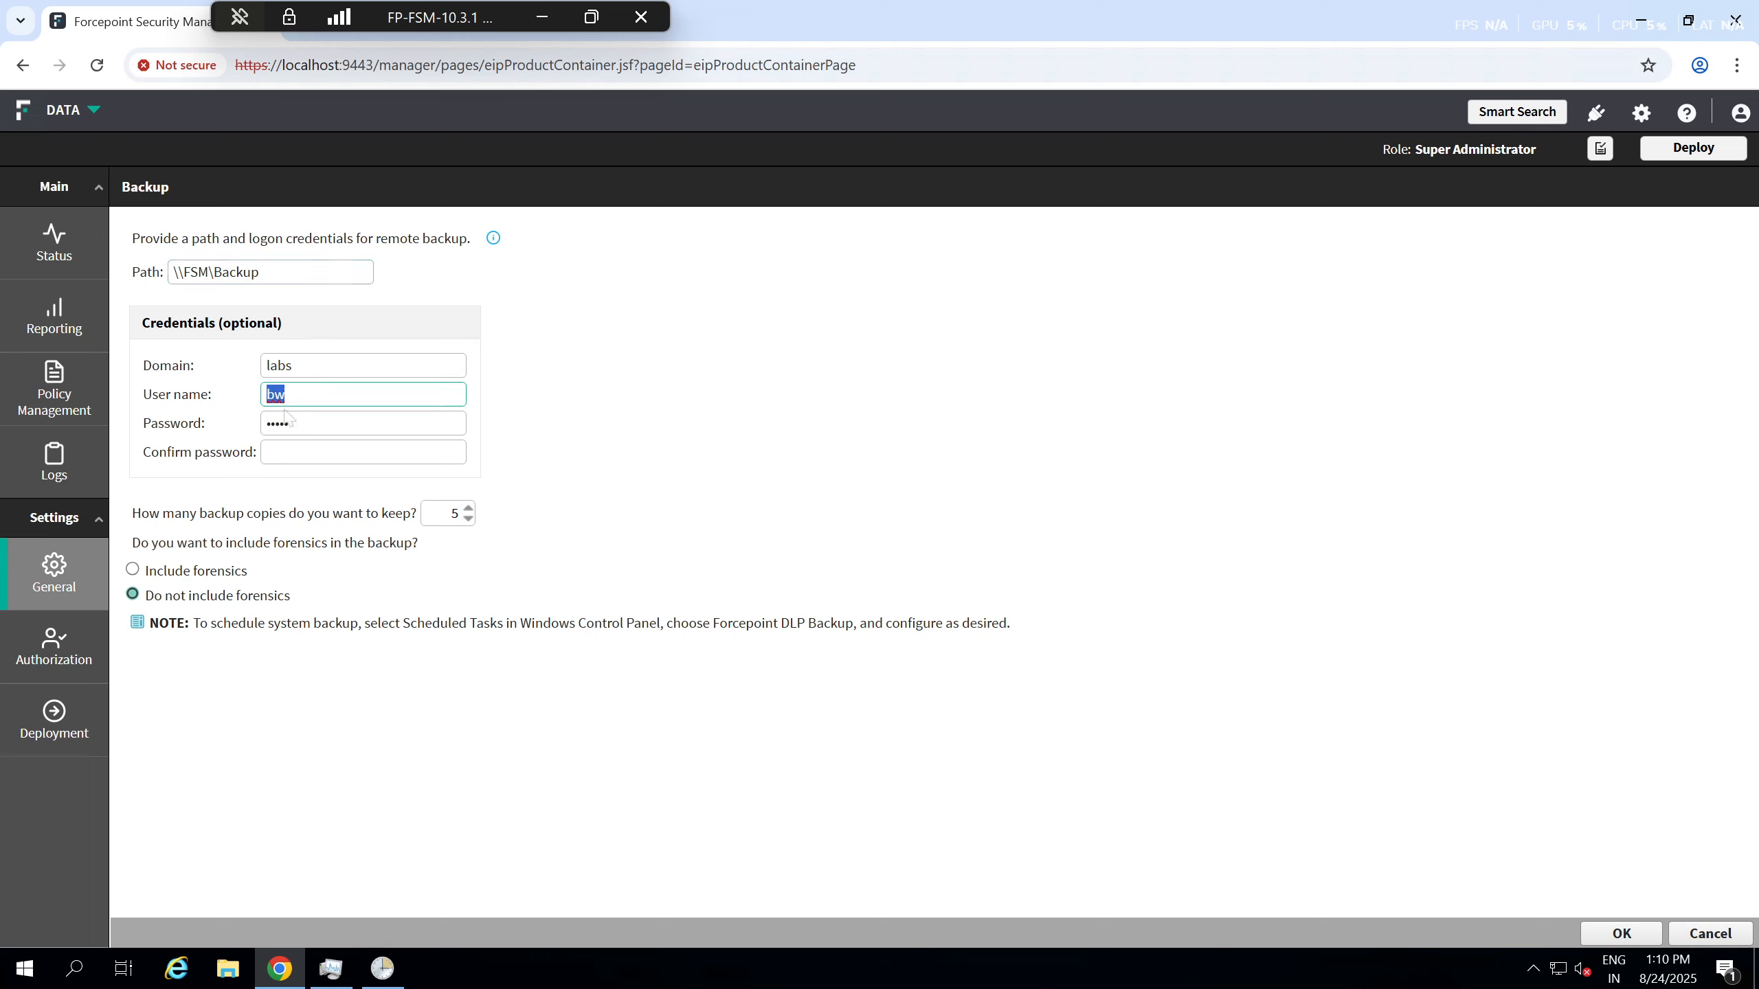
key(shift+Tab)
key(shift+Tab)
key(shift+Tab)
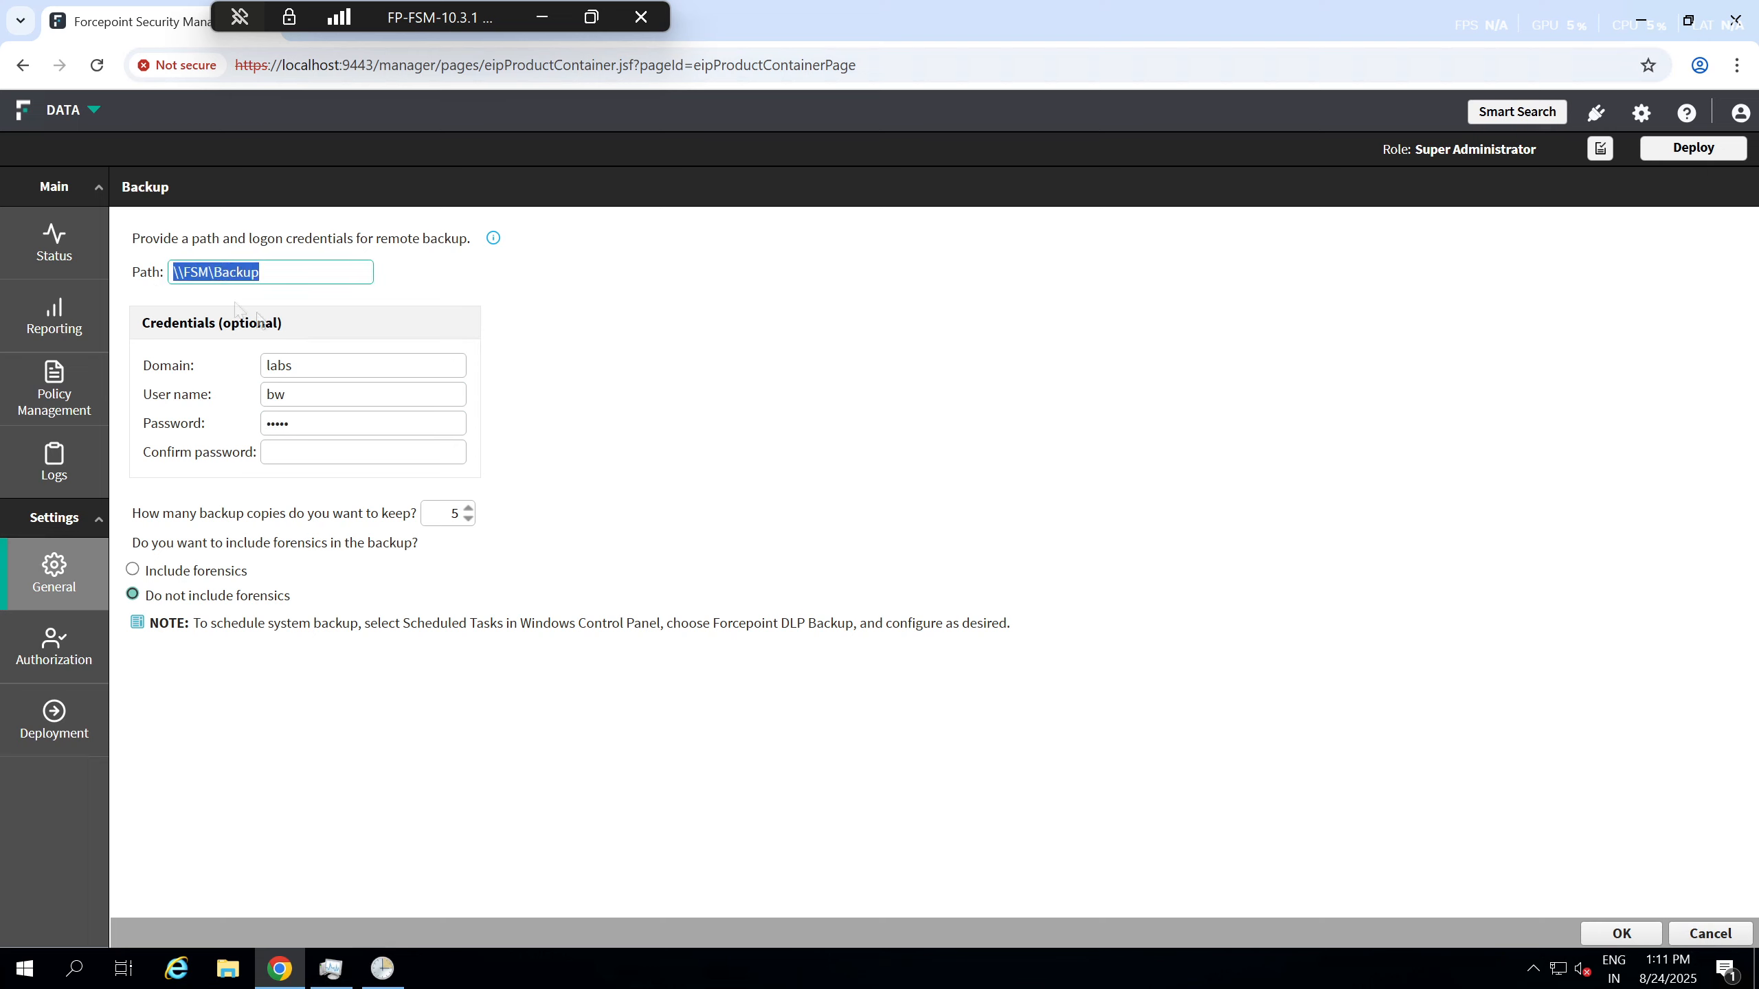
key(Tab)
key(Tab)
key(Tab)
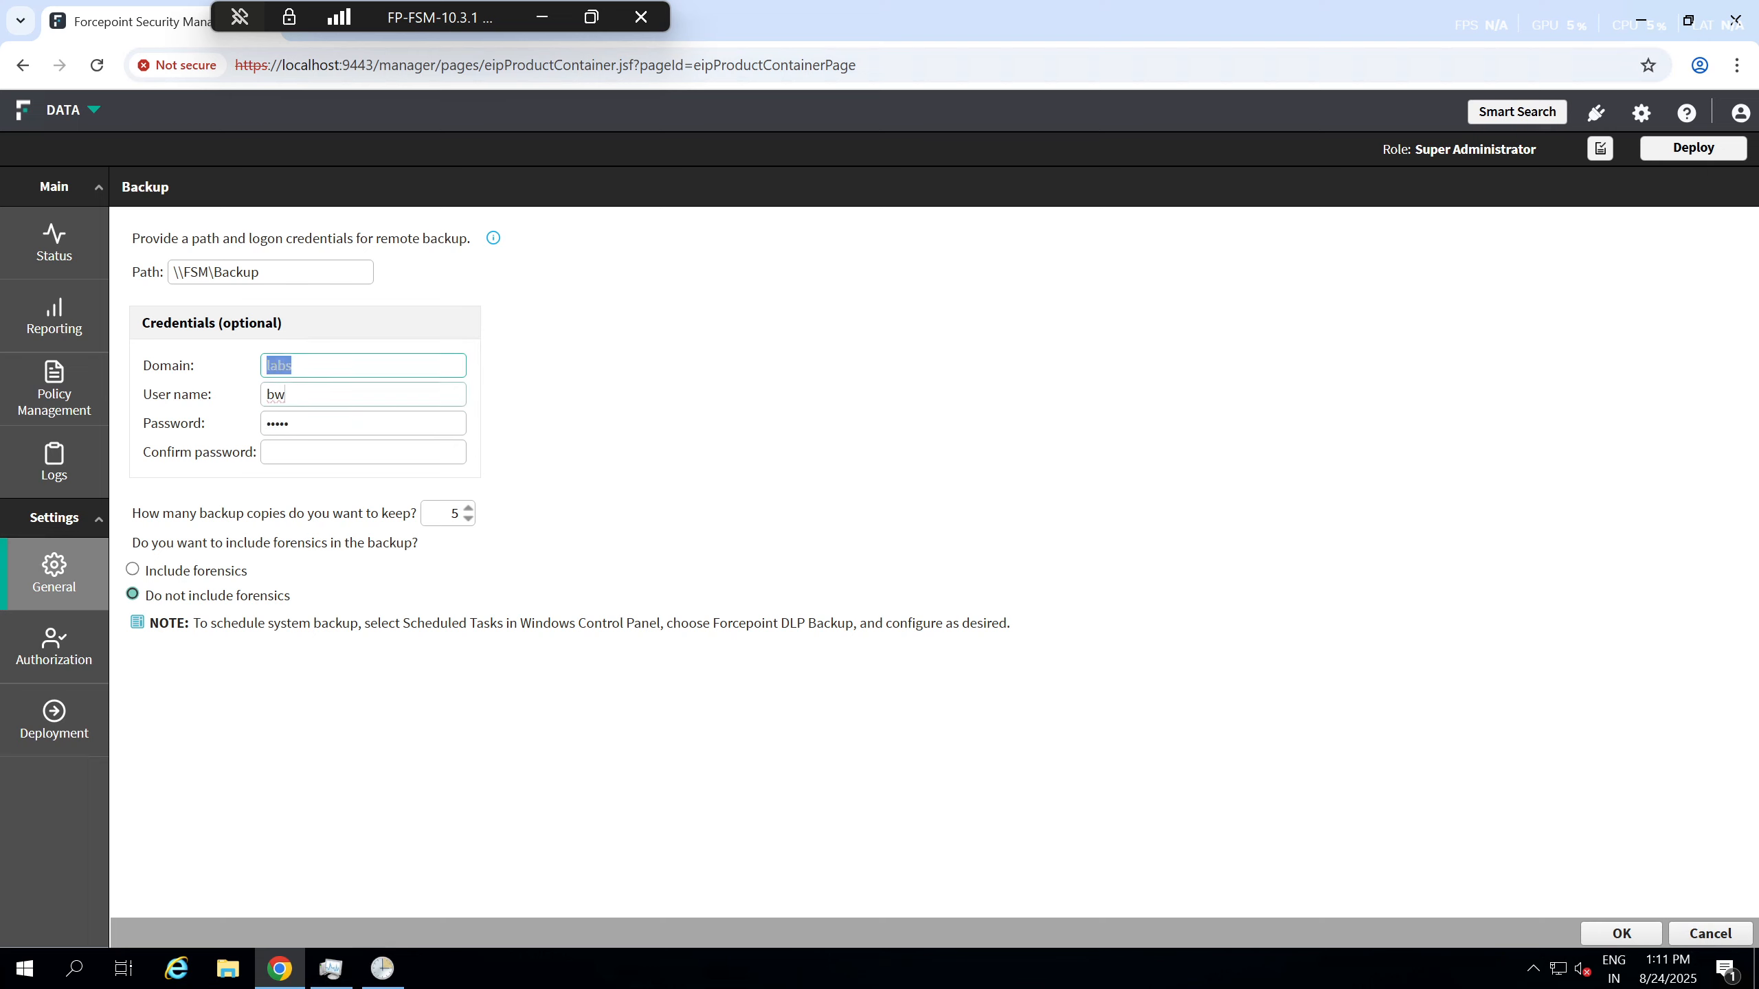
key(shift+Tab)
key(shift+Tab)
key(shift+Tab)
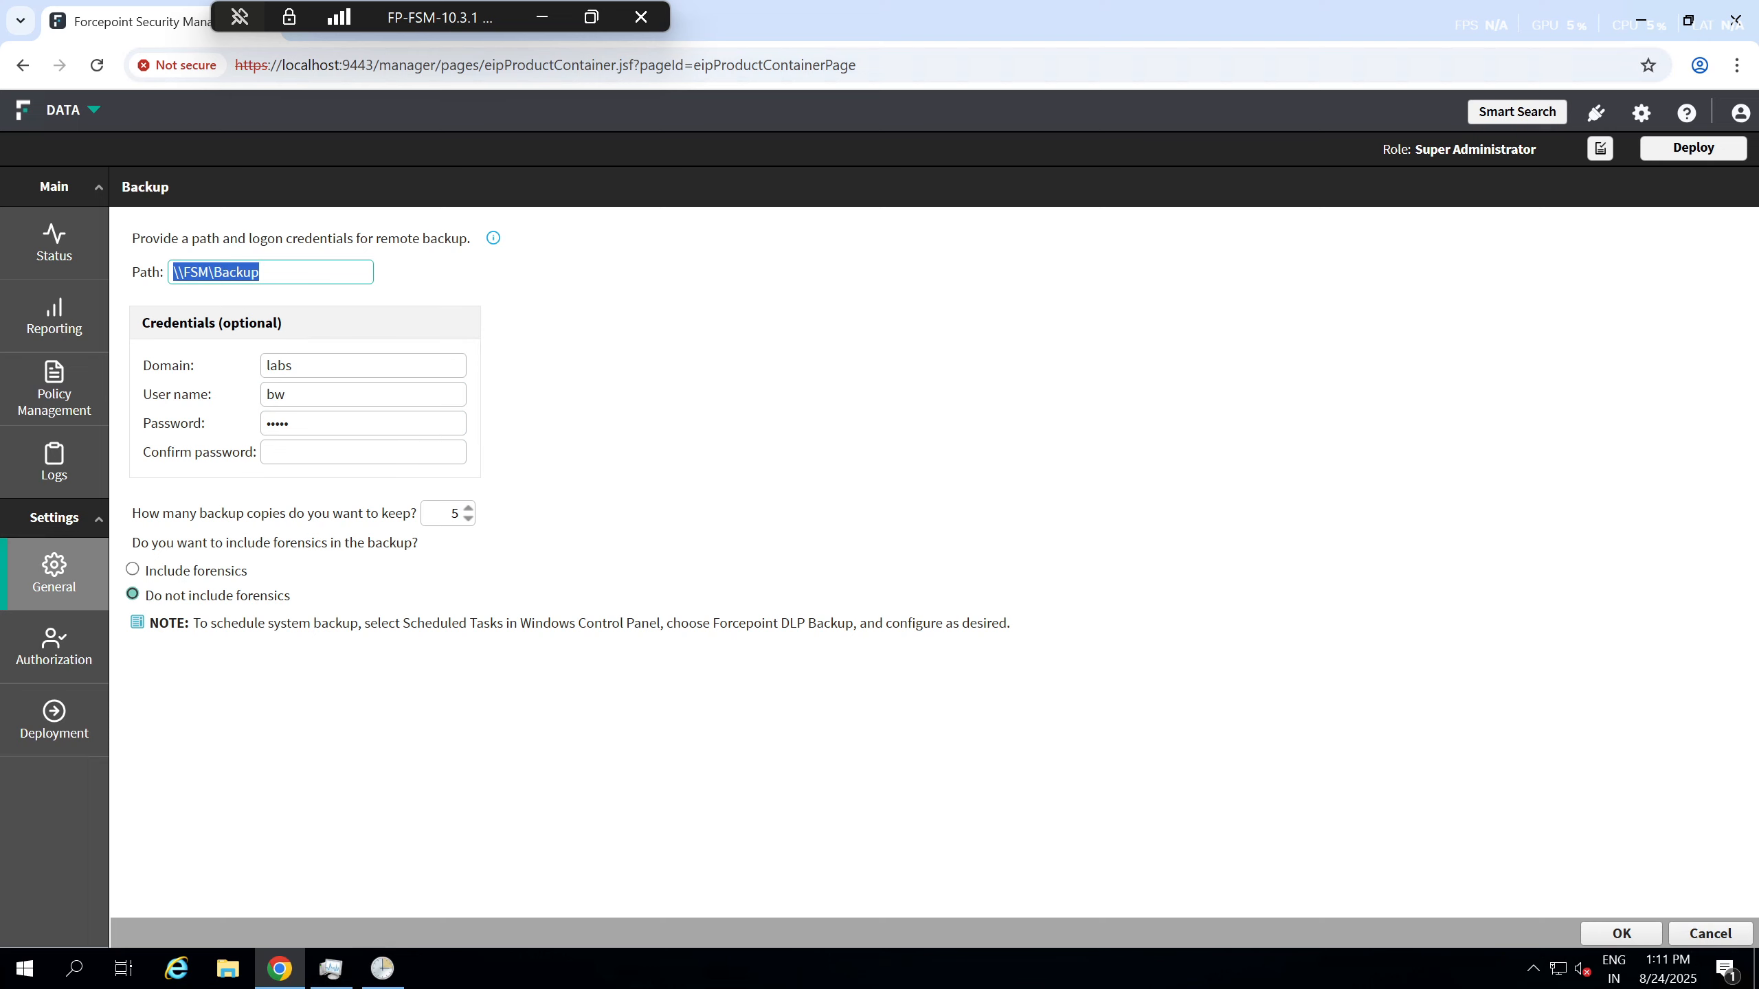
key(Tab)
key(Tab)
key(Tab)
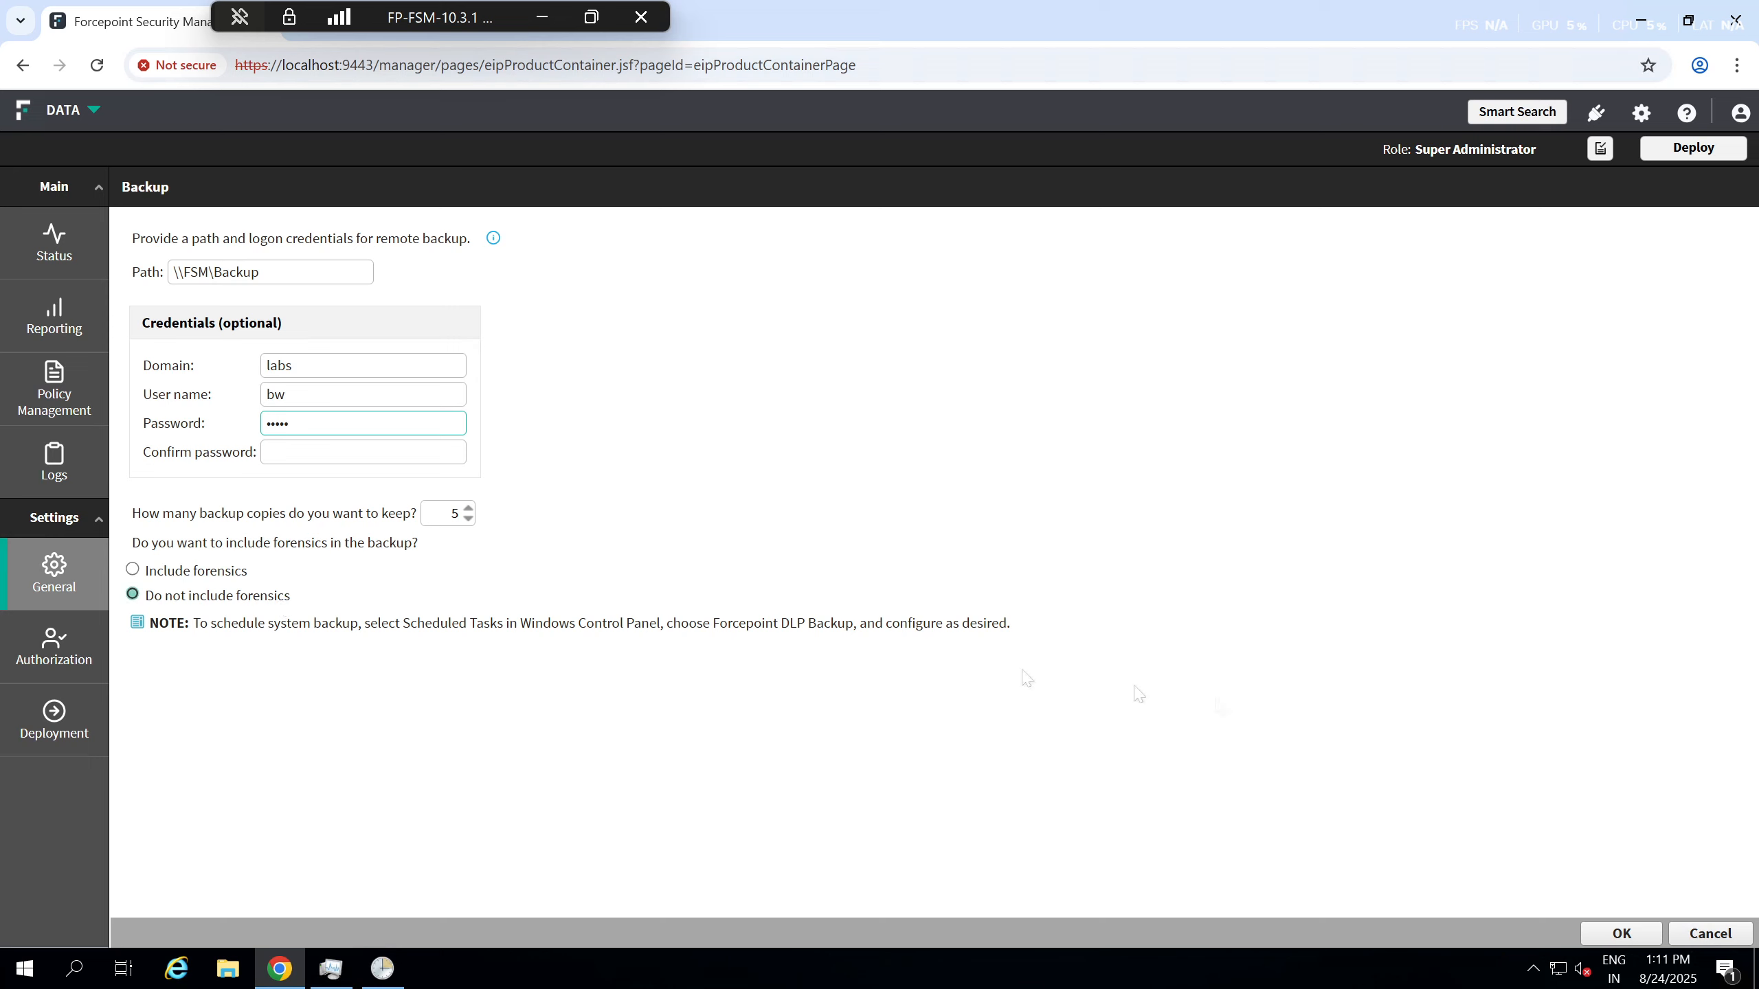
click(1700, 936)
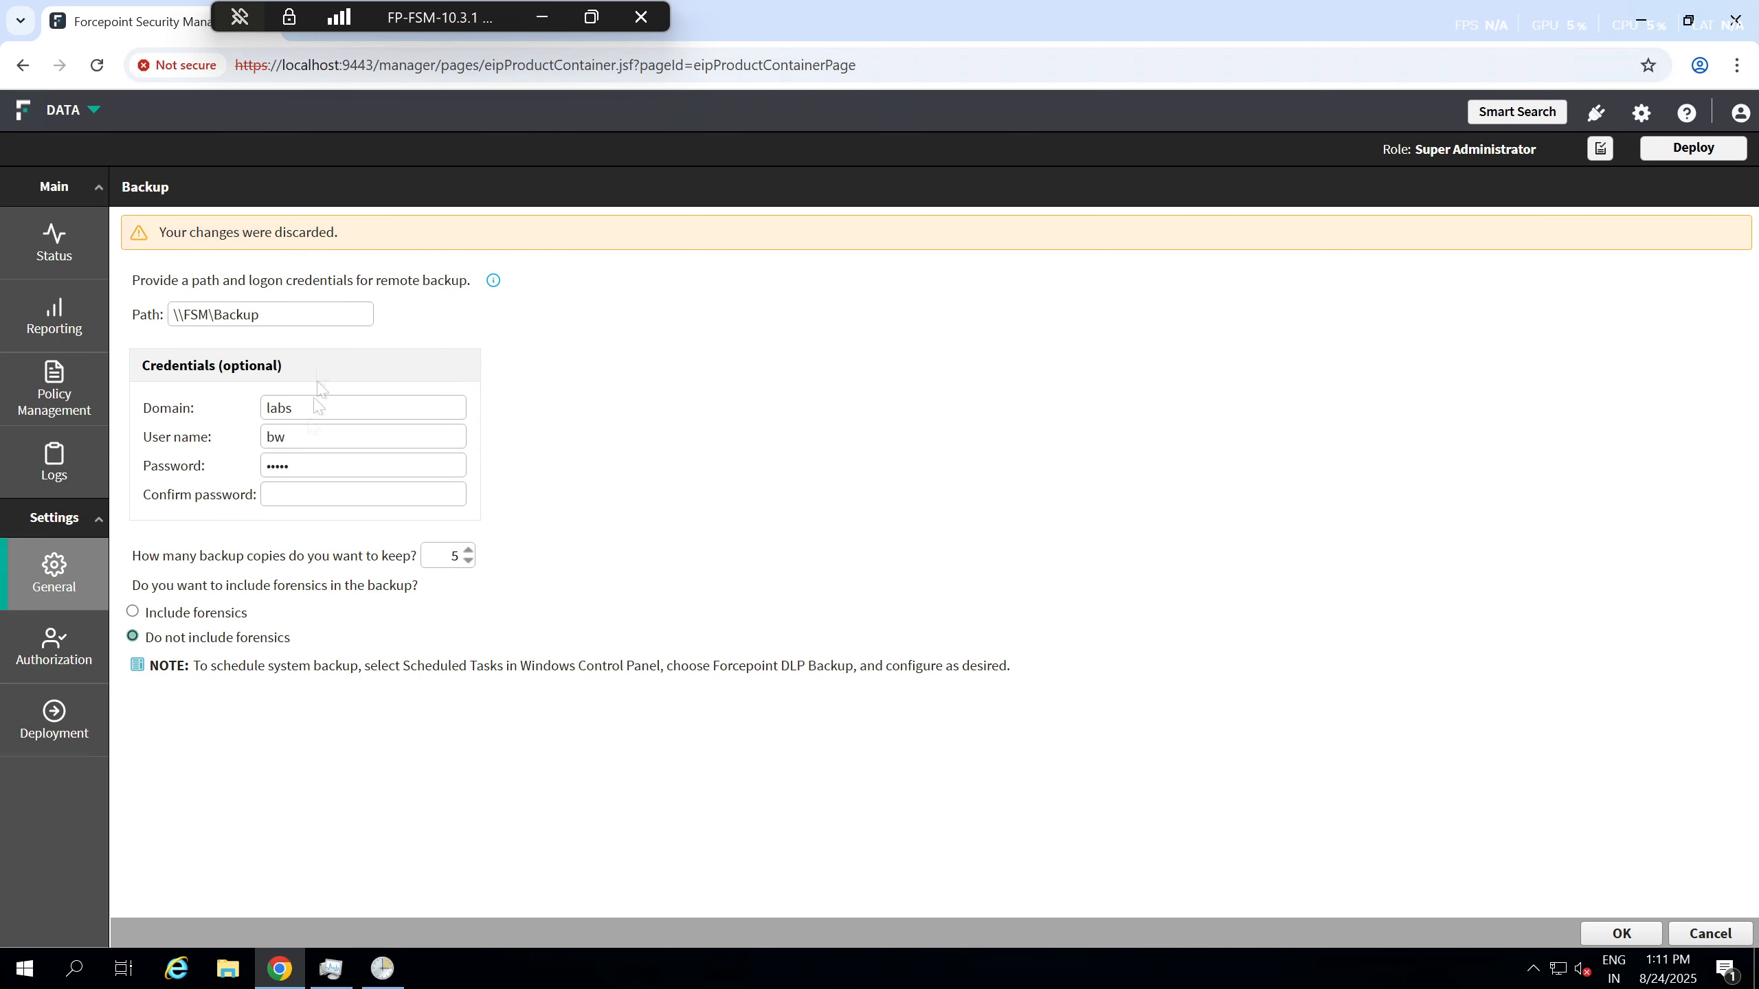
- Open the Remediation settings, review the syslog server and Release Quarantined Emails sections, and cancel without saving
click(77, 572)
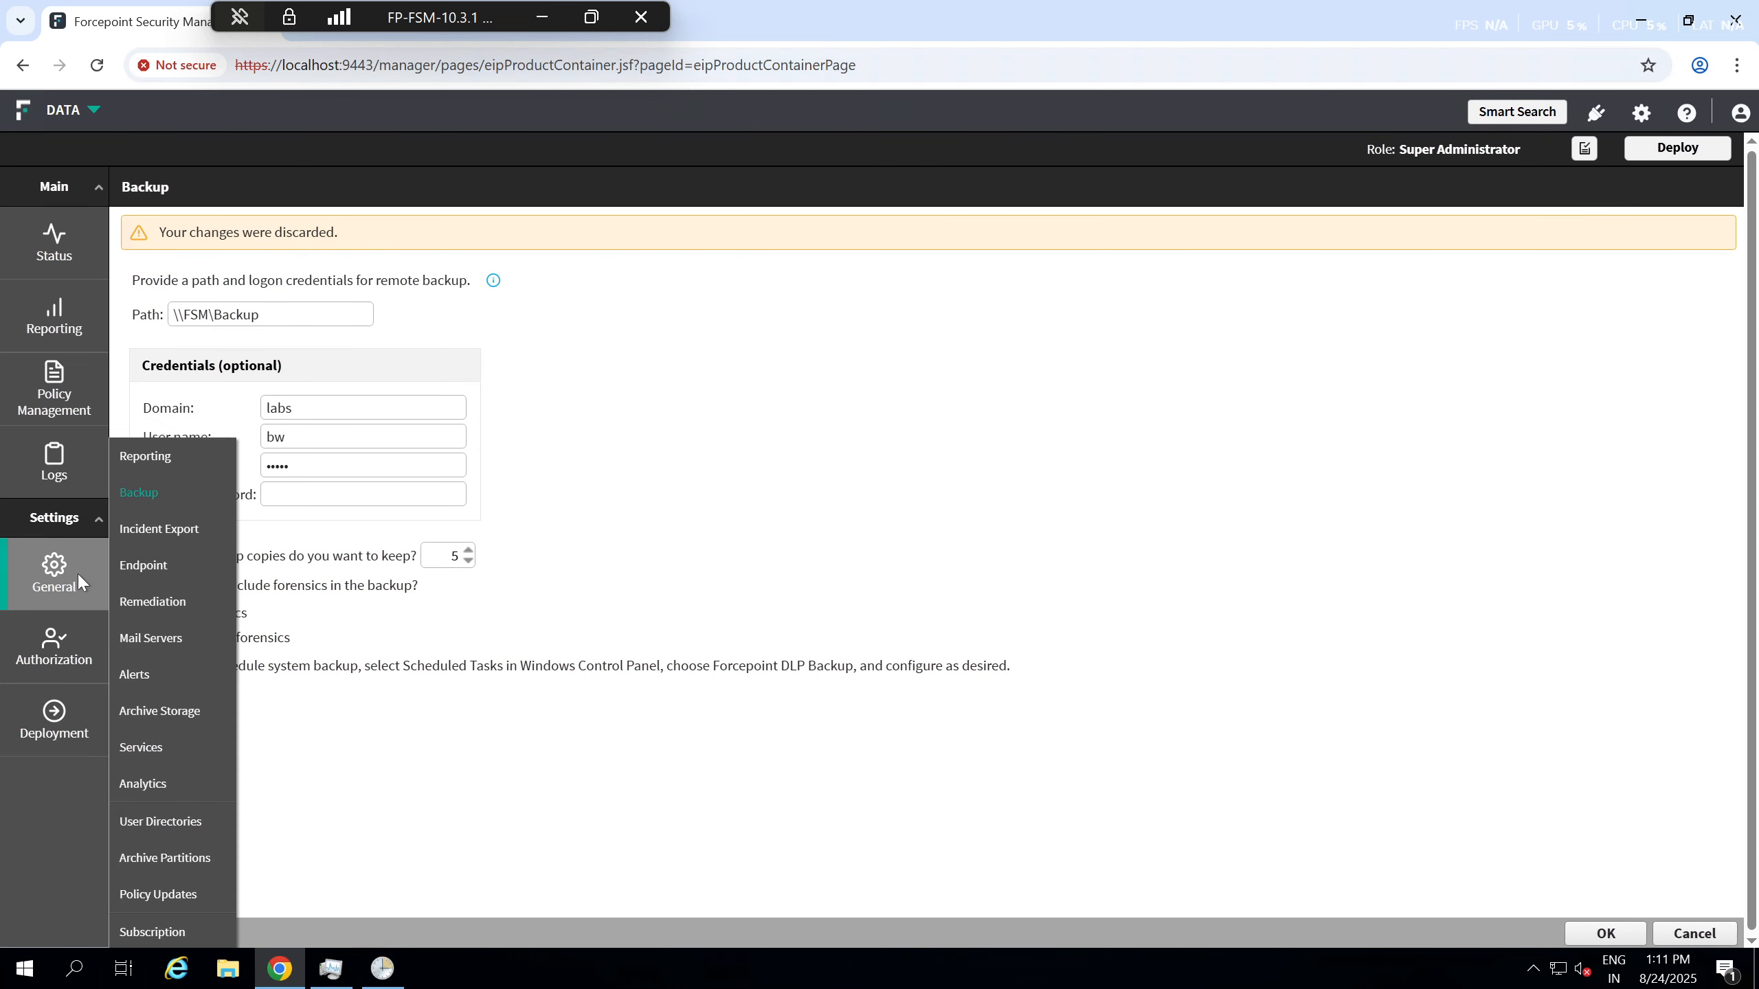
click(153, 601)
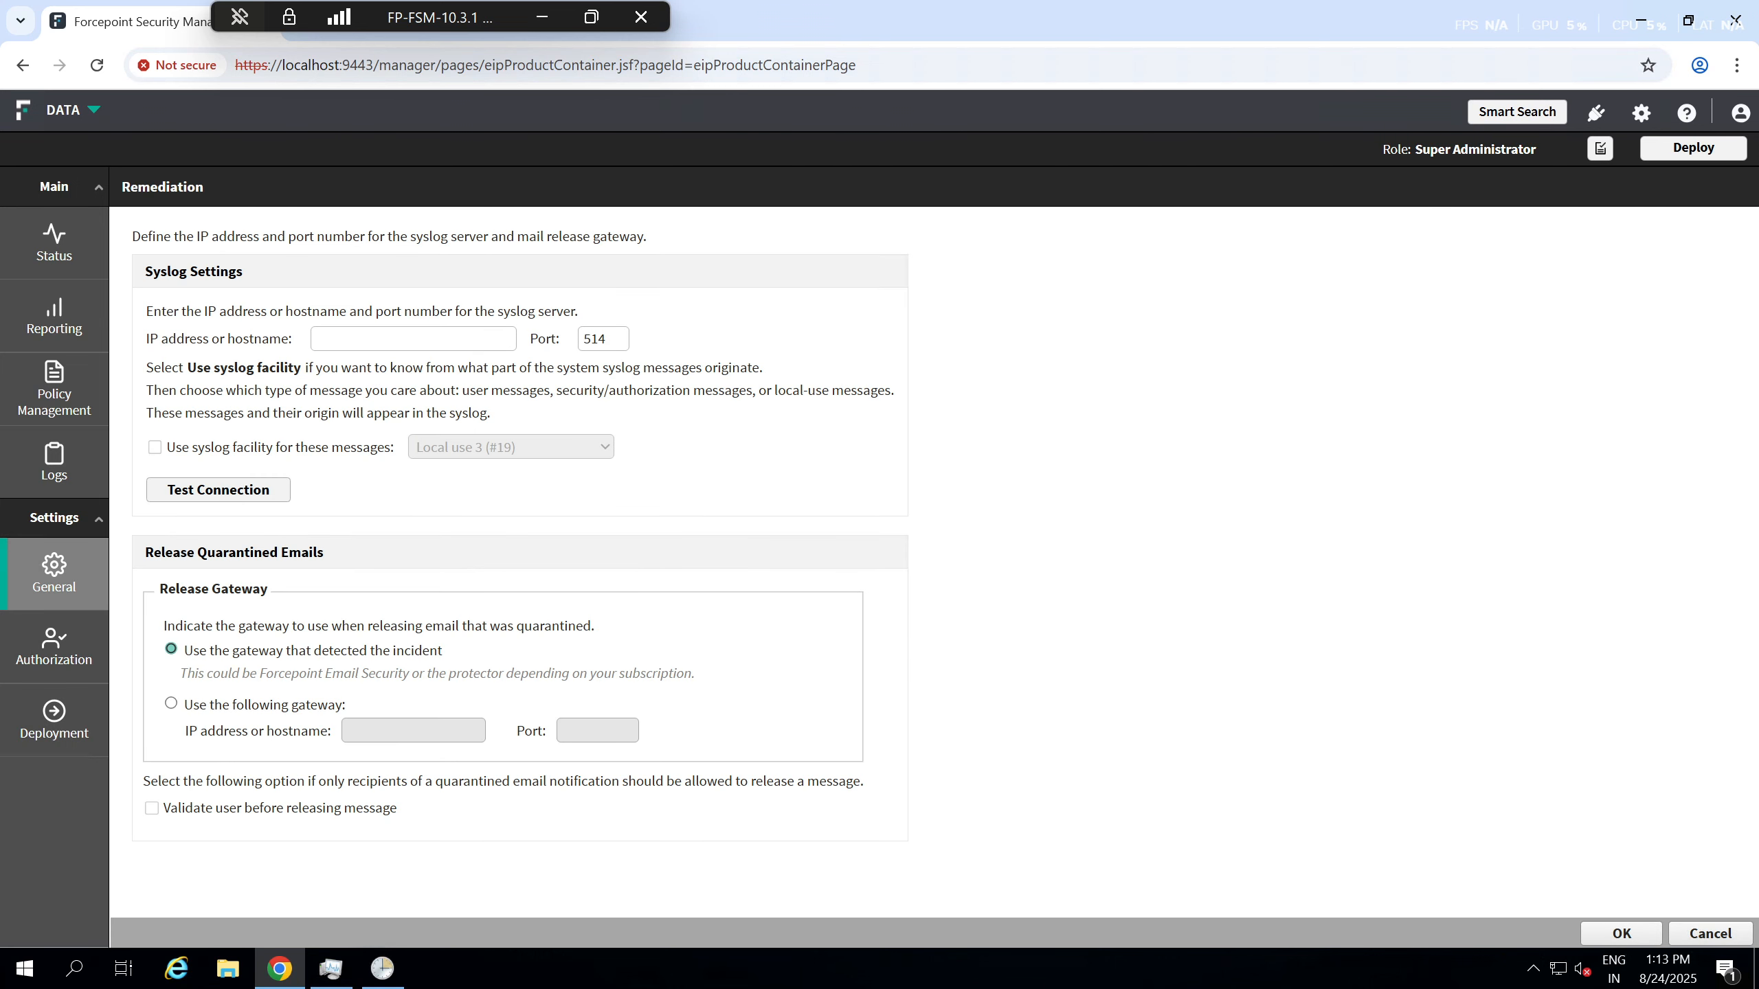
click(414, 339)
click(1620, 933)
drag(142, 557, 338, 563)
click(337, 563)
drag(338, 563, 142, 563)
click(401, 562)
click(1705, 936)
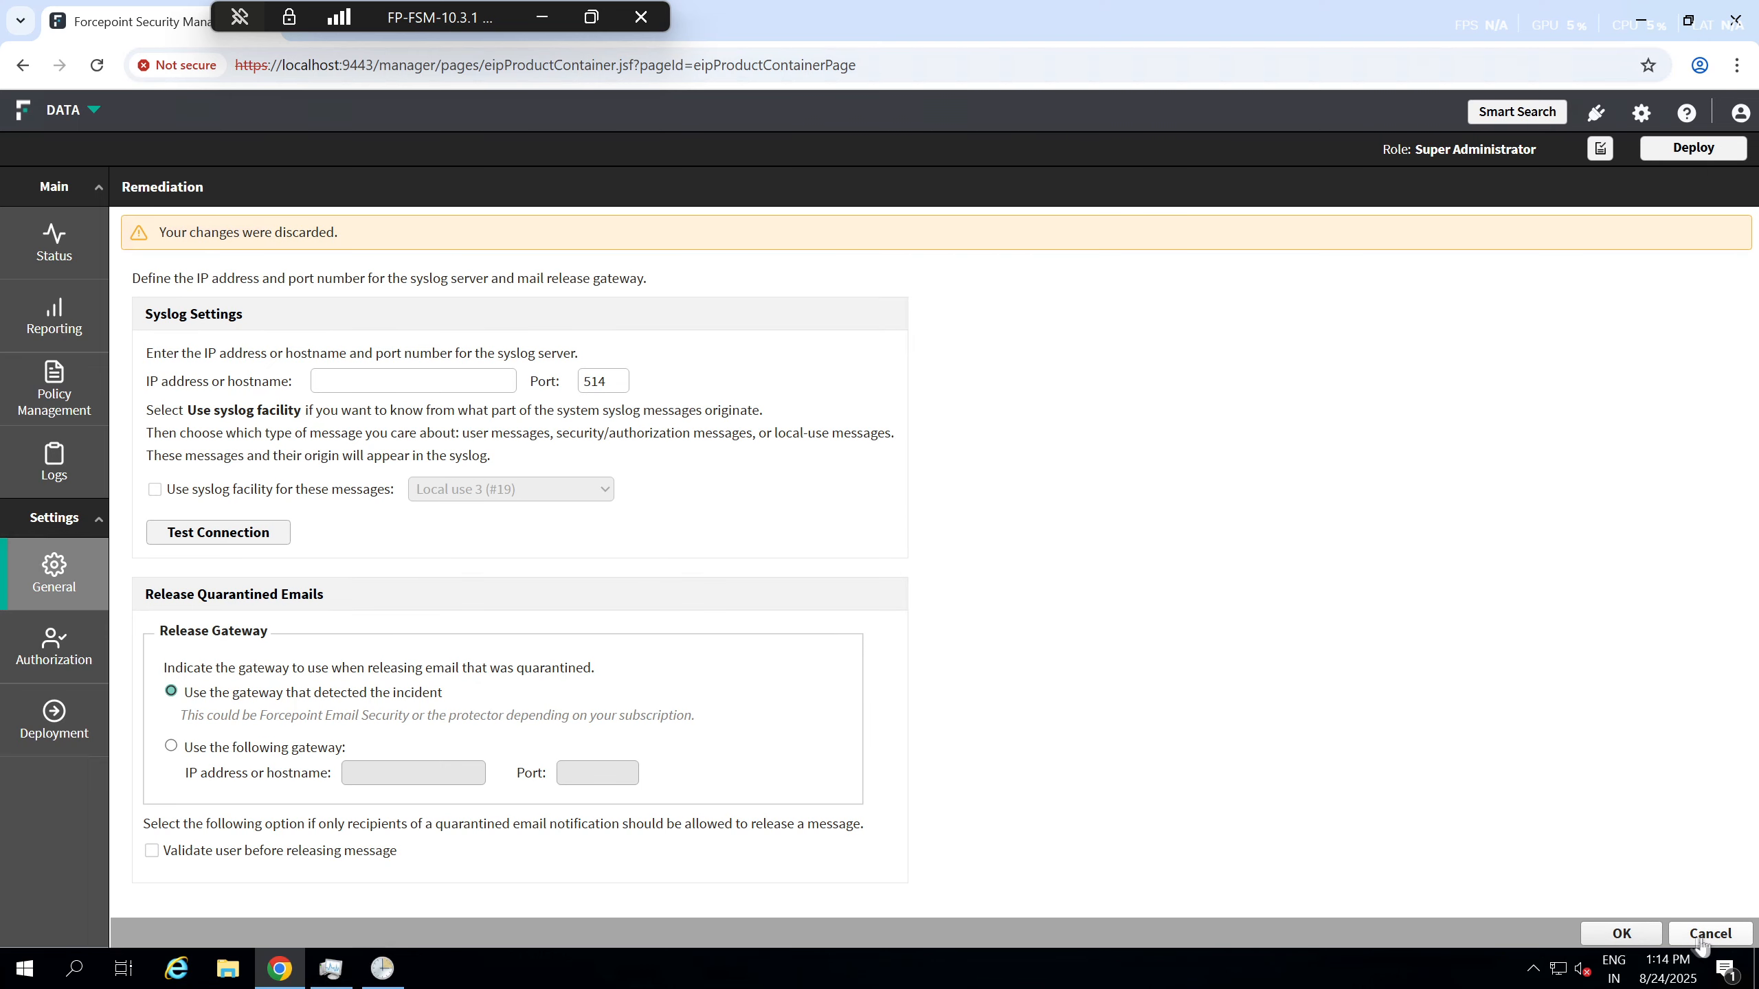
- Open the Mail Servers settings and read the purpose of the Outgoing Mail Server section
mouse_move(69, 595)
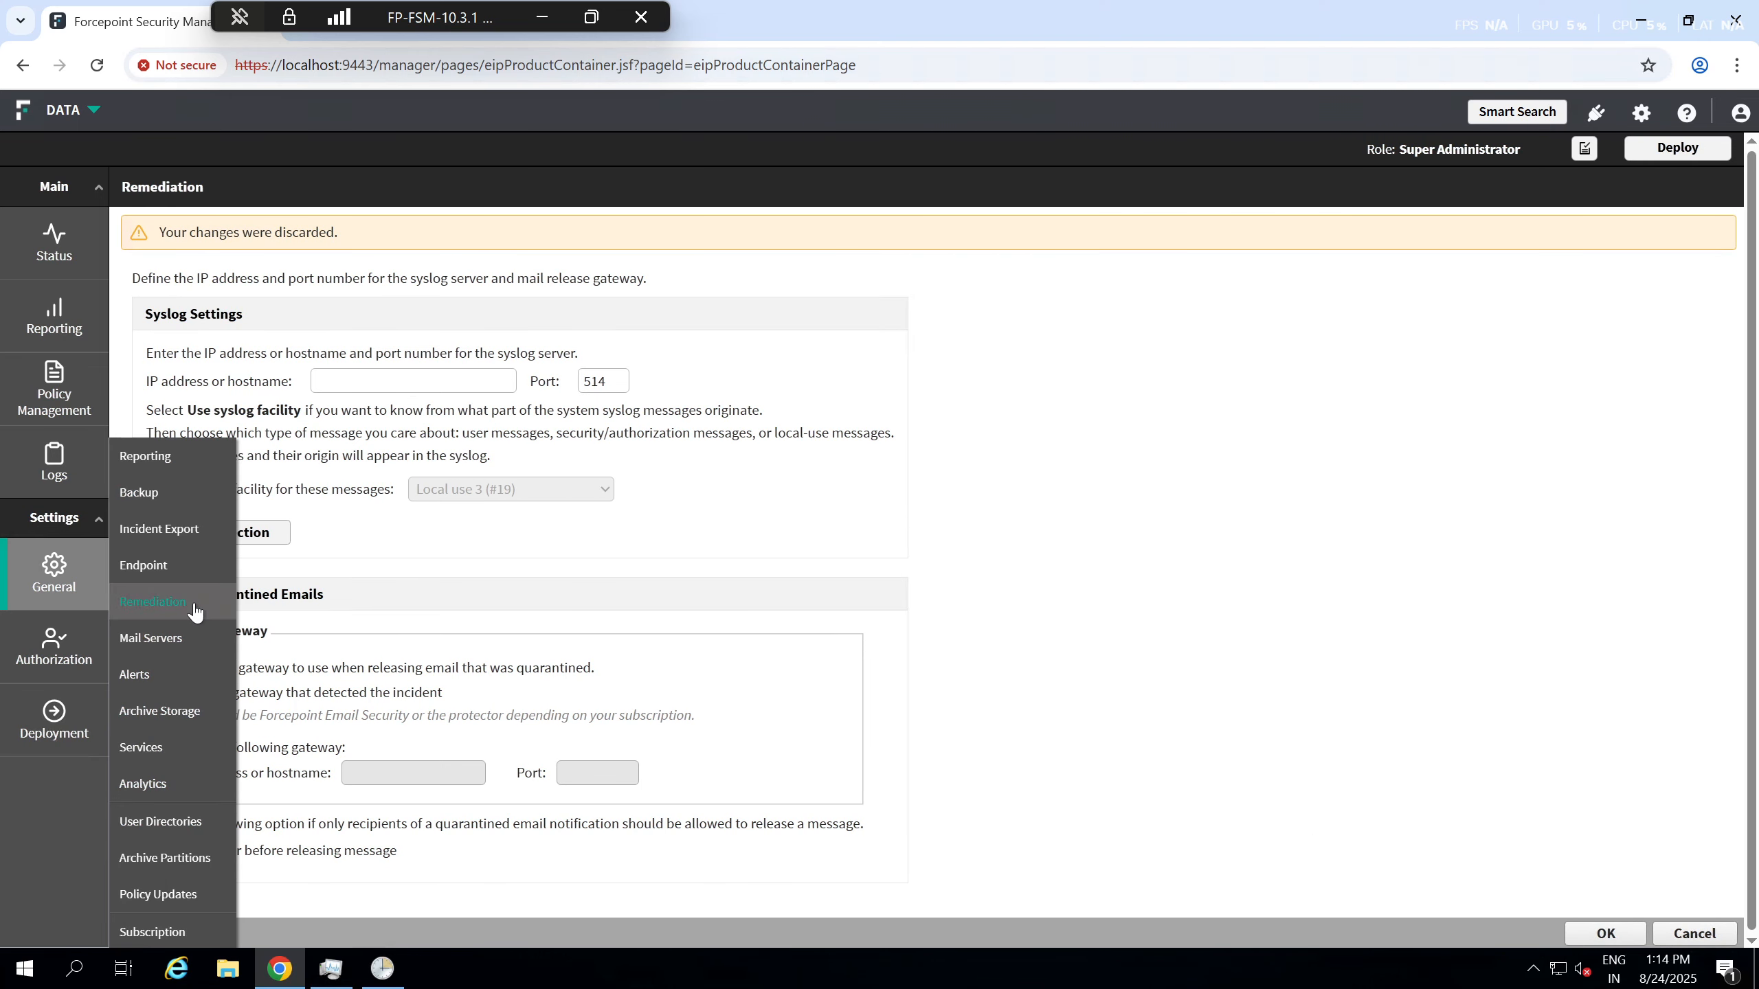
click(183, 651)
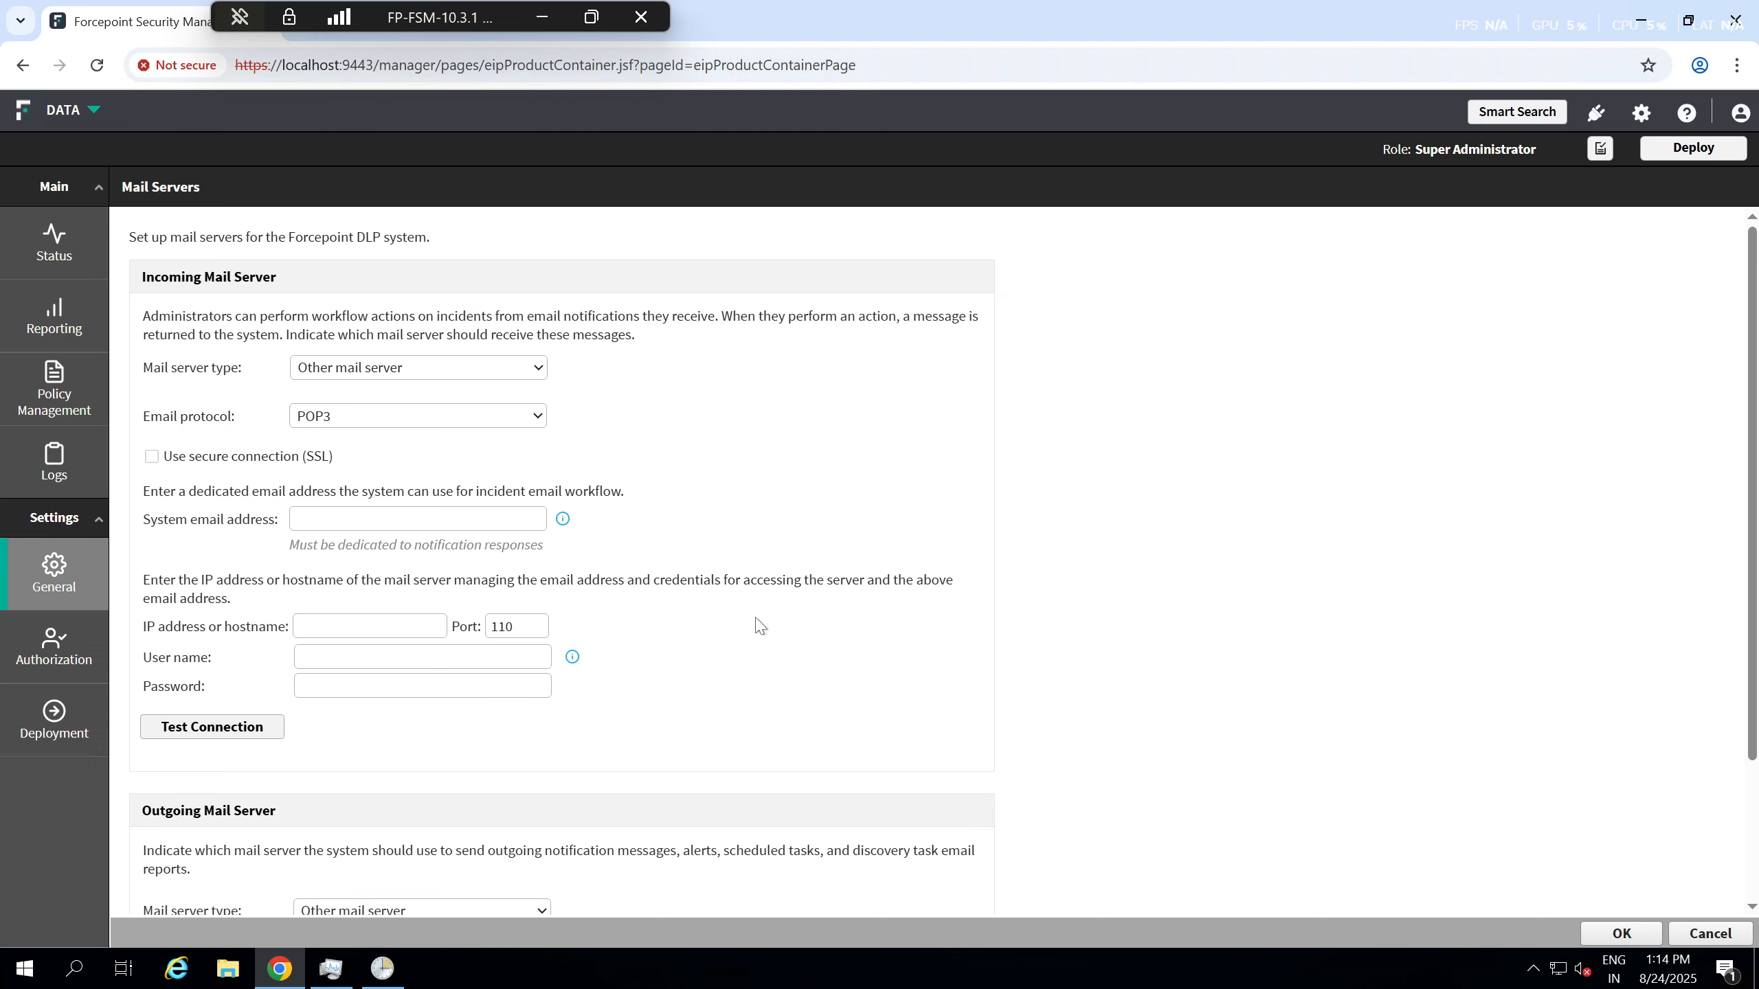
scroll(761, 626, down, 2)
drag(142, 631, 283, 644)
click(360, 634)
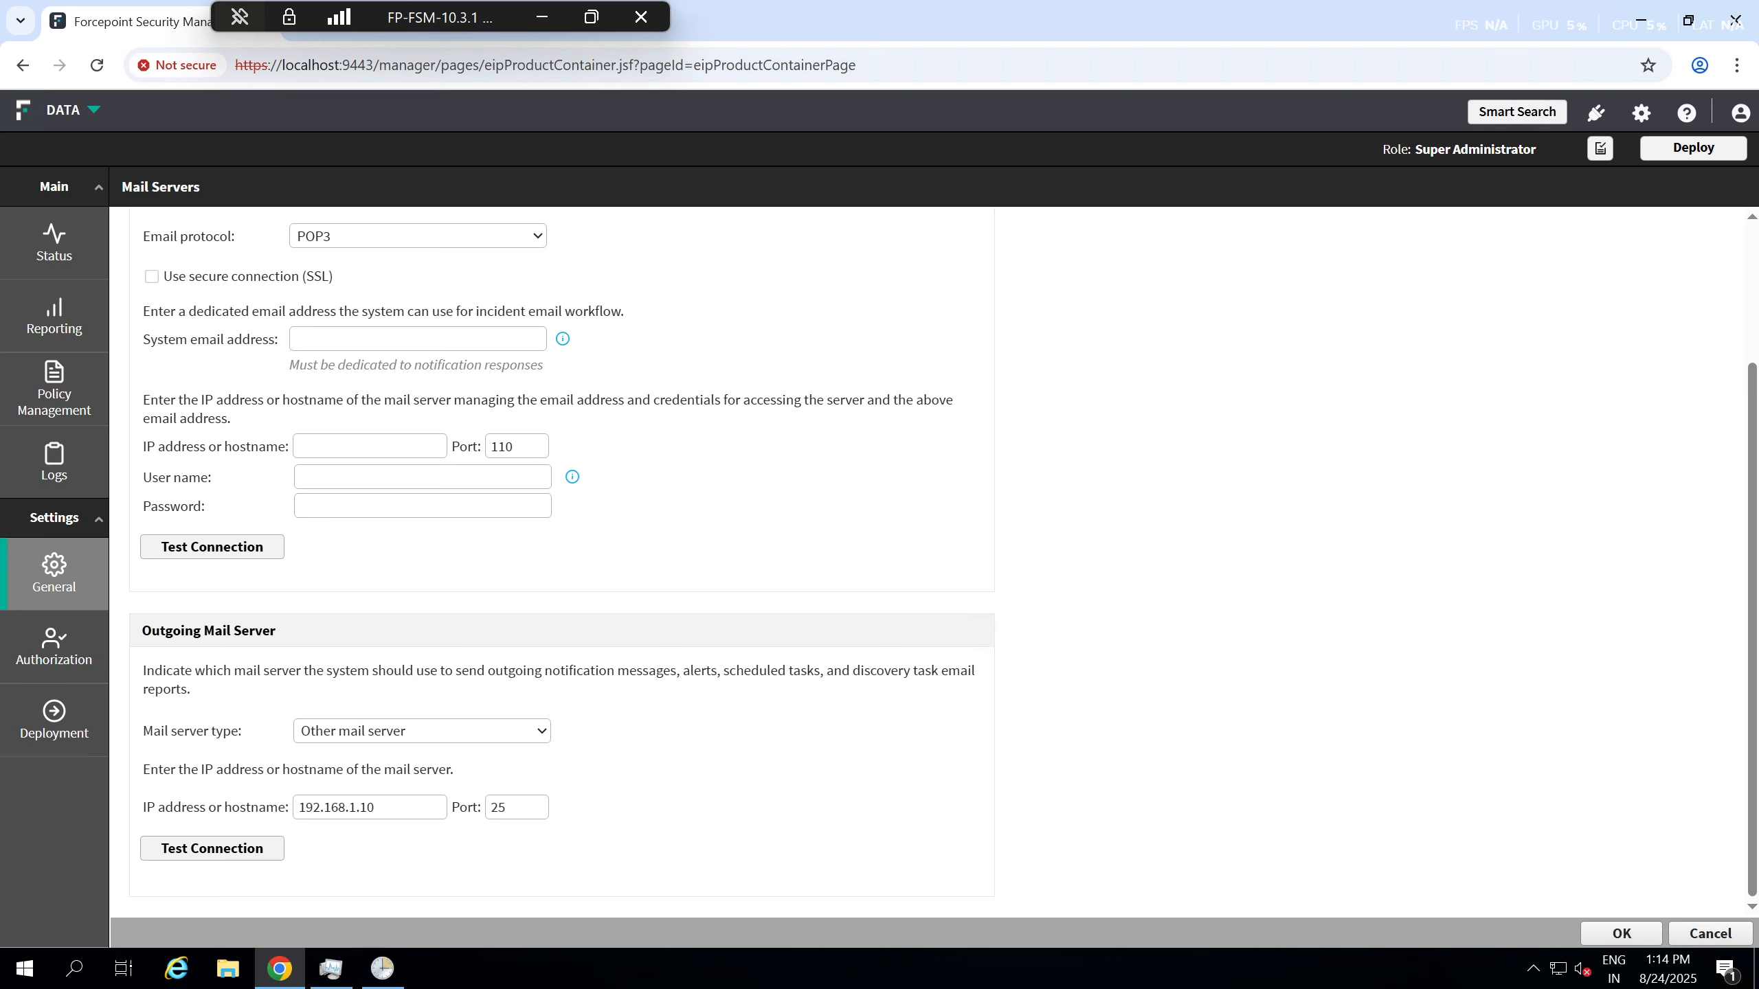
drag(143, 670, 222, 687)
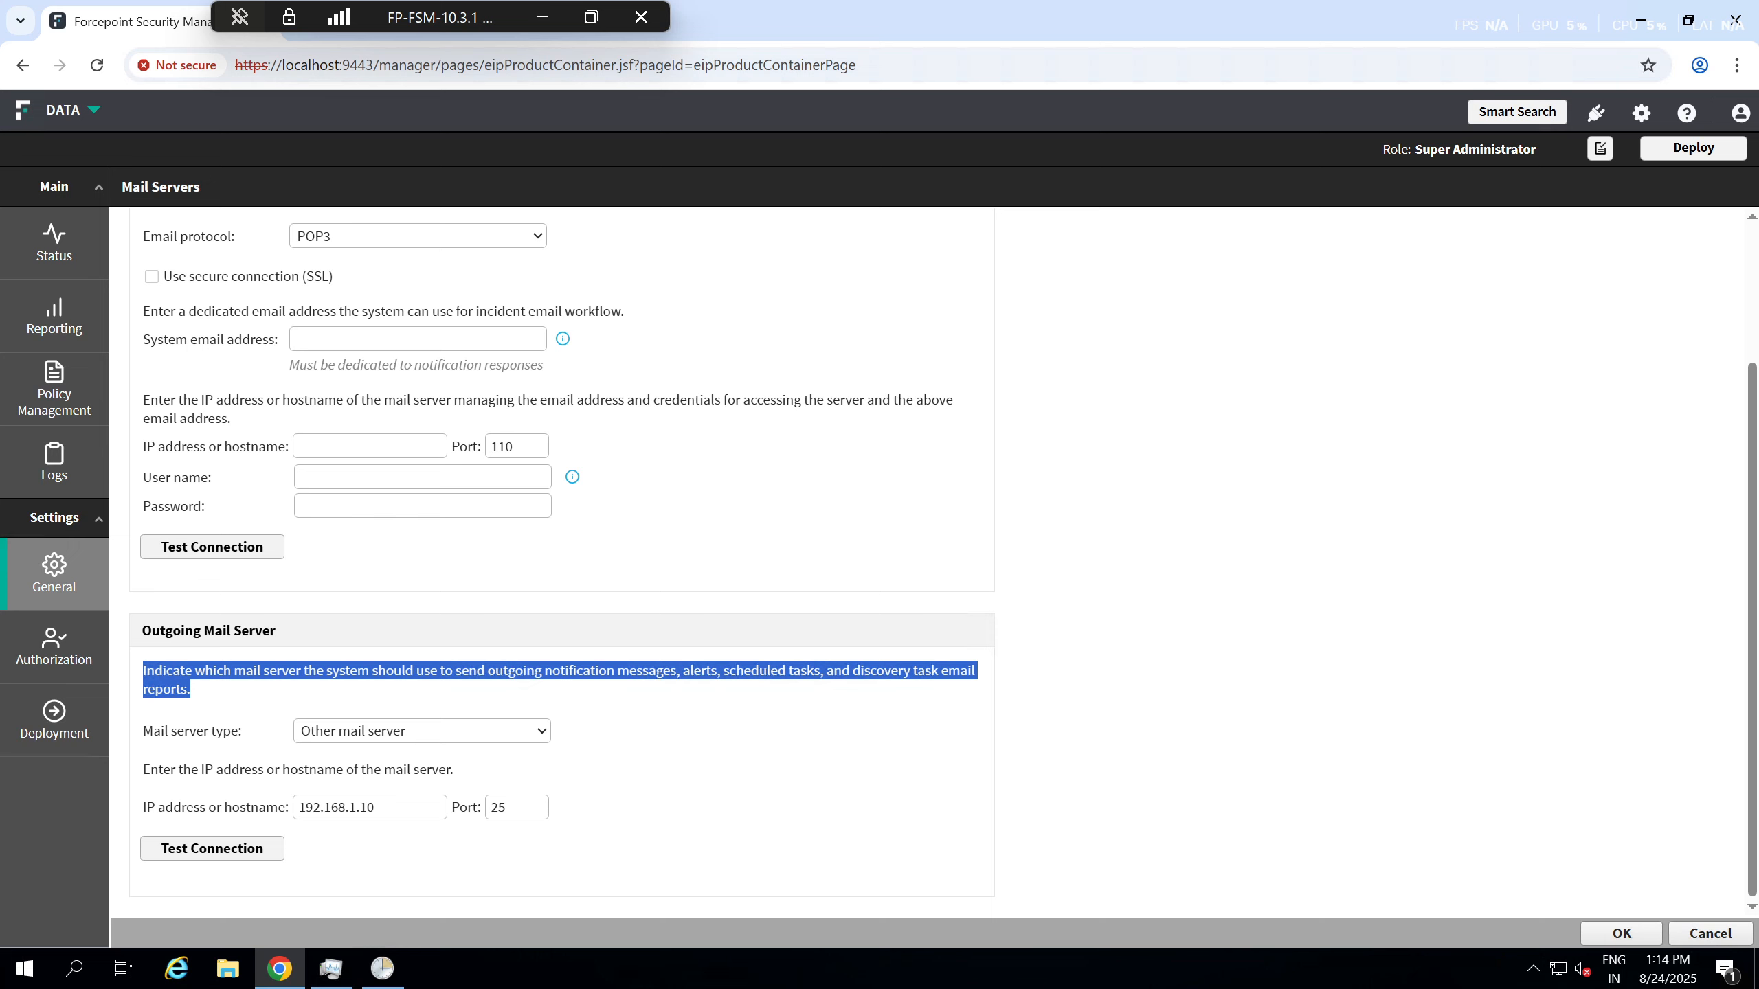
click(1001, 721)
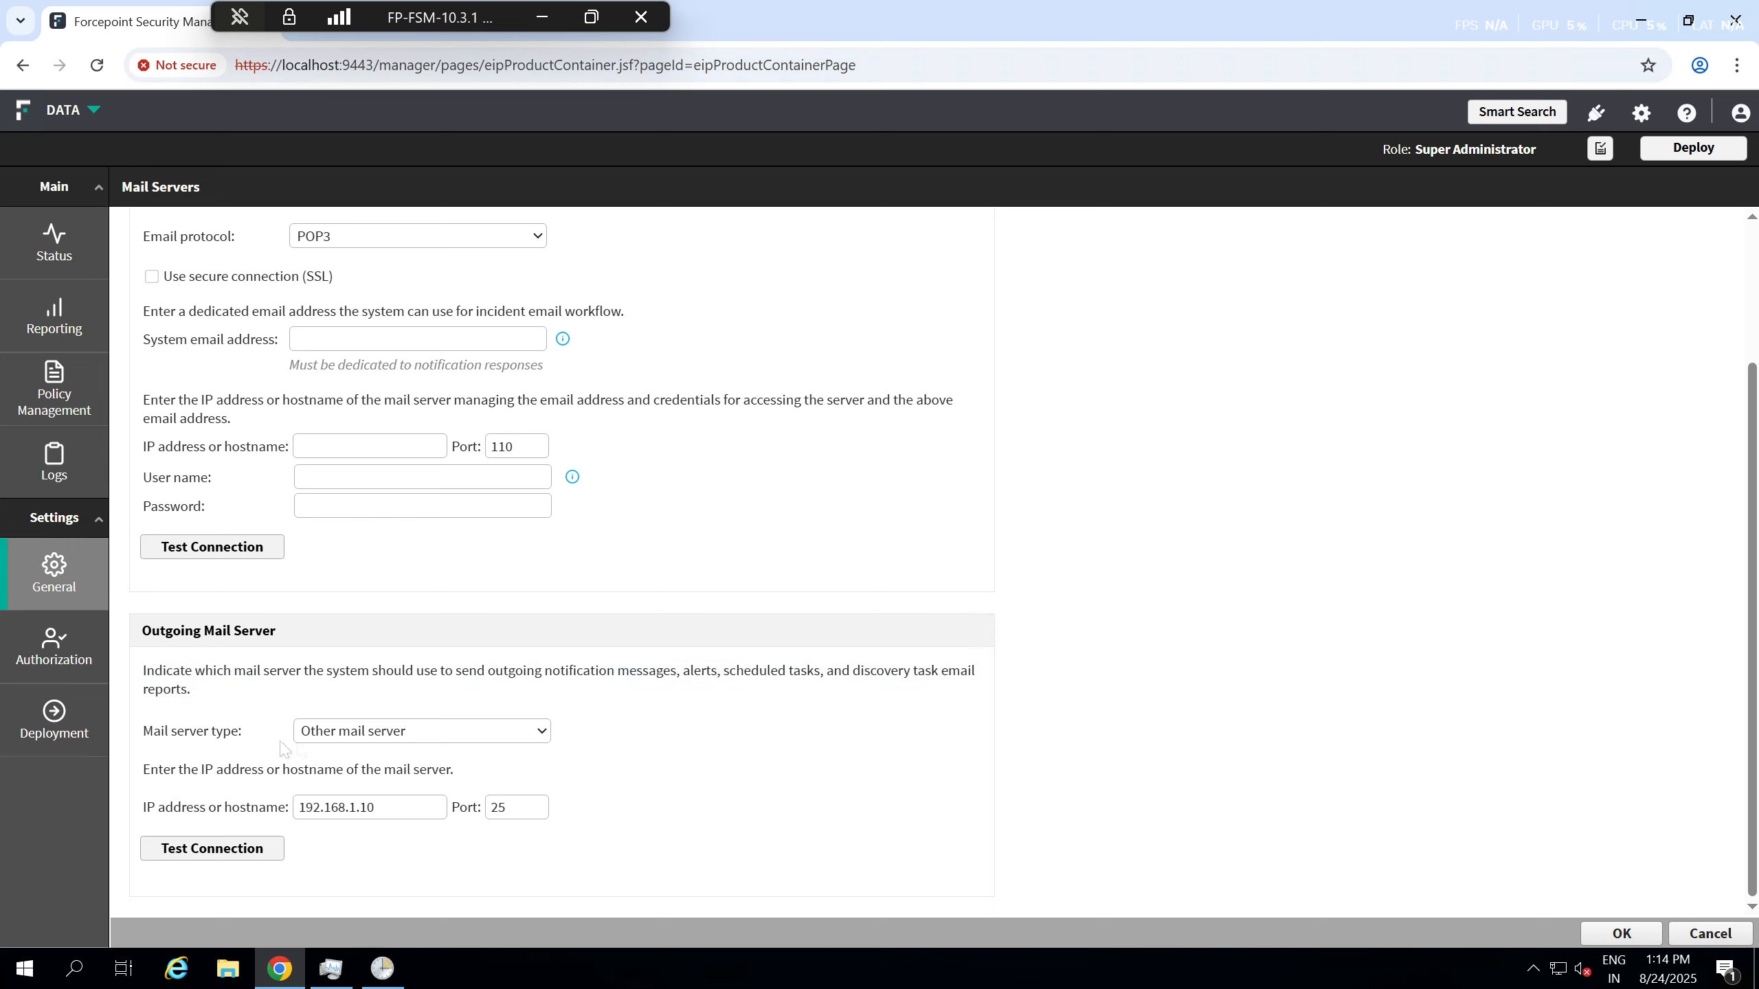
- Run the connection test for the outgoing mail server at 192.168.1.10
drag(388, 807, 191, 808)
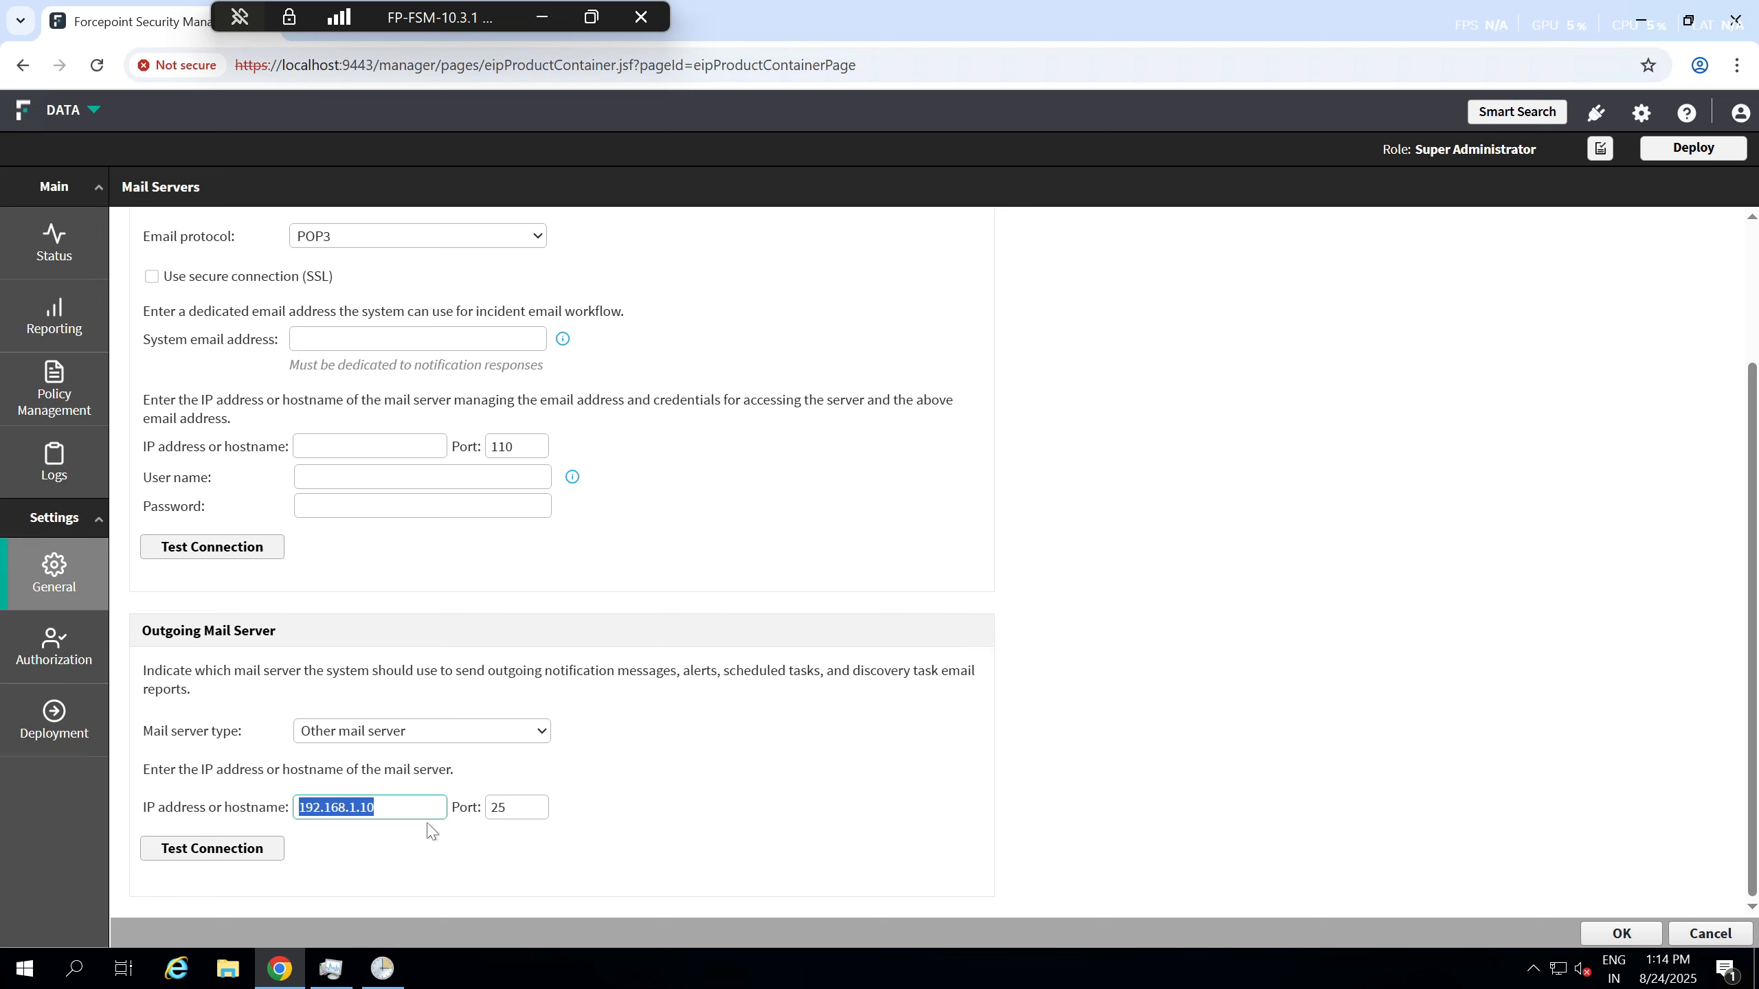
click(239, 848)
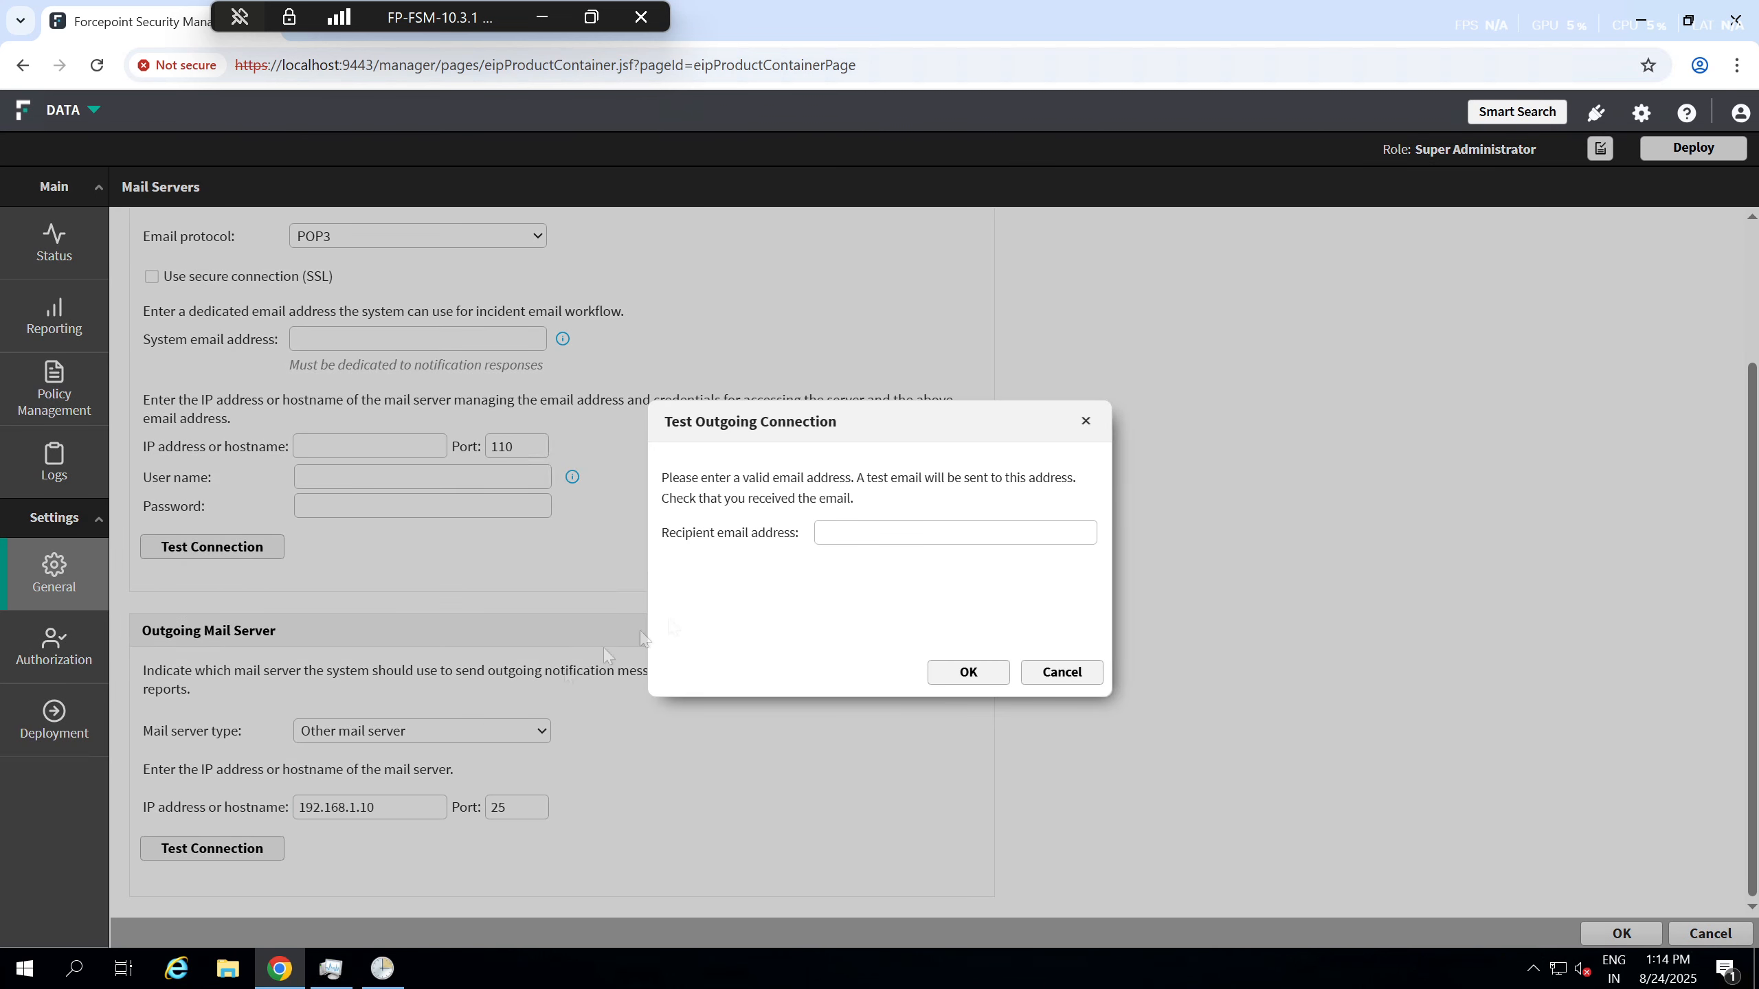
click(983, 579)
click(970, 671)
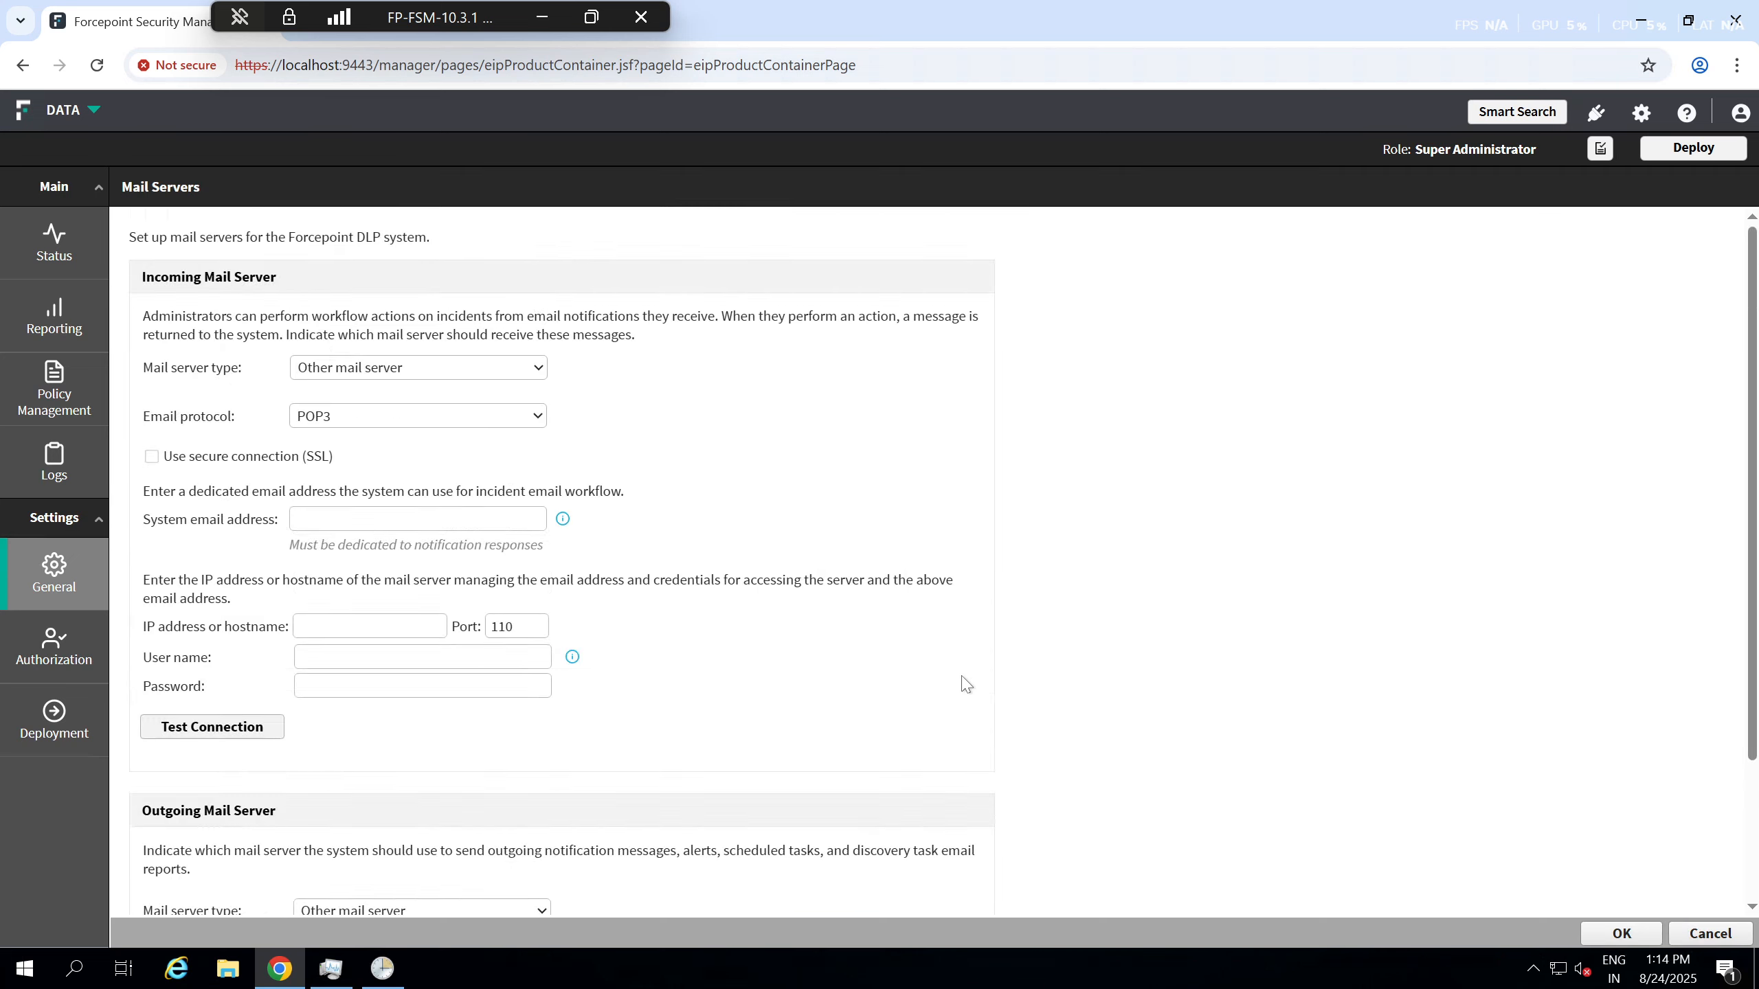
- Try 192.168.1.11 as the outgoing mail server's IP address and test its connection
drag(461, 850, 305, 848)
click(374, 807)
key(BackSpace)
text(192.168.1.11)
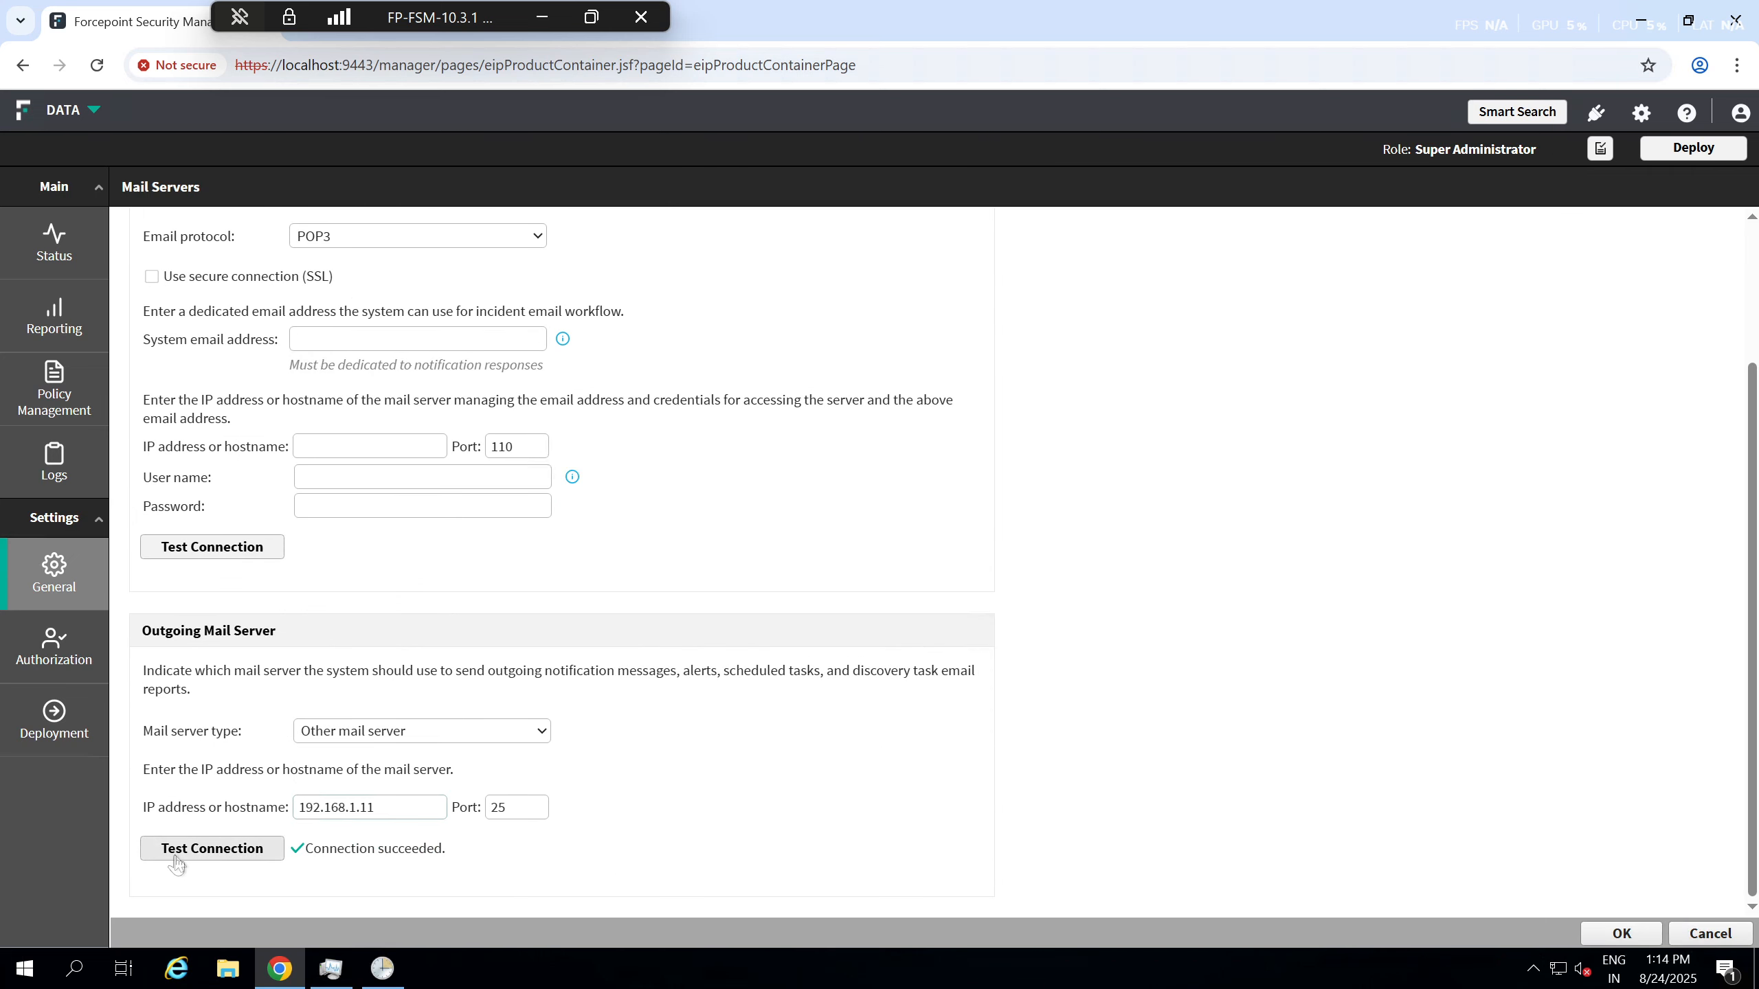
click(197, 859)
click(1007, 586)
click(964, 673)
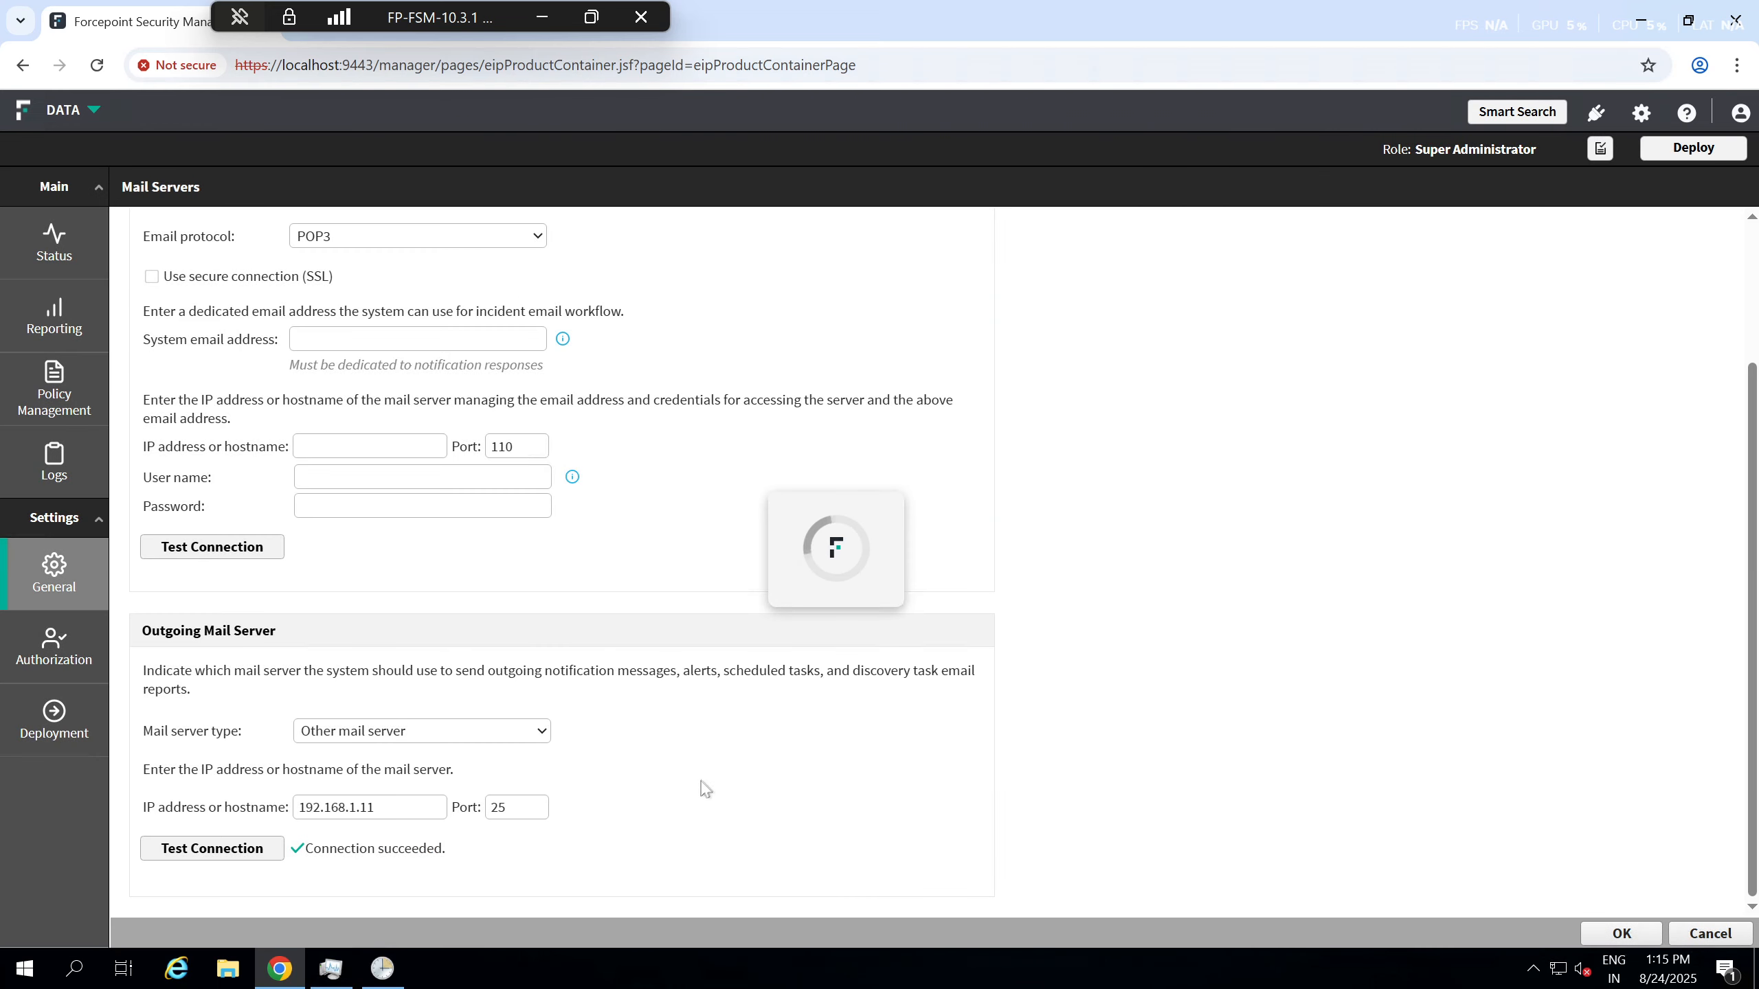
- Examine the outgoing mail server test's outcome and the message displayed on the Mail Servers page
scroll(615, 724, down, 3)
scroll(615, 724, up, 3)
scroll(374, 842, down, 3)
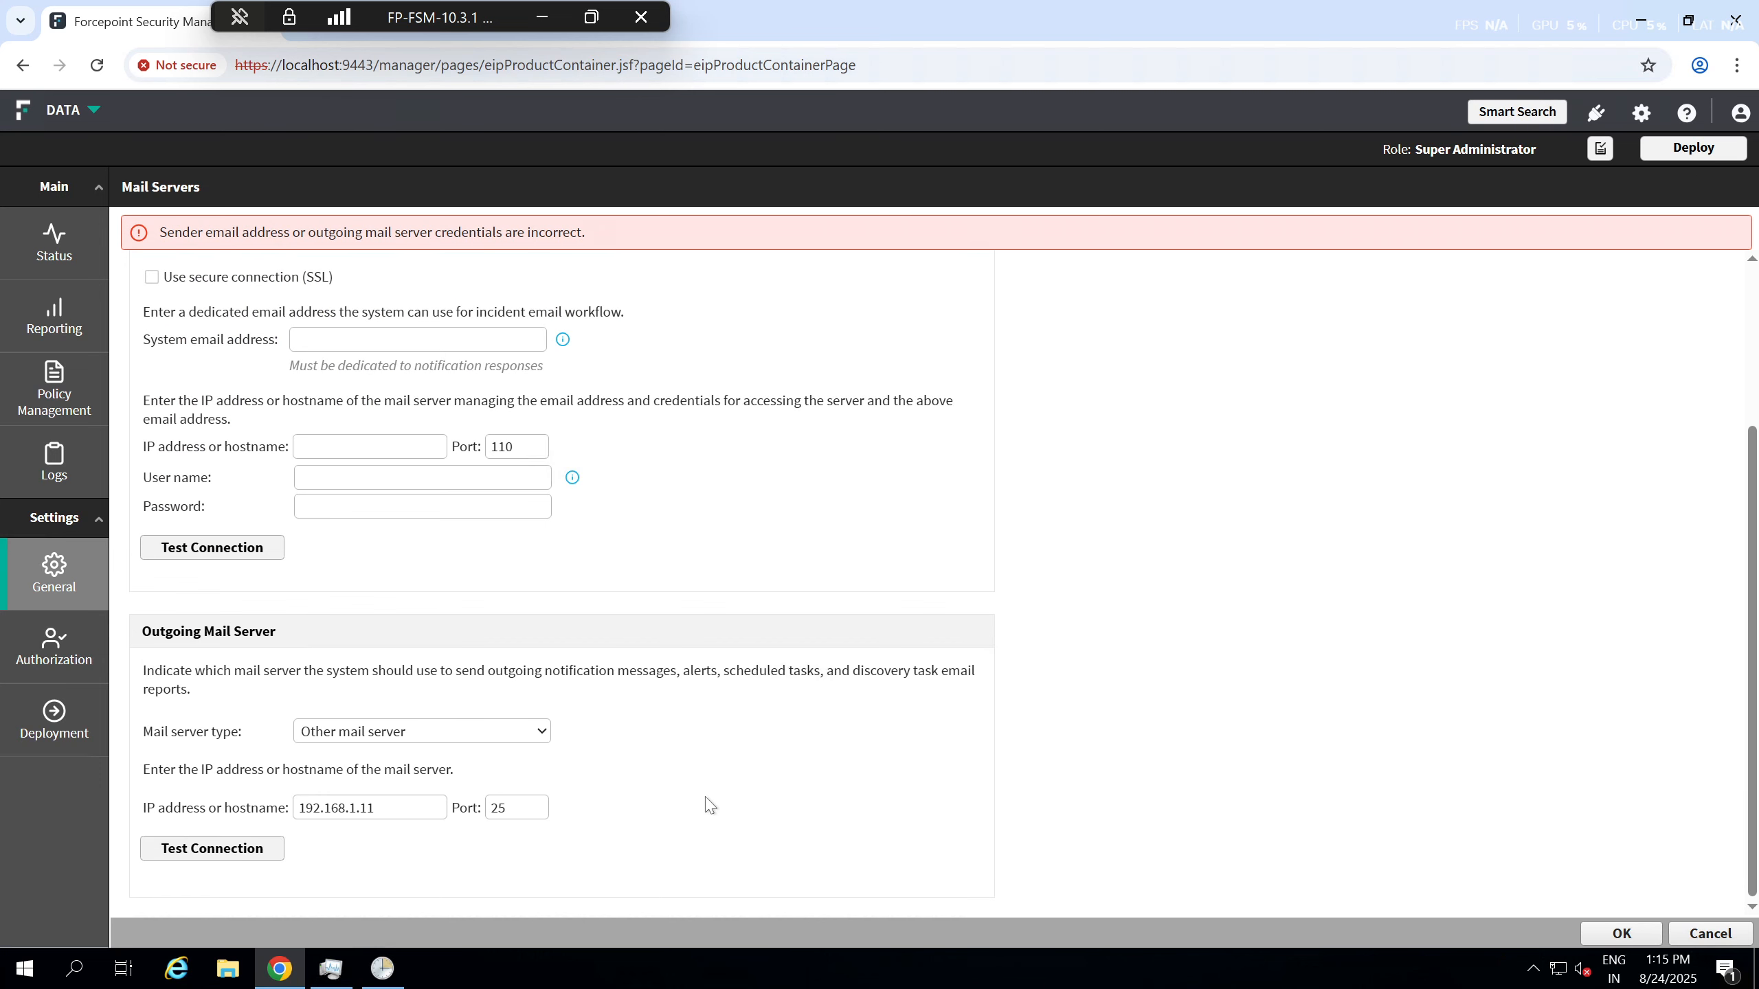
scroll(707, 806, up, 3)
drag(596, 240, 154, 239)
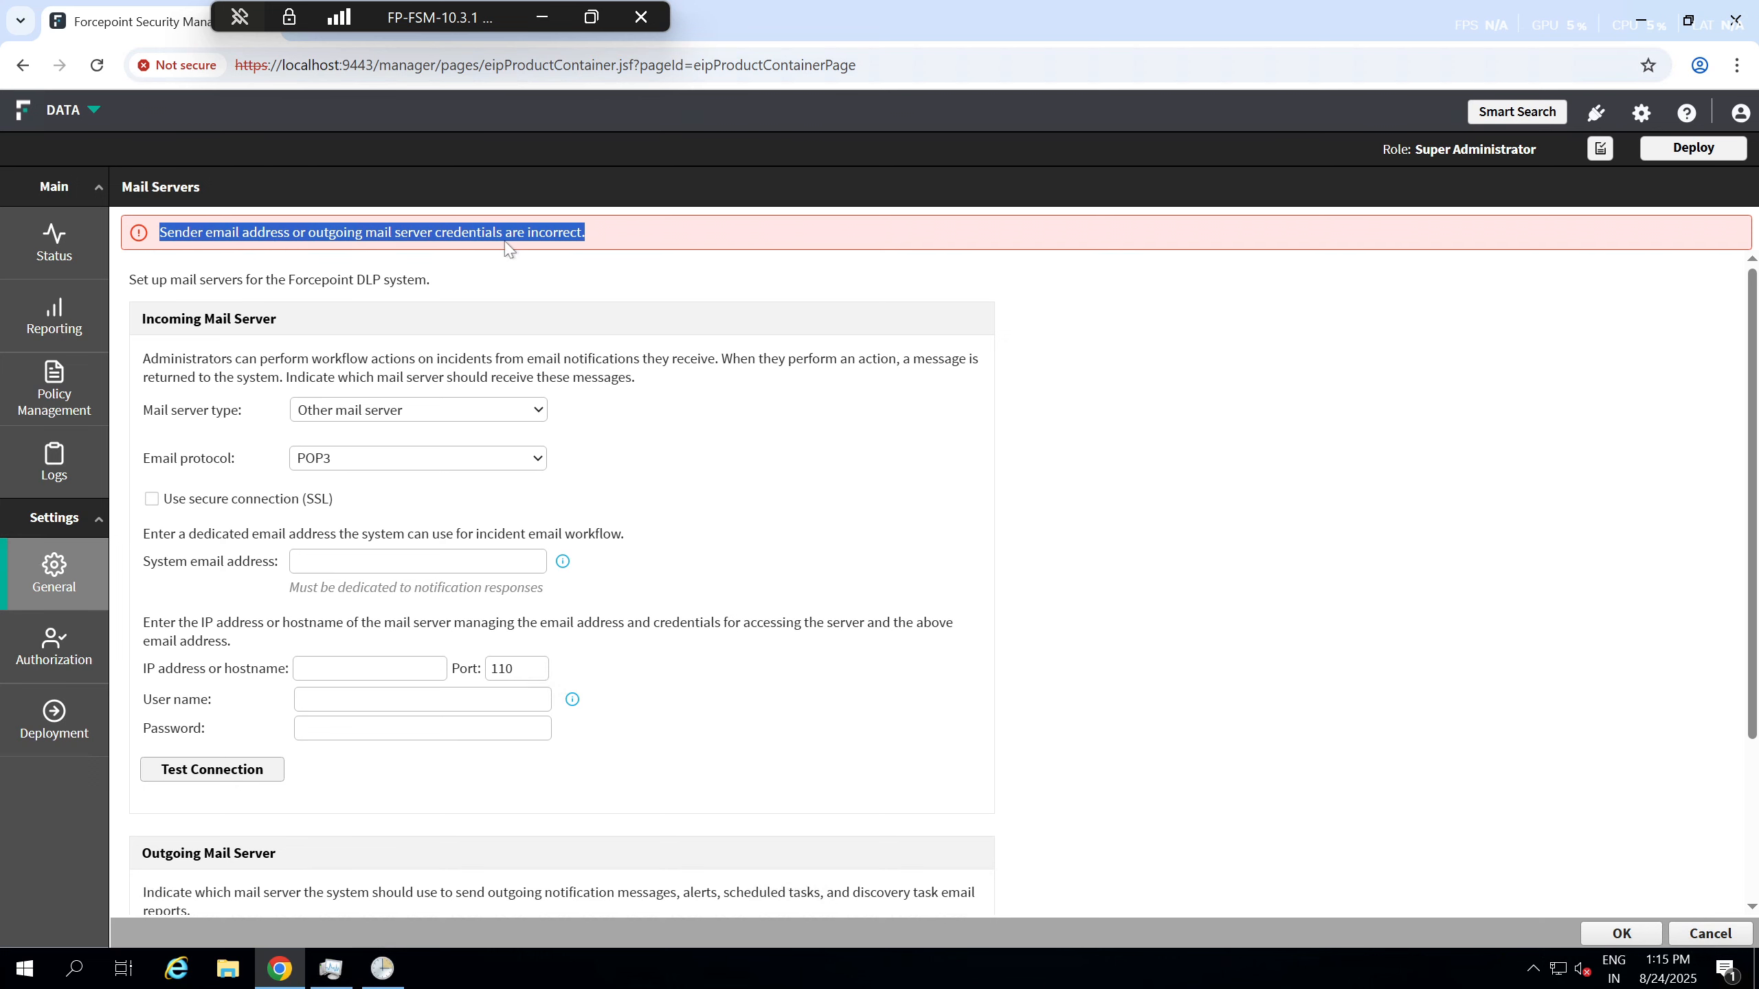
scroll(623, 290, down, 3)
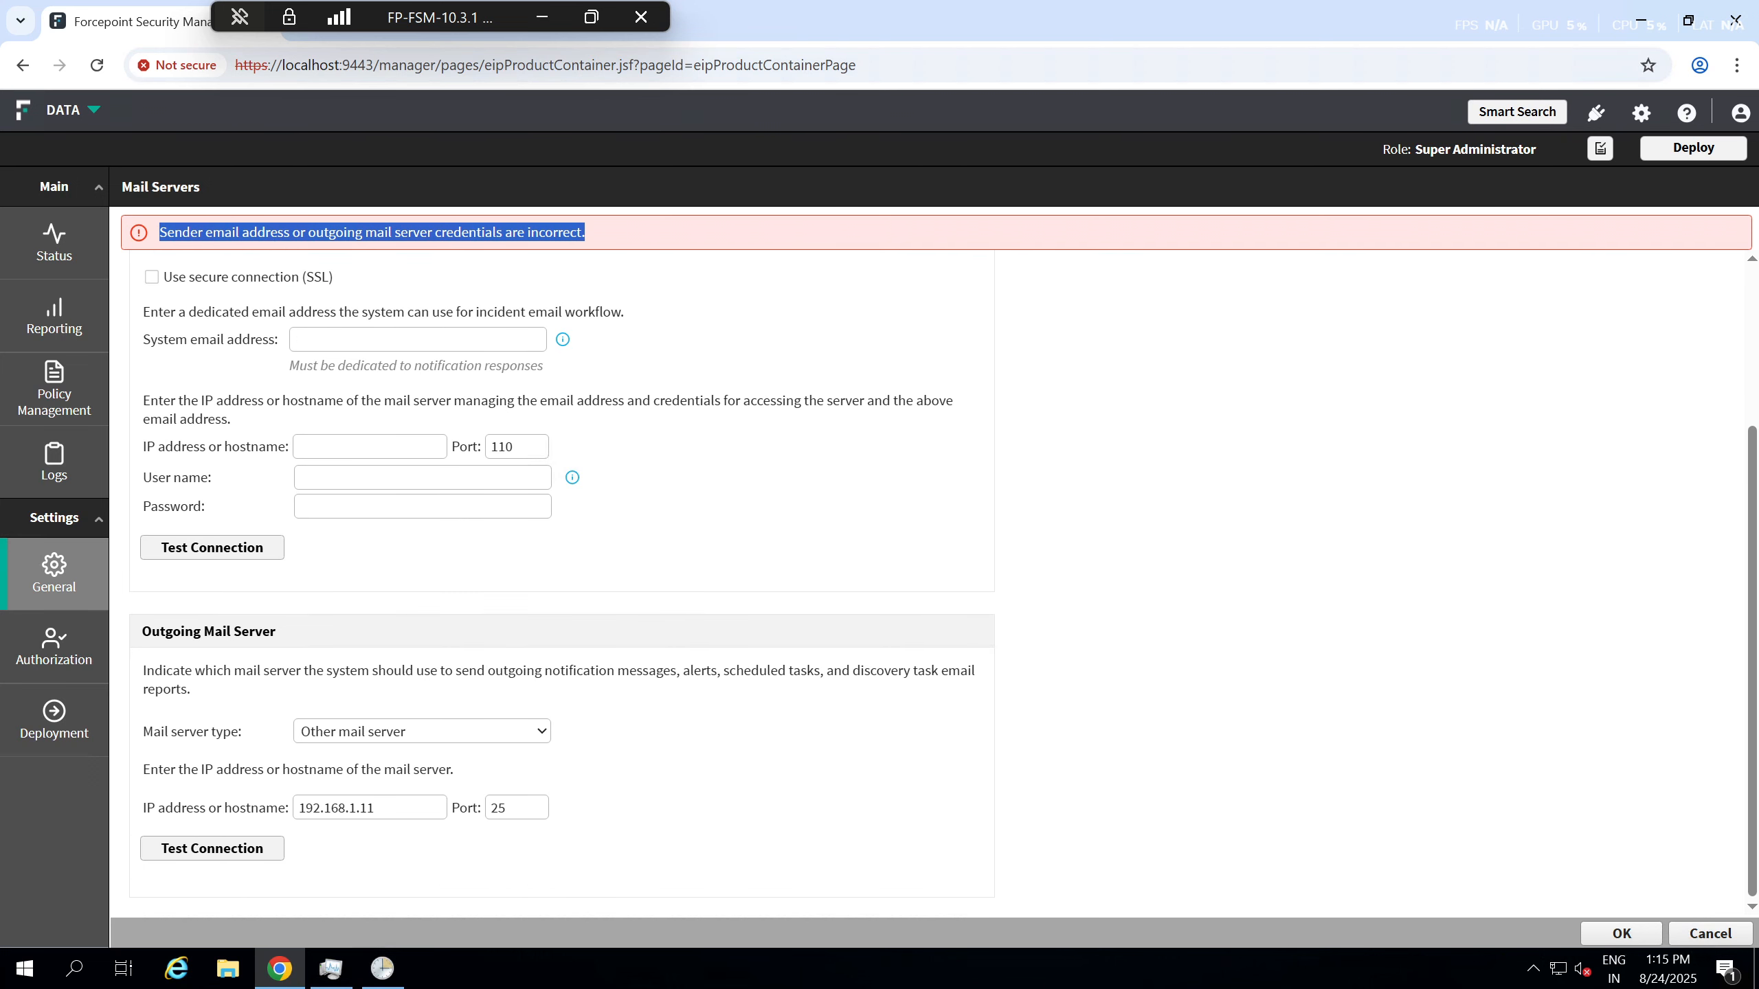
- Change the outgoing mail server's IP address back to 192.168.1.10, then discard the page's changes
click(394, 808)
key(BackSpace)
text(0)
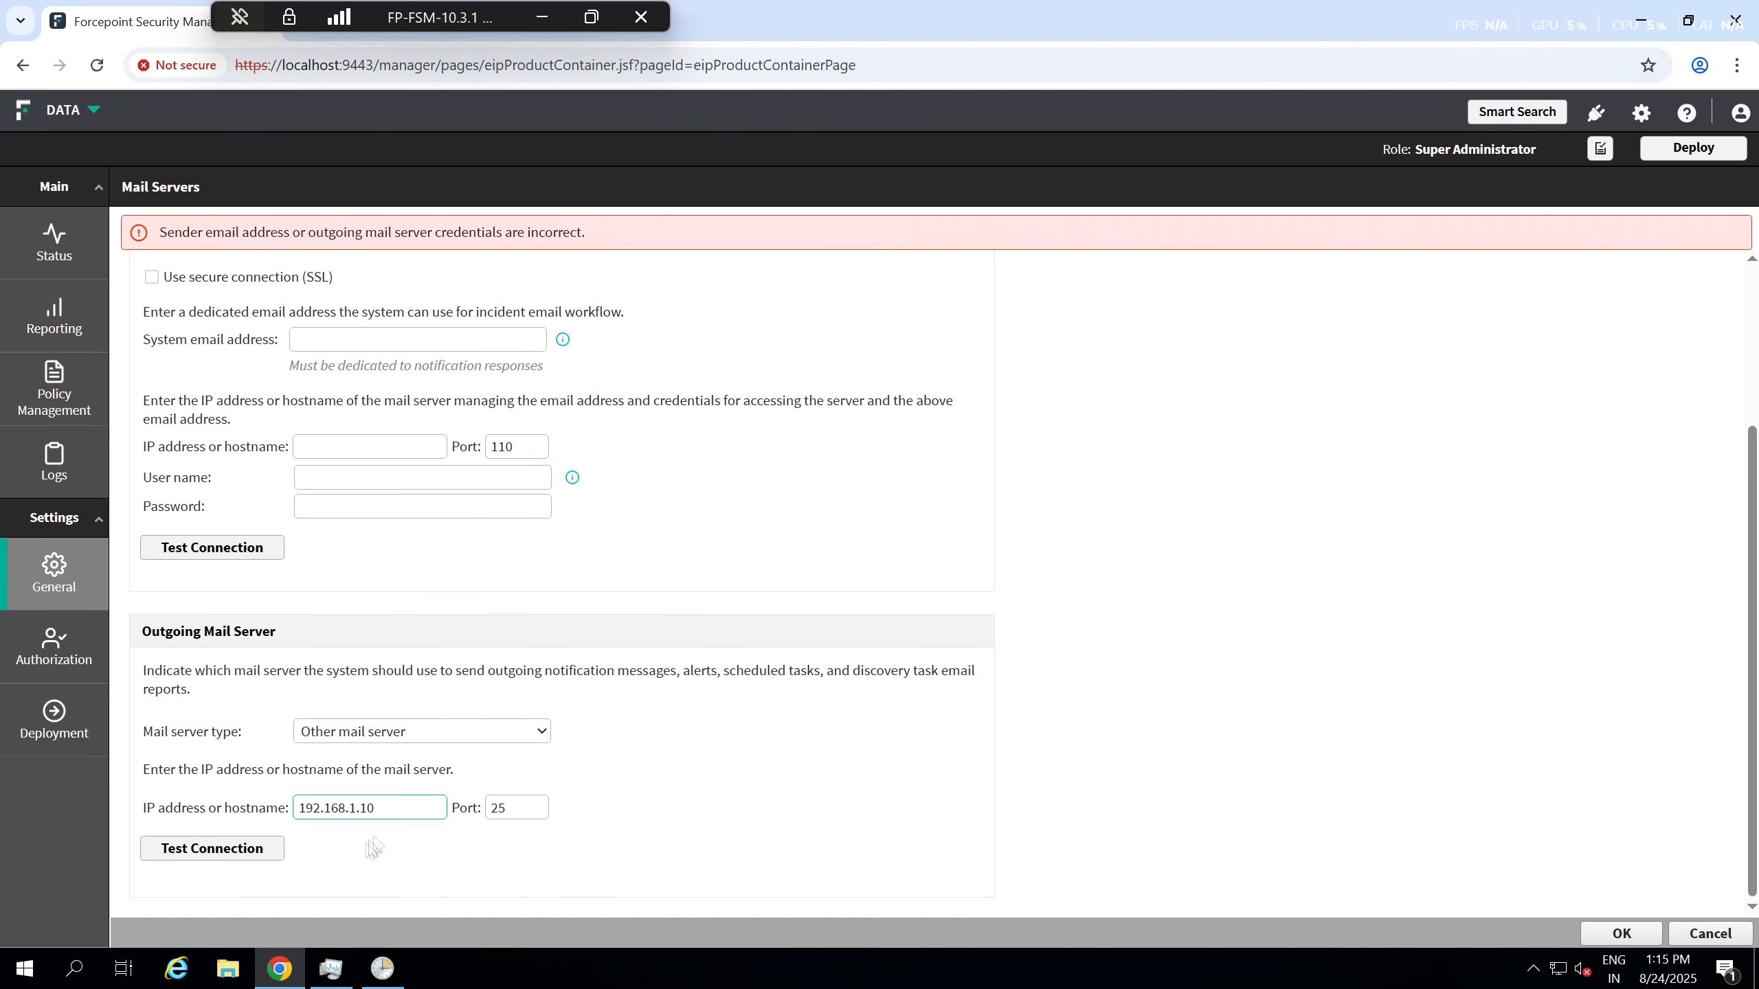
click(1679, 941)
- Set the outgoing mail server's IP address to 192.168.1.10 and save the mail server settings
scroll(539, 769, down, 3)
click(389, 798)
key(BackSpace)
text(0)
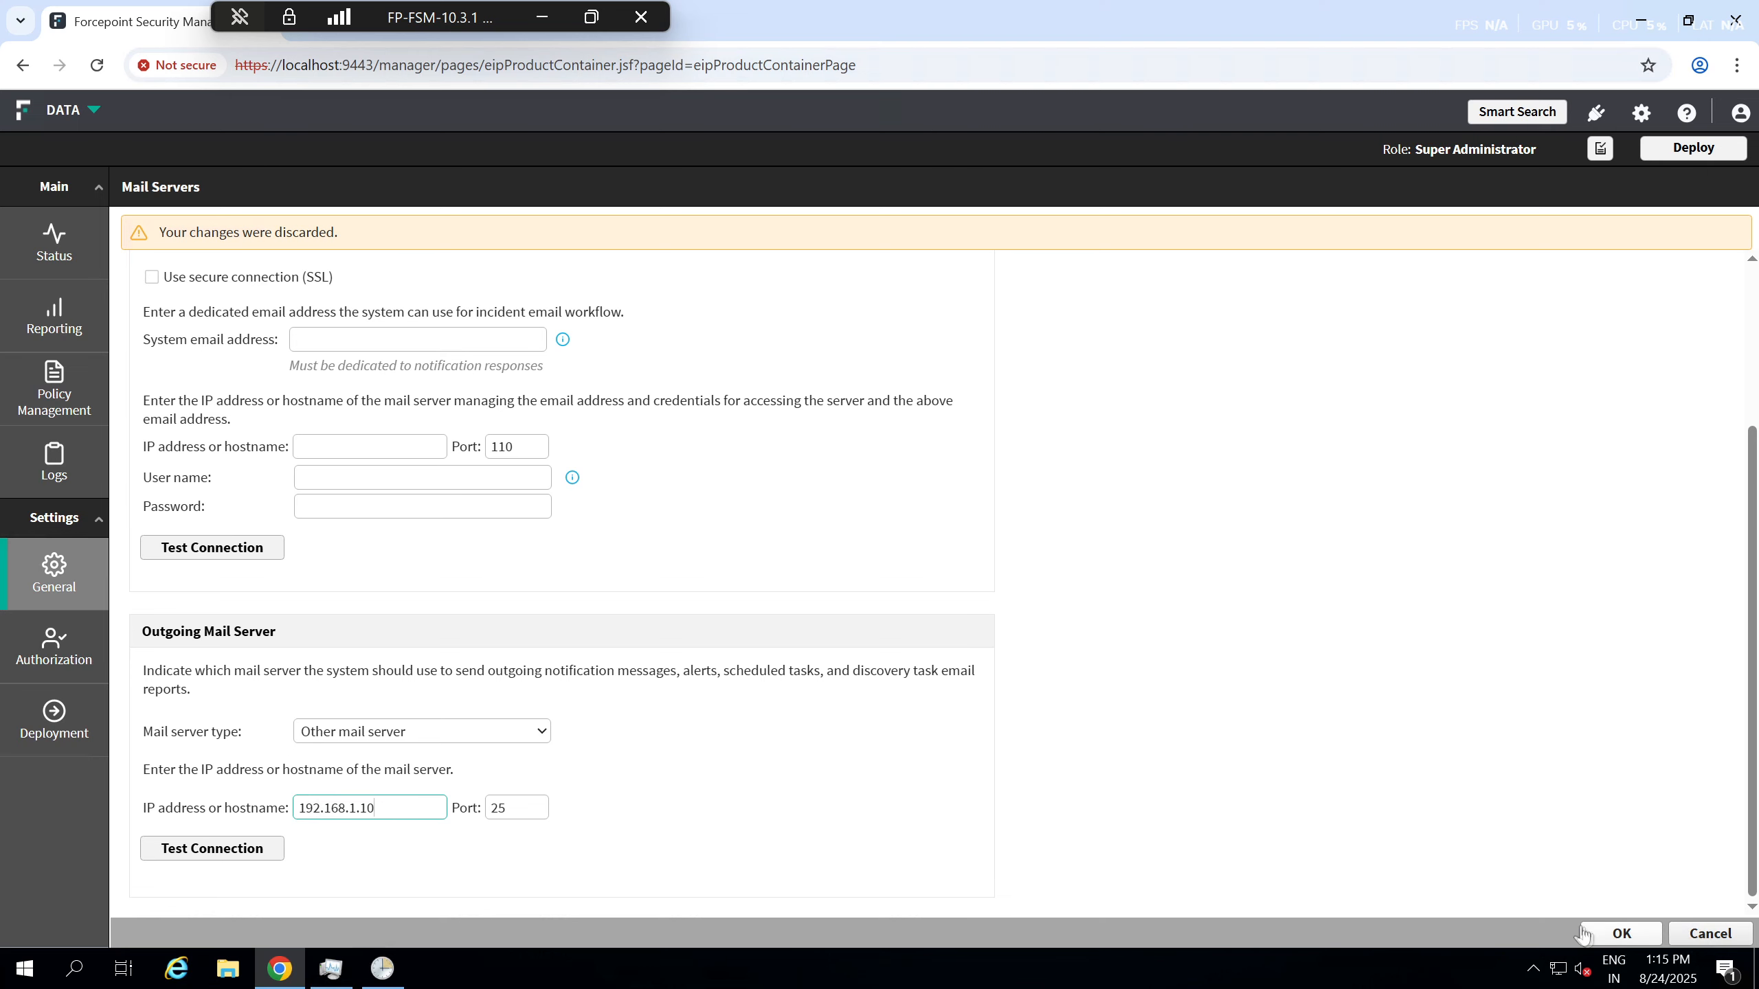
click(1621, 933)
scroll(400, 610, down, 3)
scroll(401, 611, up, 5)
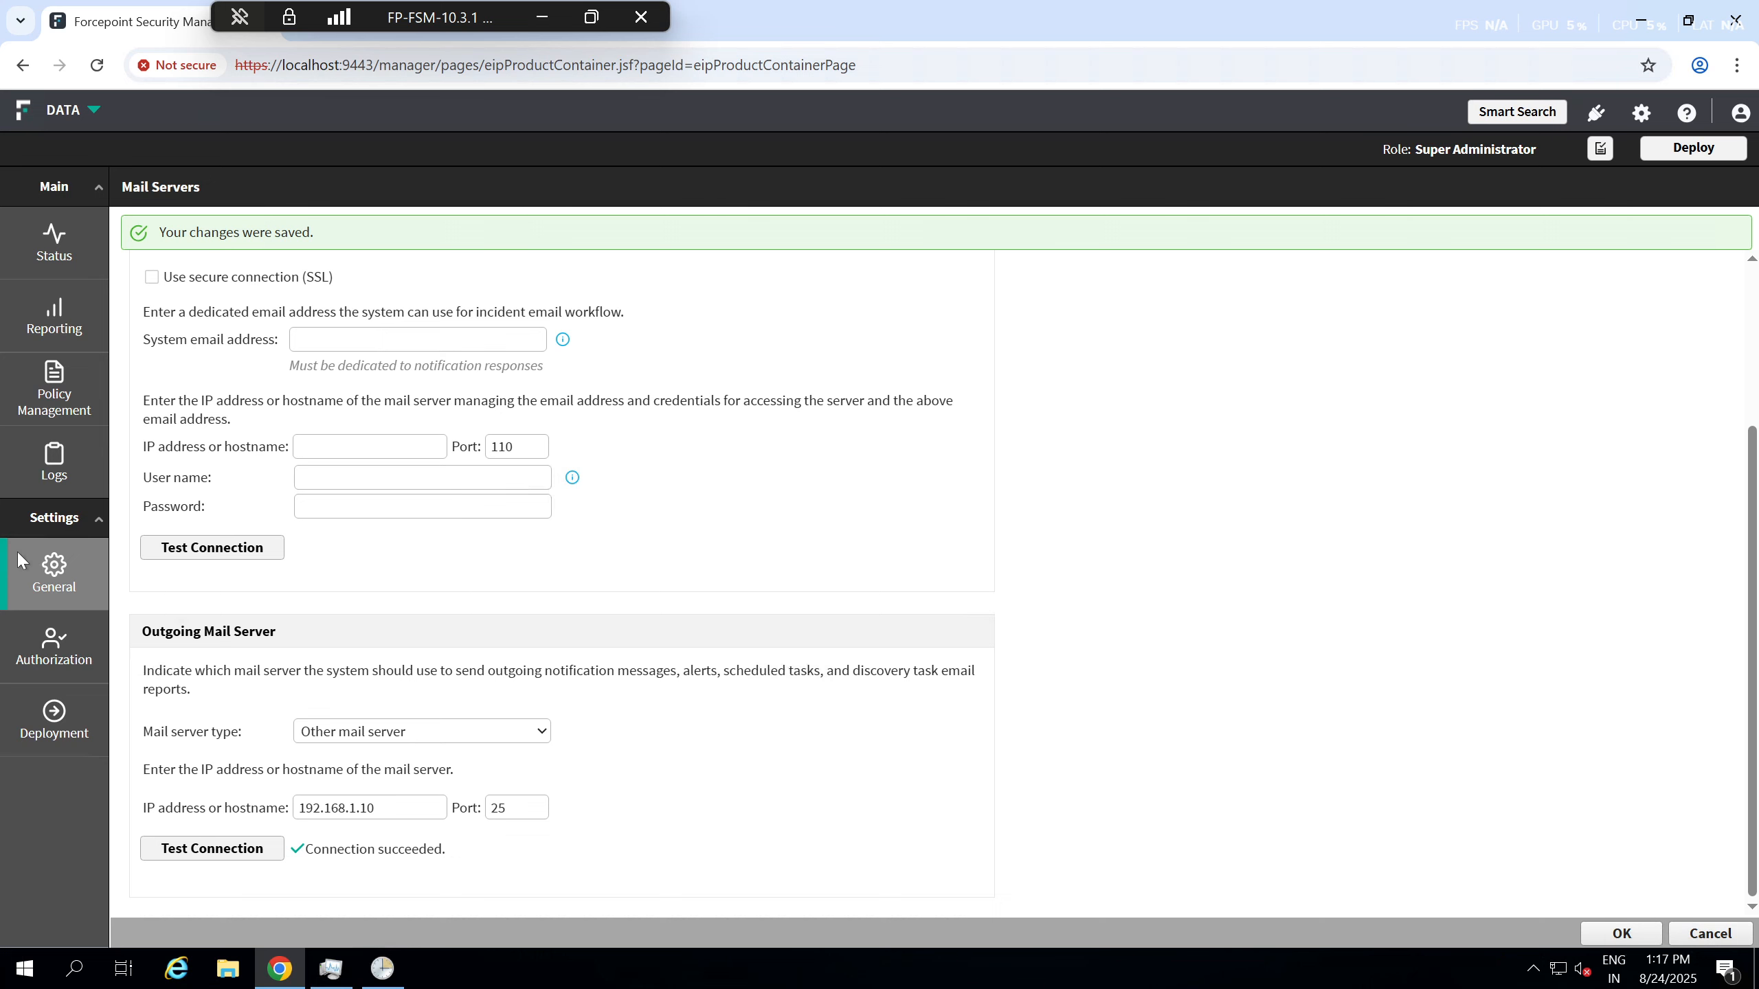
- Open the Alerts settings and check the sender name and sender email address in the email properties
mouse_move(77, 579)
click(156, 684)
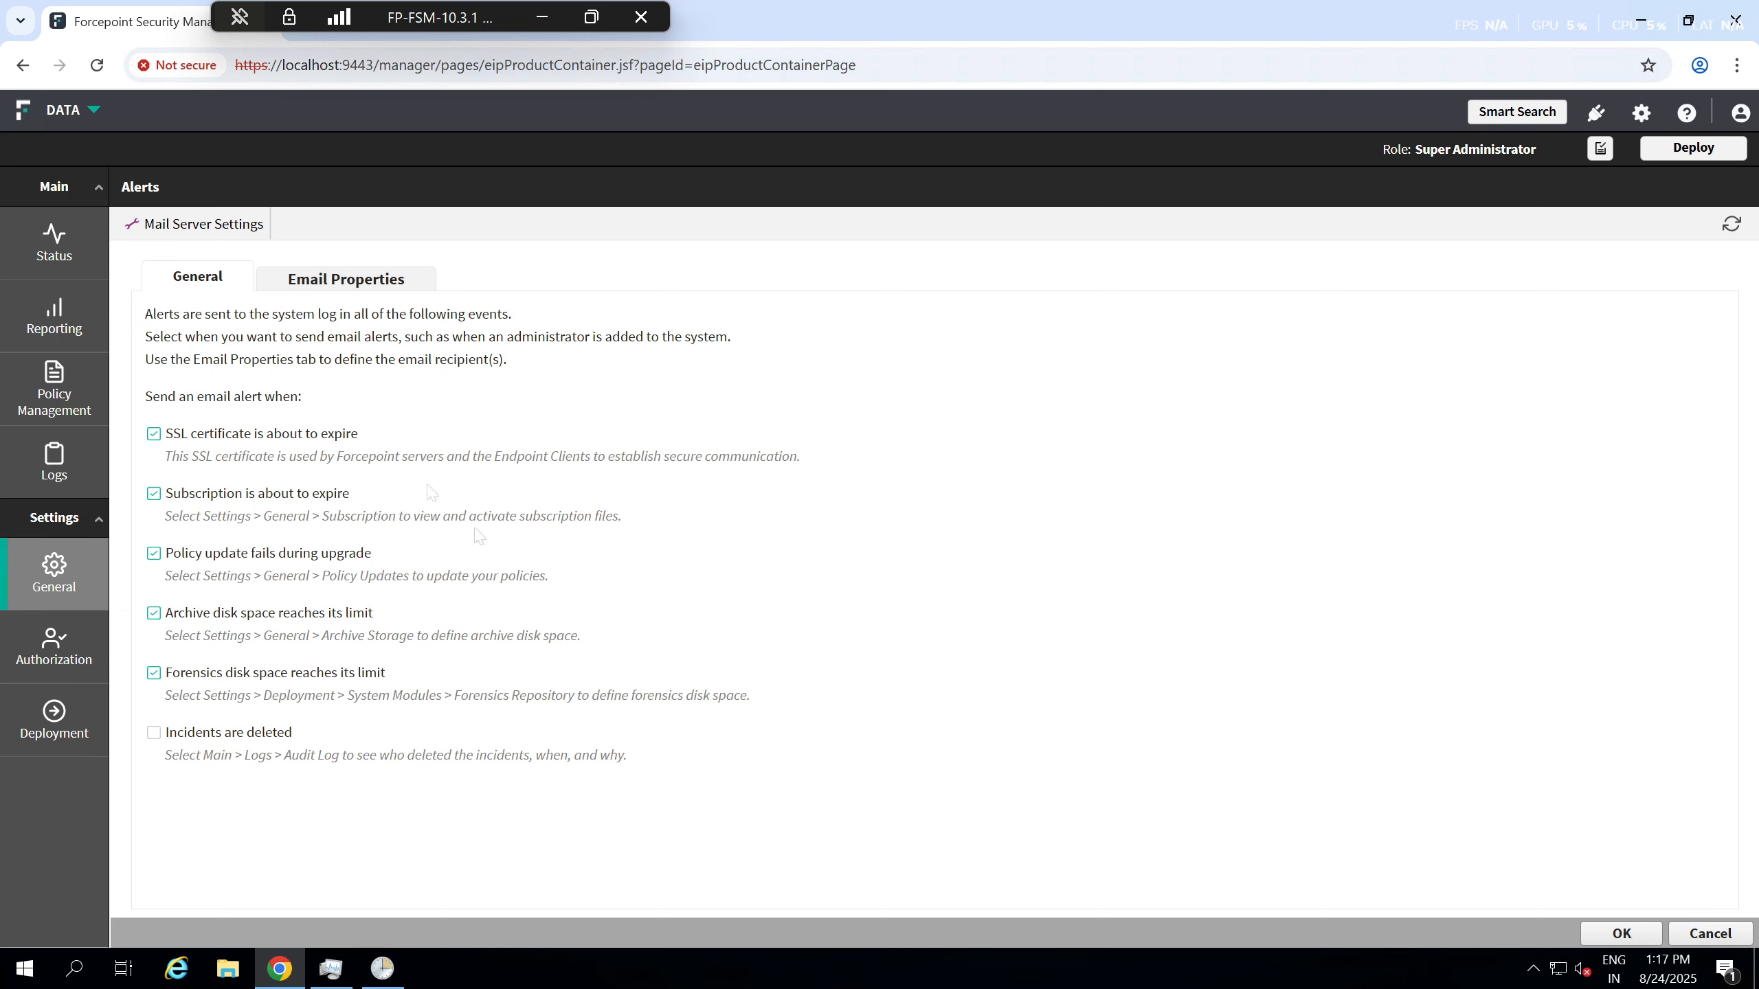
click(358, 293)
click(433, 385)
key(ctrl+a)
key(Tab)
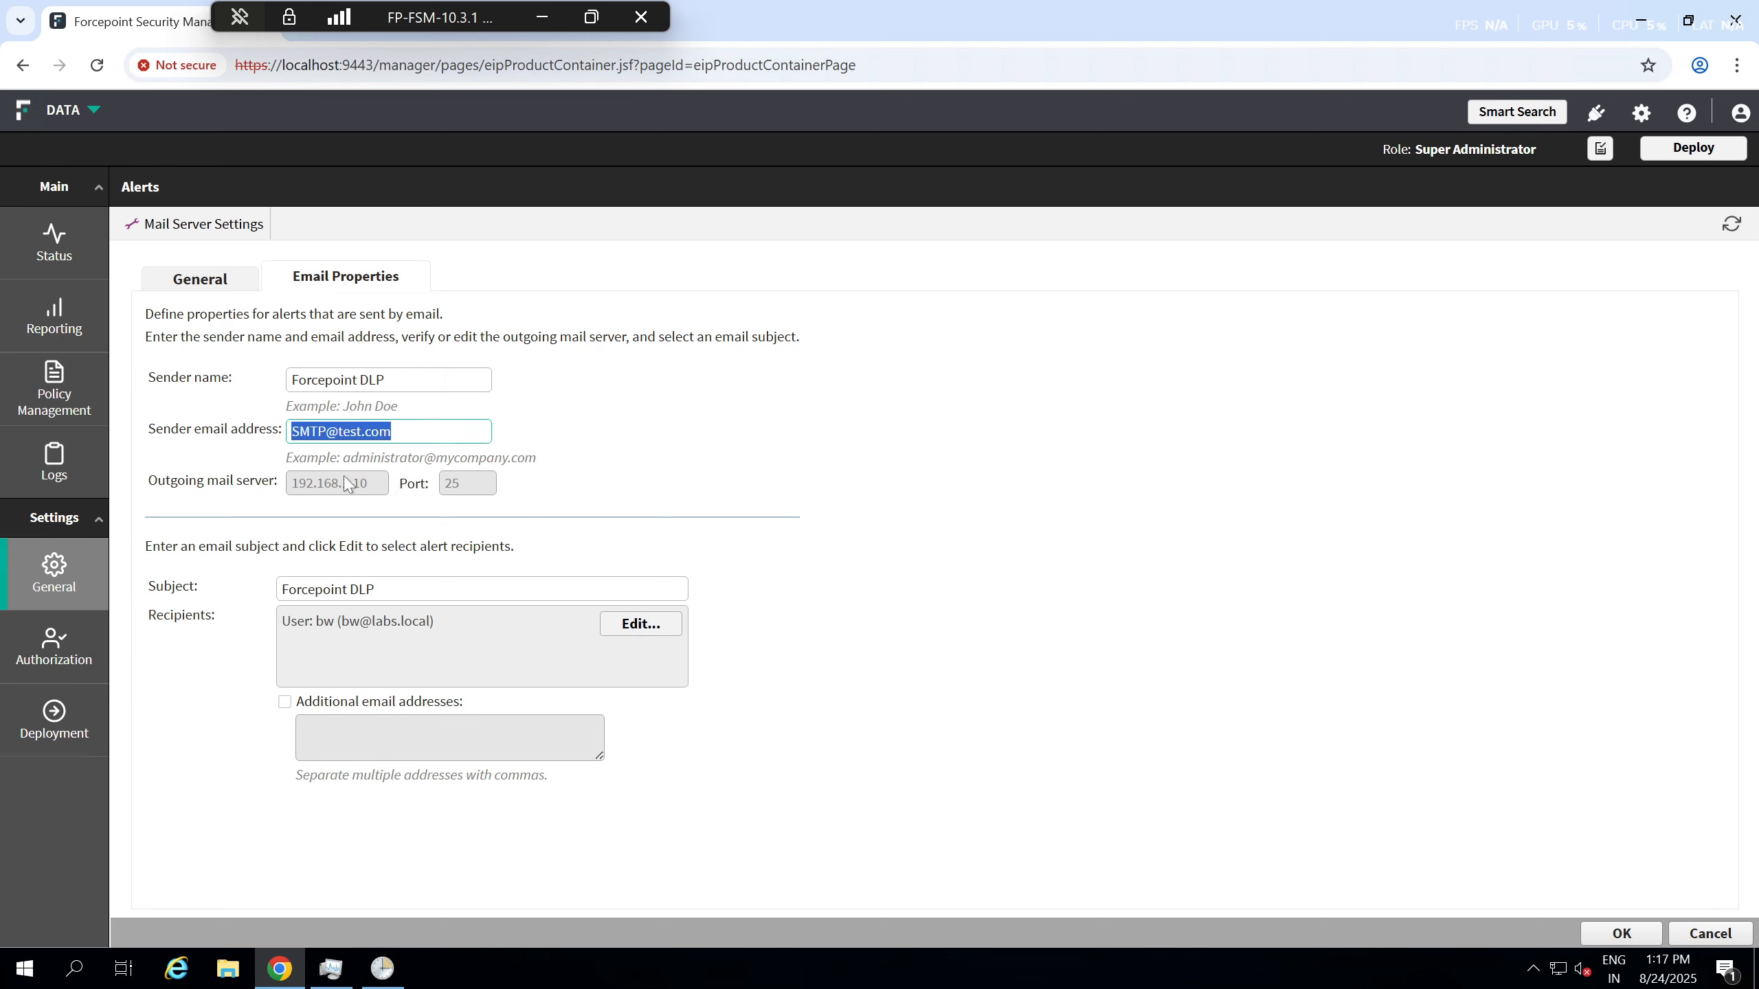
- Recheck the sender email address in the alert email properties and save the alert settings
mouse_move(53, 585)
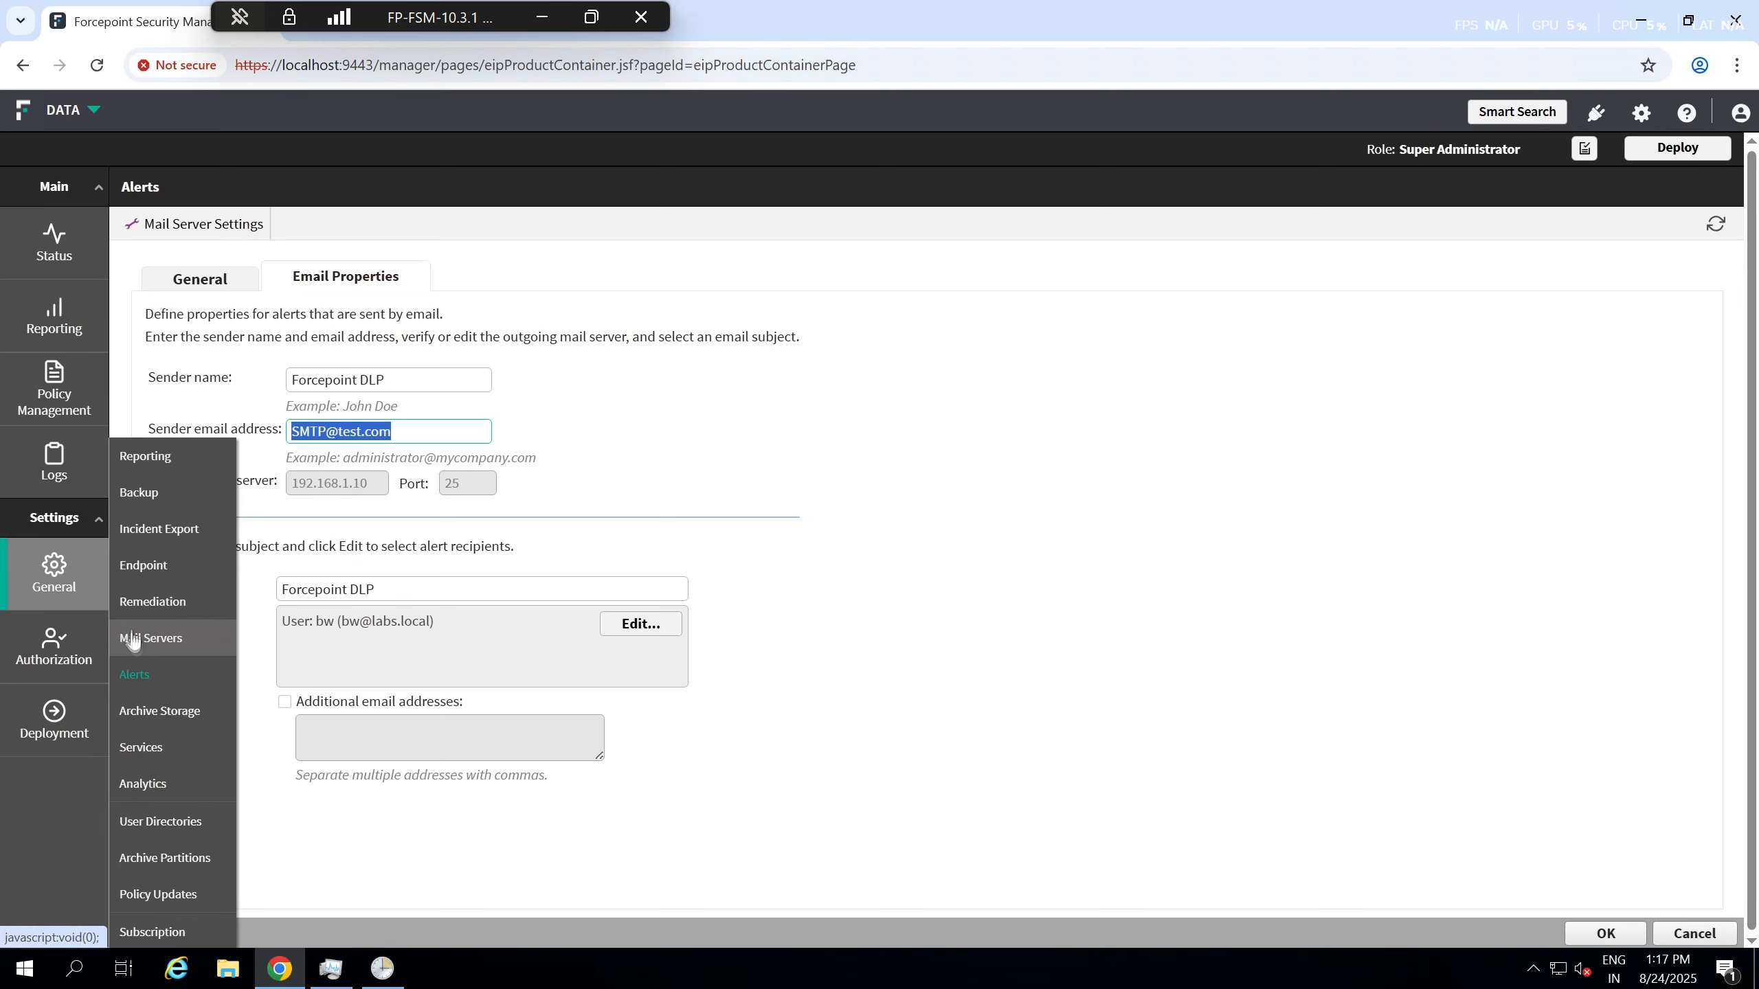
click(476, 528)
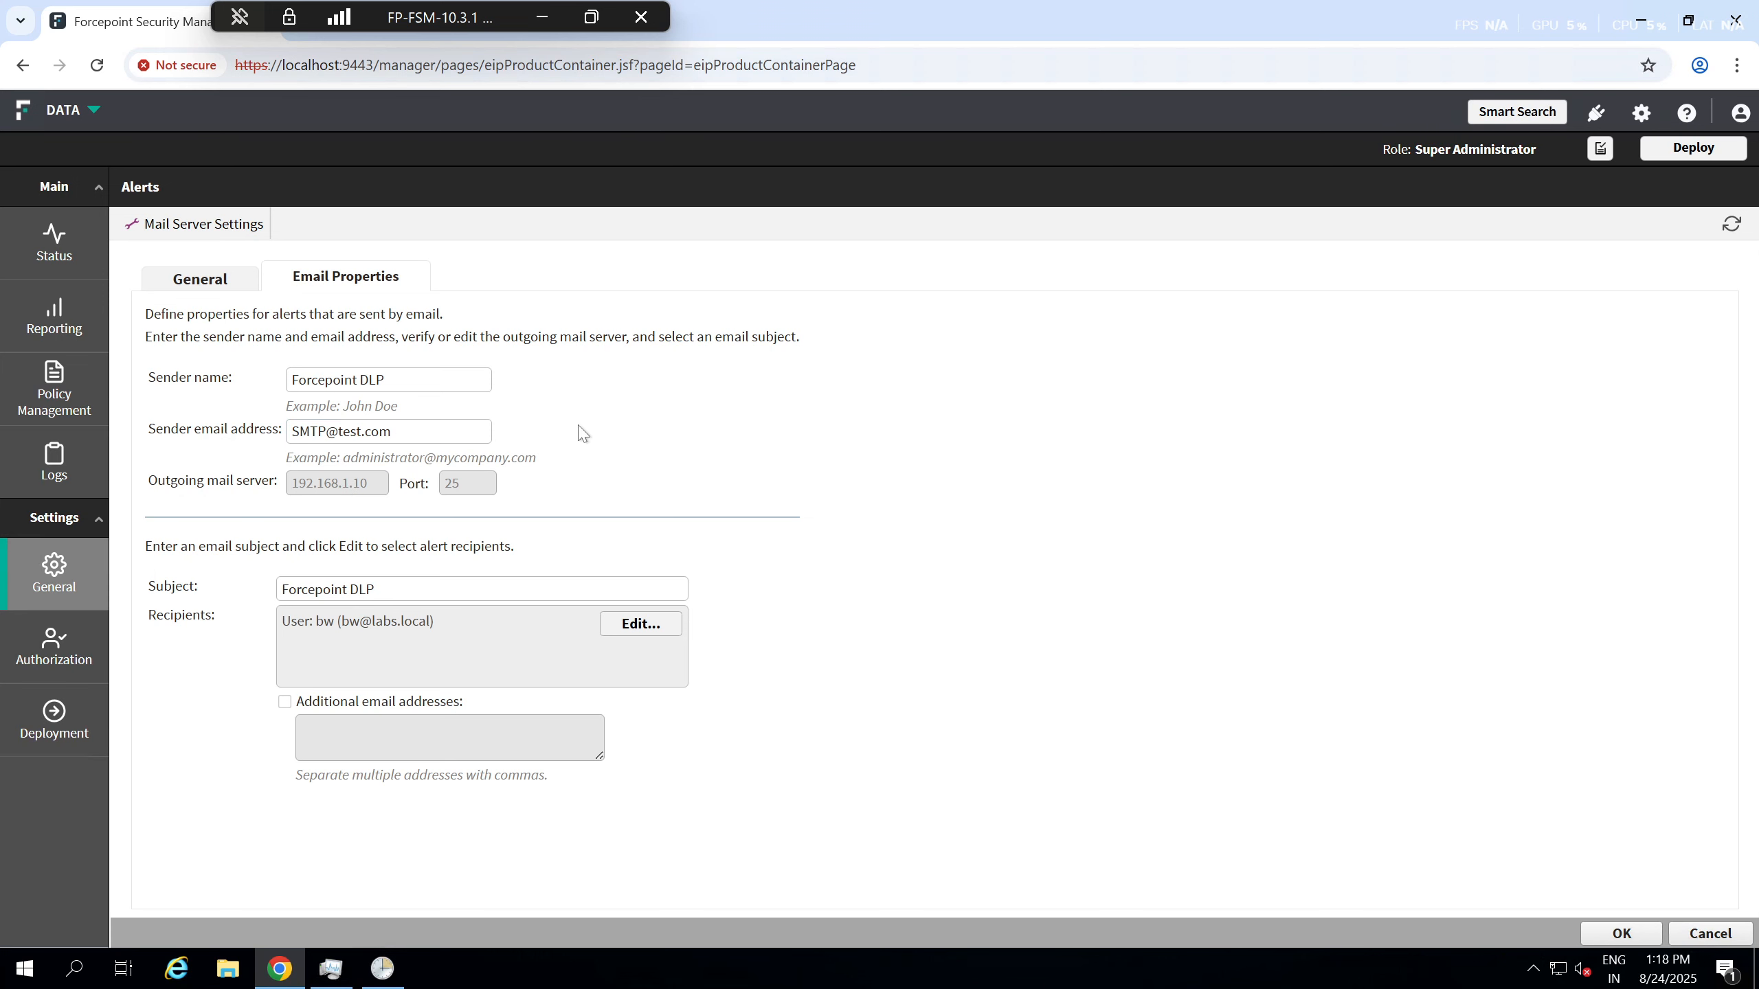
drag(407, 433, 248, 433)
click(536, 444)
click(1620, 933)
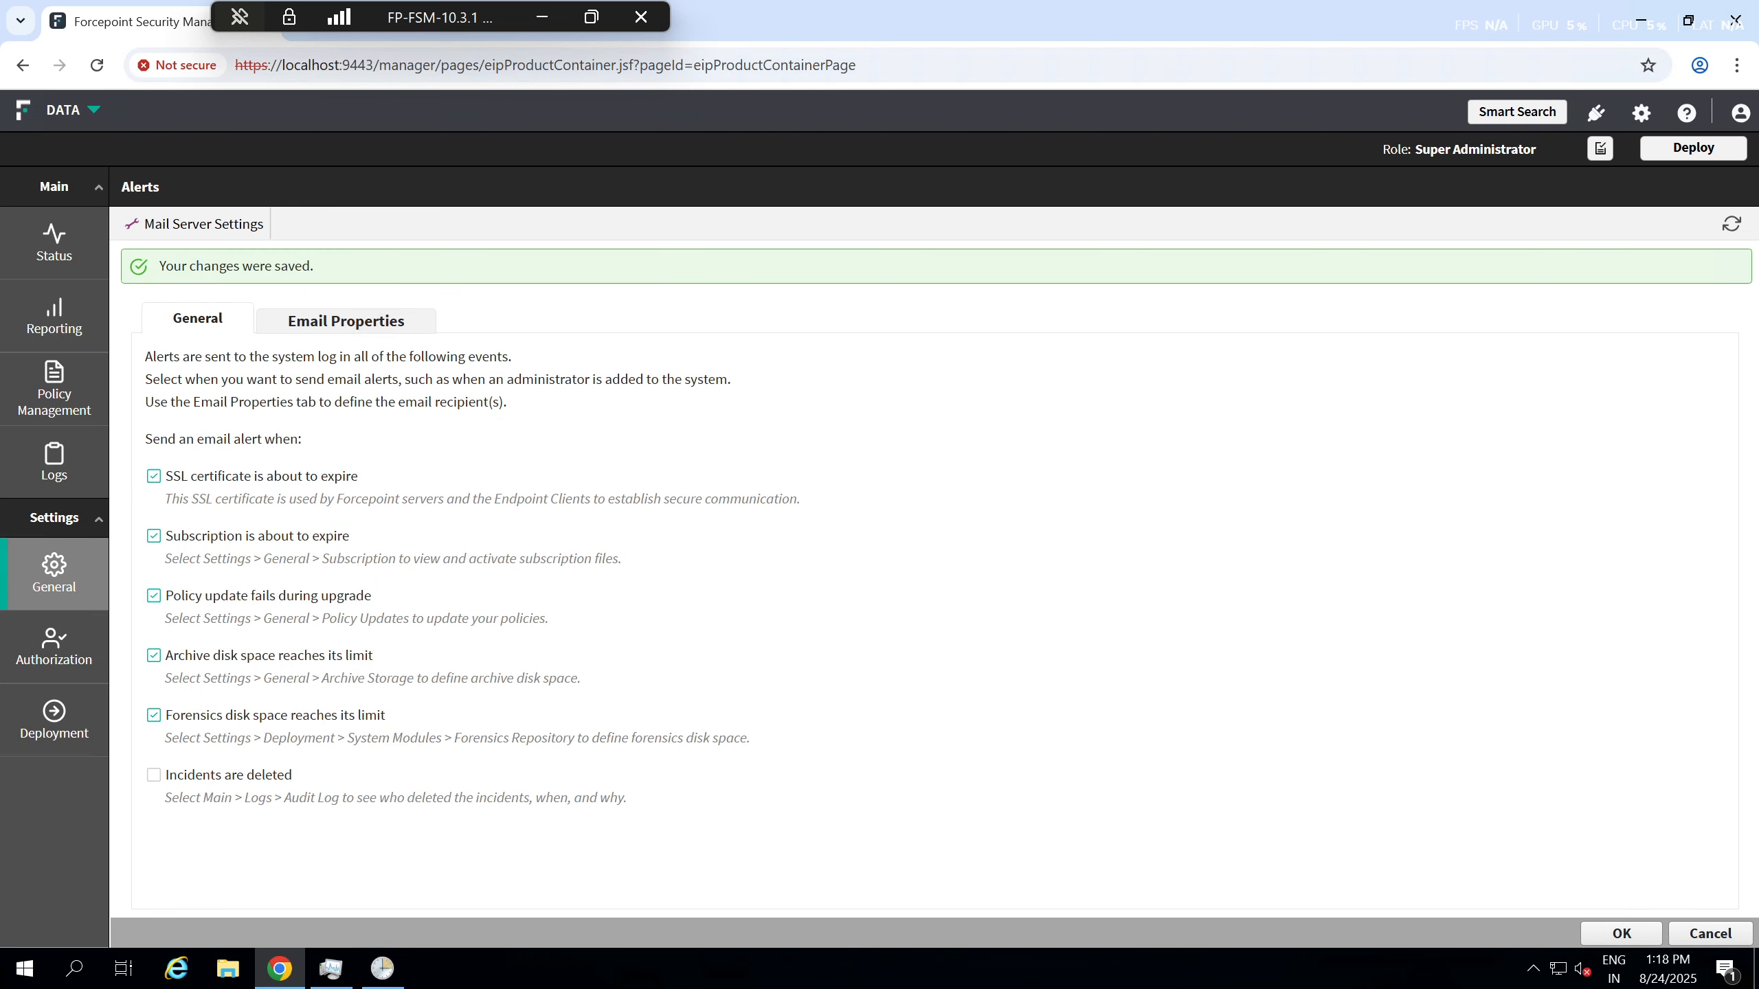
- Open the Archive Storage settings and review the remote storage option, its archive folder and its host address
mouse_move(52, 595)
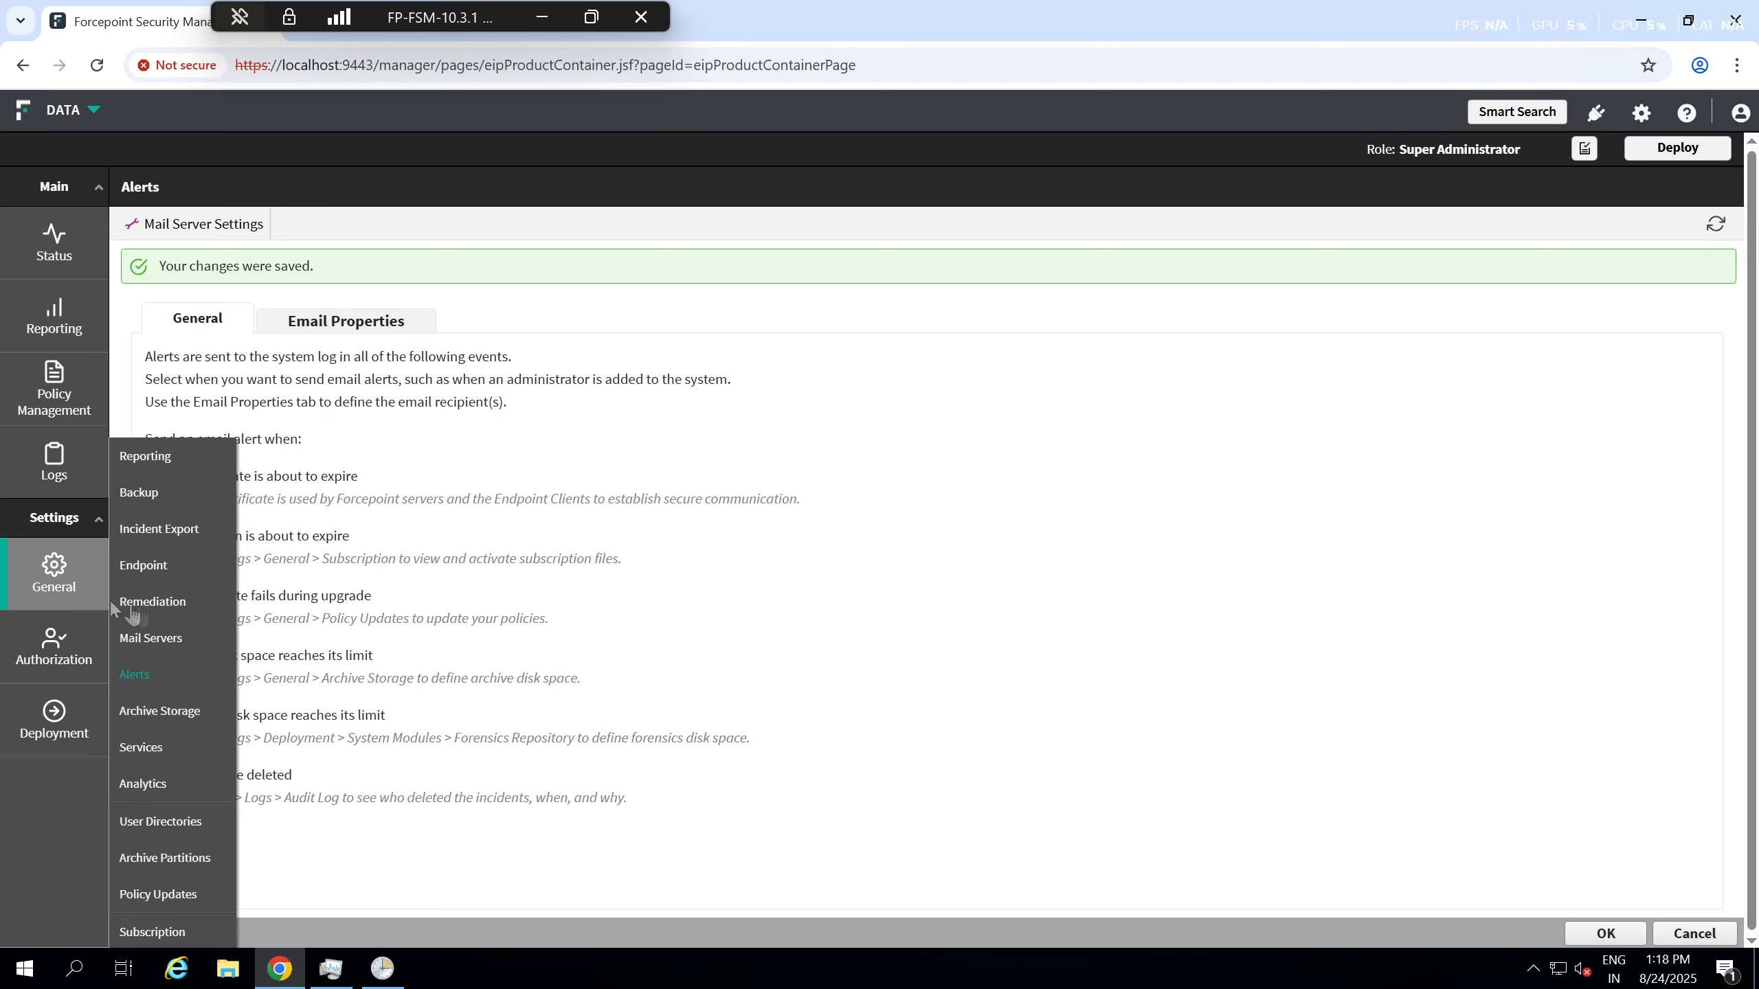
click(165, 714)
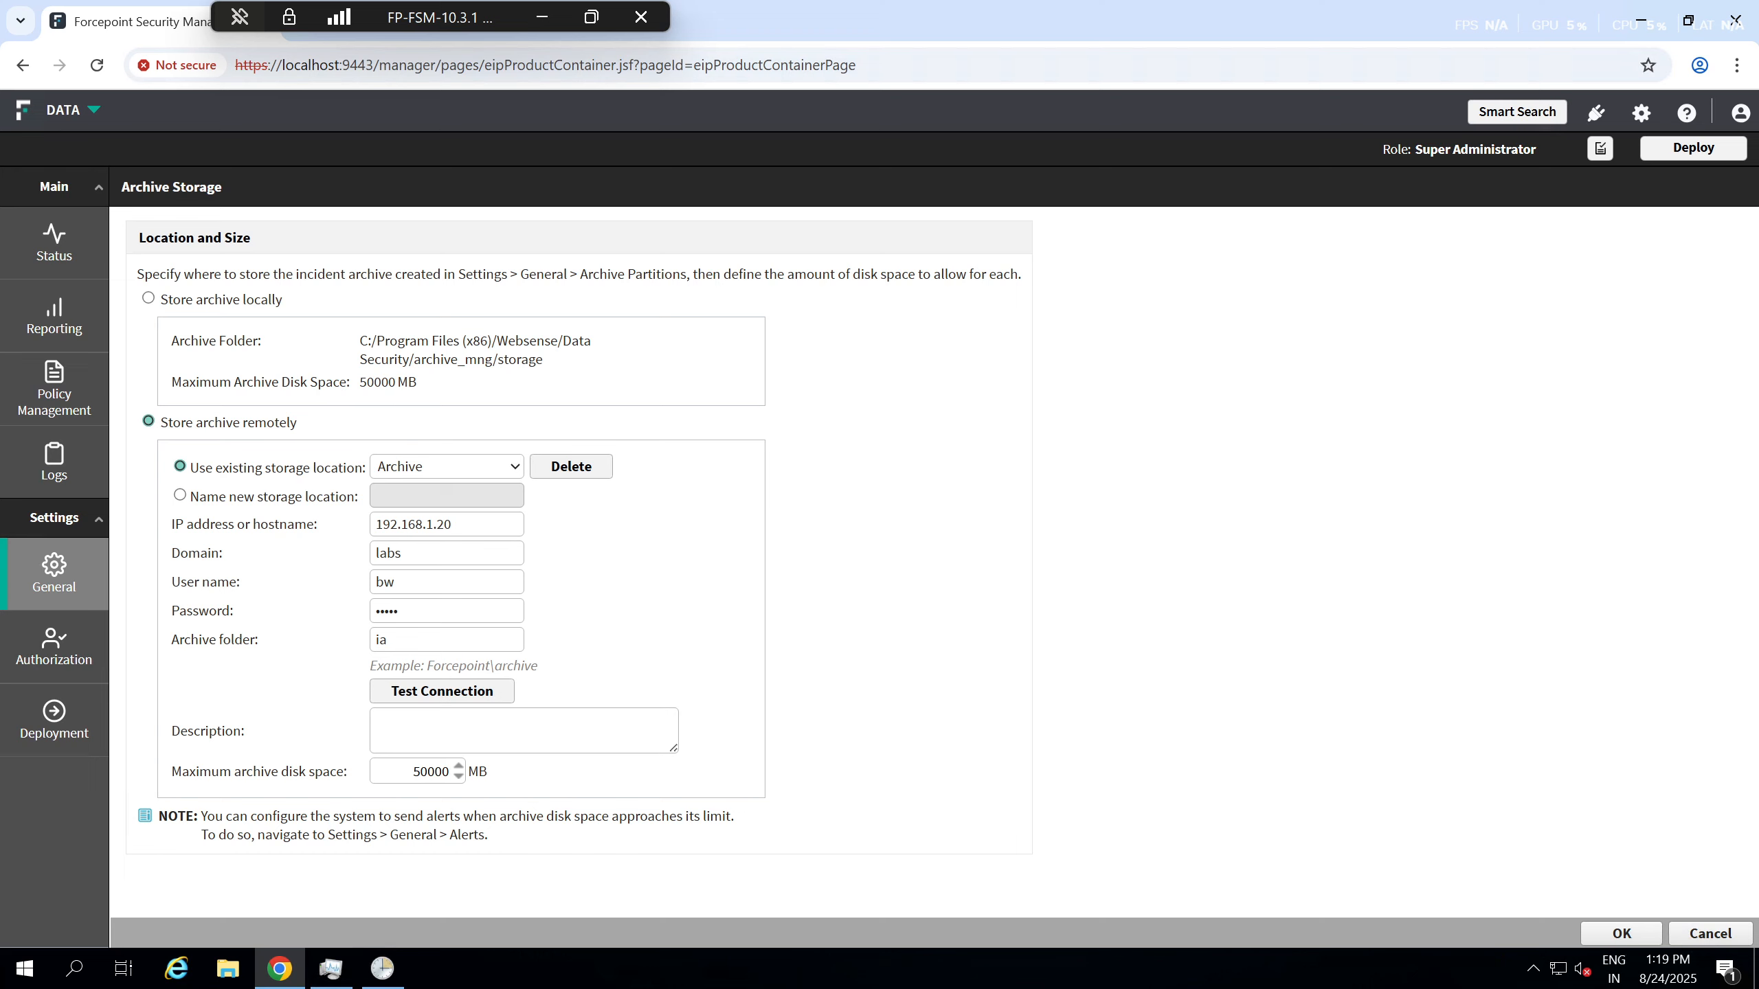
drag(160, 422, 336, 419)
click(329, 426)
drag(330, 430, 160, 423)
click(315, 431)
drag(415, 640, 335, 649)
click(409, 563)
key(shift+Tab)
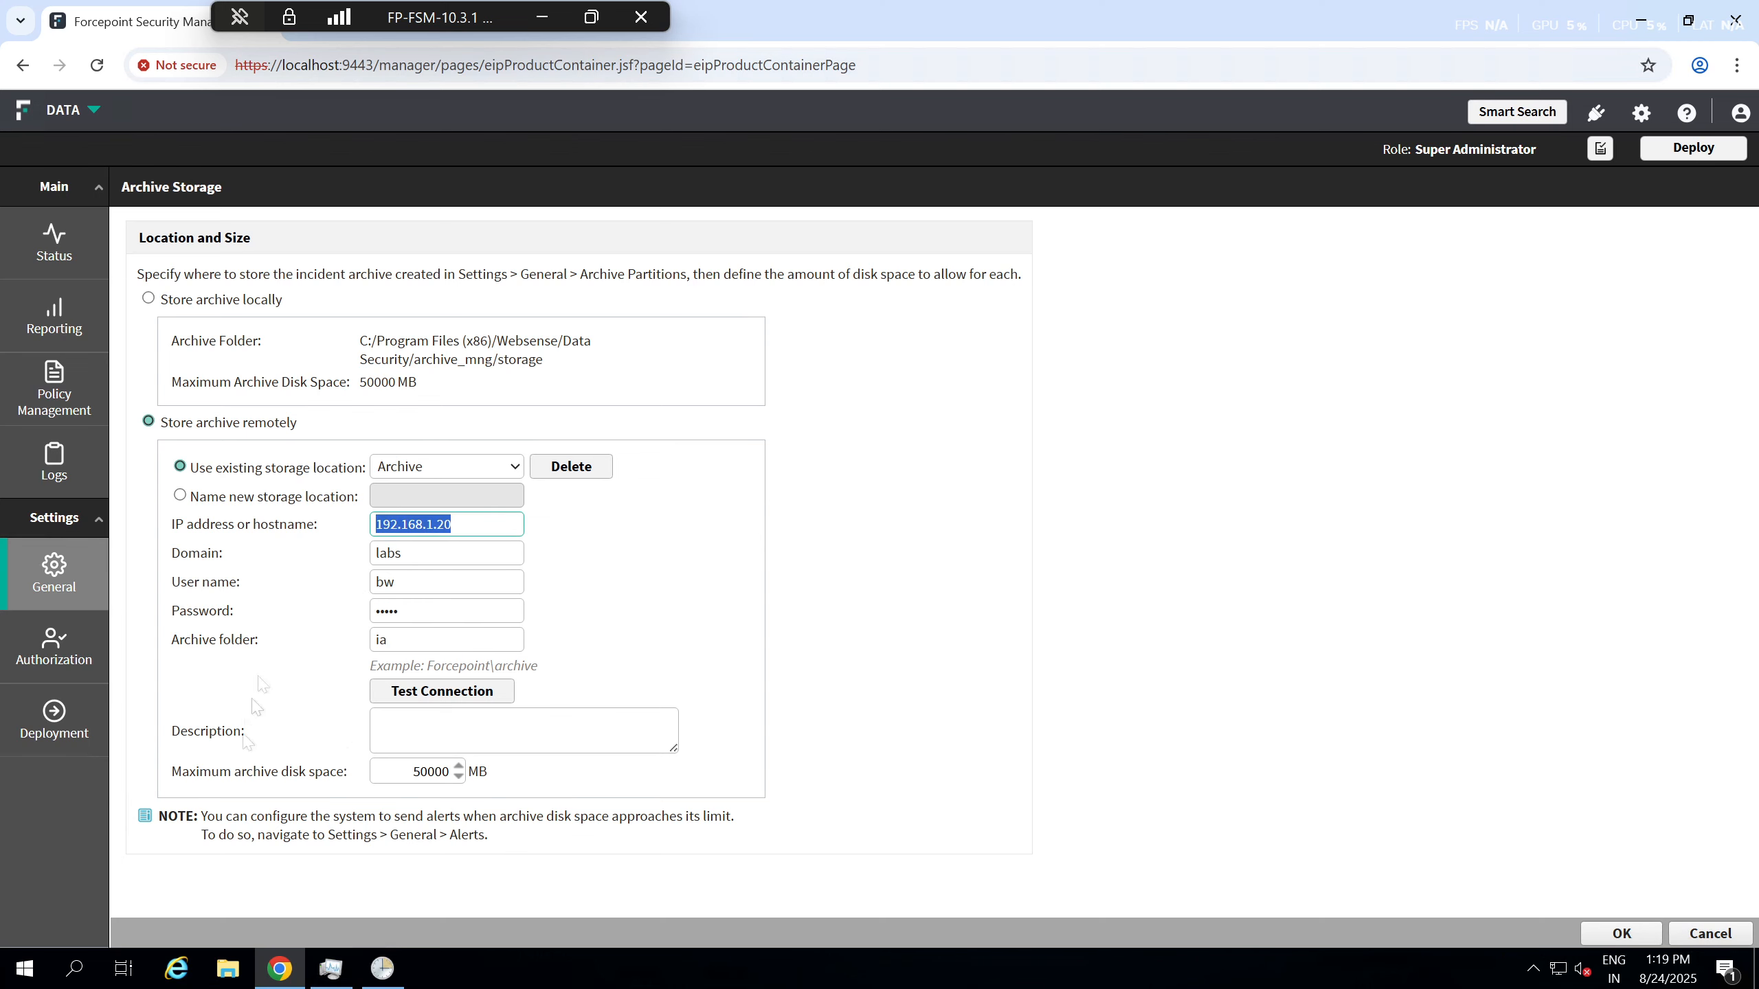
- Browse the network location \\192.168.1.20 from the Windows Run dialog, look inside its ia folder, and close the window
click(60, 973)
text(run)
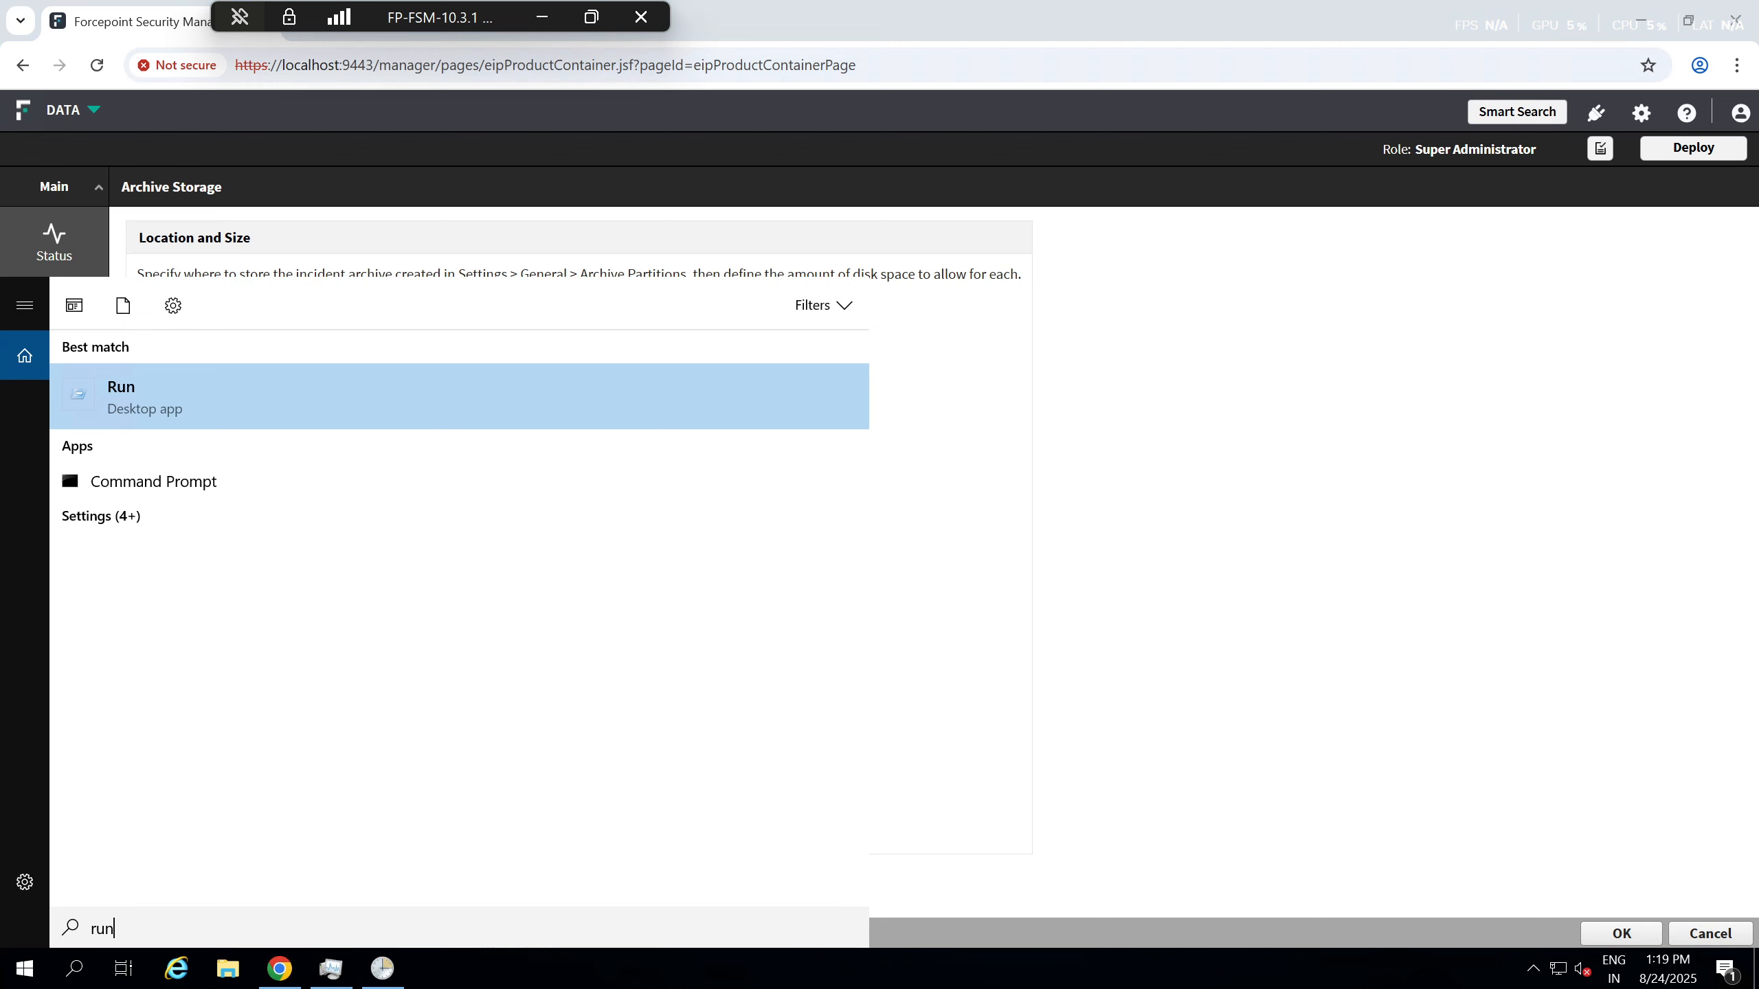
key(Return)
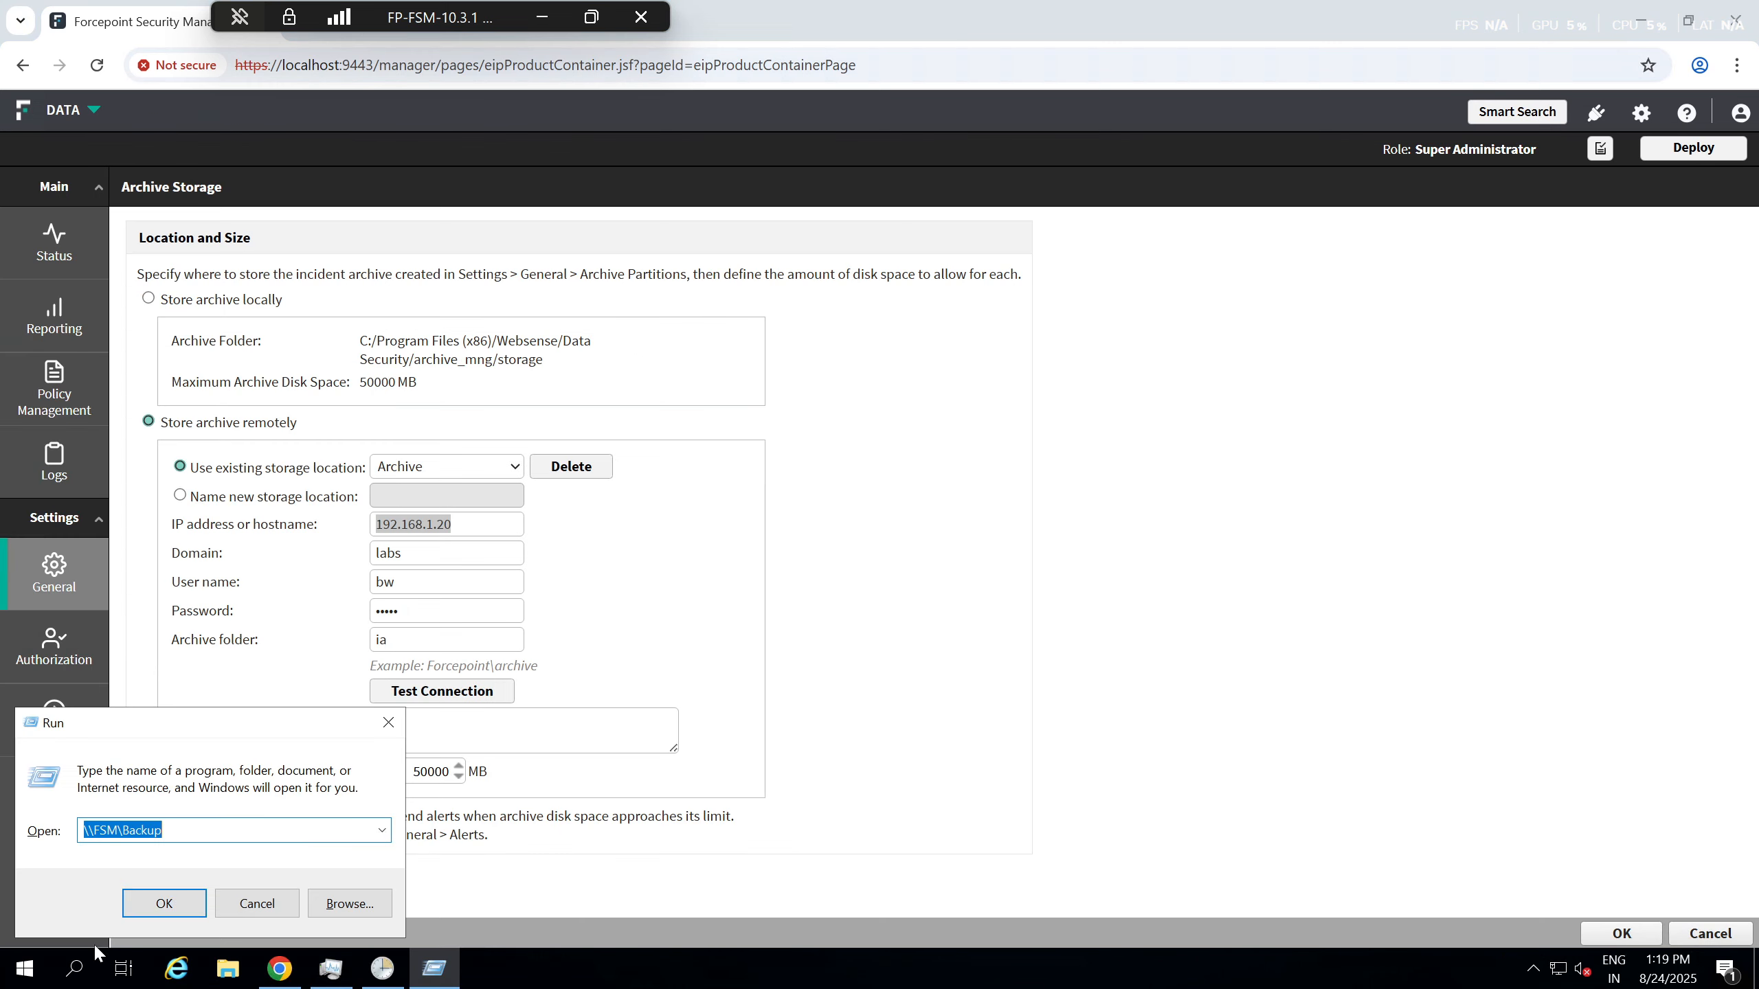
click(381, 830)
click(228, 871)
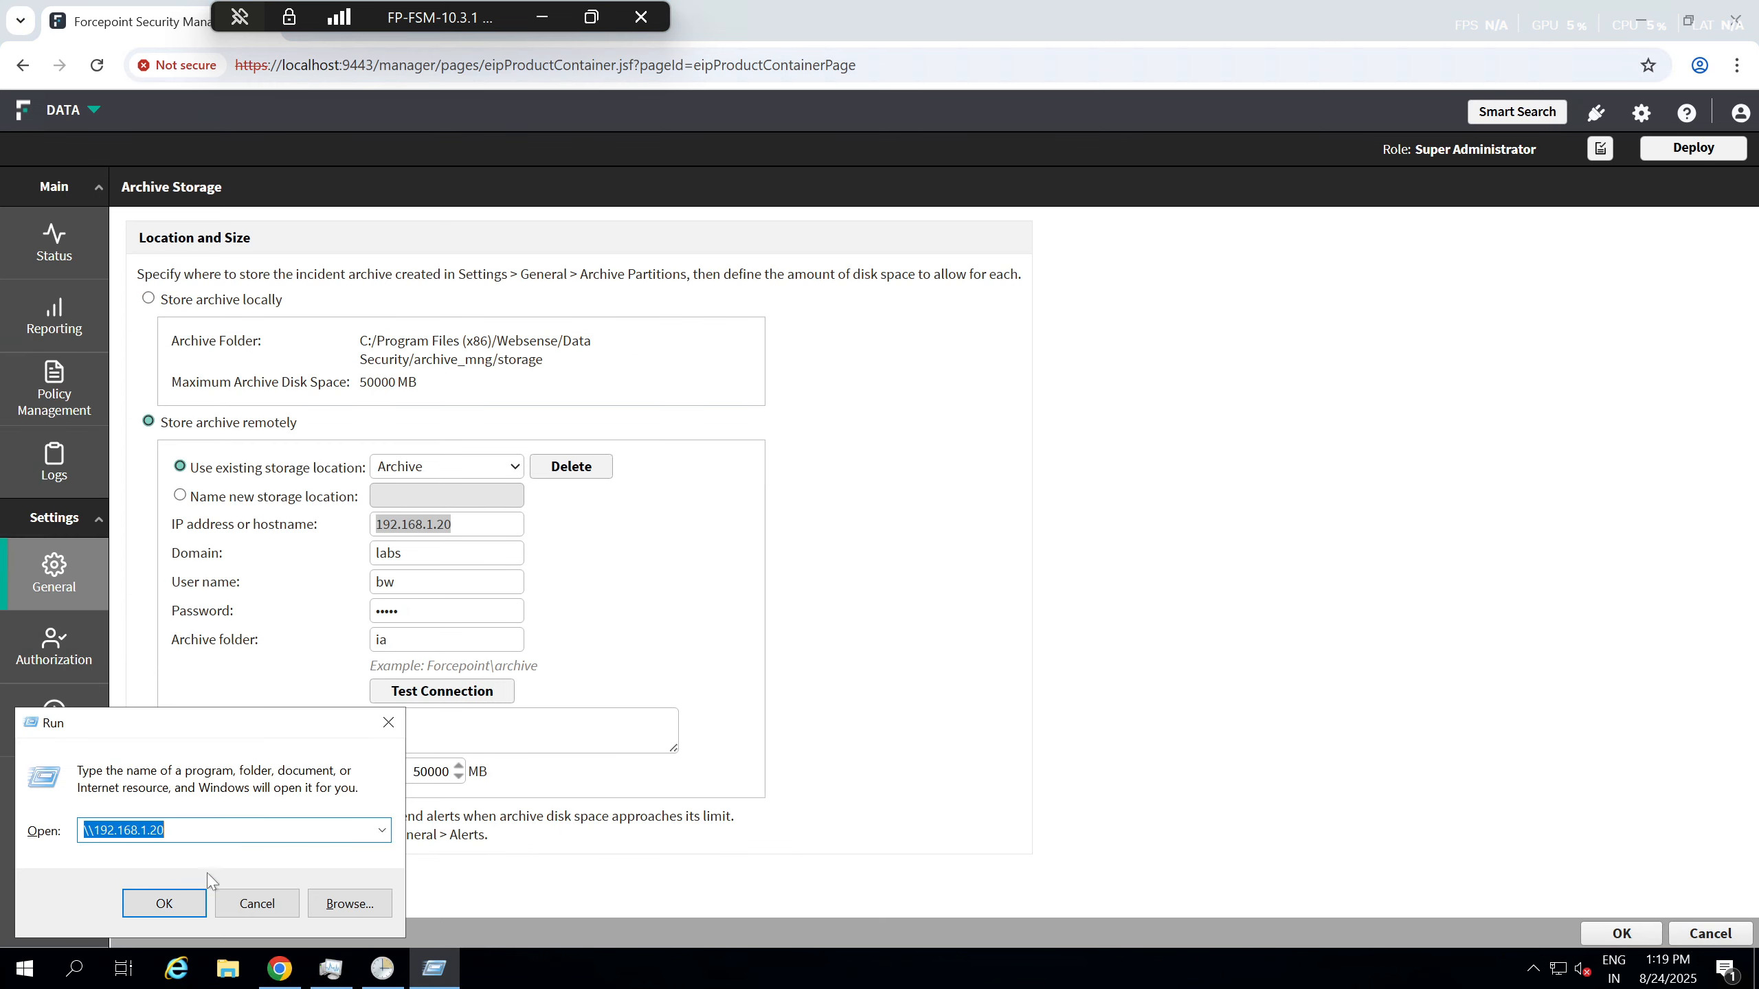
click(164, 904)
double_click(834, 287)
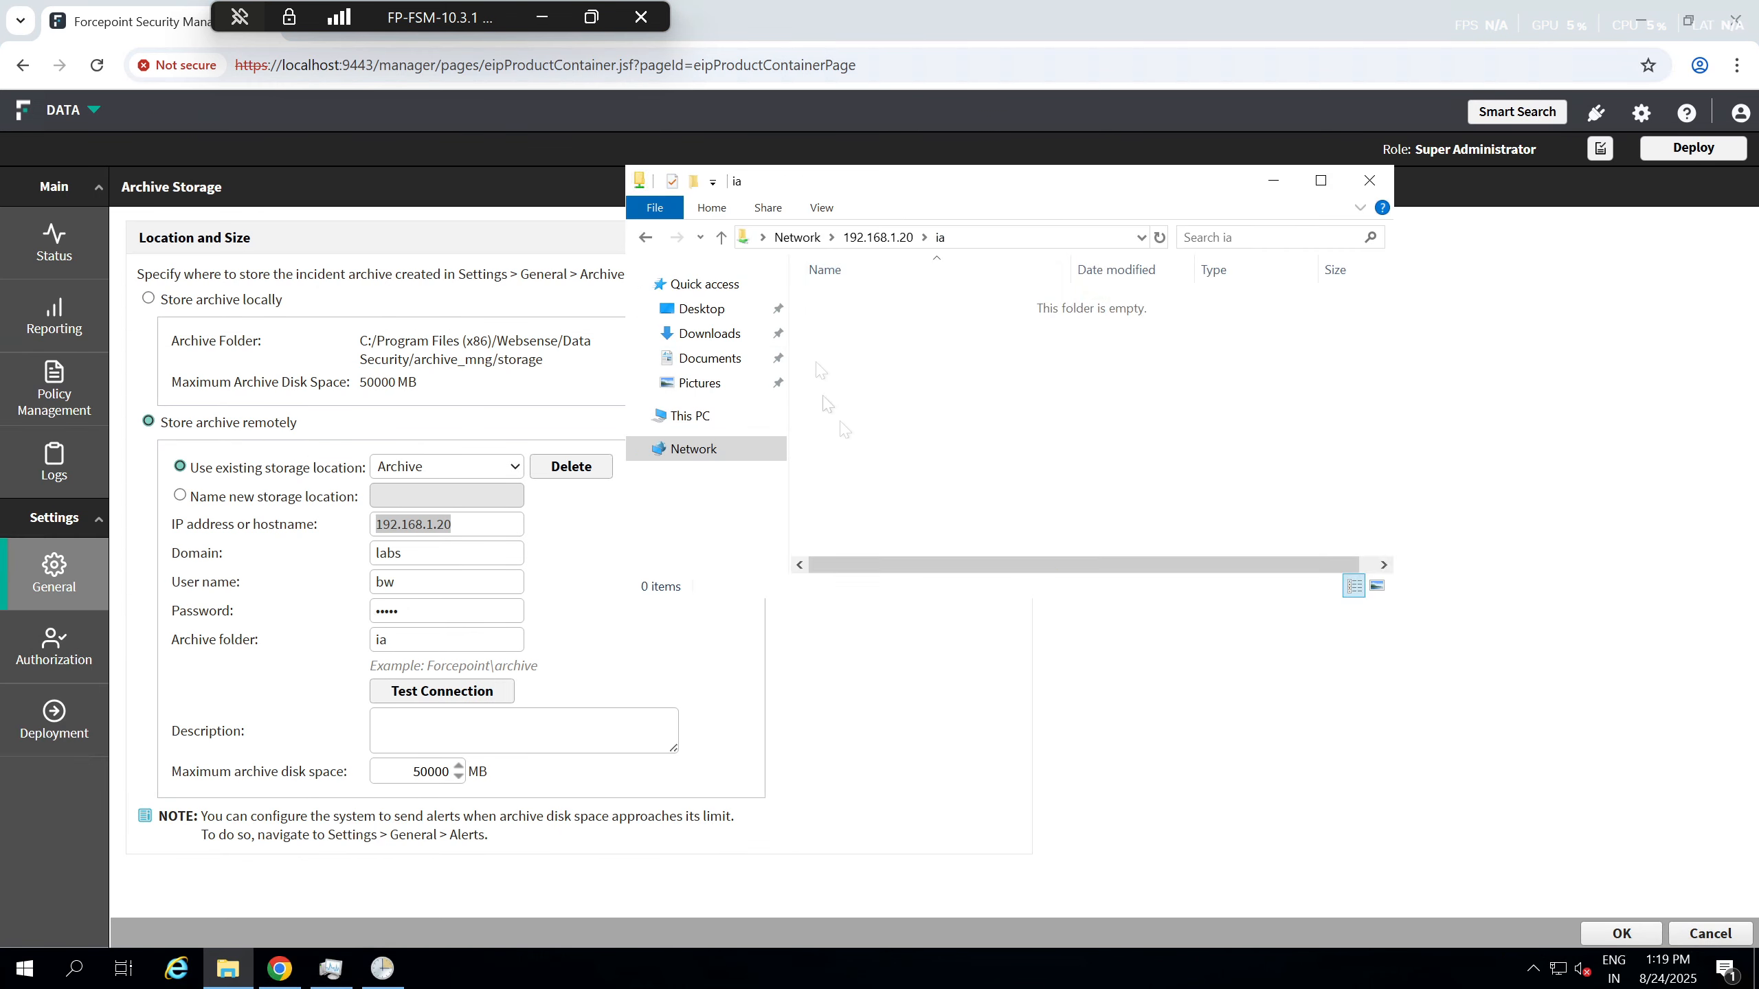
click(1370, 181)
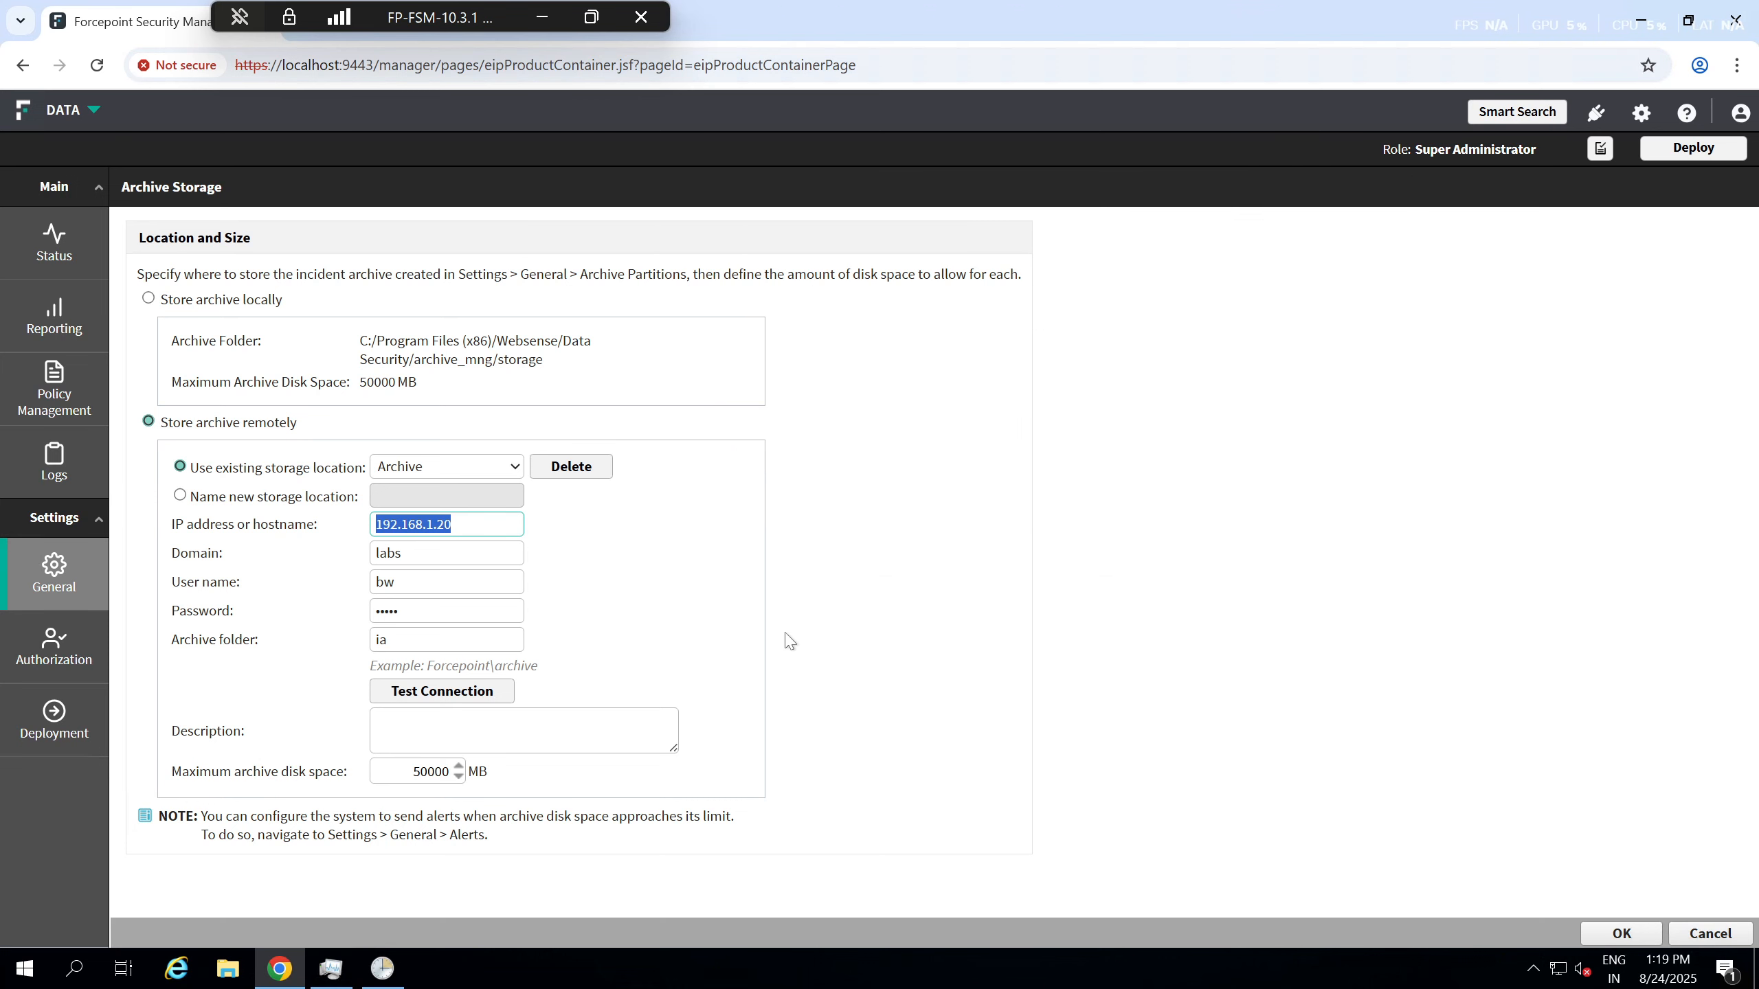
- Test the connection to the remote archive storage at 192.168.1.20 and save the archive storage settings
click(495, 525)
drag(454, 524, 378, 527)
click(762, 543)
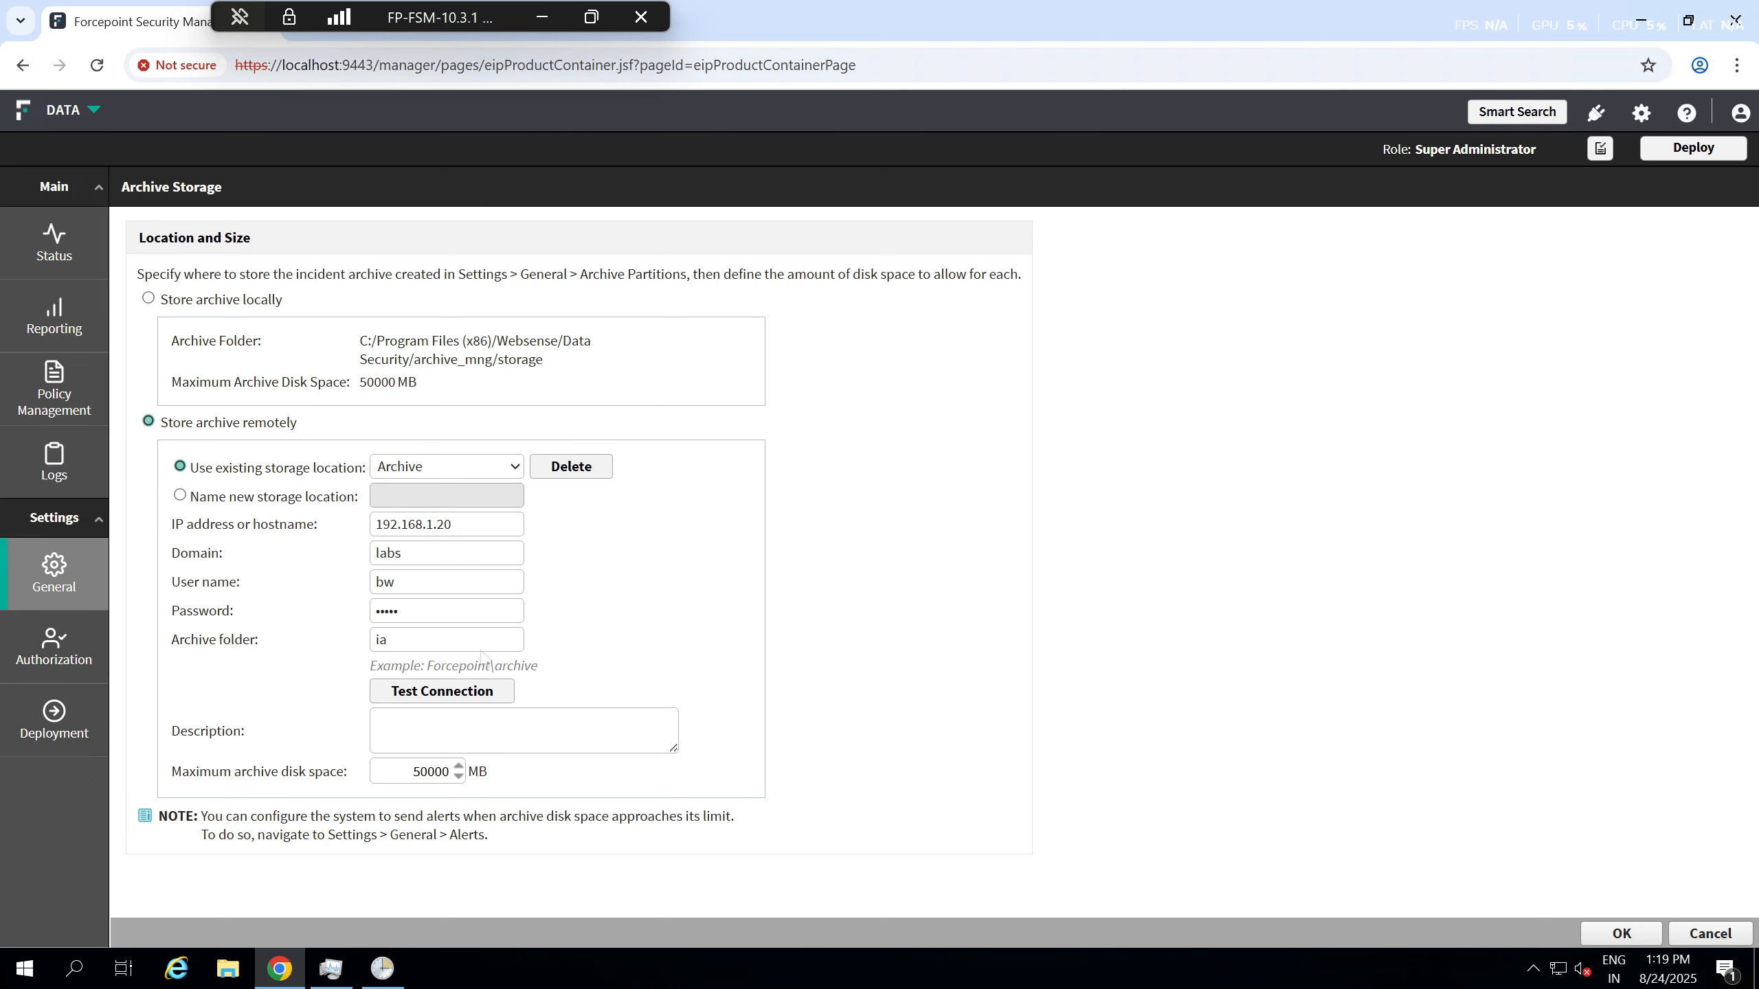
click(423, 693)
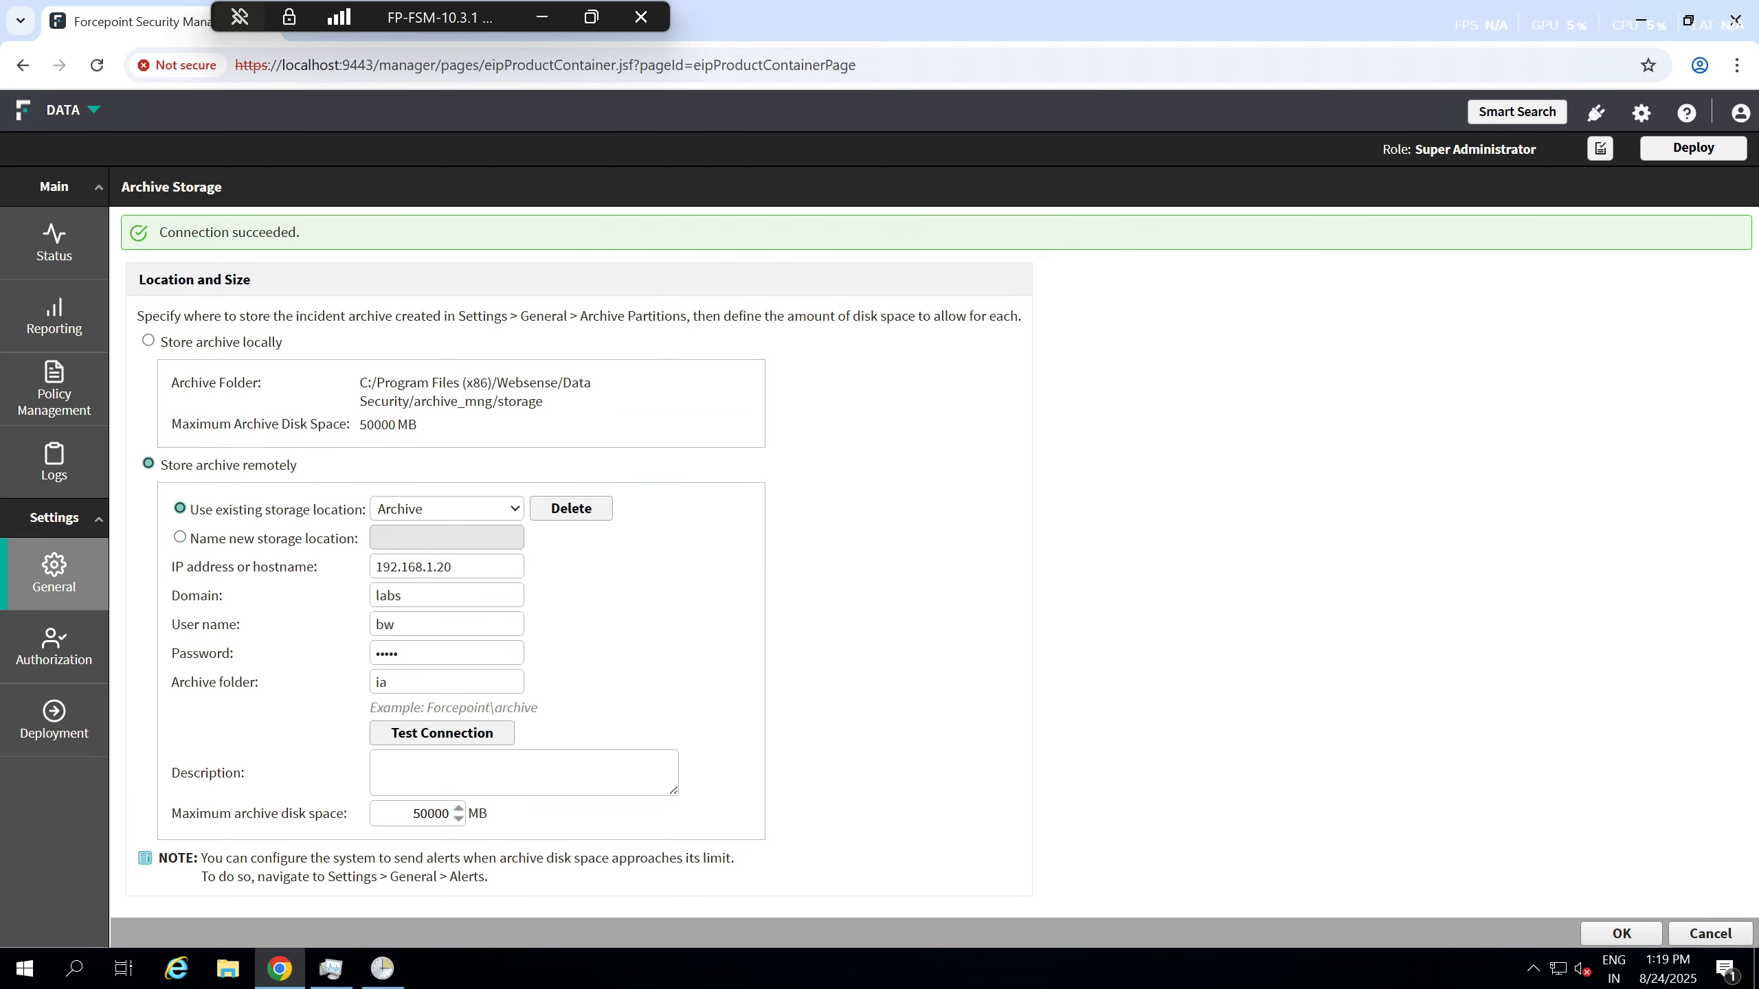
drag(305, 233, 146, 233)
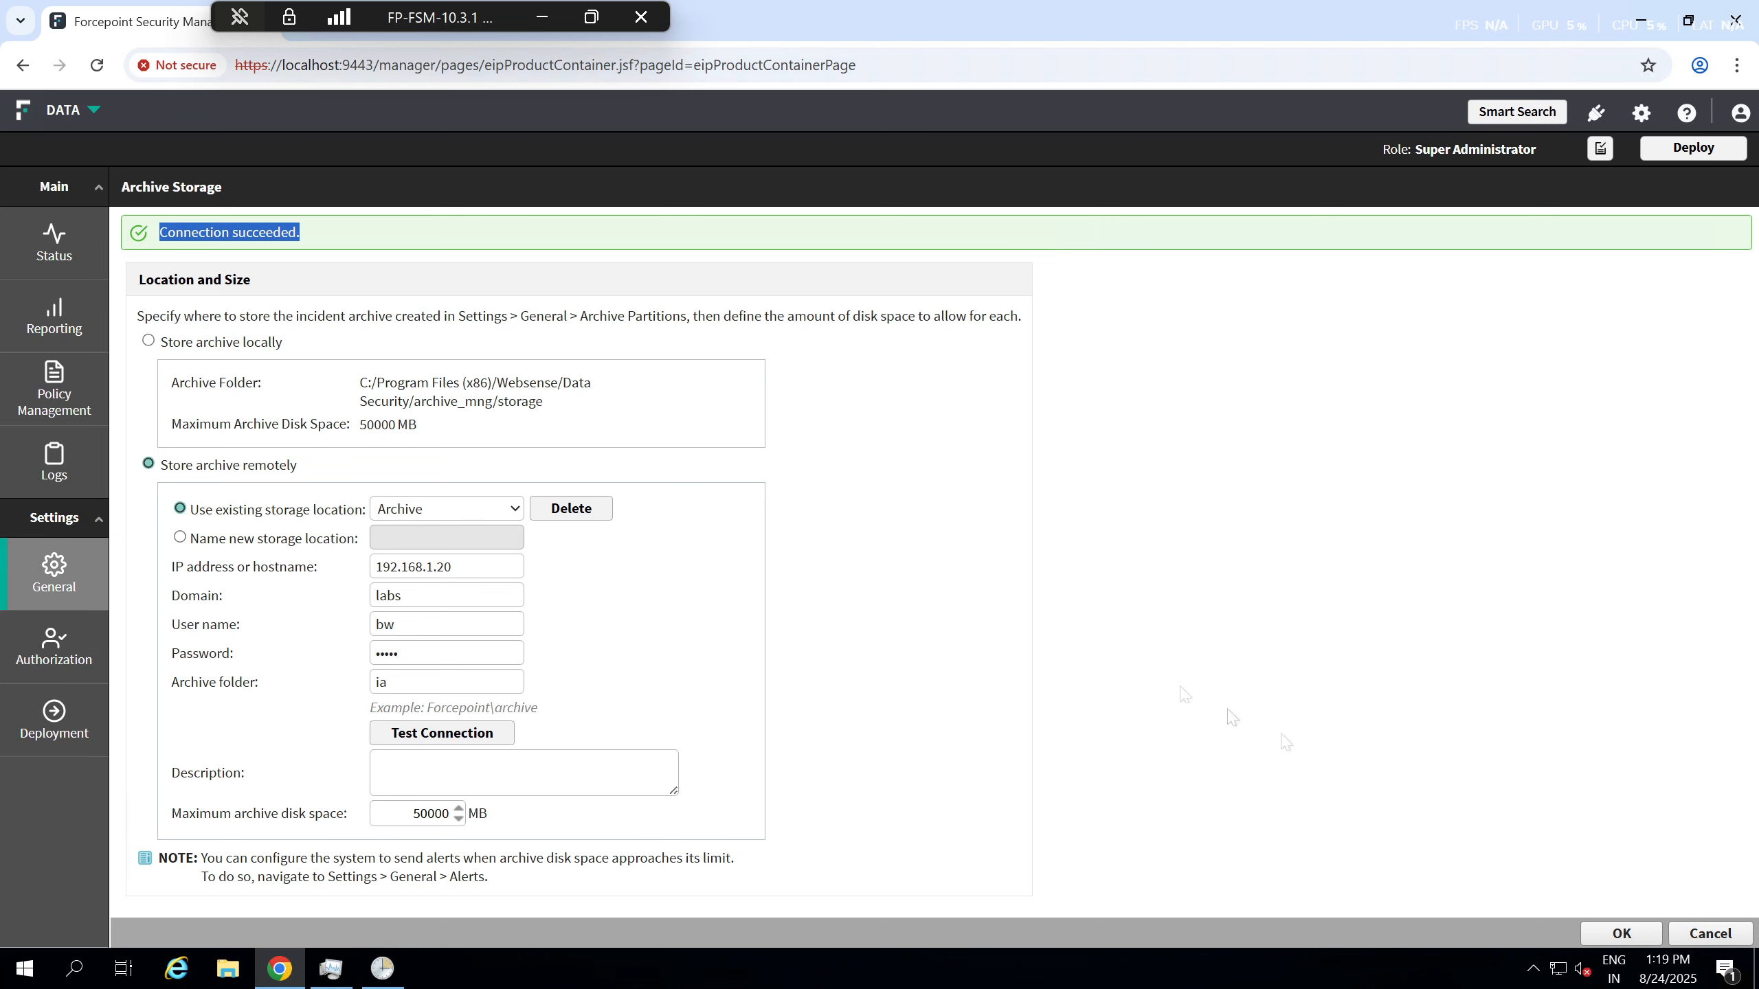
click(1622, 934)
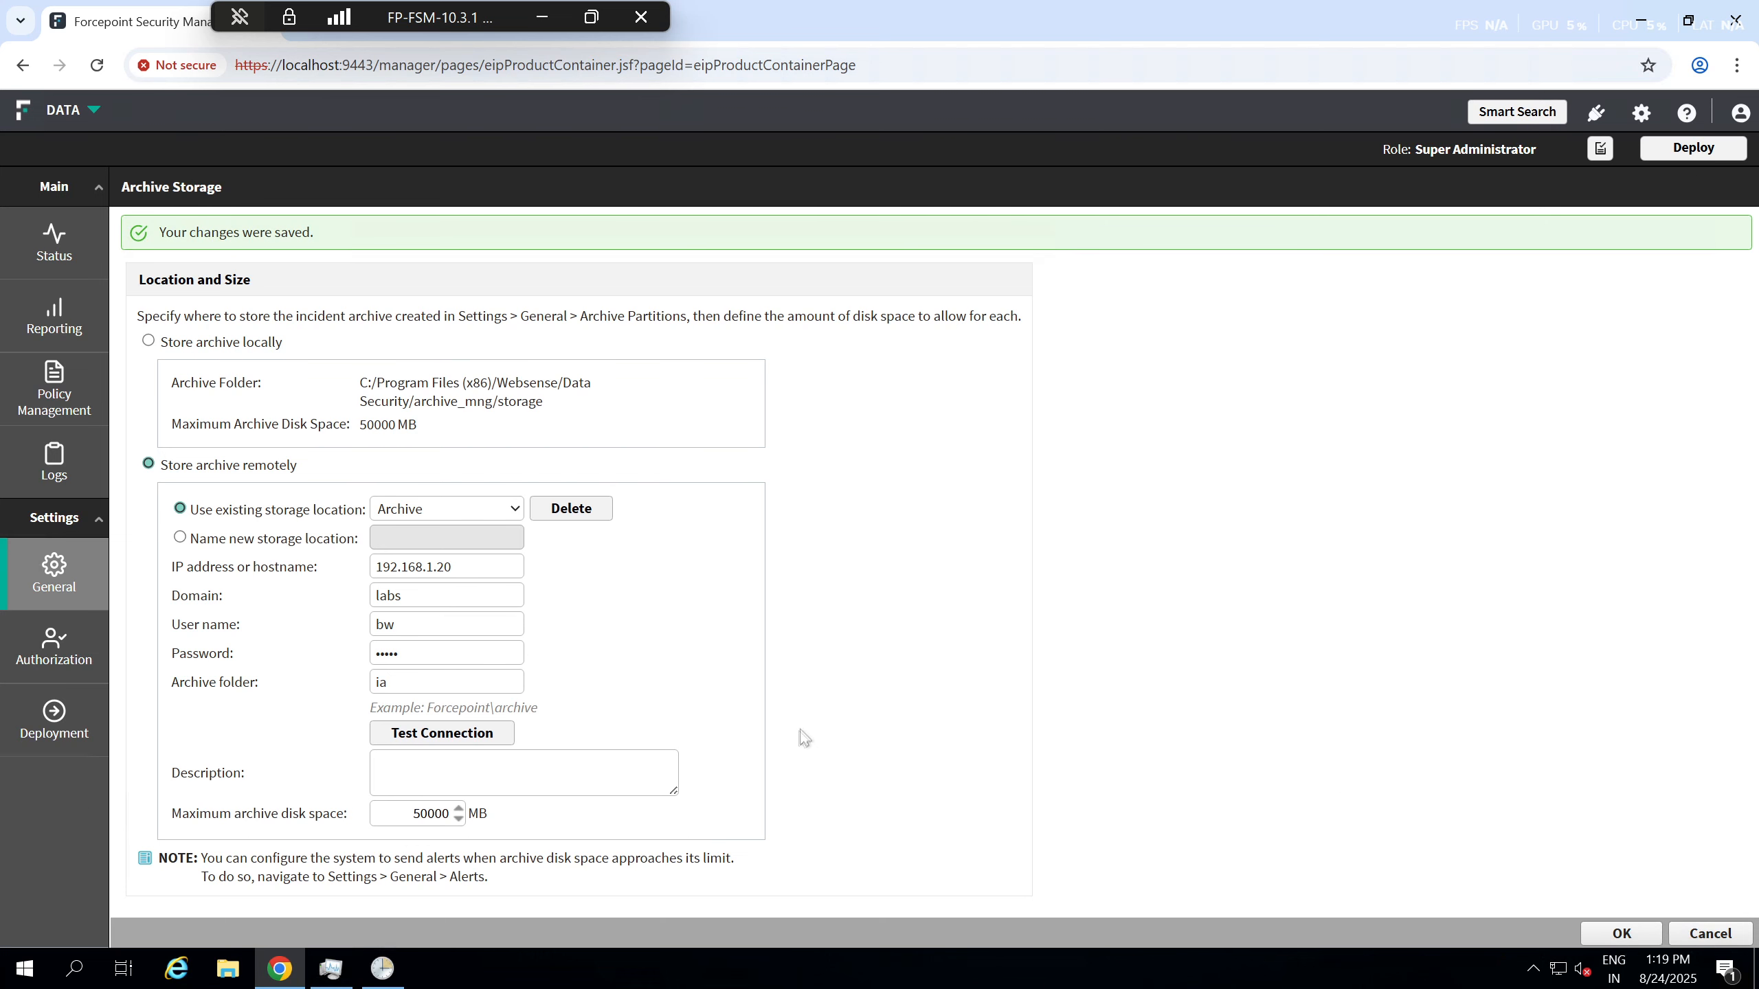
- Open User Directories and examine the type options and connection fields for a new directory server, then cancel without adding one
mouse_move(89, 589)
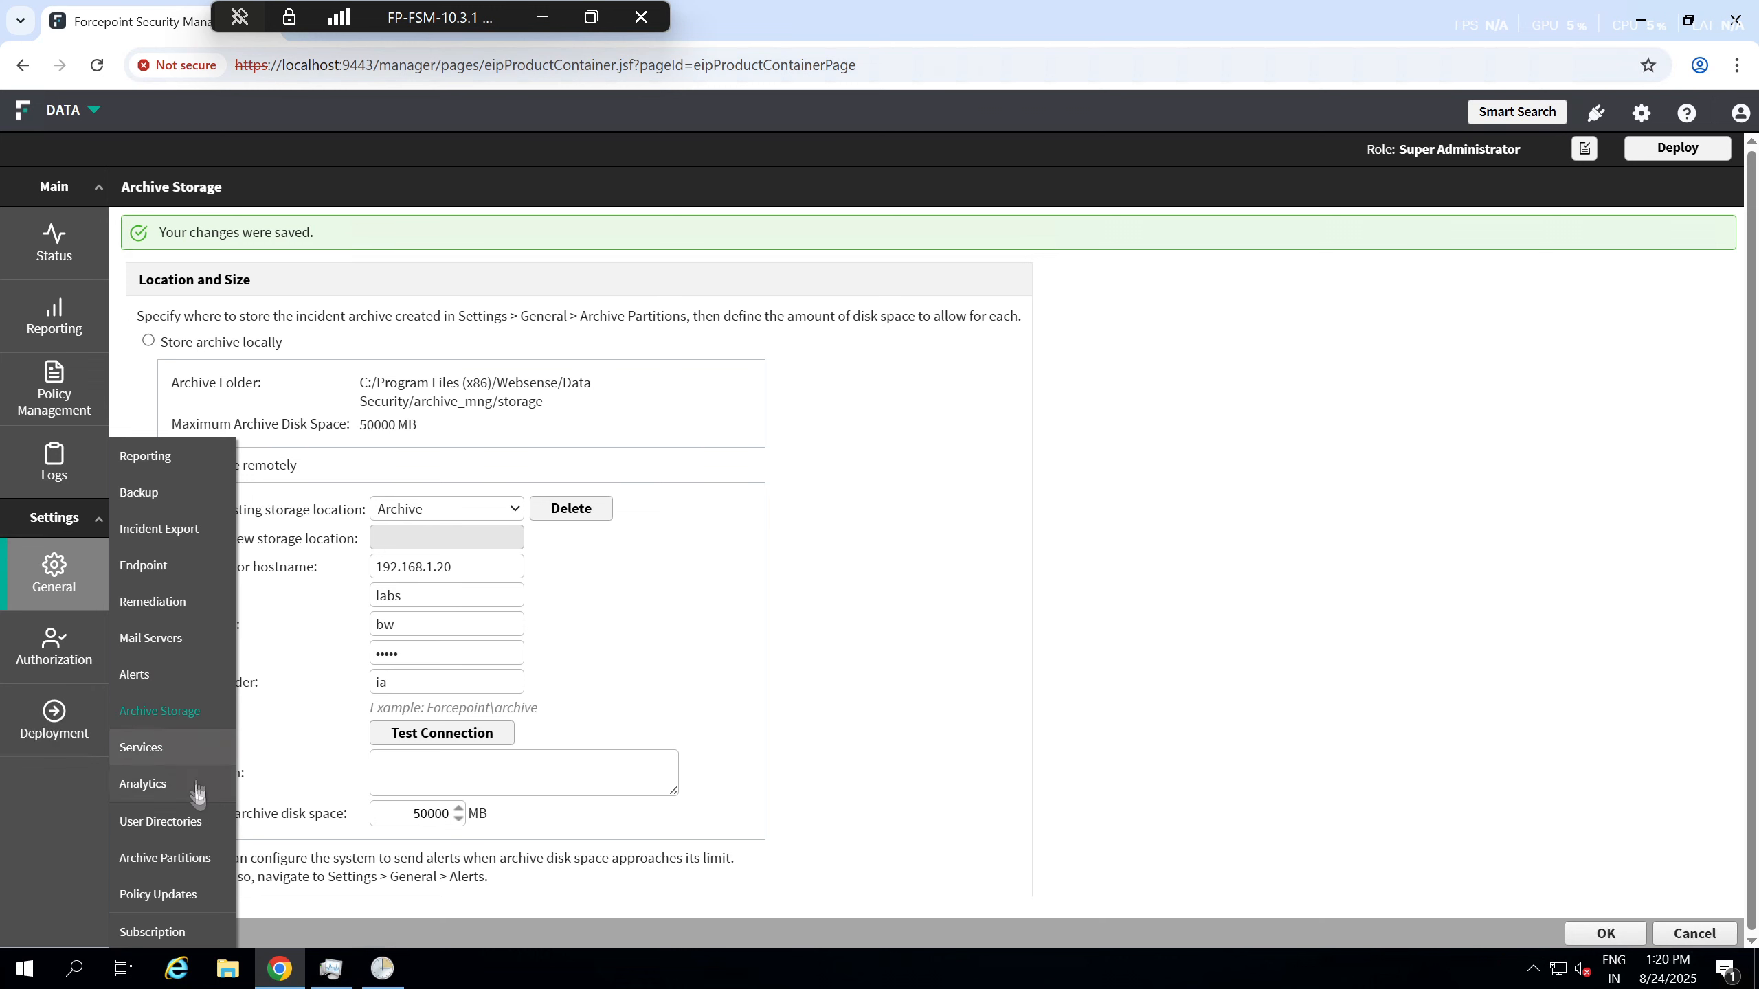
click(154, 825)
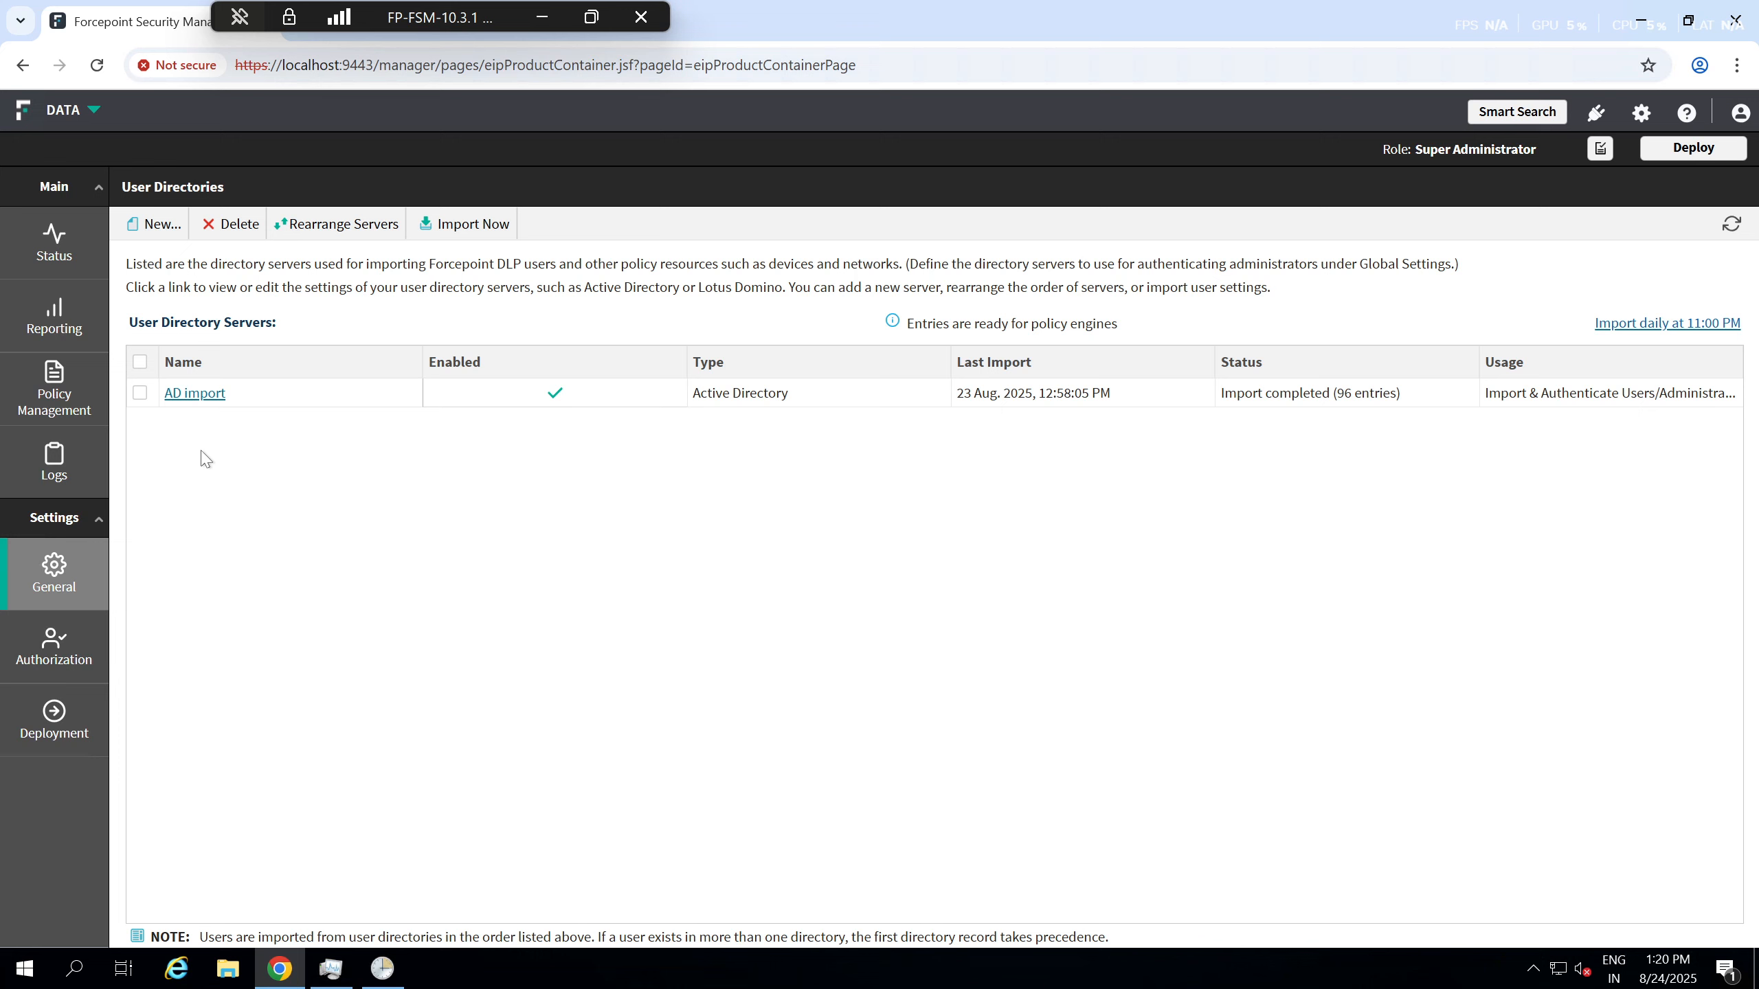
click(159, 226)
click(303, 239)
click(220, 298)
click(248, 276)
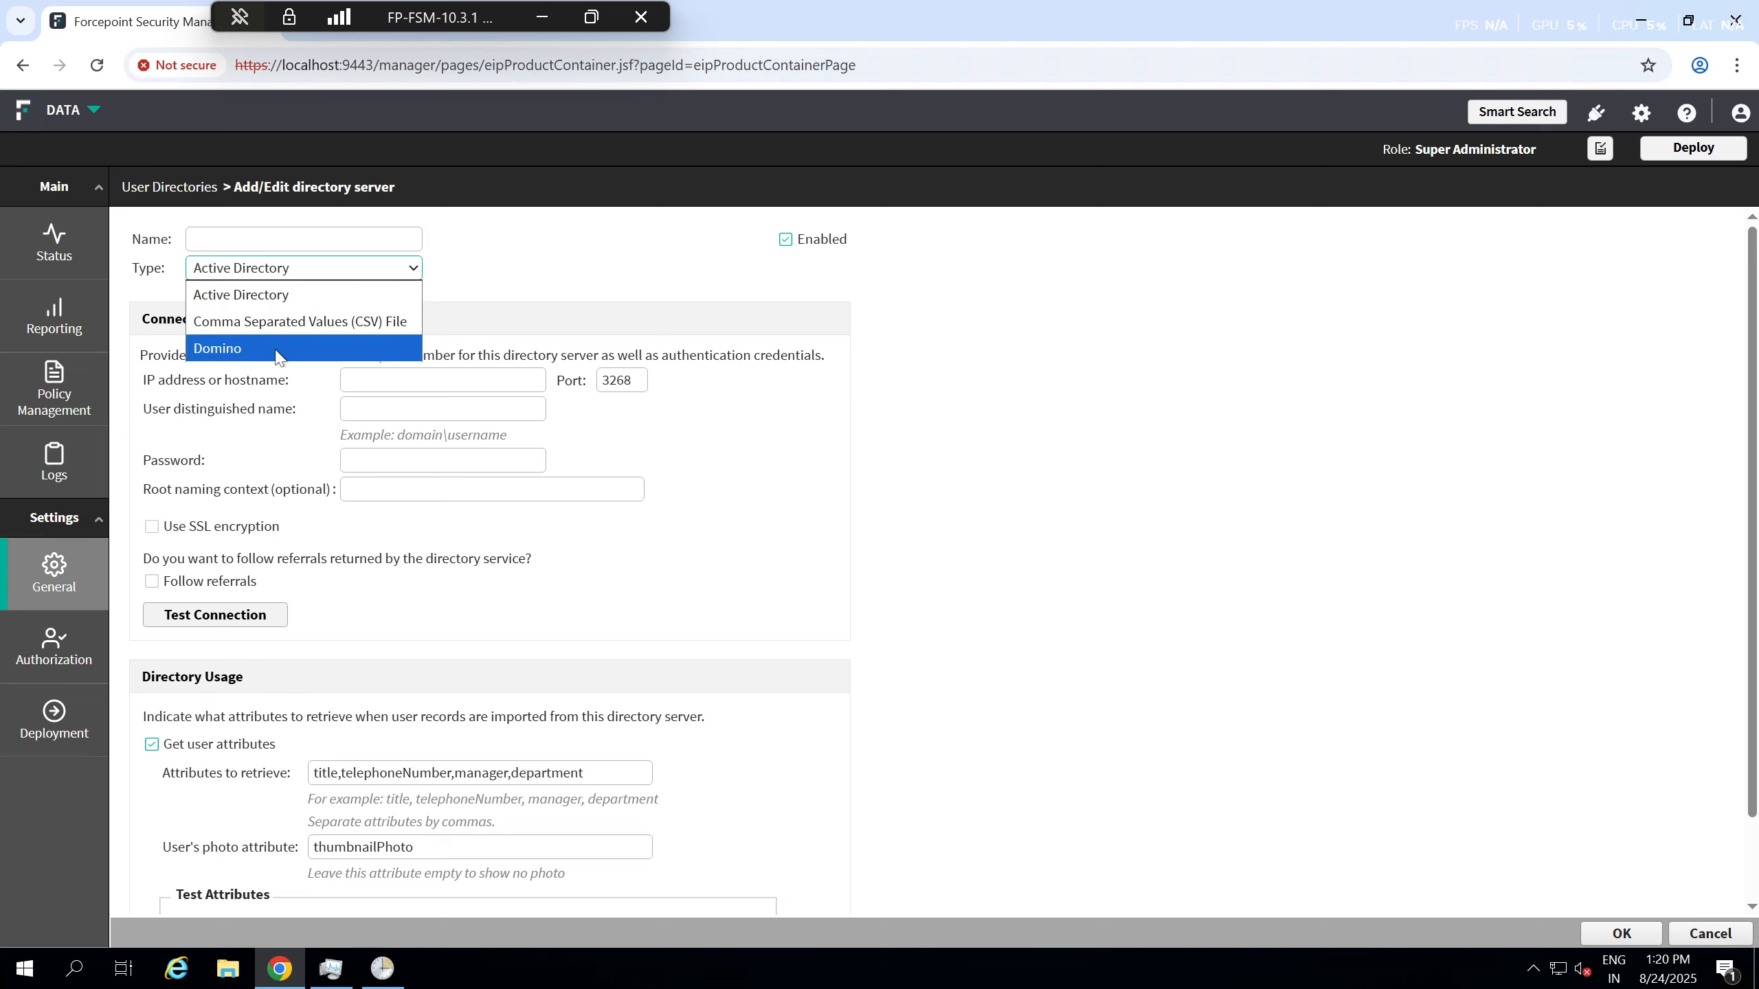
click(288, 297)
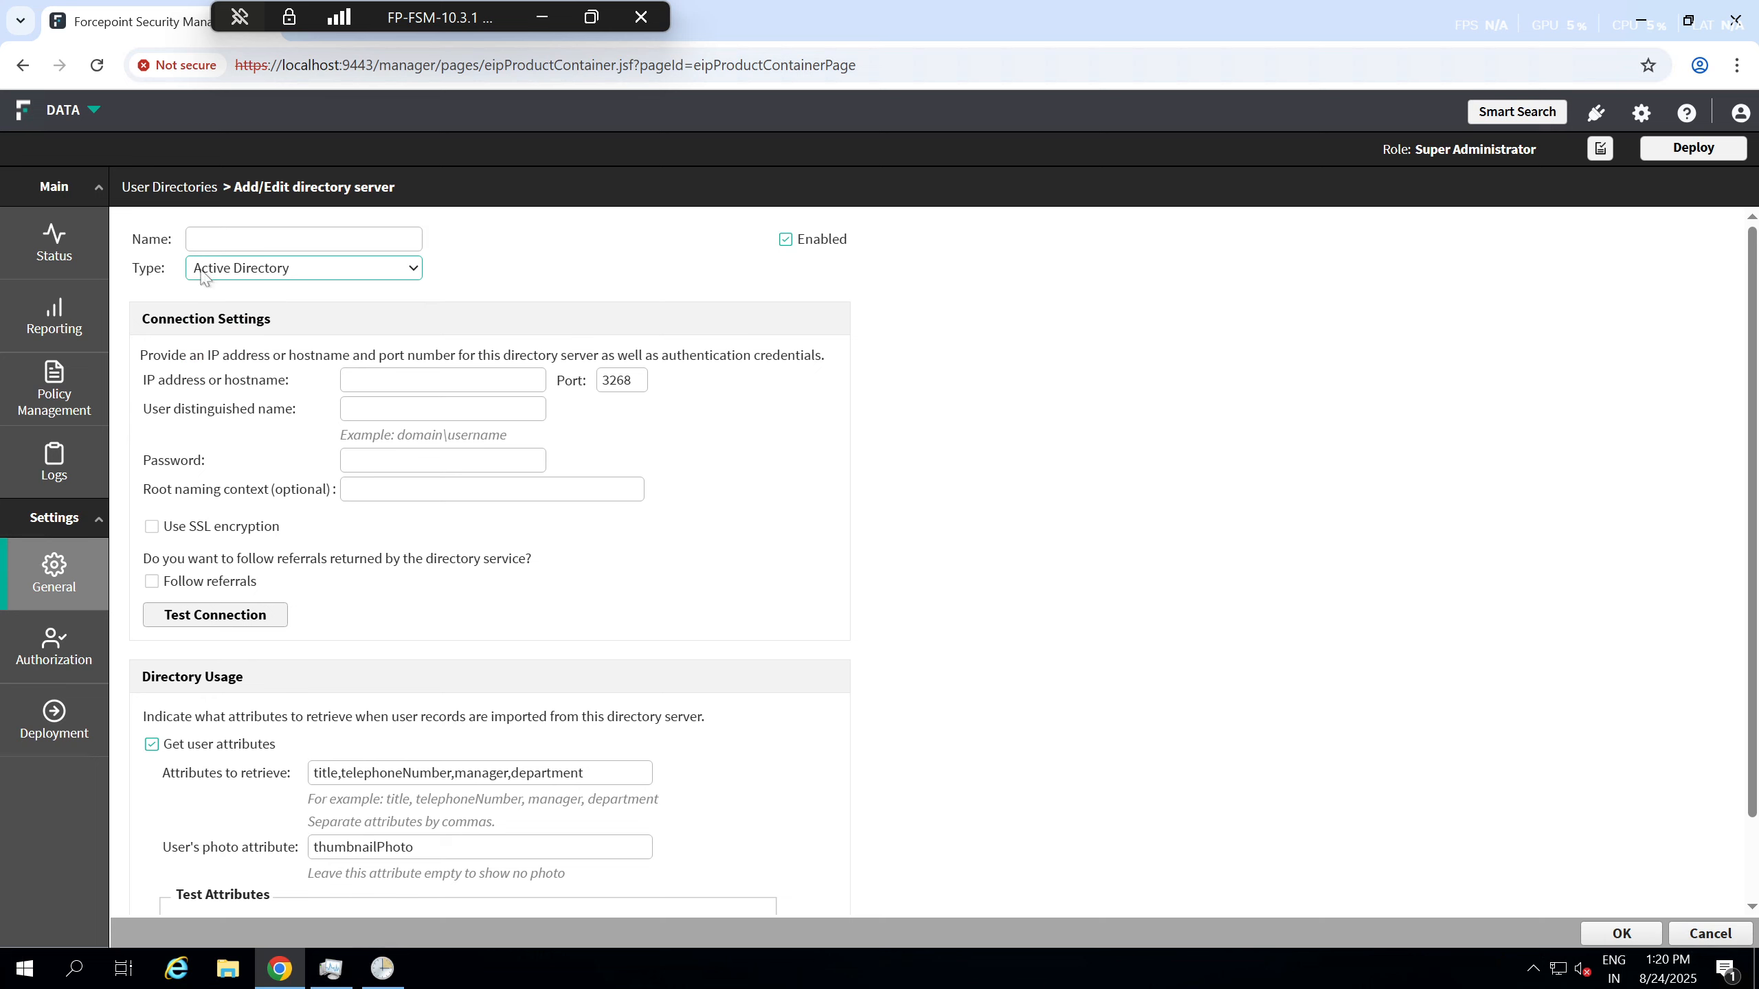
click(354, 380)
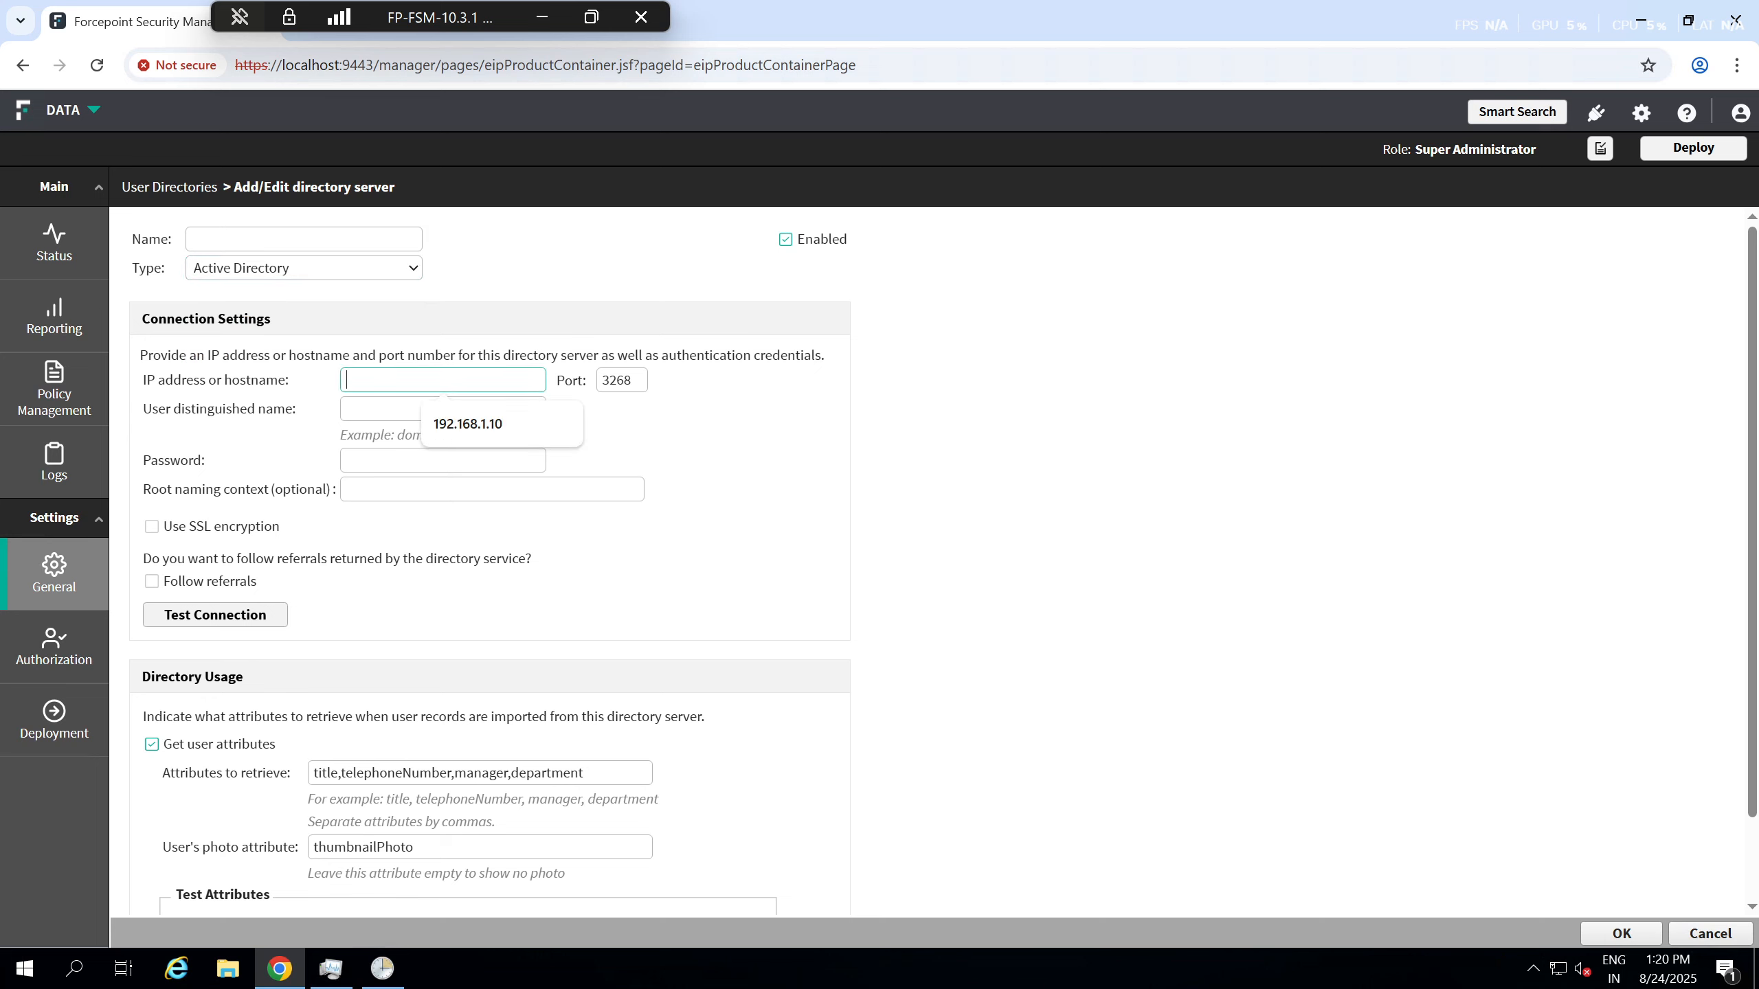
click(342, 412)
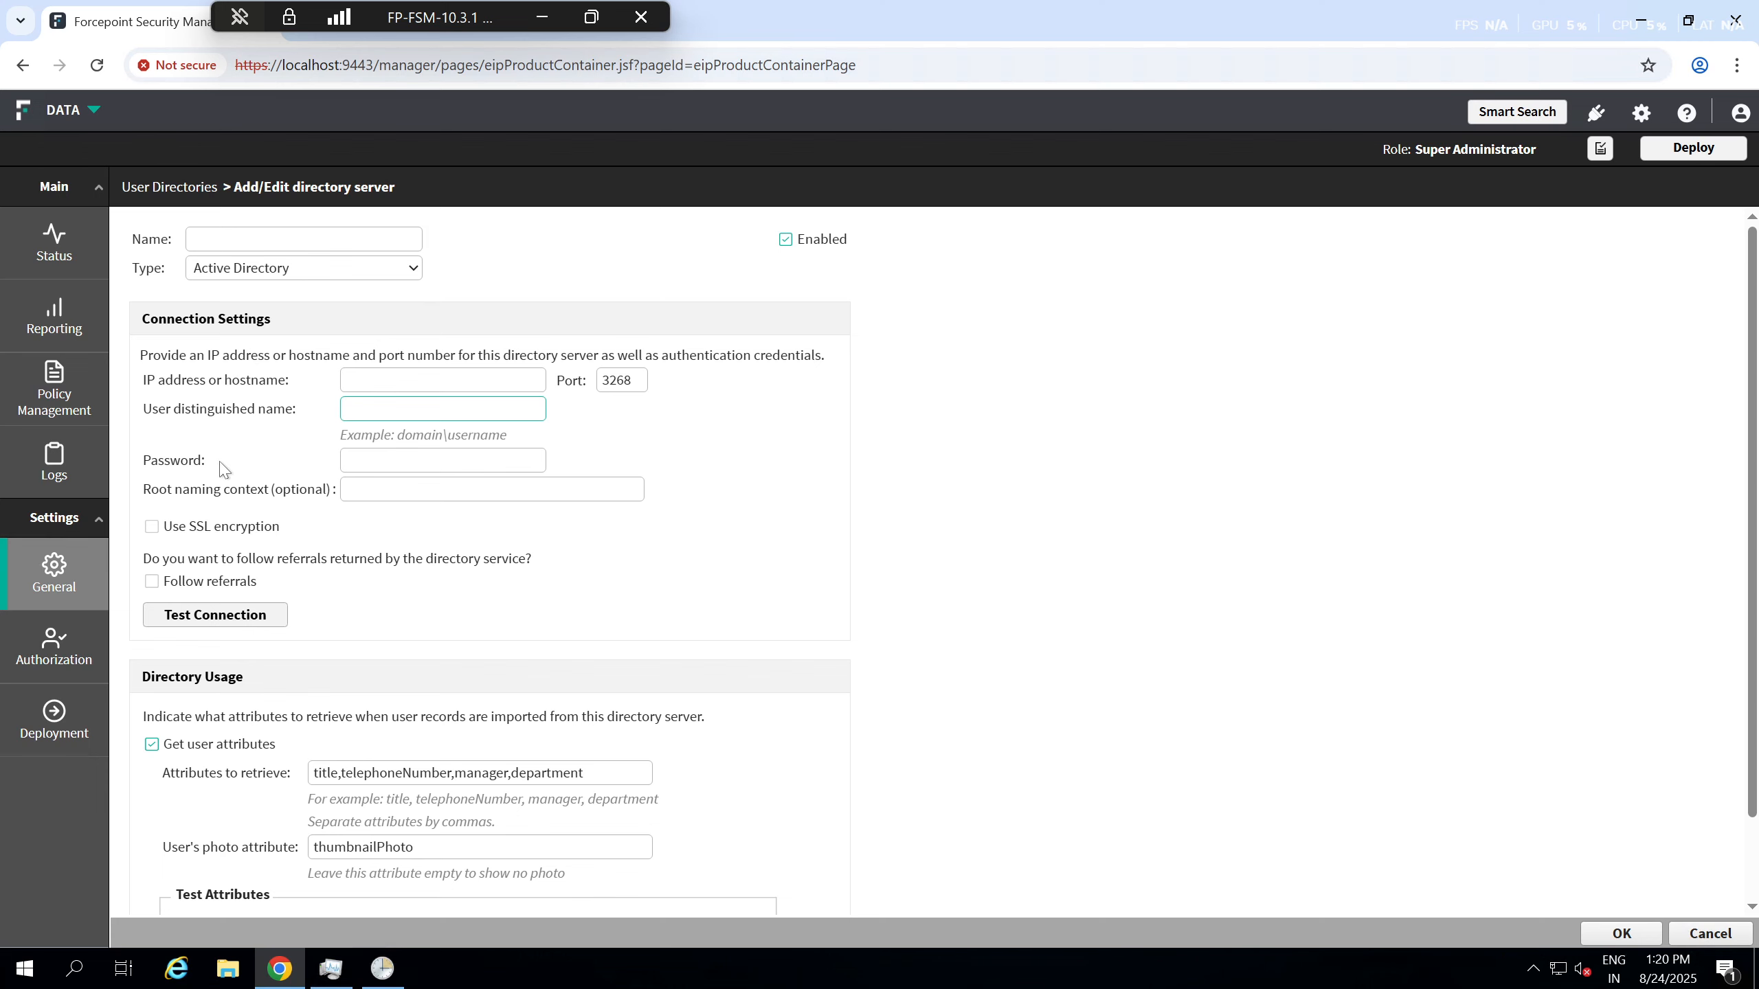
click(347, 463)
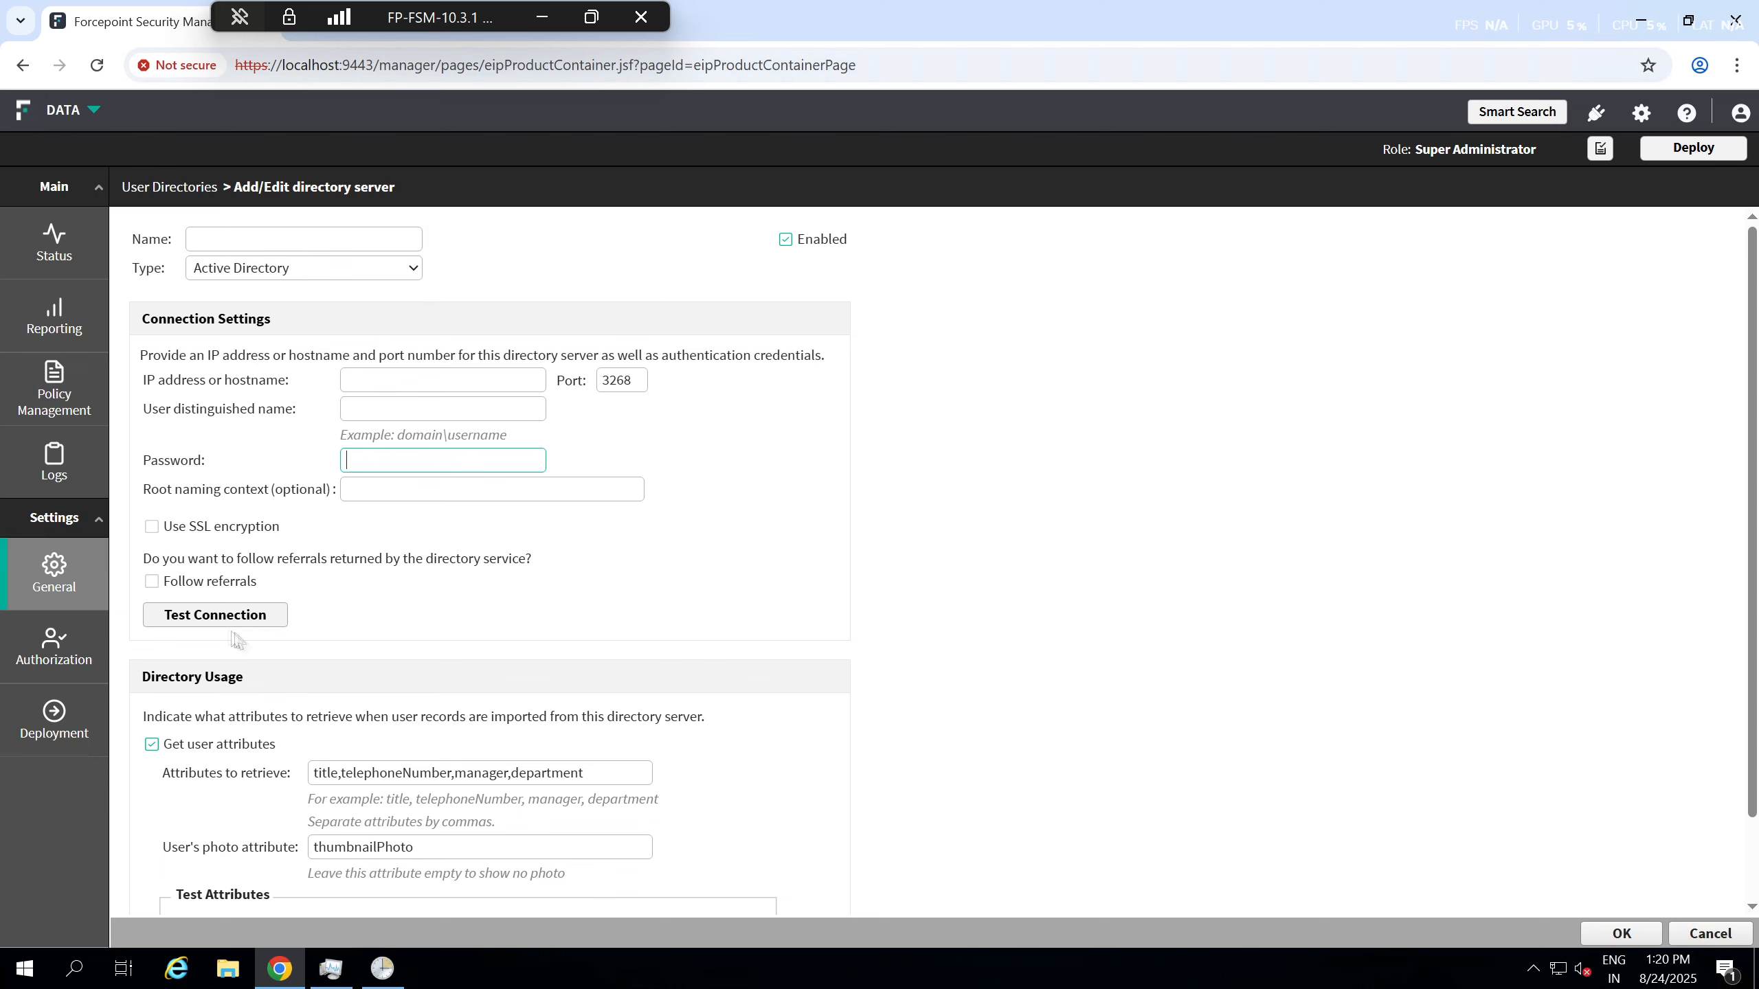
click(1709, 933)
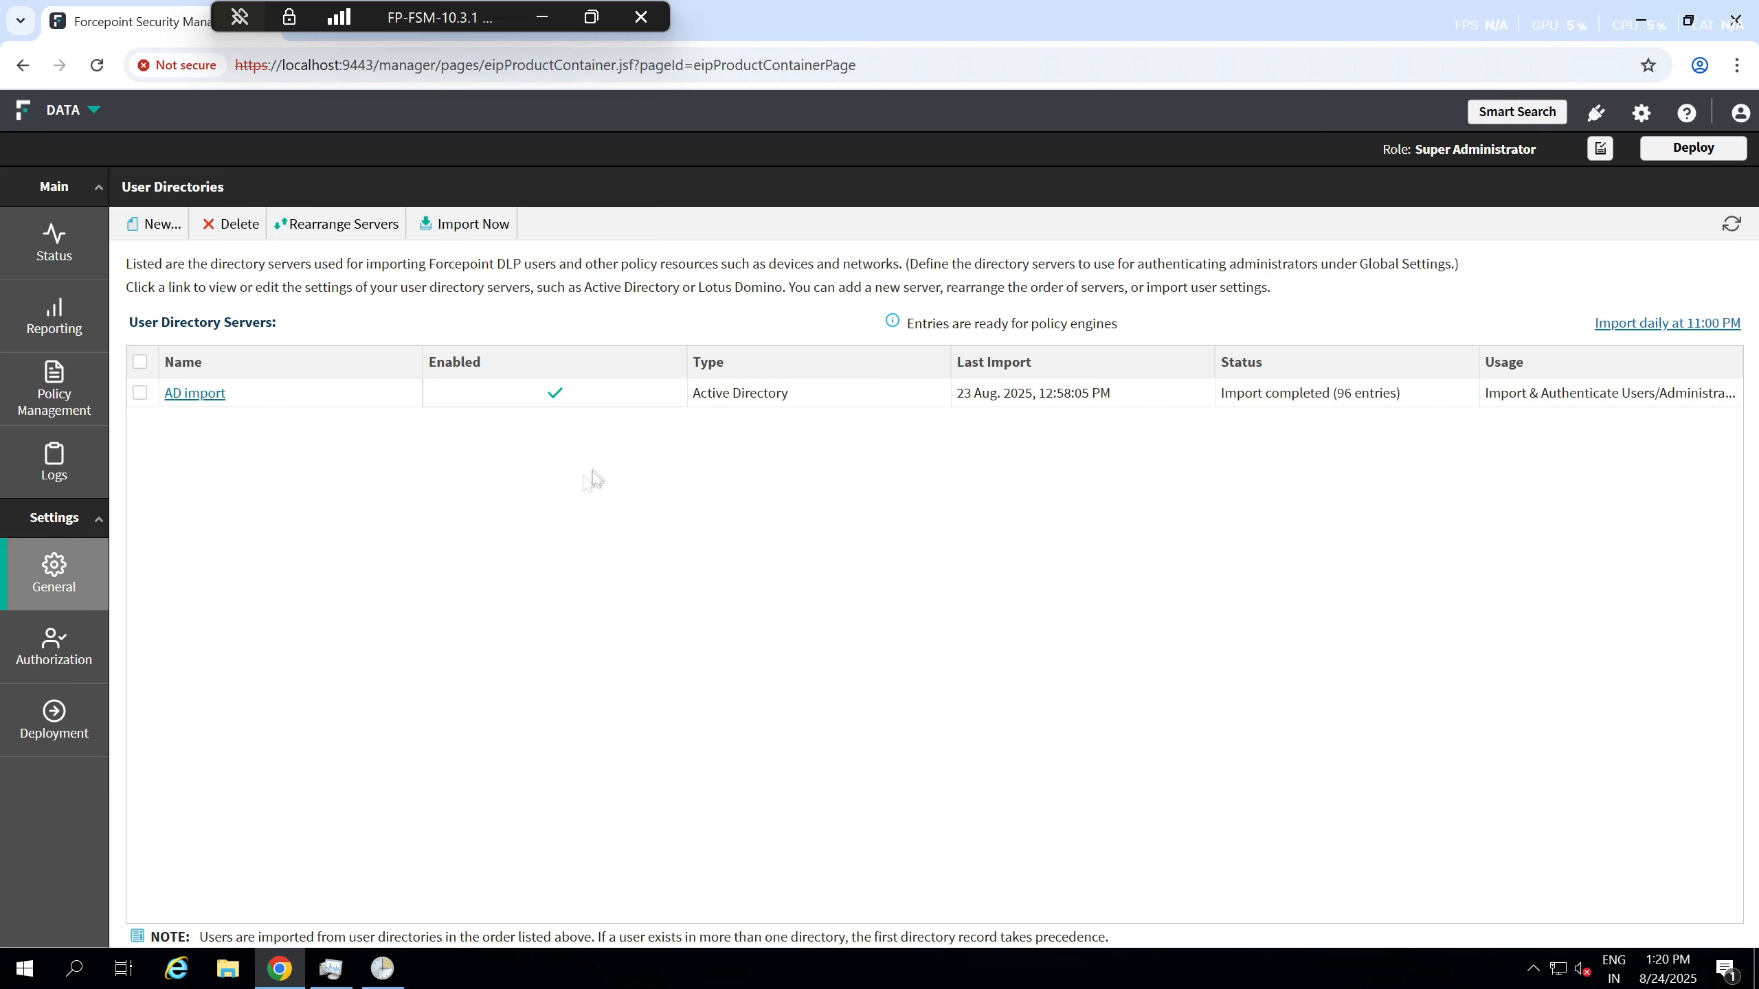
- Open the AD import directory server, check its IP address and user distinguished name, and re-enter the account password
click(189, 399)
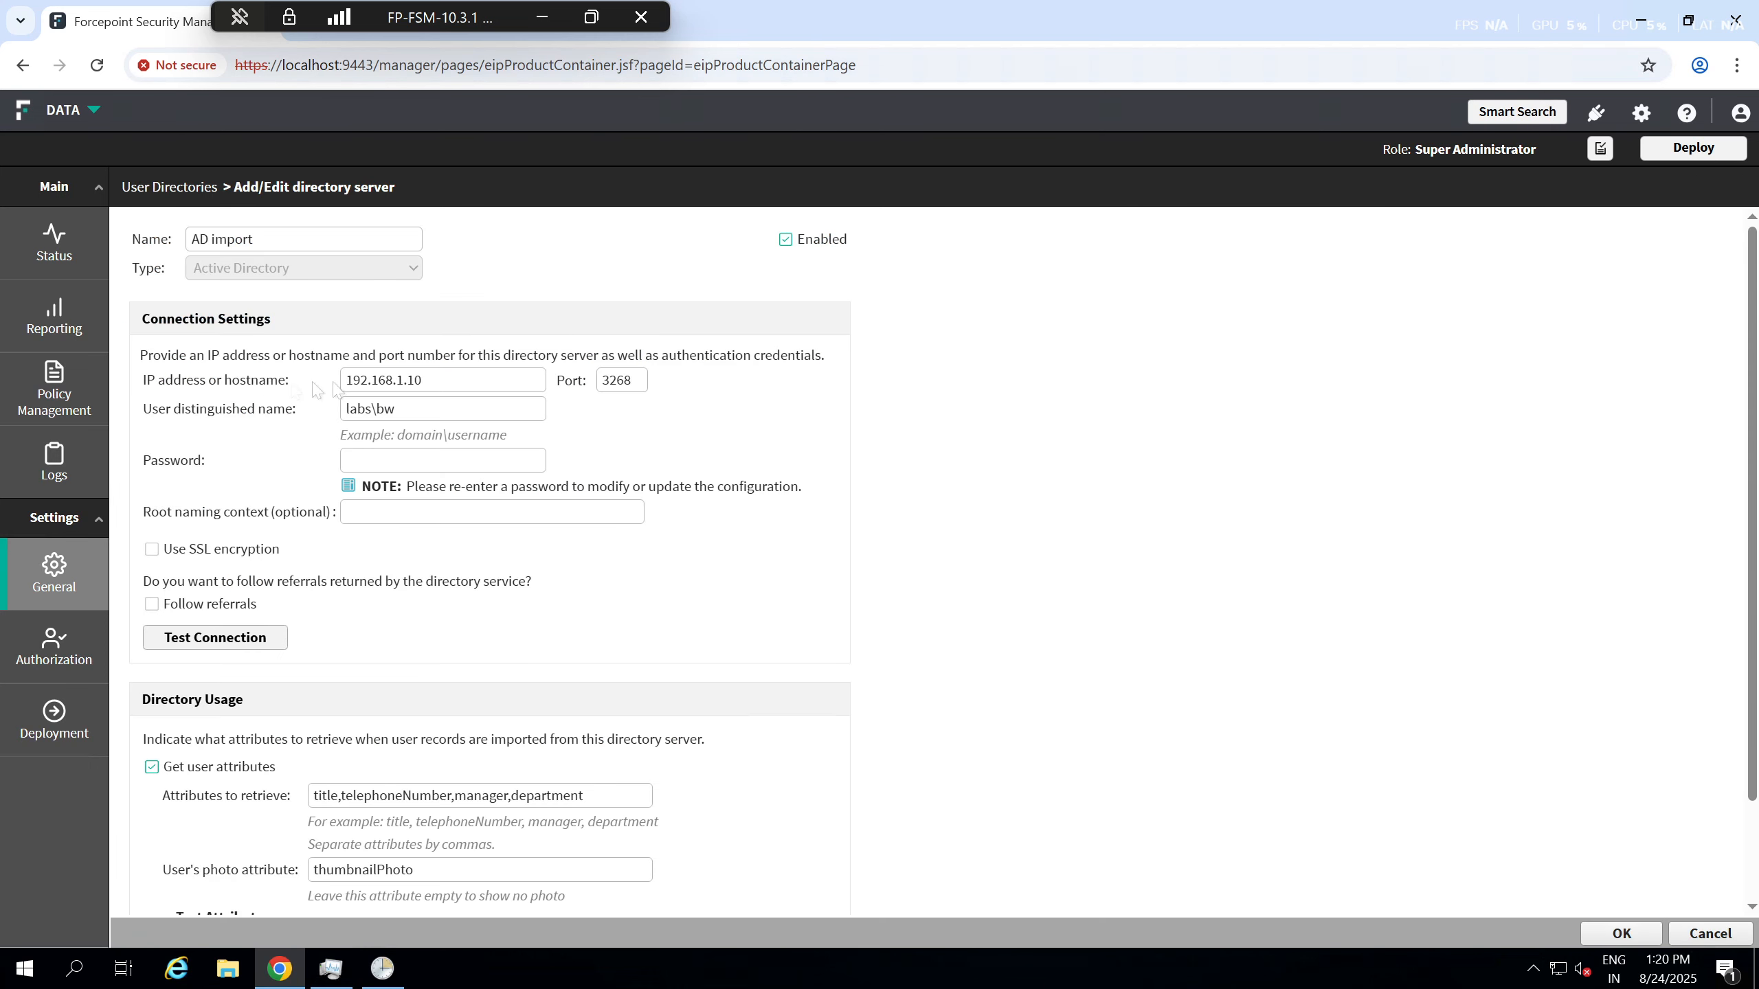
click(416, 381)
key(ctrl+a)
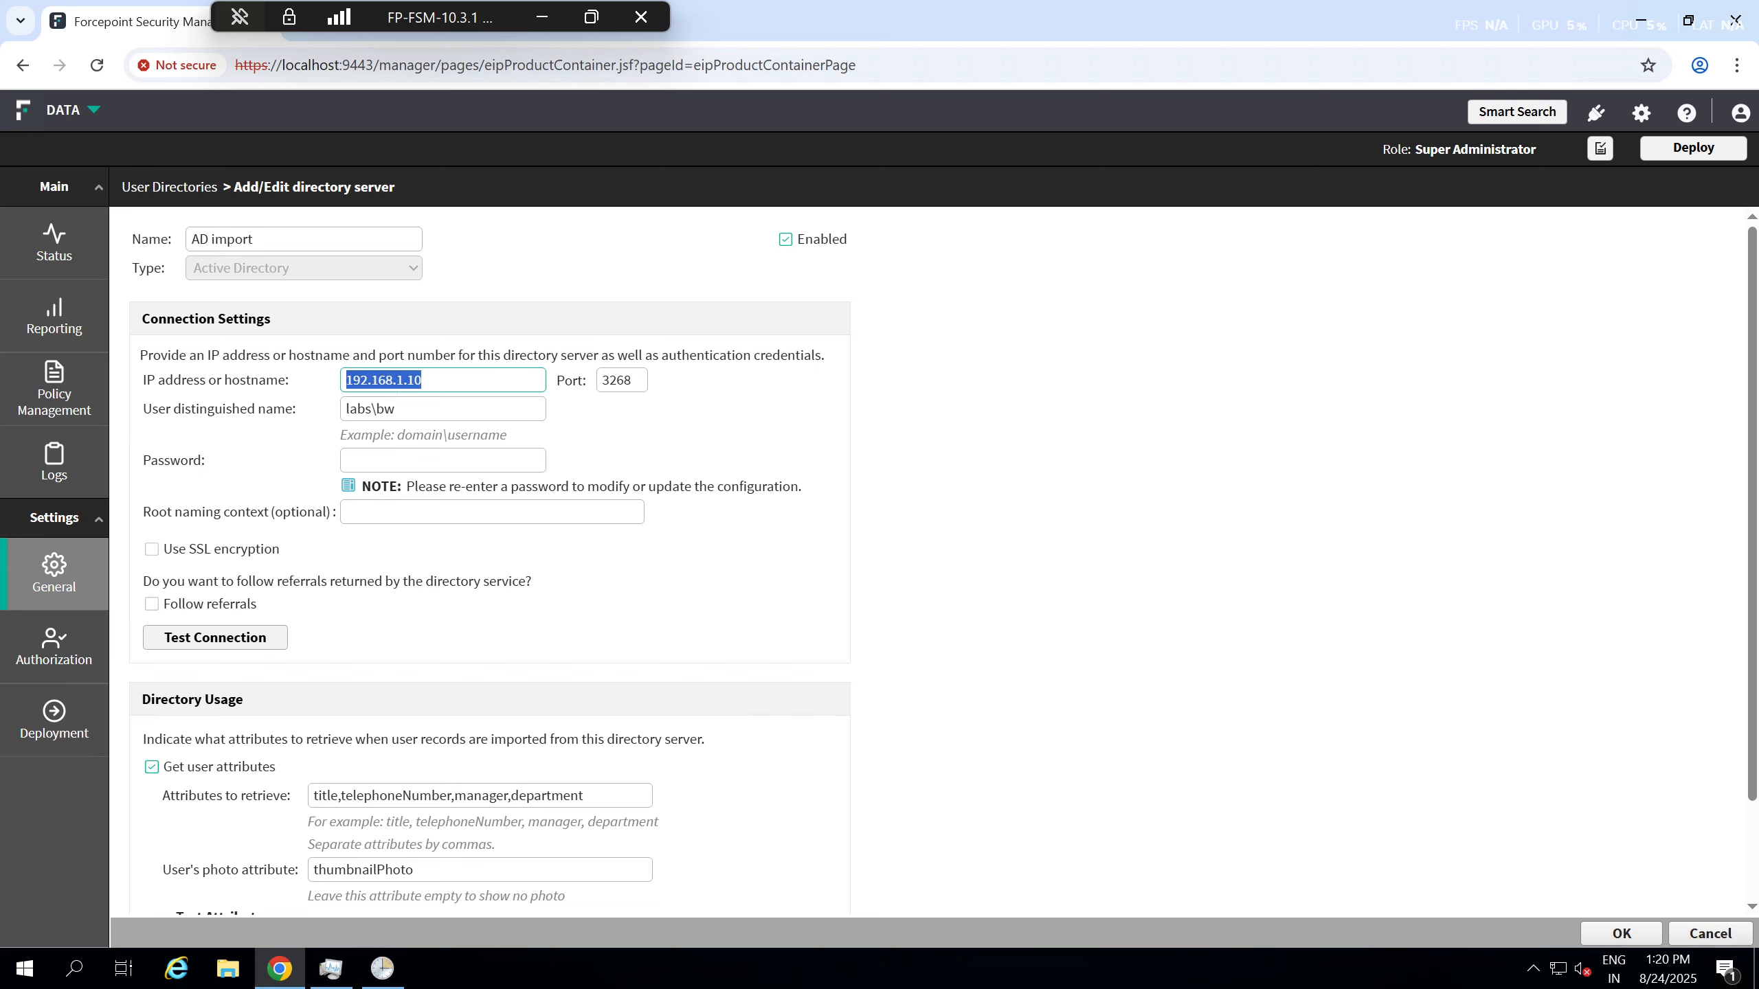
key(Tab)
key(ctrl+a)
key(Tab)
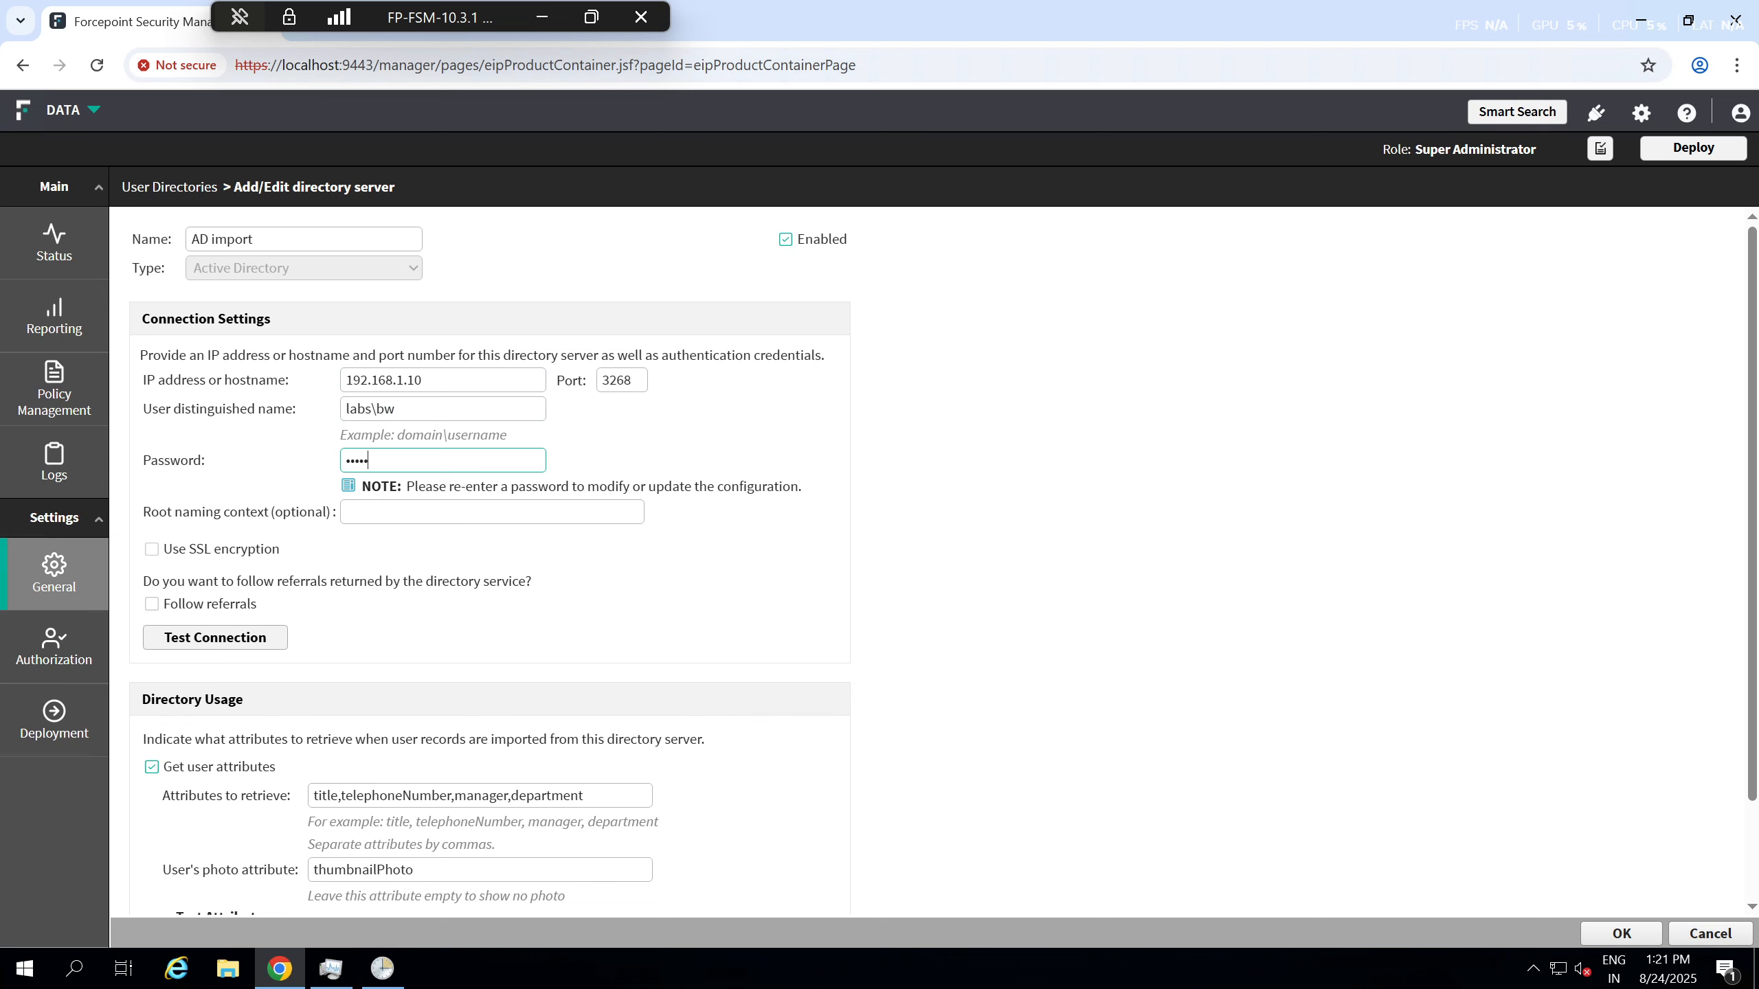
- Test the AD import server's connection, review its directory usage attributes, and save the server settings
click(229, 639)
drag(348, 235, 103, 239)
click(639, 317)
scroll(639, 317, down, 2)
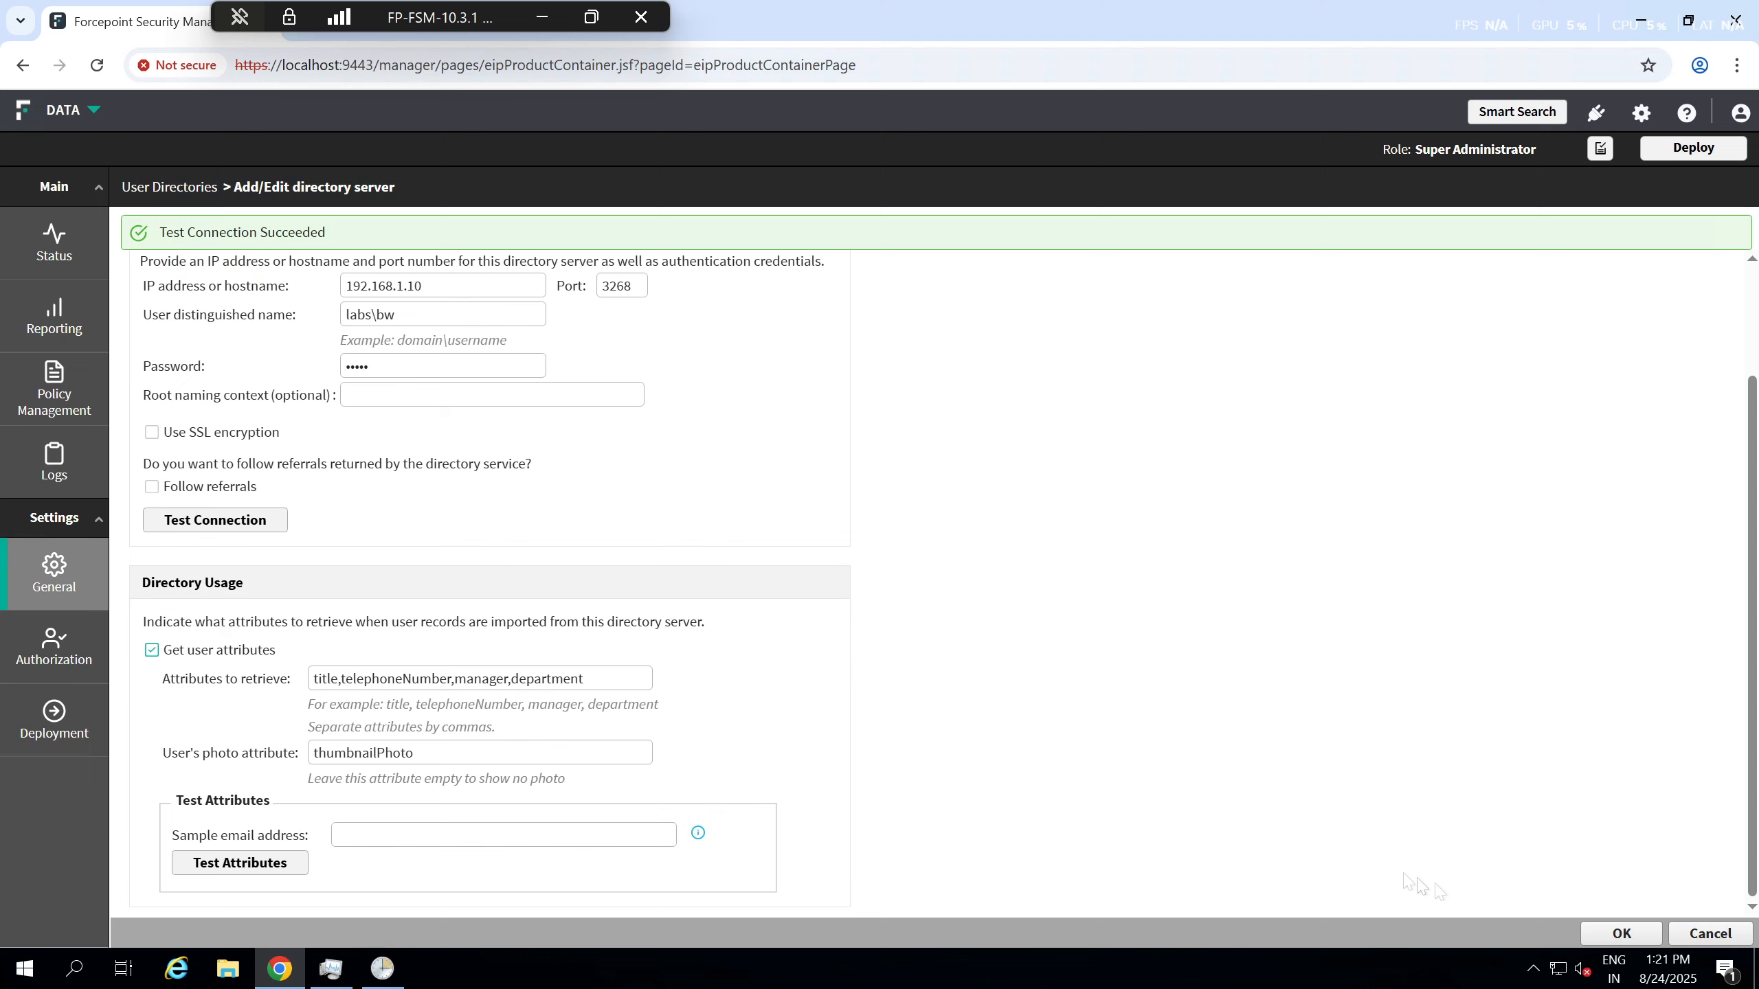
click(1621, 934)
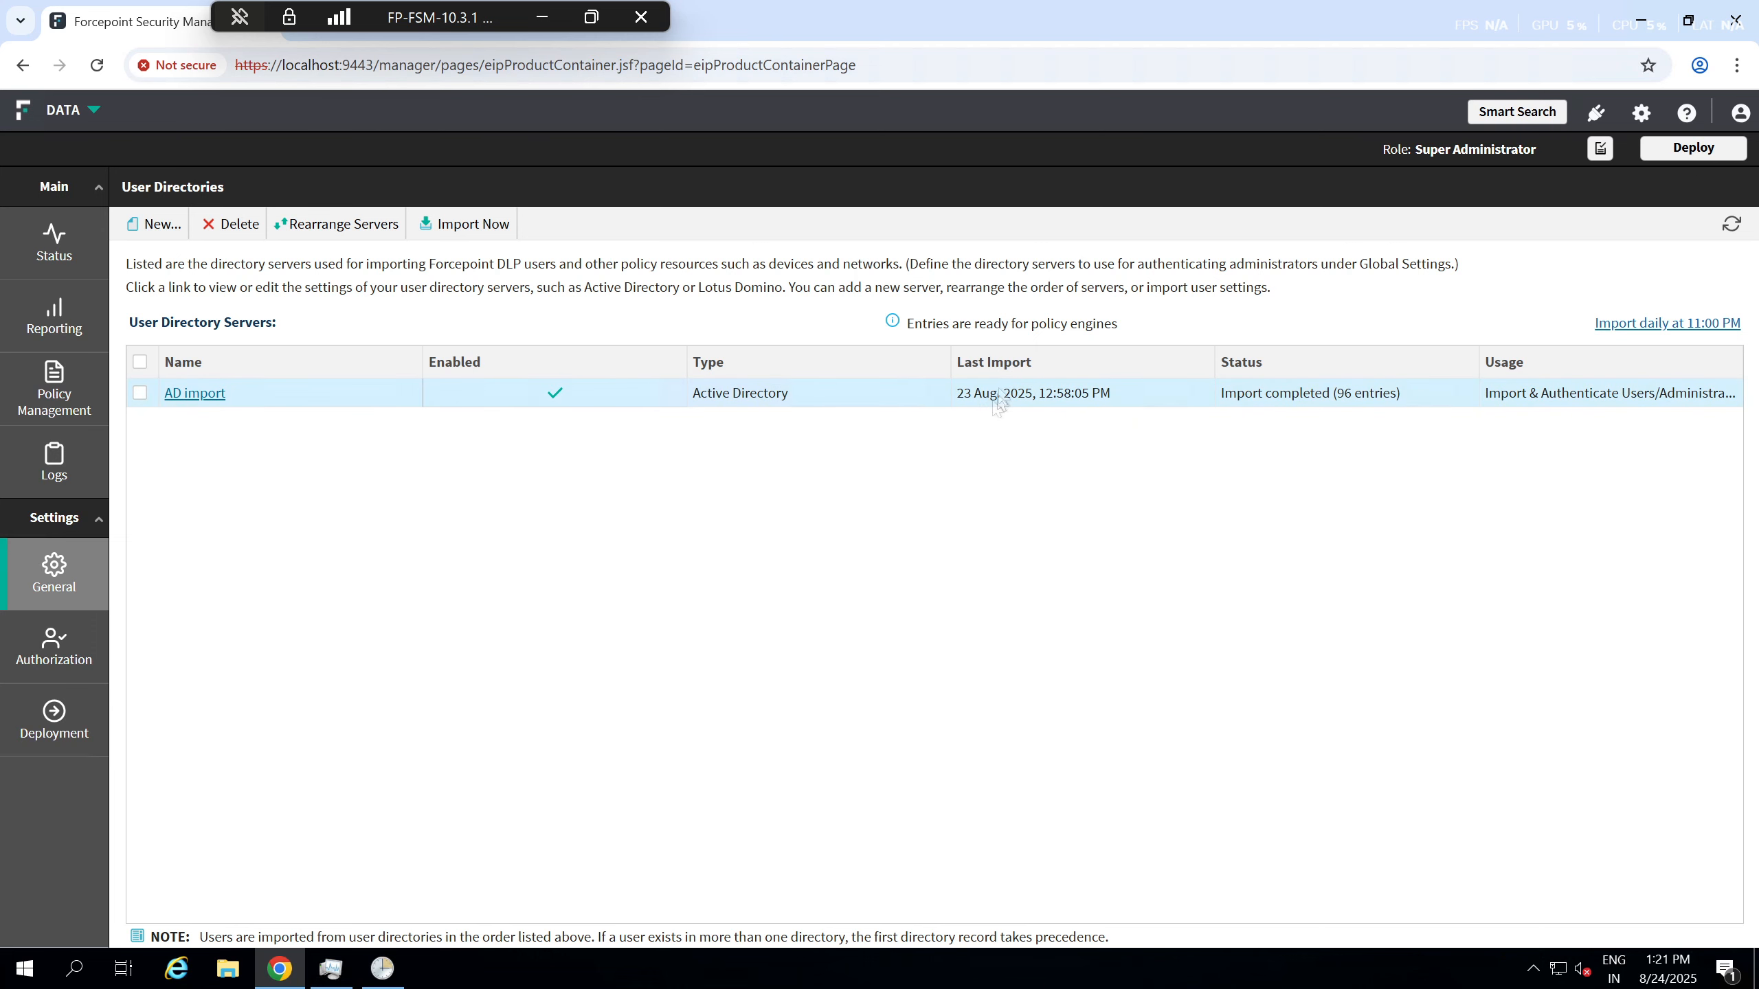
- View the user directory import schedule and close it without changes
click(1668, 330)
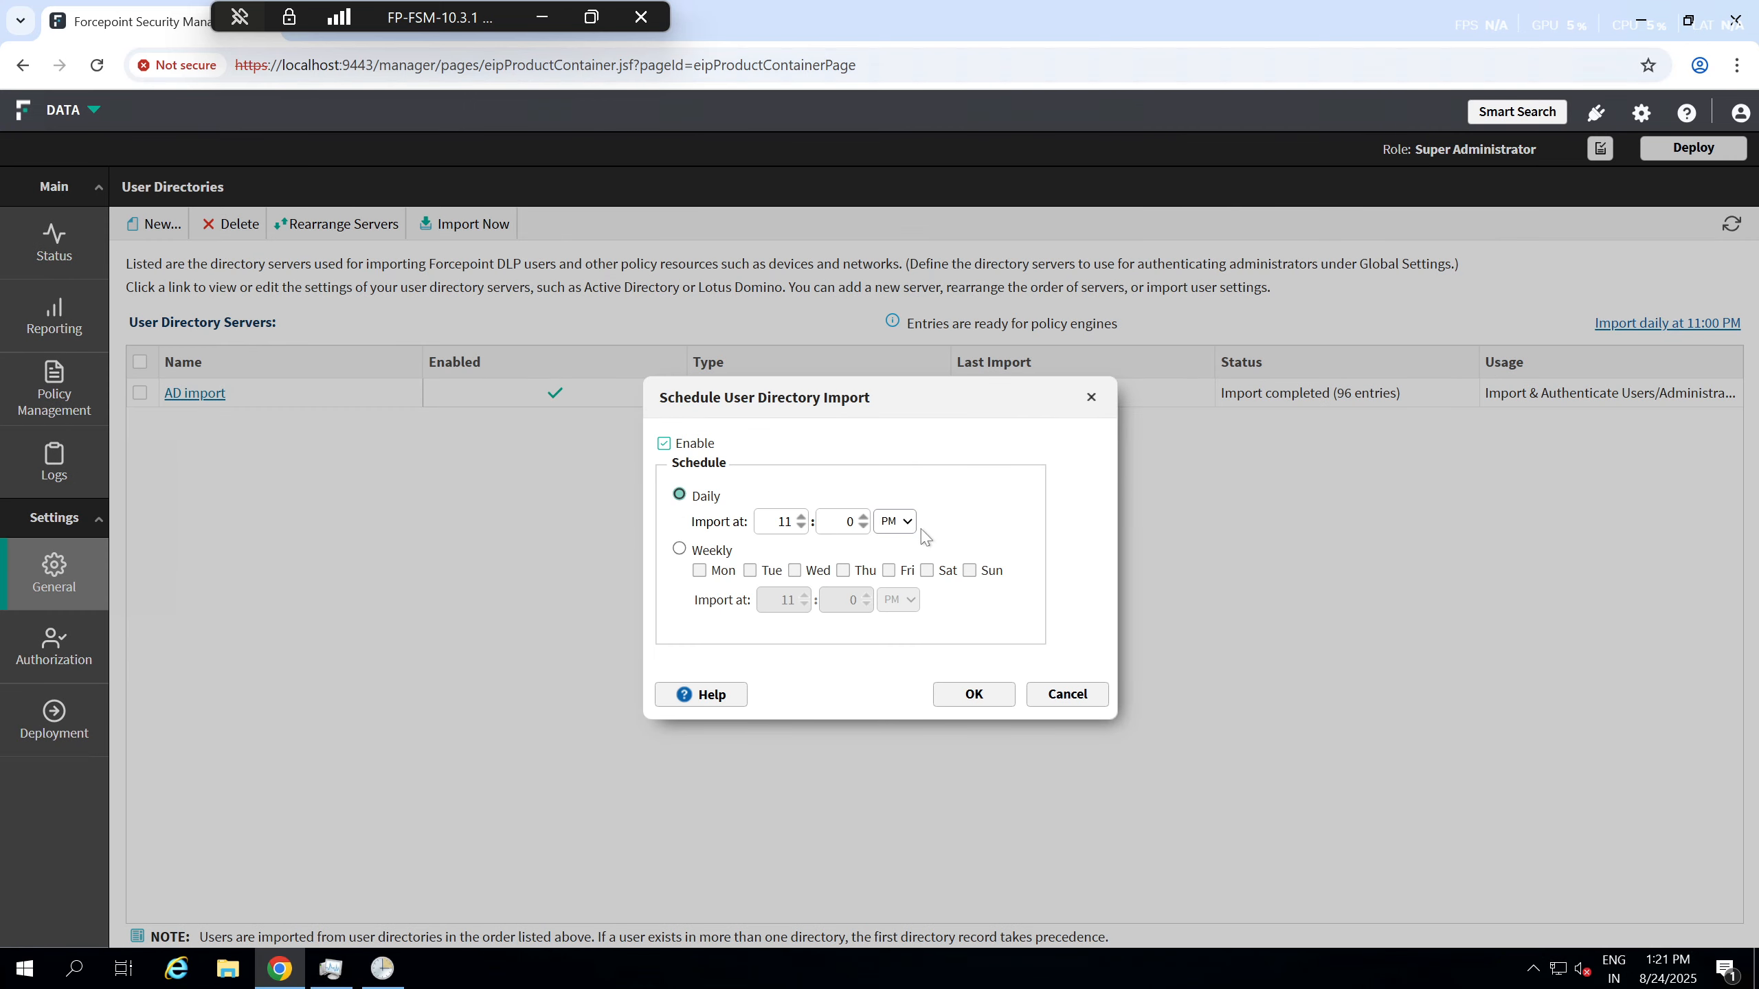
click(1069, 694)
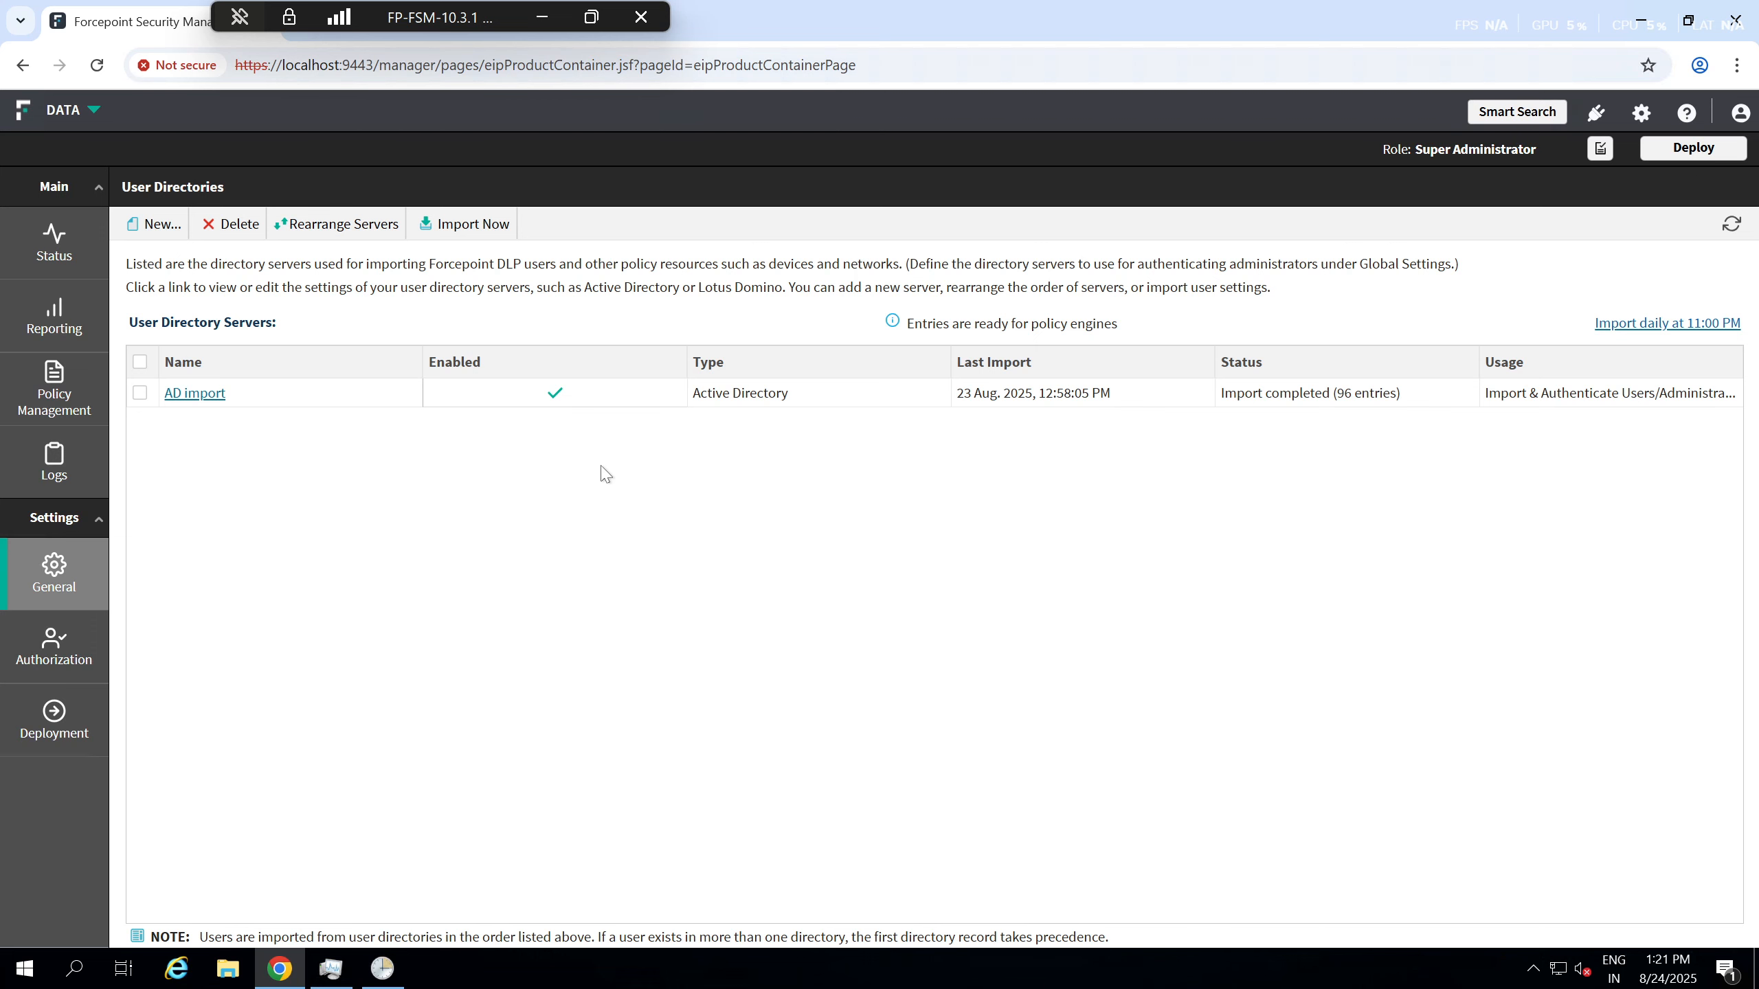
- Run an immediate user import from the AD import directory server and check its import status
click(140, 393)
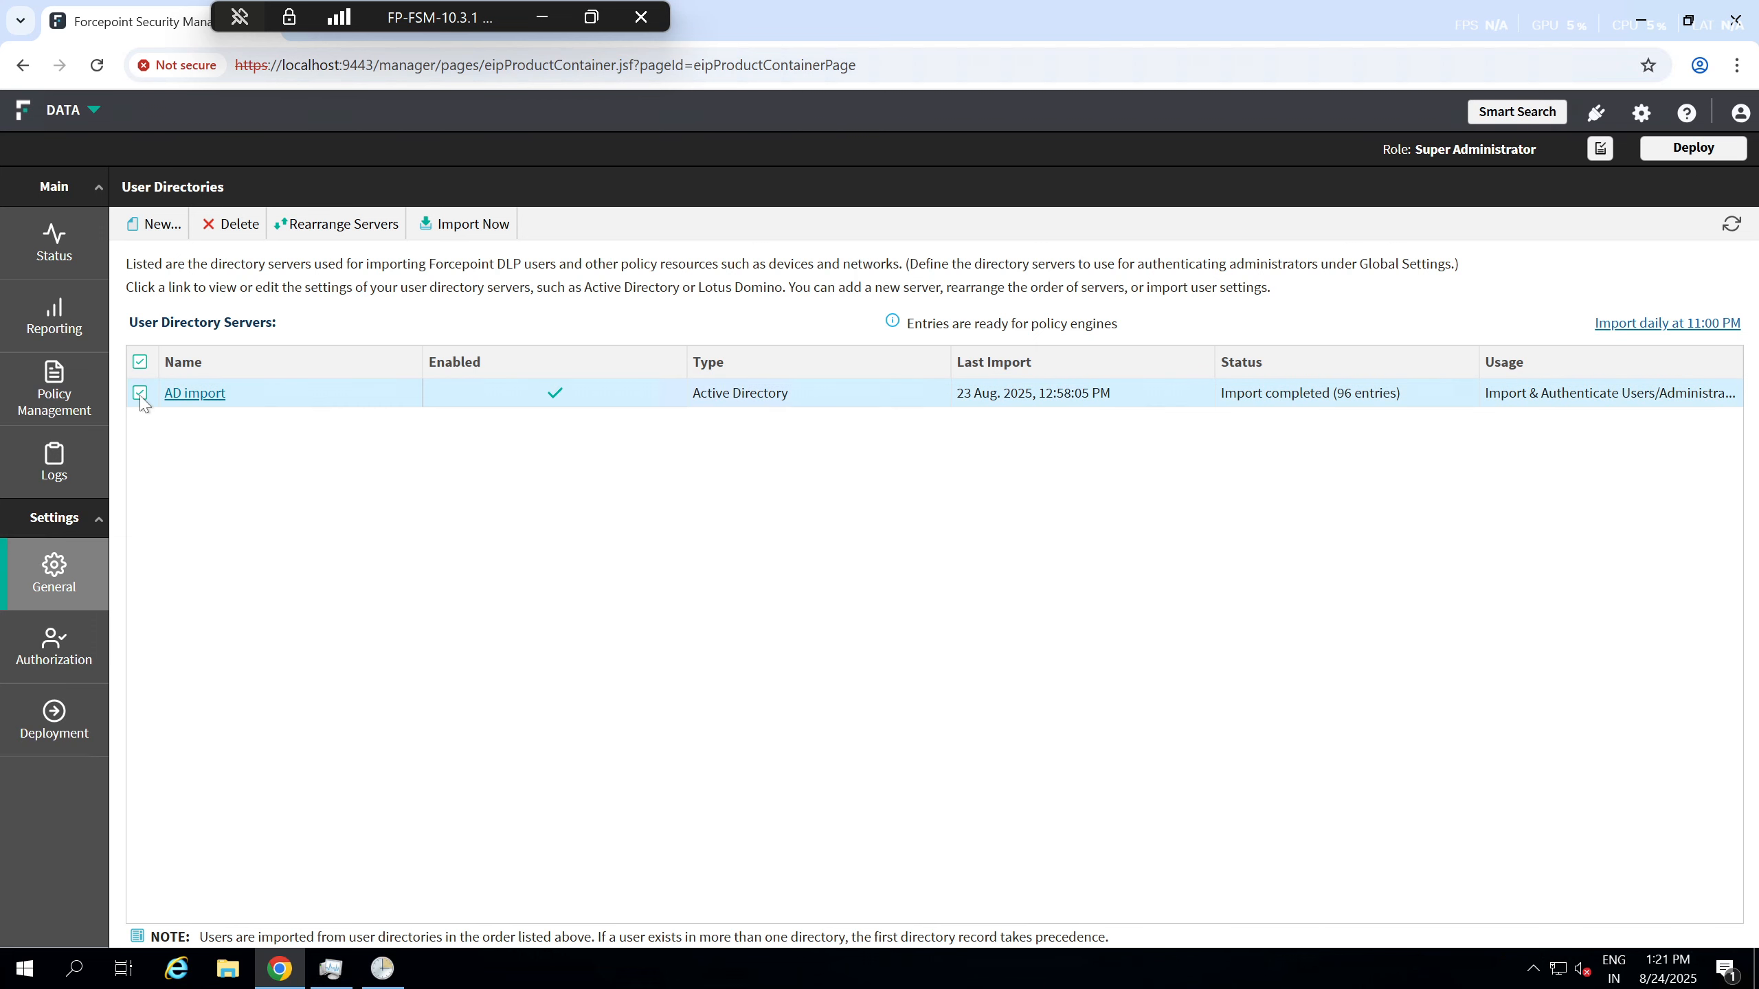
click(458, 232)
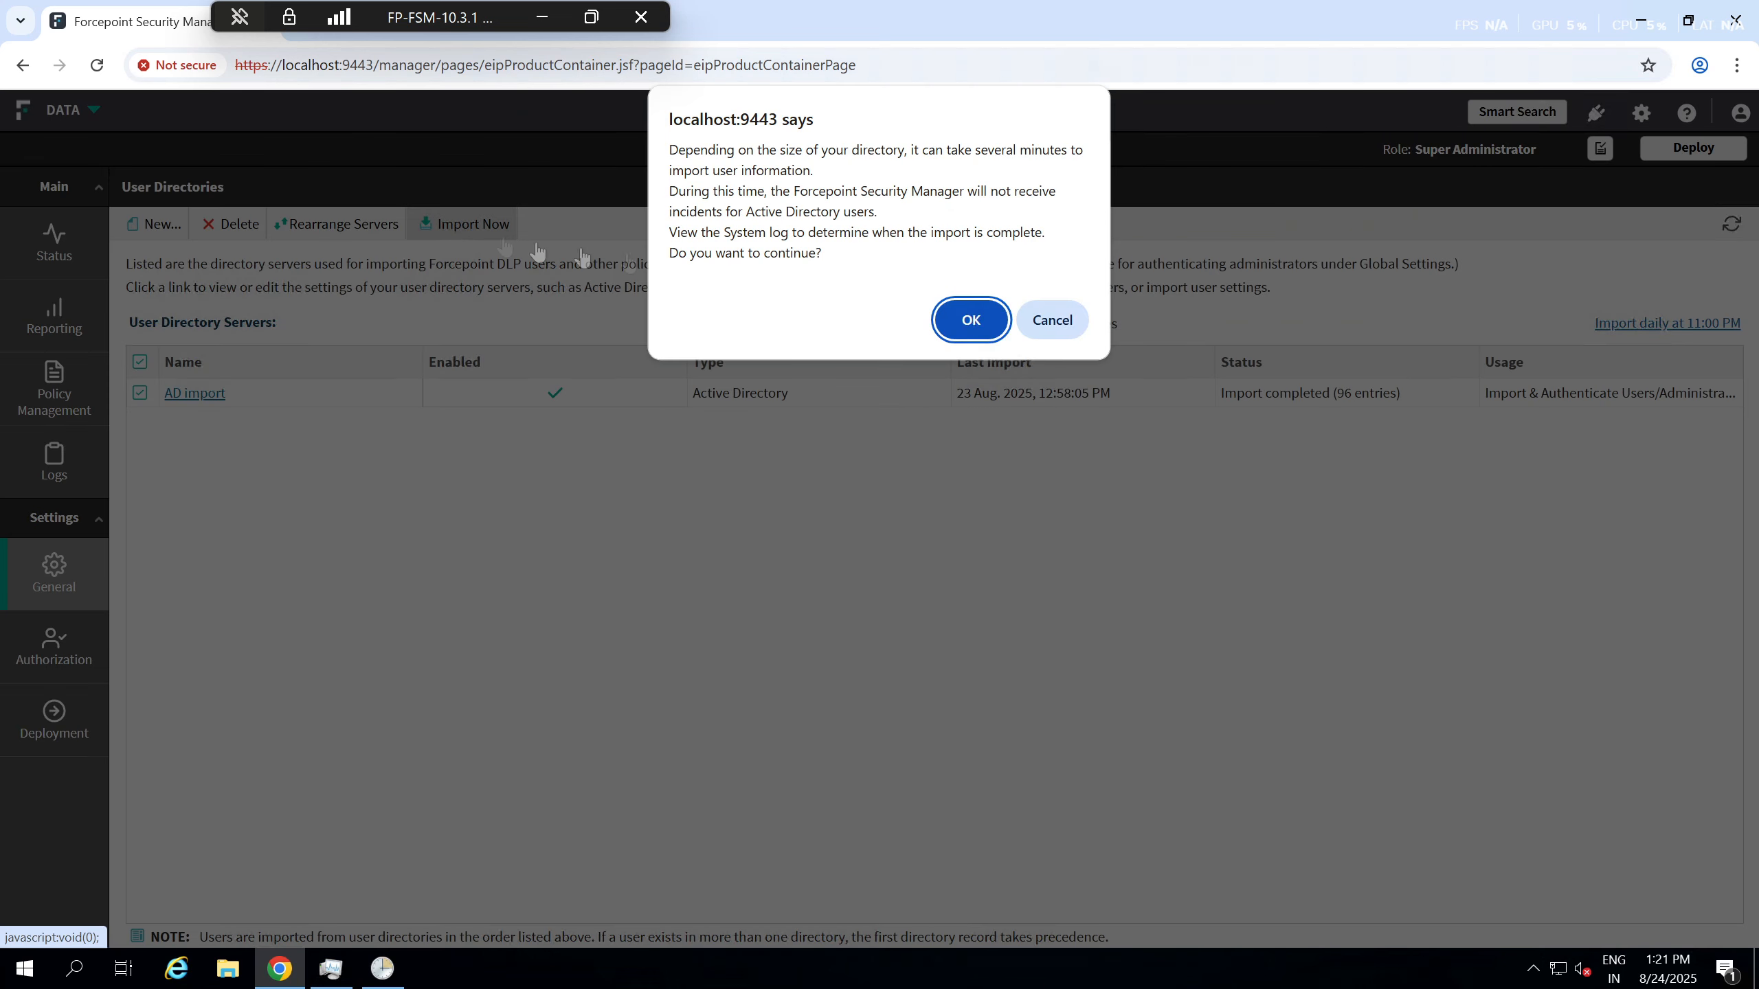
click(975, 334)
drag(969, 324, 1058, 330)
click(1066, 332)
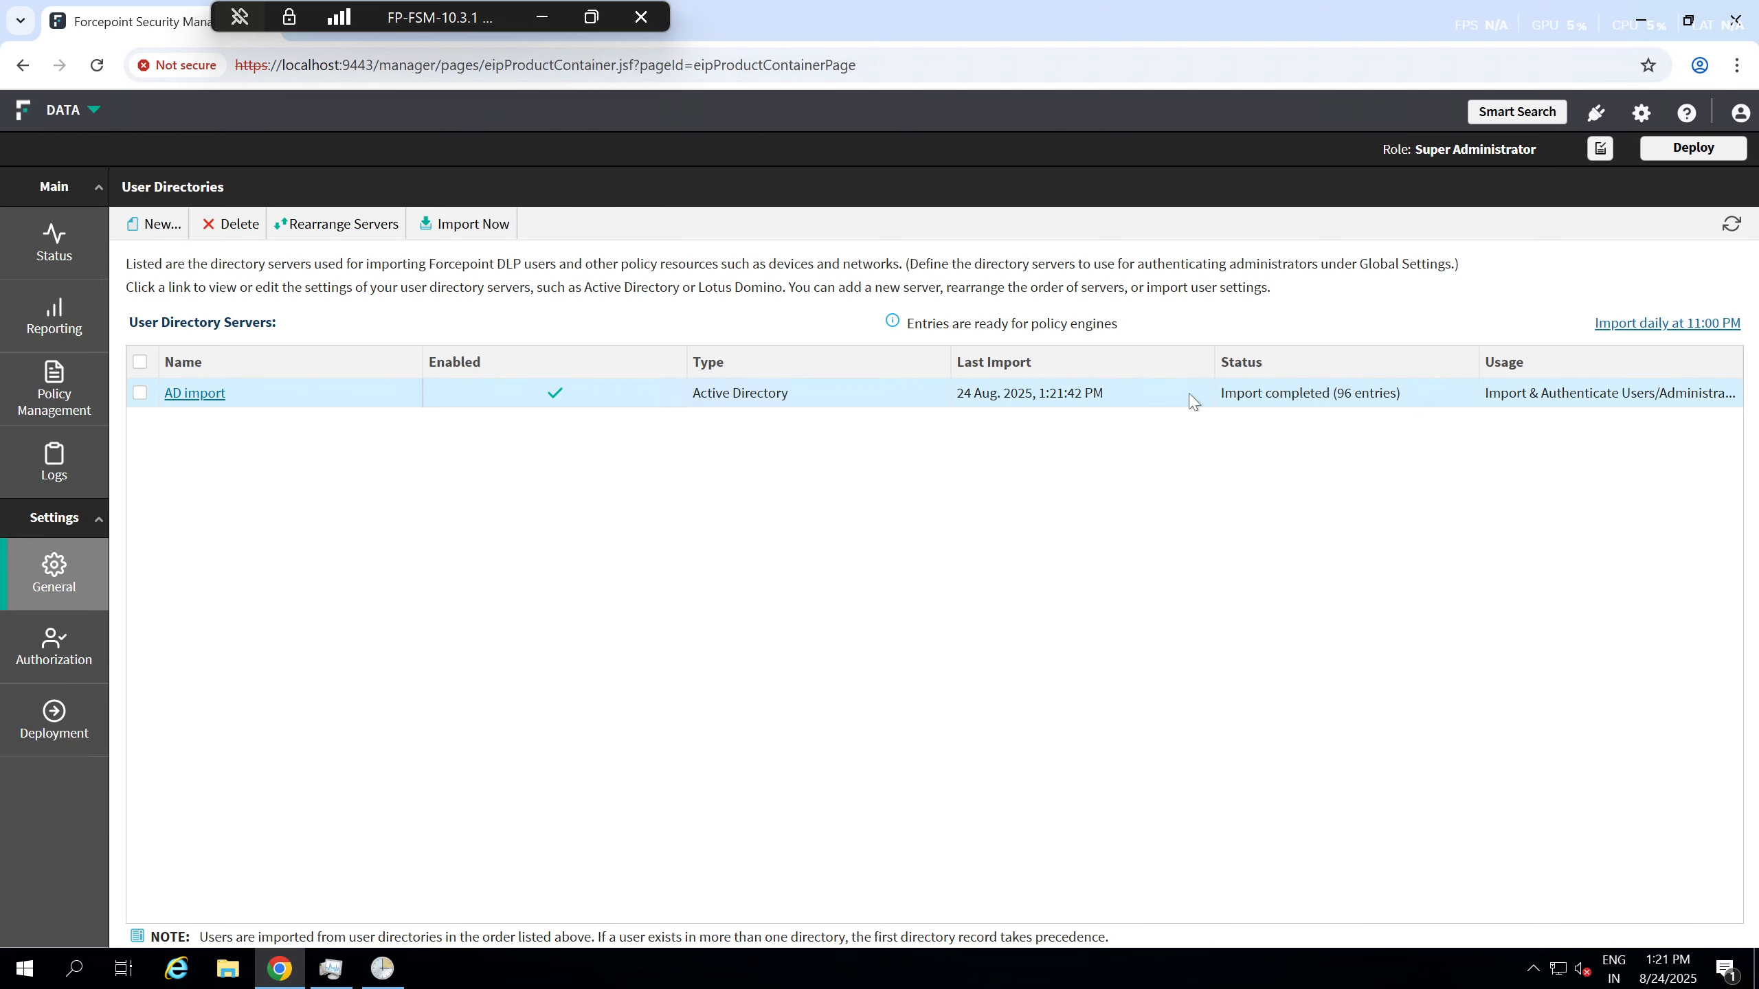
drag(1221, 393, 1413, 400)
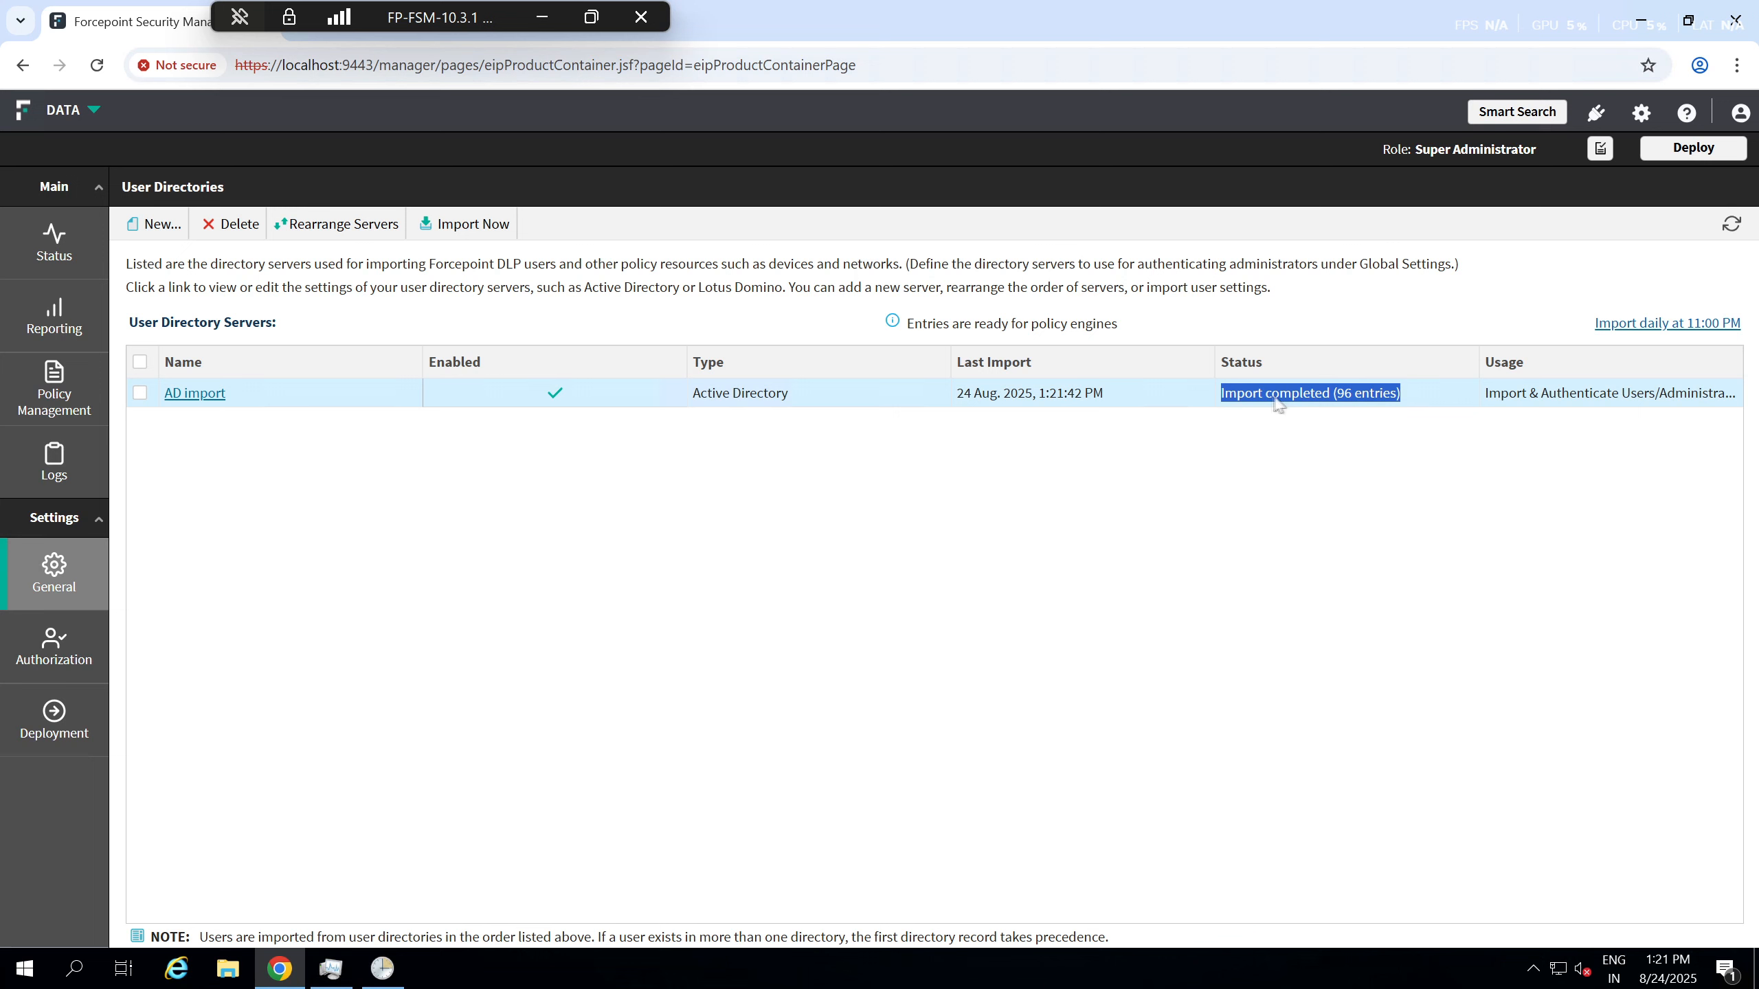
click(1417, 401)
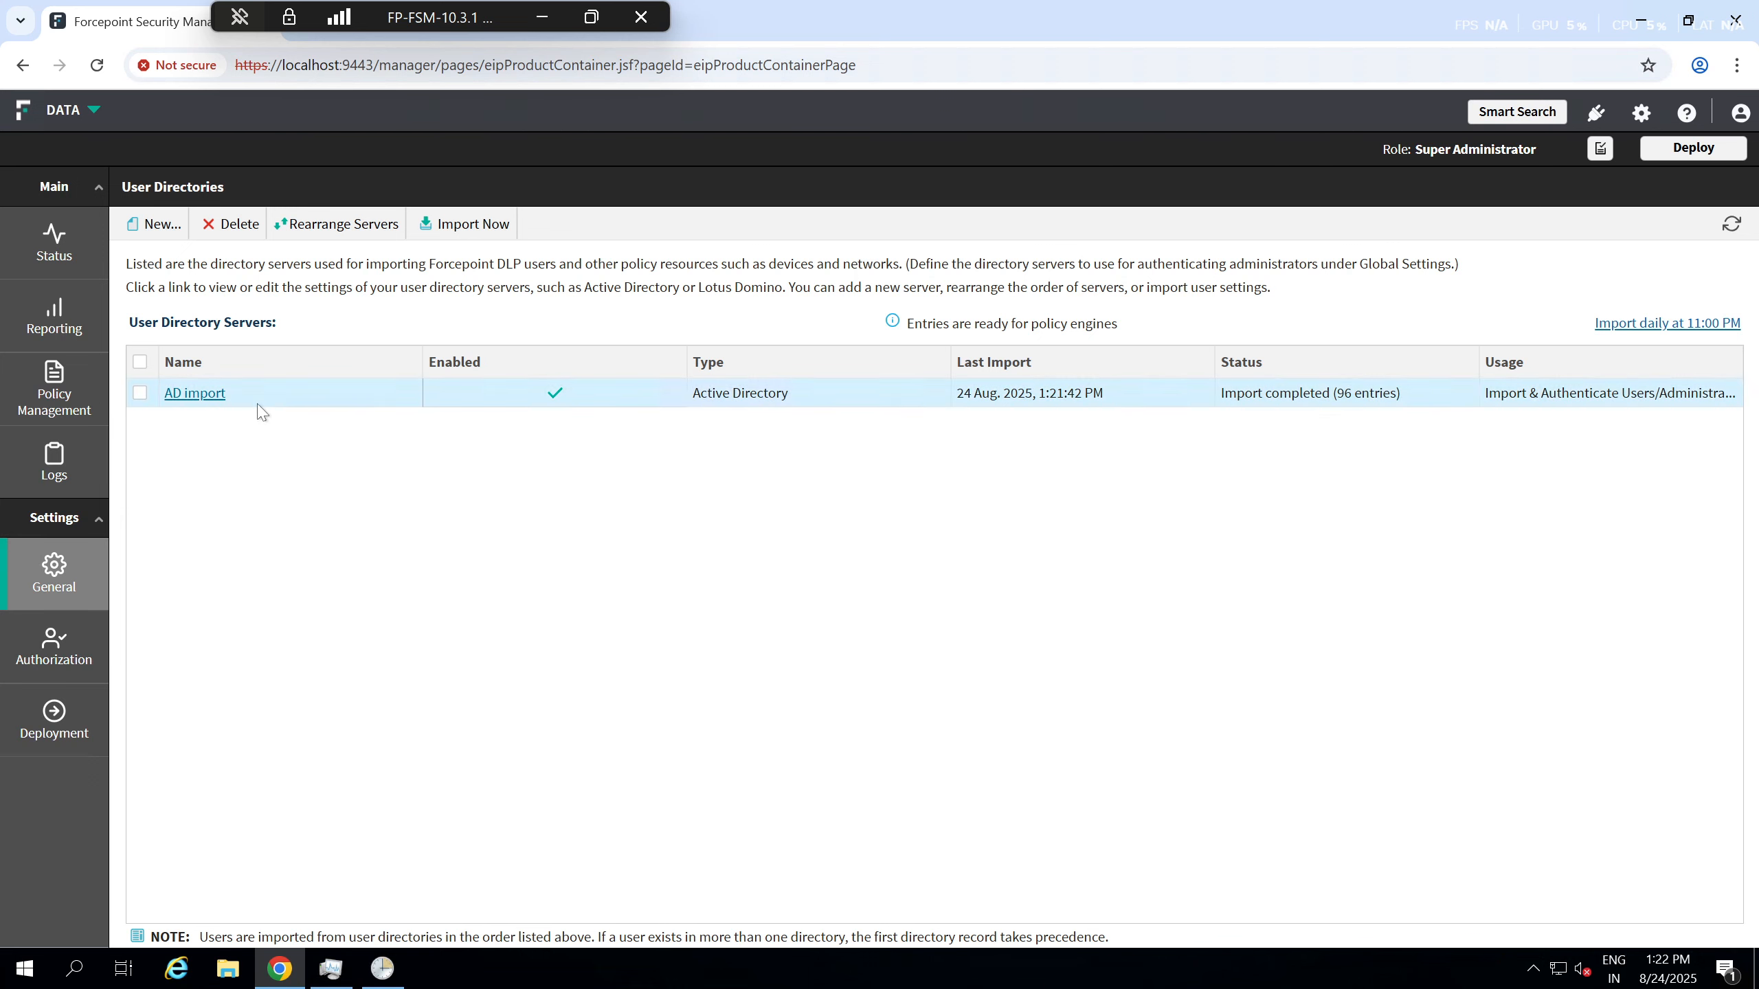
- Open the general Services settings and review the file labeling systems under Decryption and File Labeling
mouse_move(34, 585)
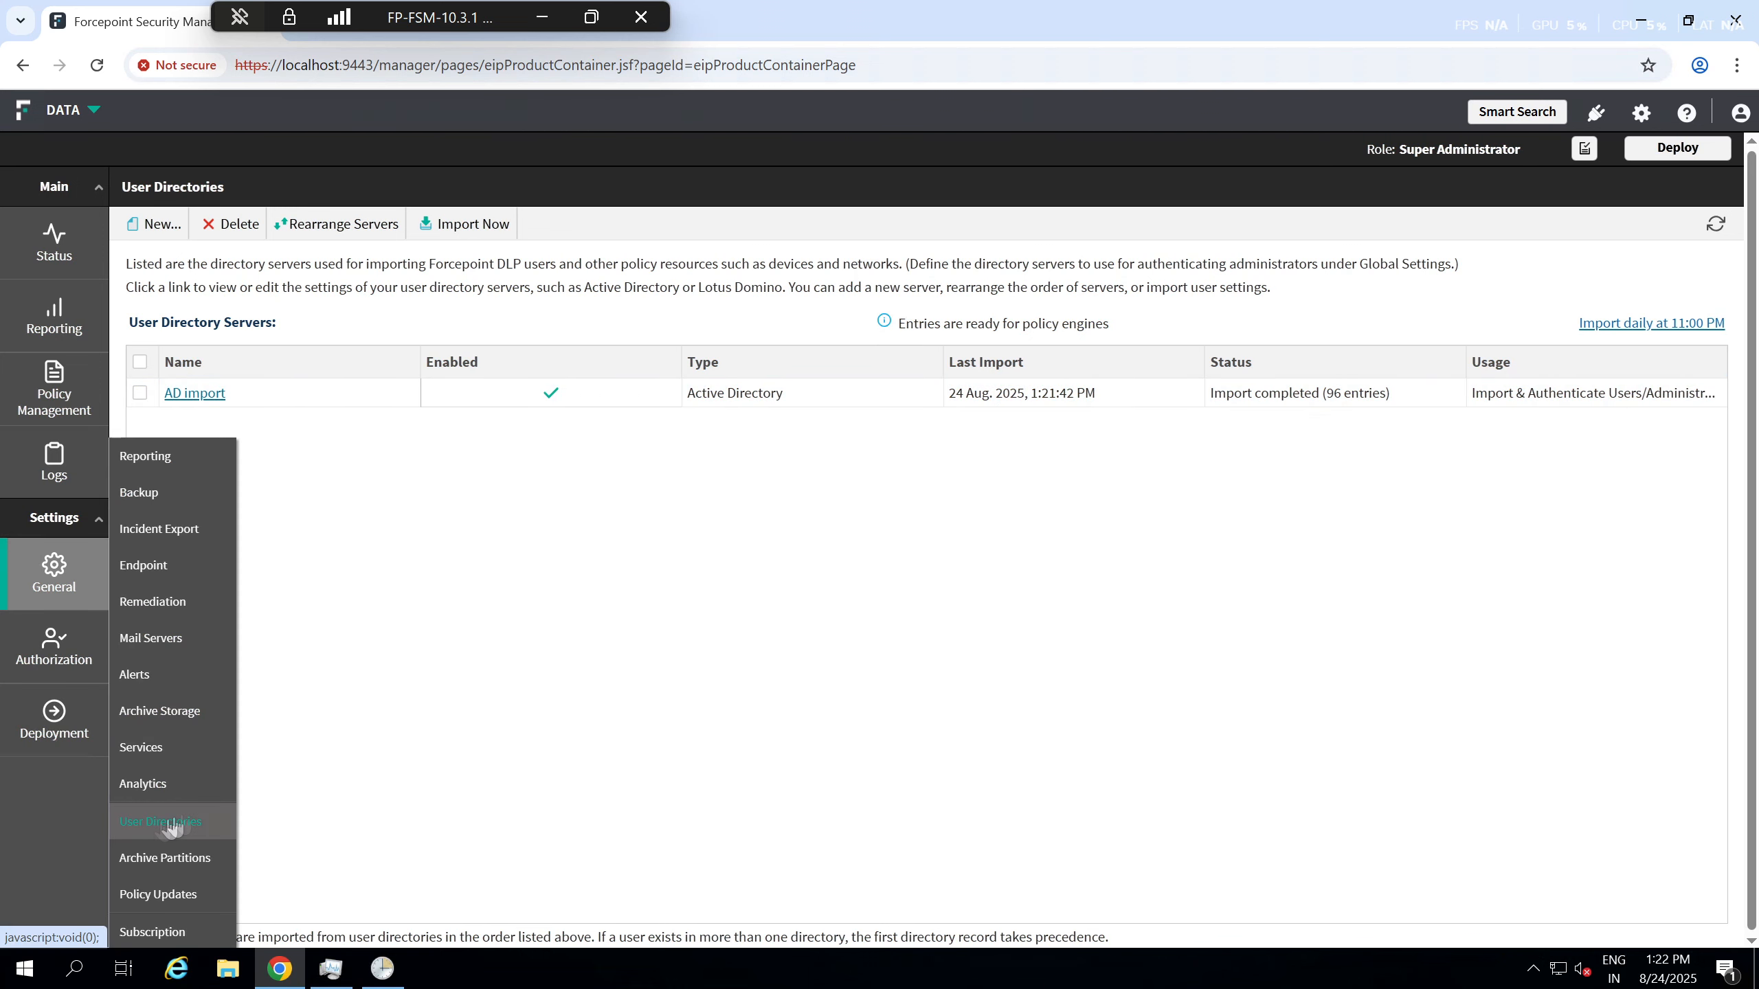
click(194, 749)
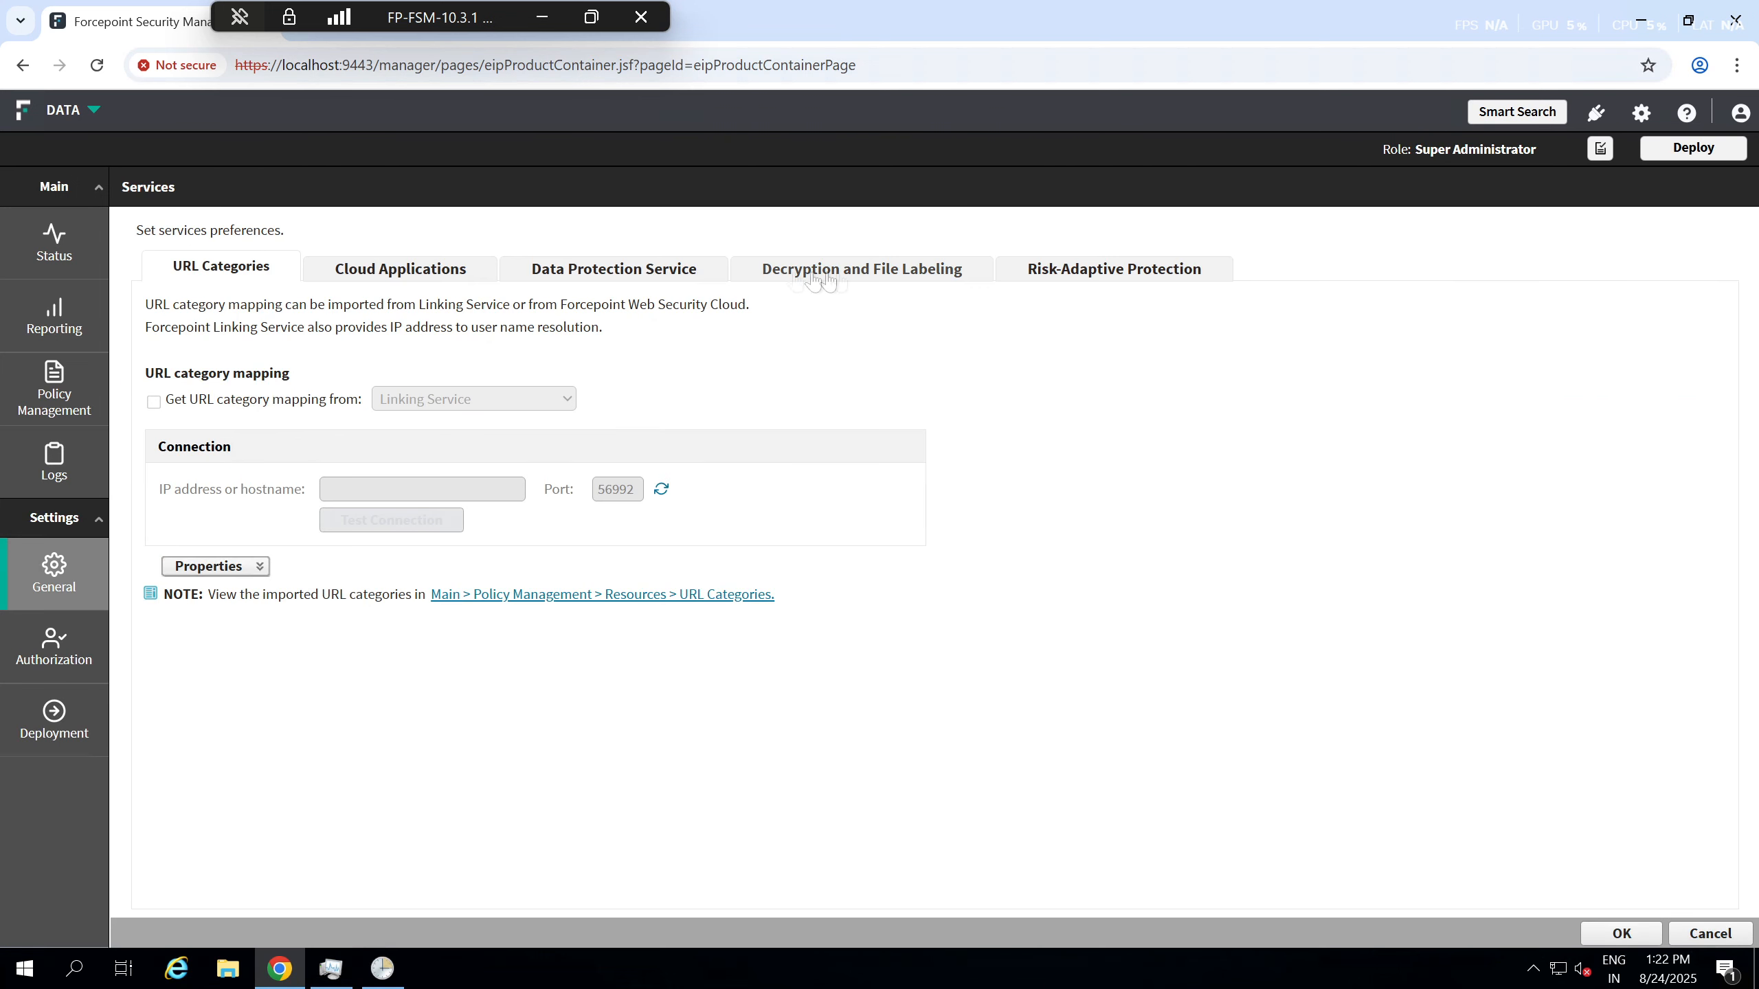
click(849, 277)
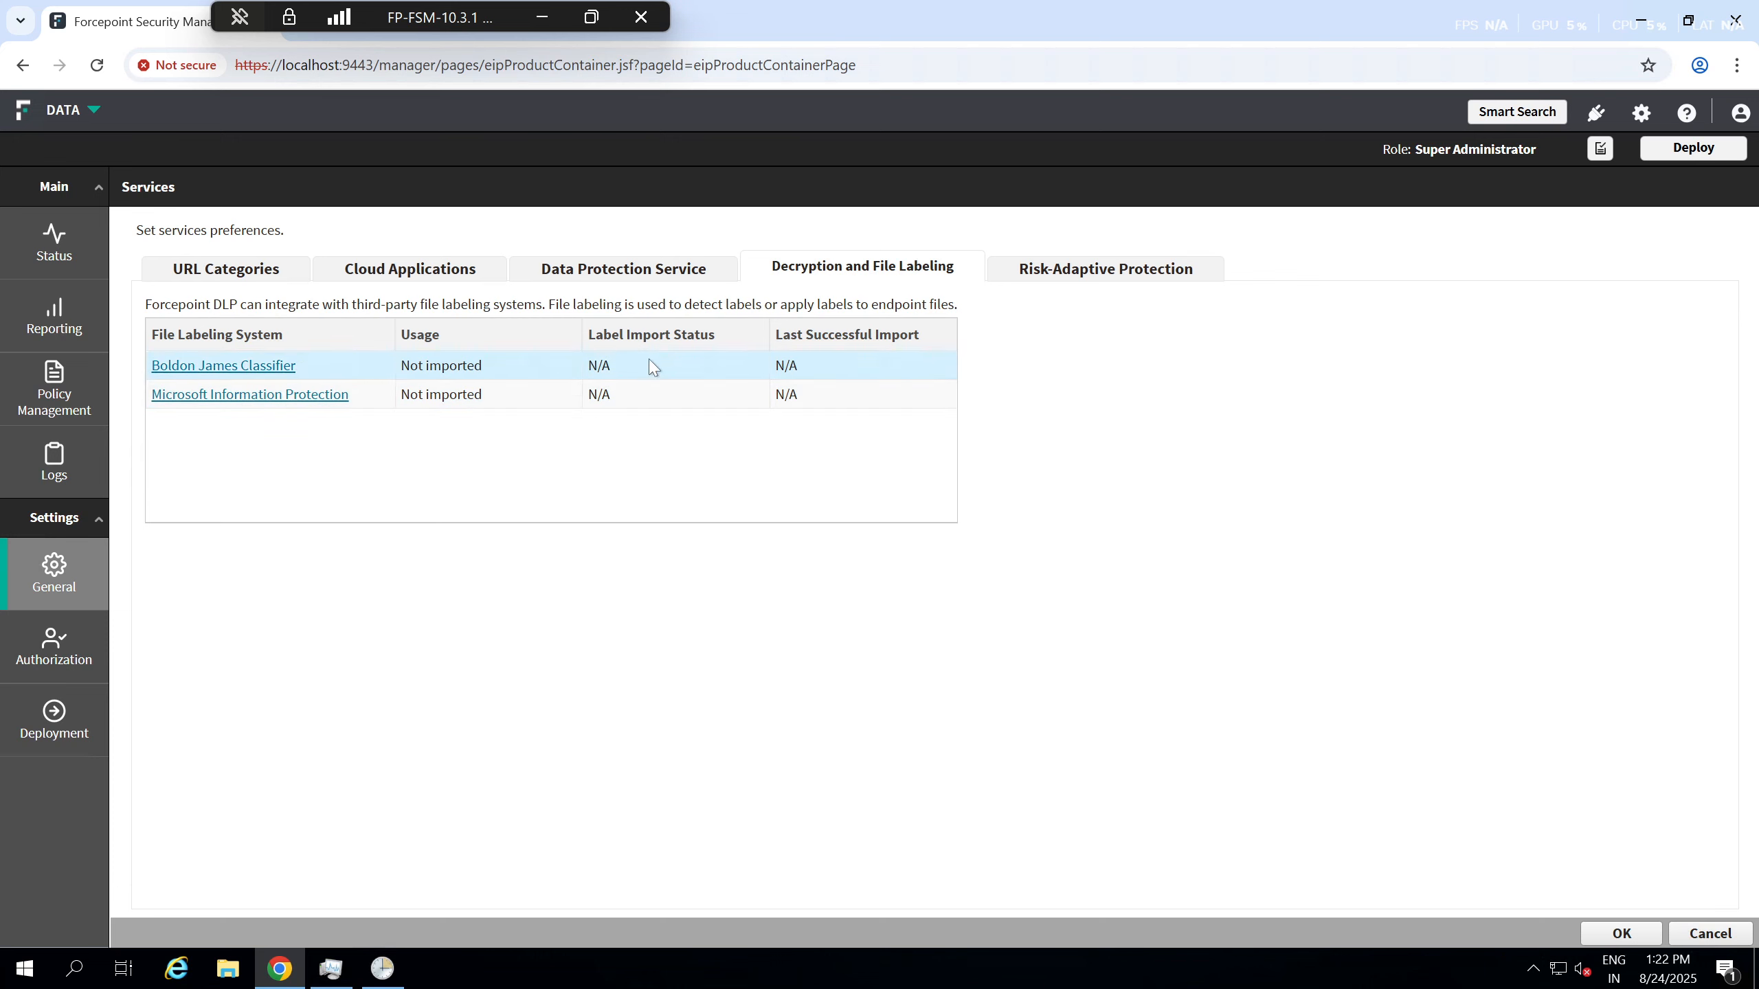
- Open the Forensics Repository details from the DLP server's system modules and check its maximum disk space for network forensics
mouse_move(60, 739)
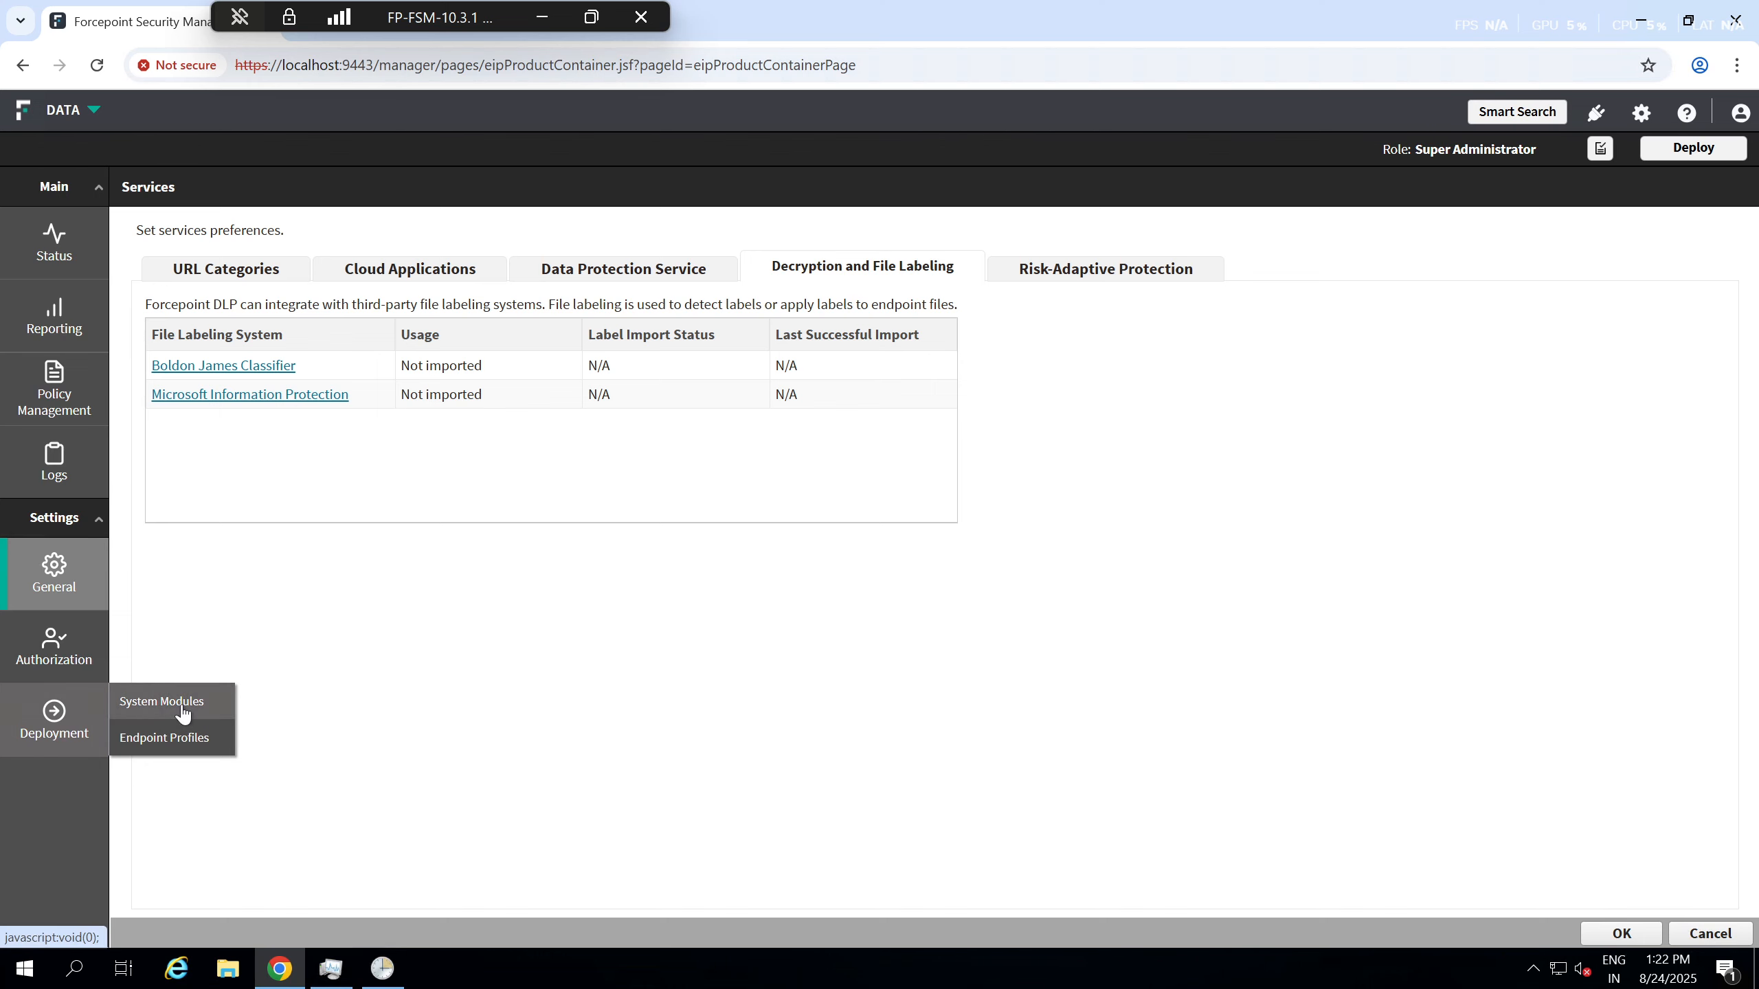
click(208, 714)
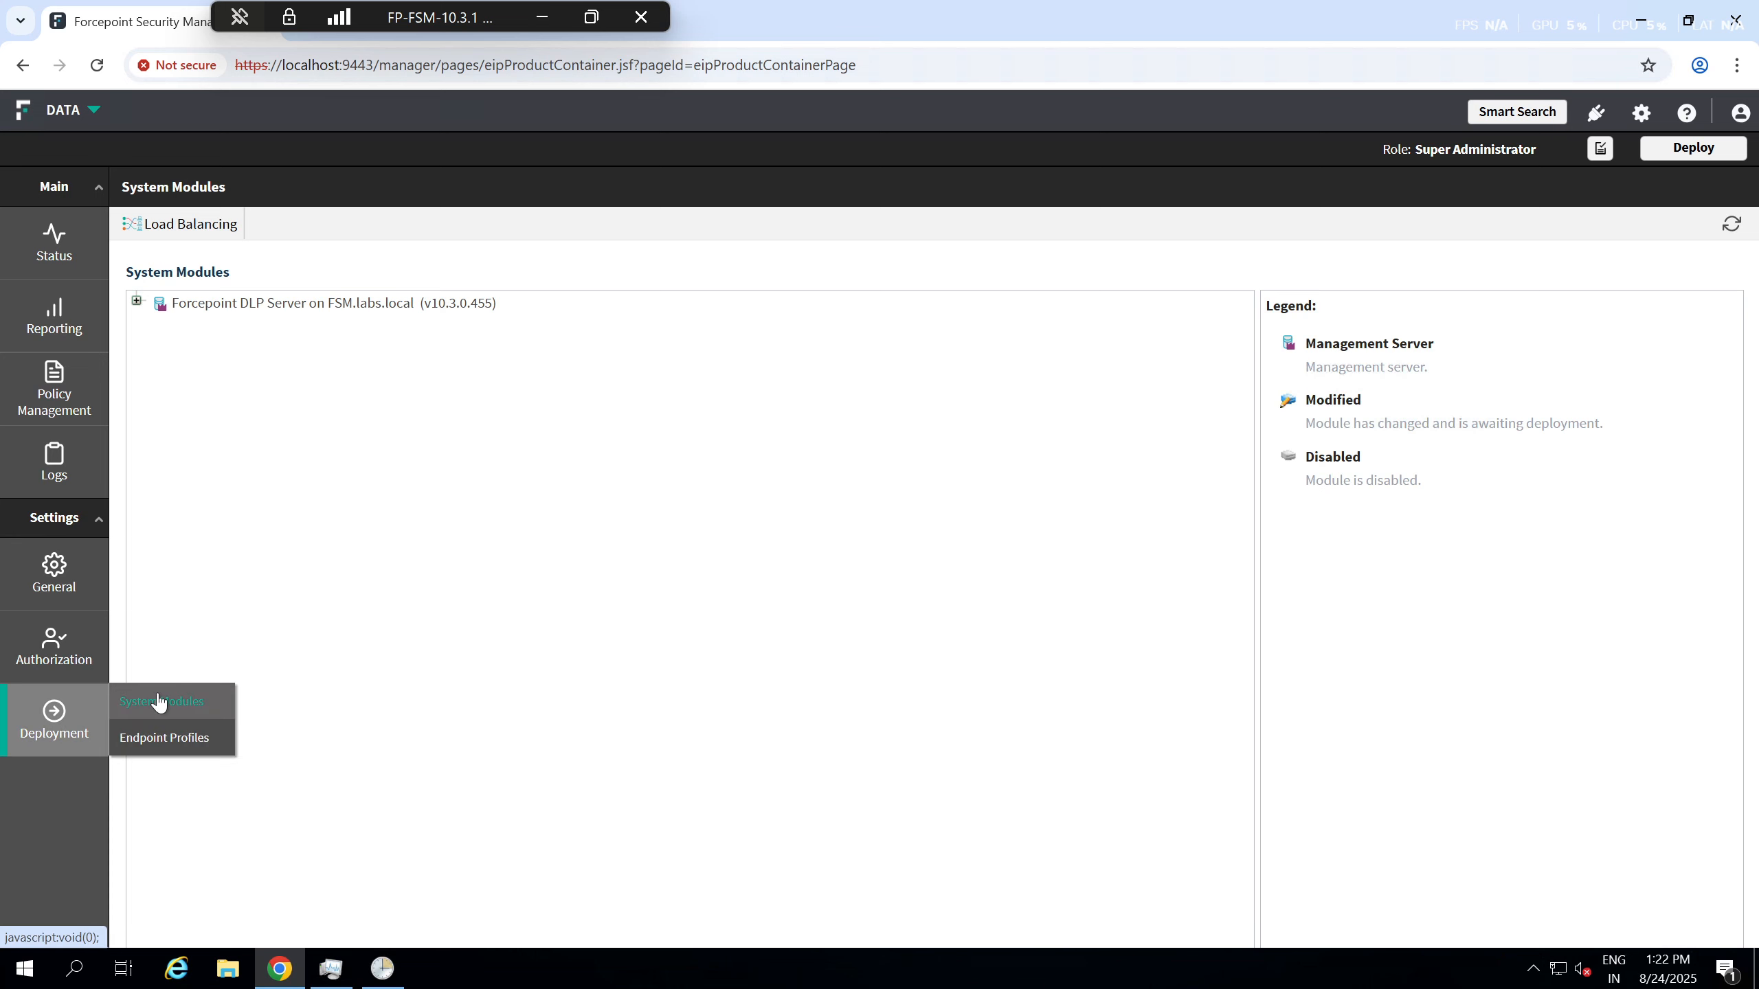
click(138, 302)
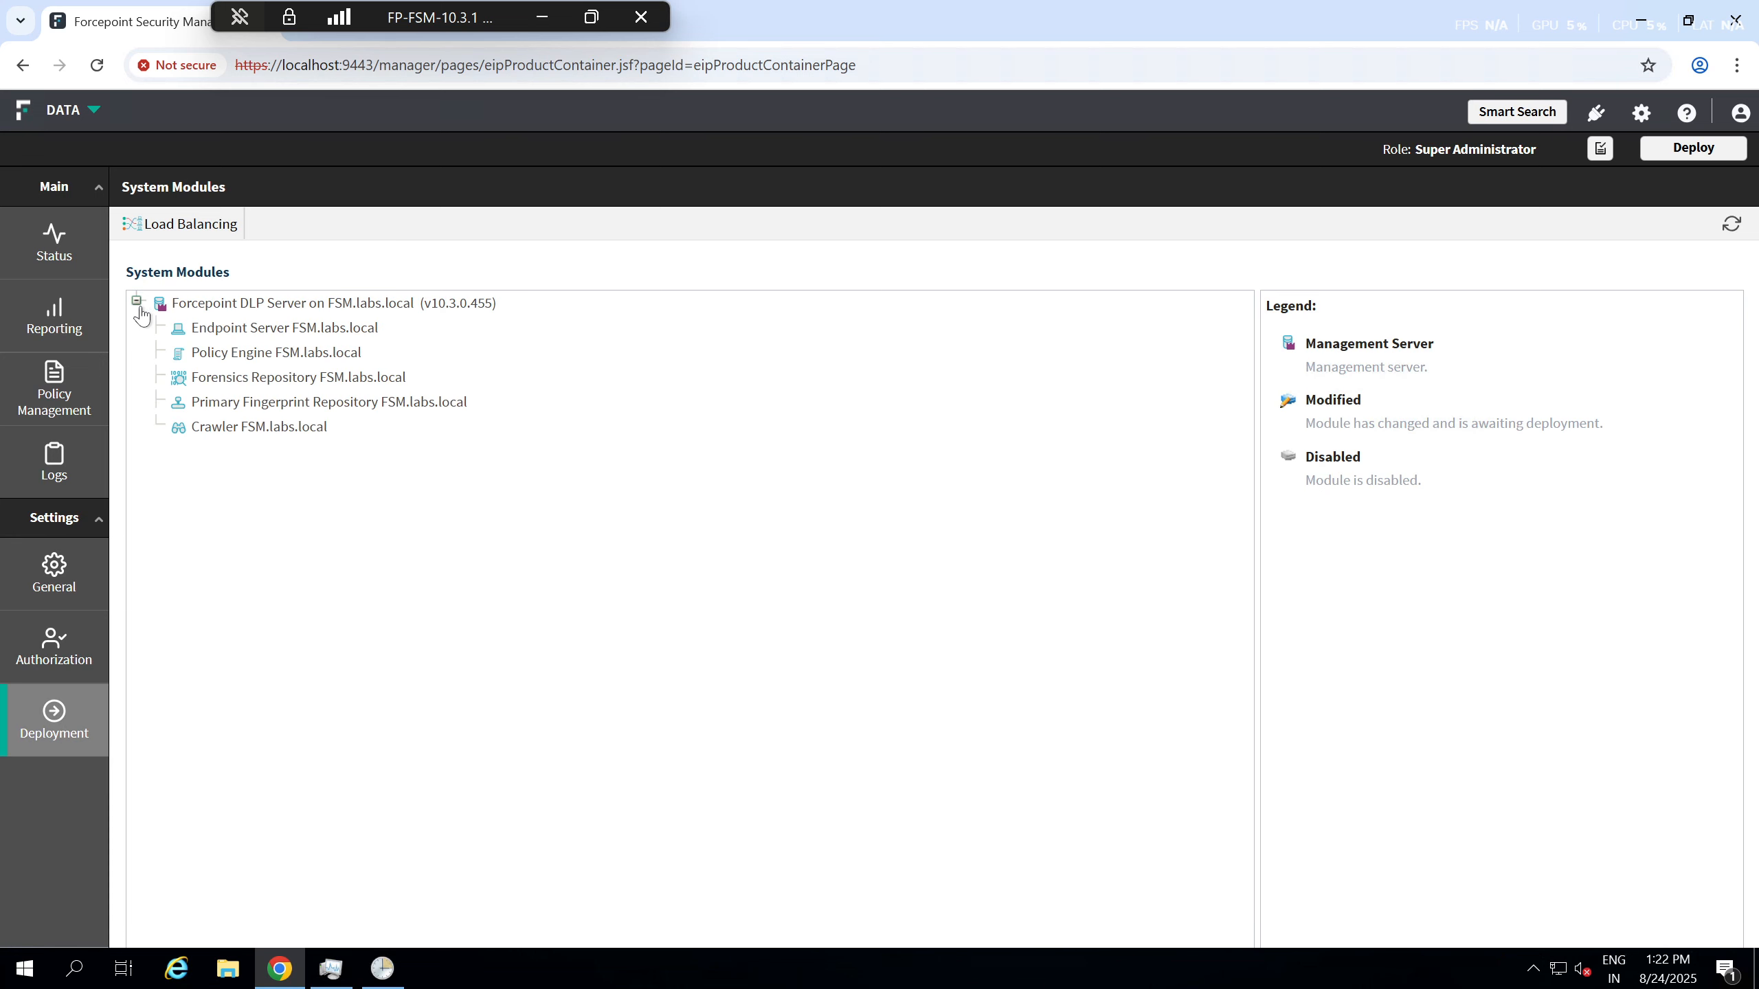
click(214, 378)
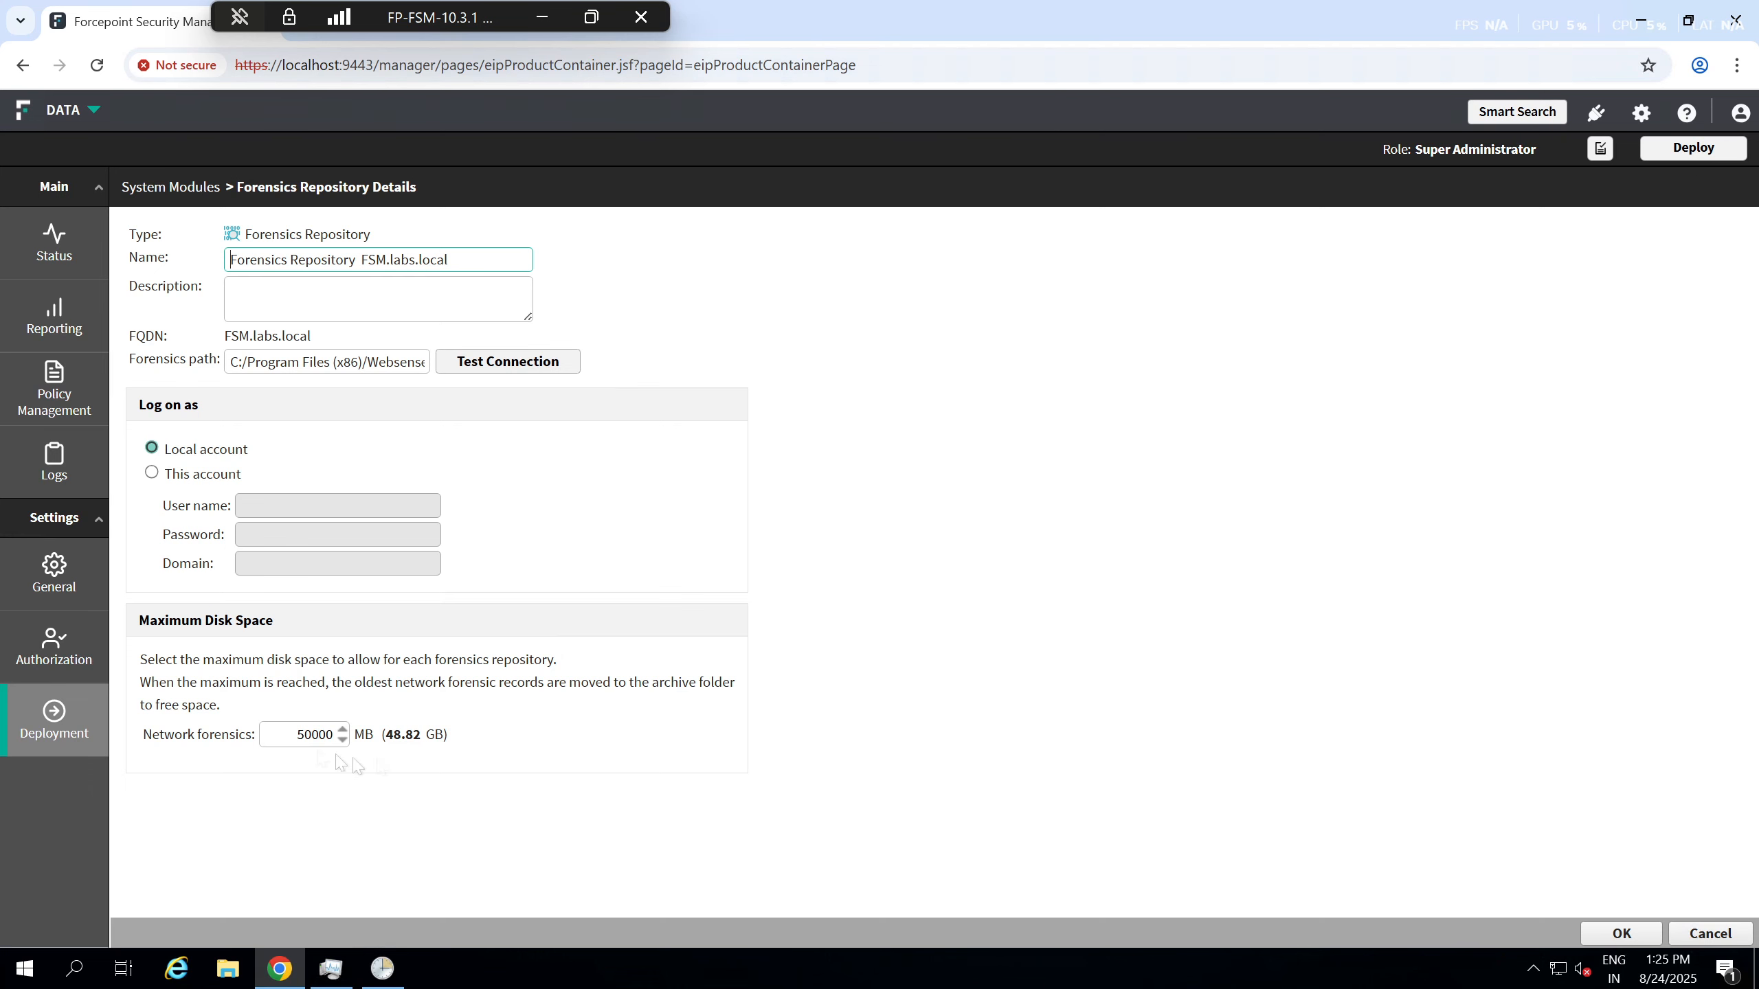
drag(385, 735, 420, 736)
click(456, 745)
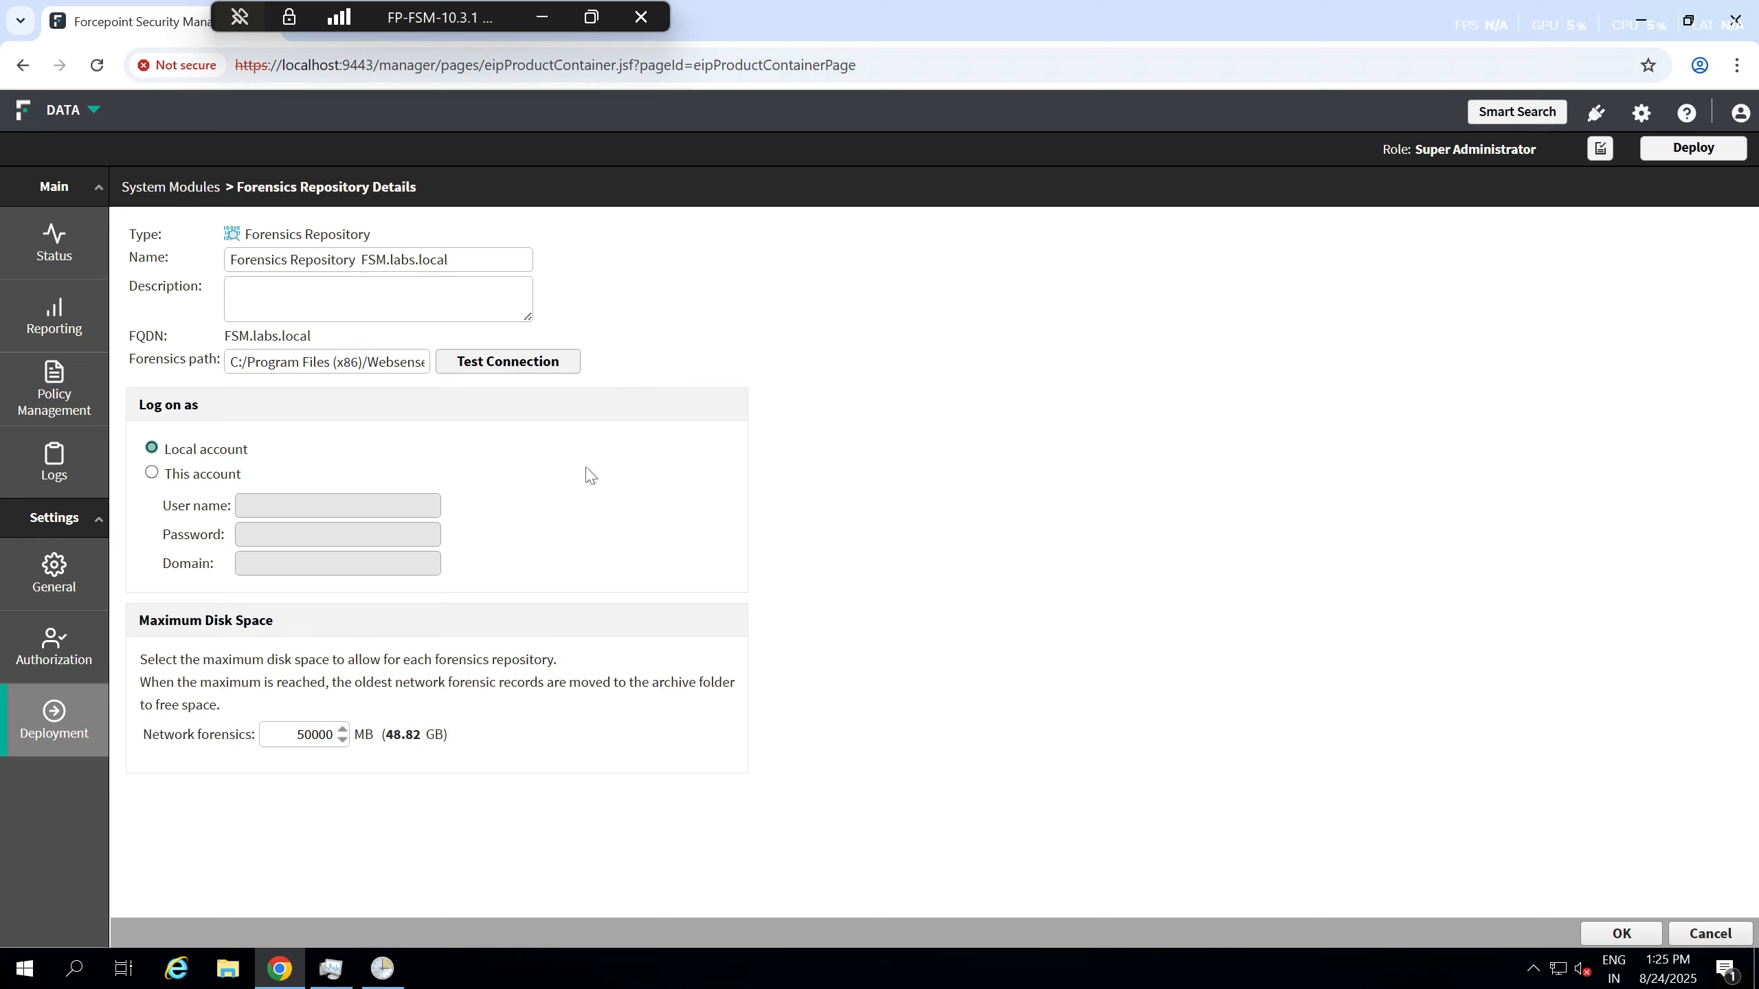
- Inspect the full forensics path of the Forensics Repository from end to start without changing it
drag(229, 362, 450, 363)
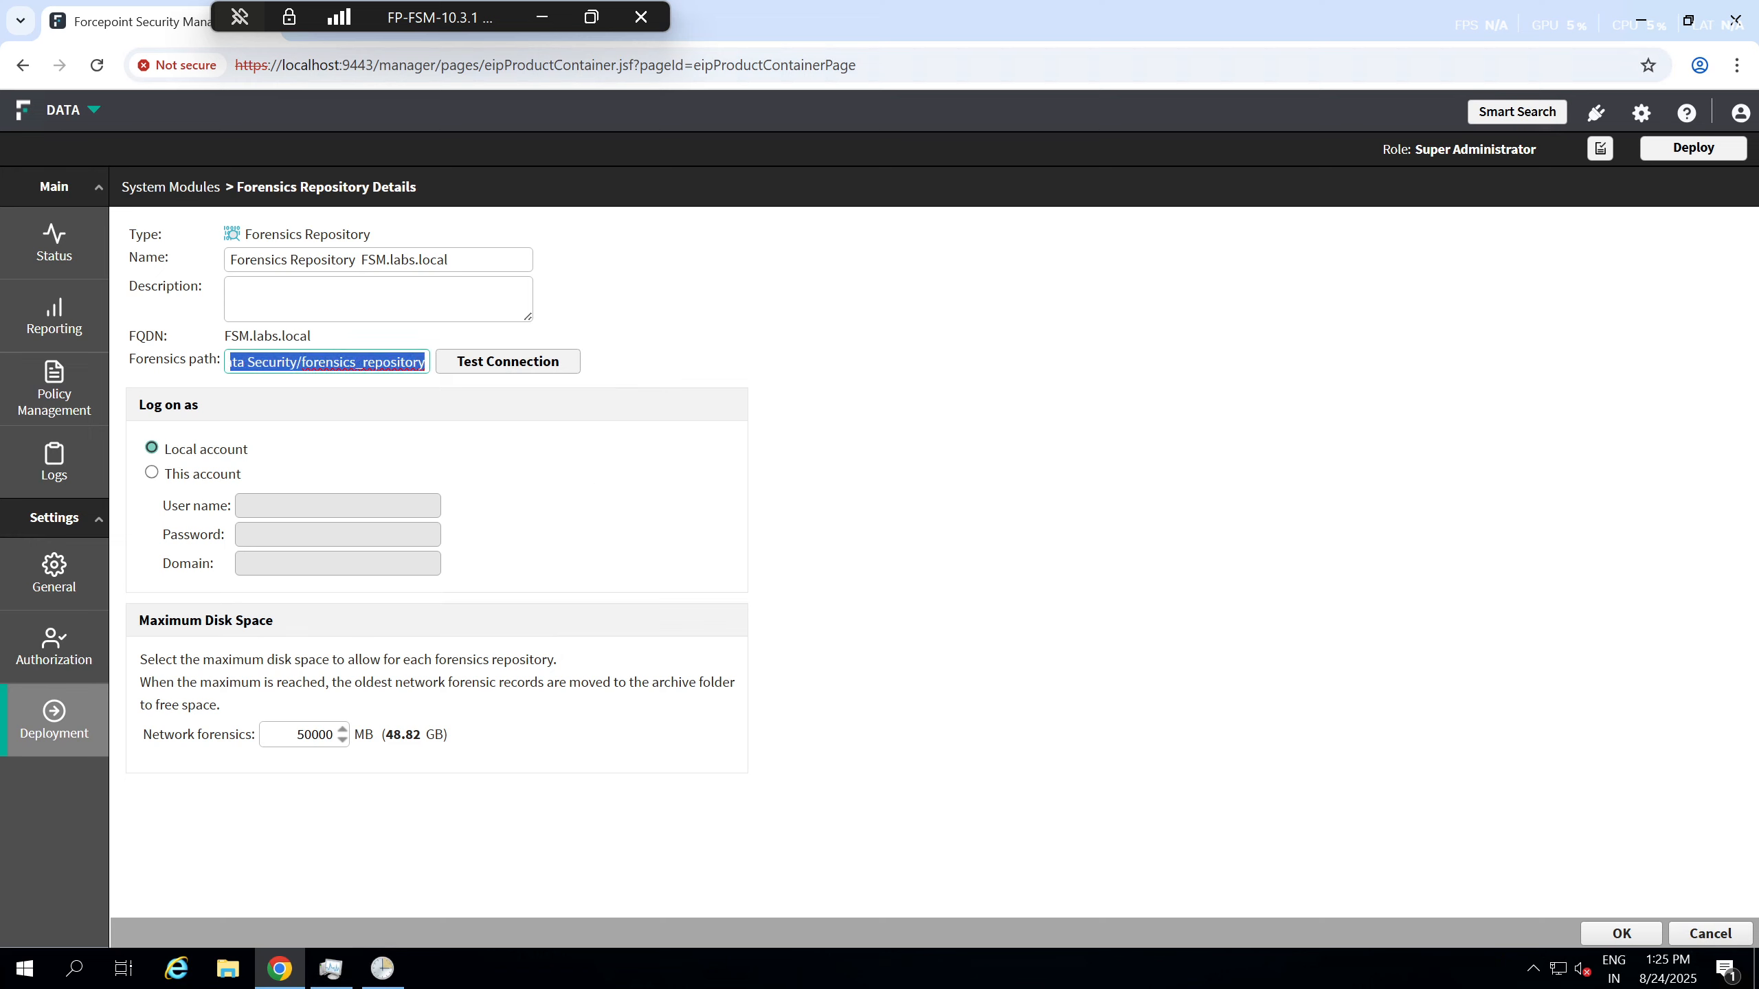
click(414, 363)
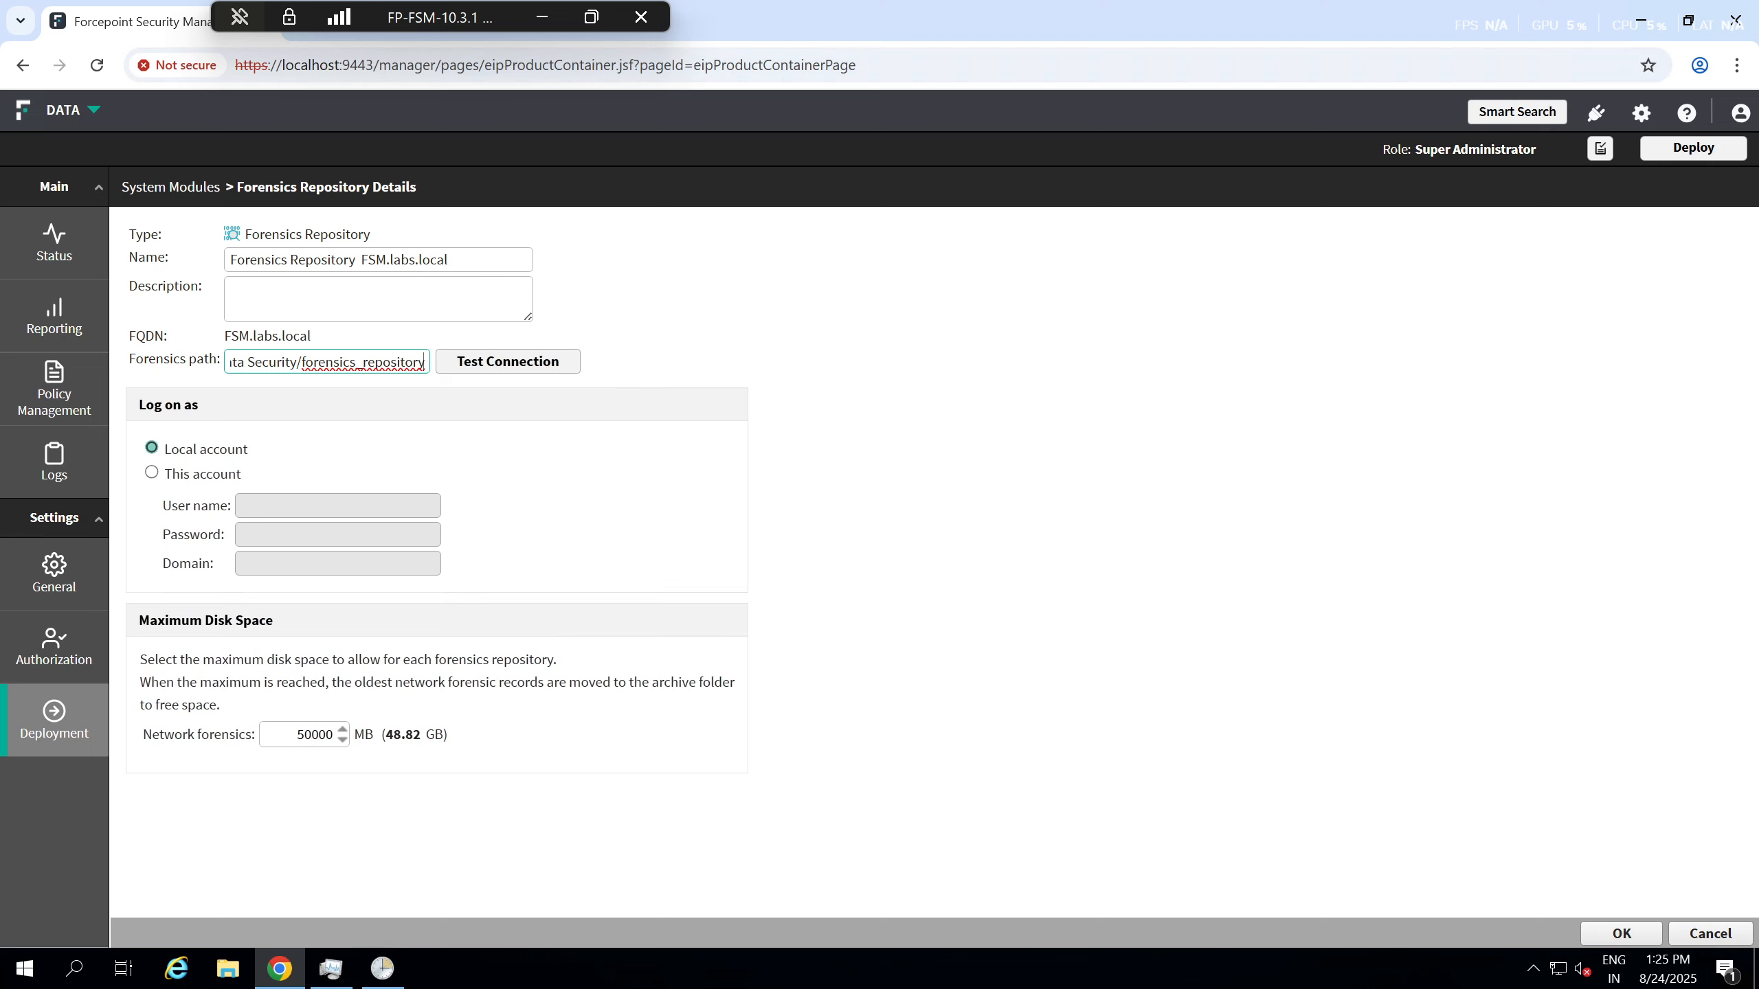
key(Left)
key(Left)
key(Left)
key(Left)
key(Left)
key(Left)
key(Left)
key(Left)
key(Left)
key(Left)
key(Left)
key(Left)
key(Left)
key(Left)
key(Left)
key(Left)
key(Left)
key(Left)
key(Left)
key(Left)
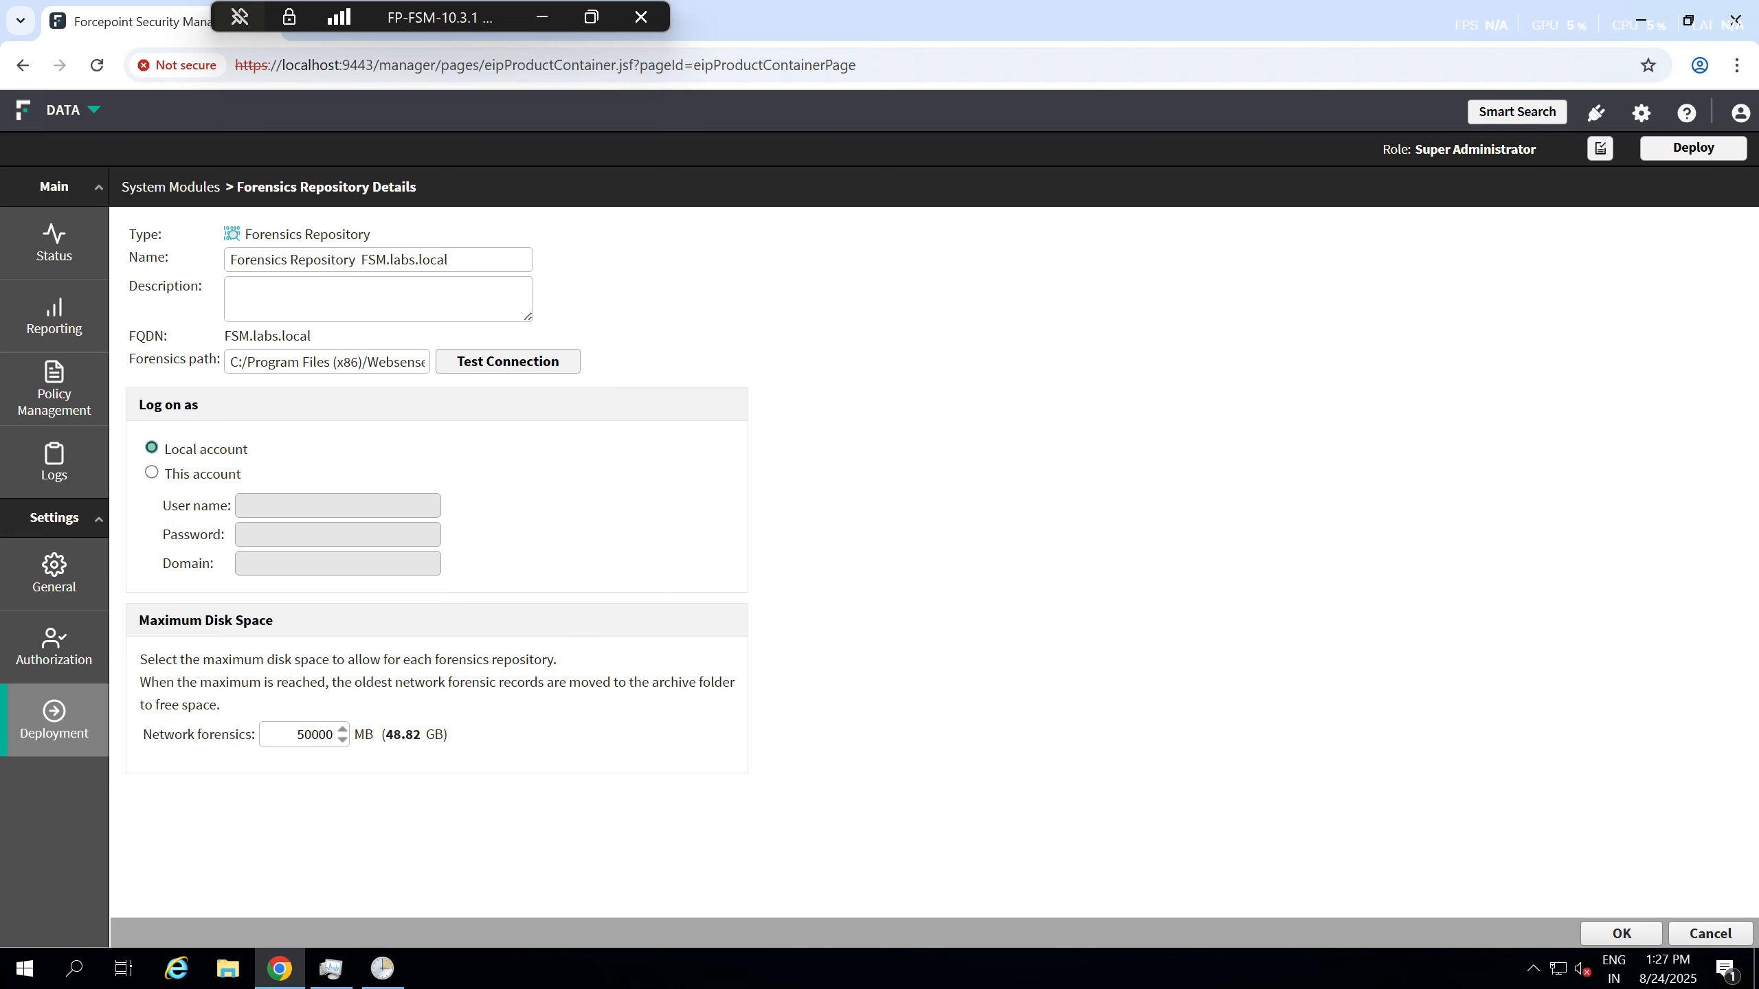
- Test the connection to the forensics path using the local account and check the result
drag(230, 362, 457, 378)
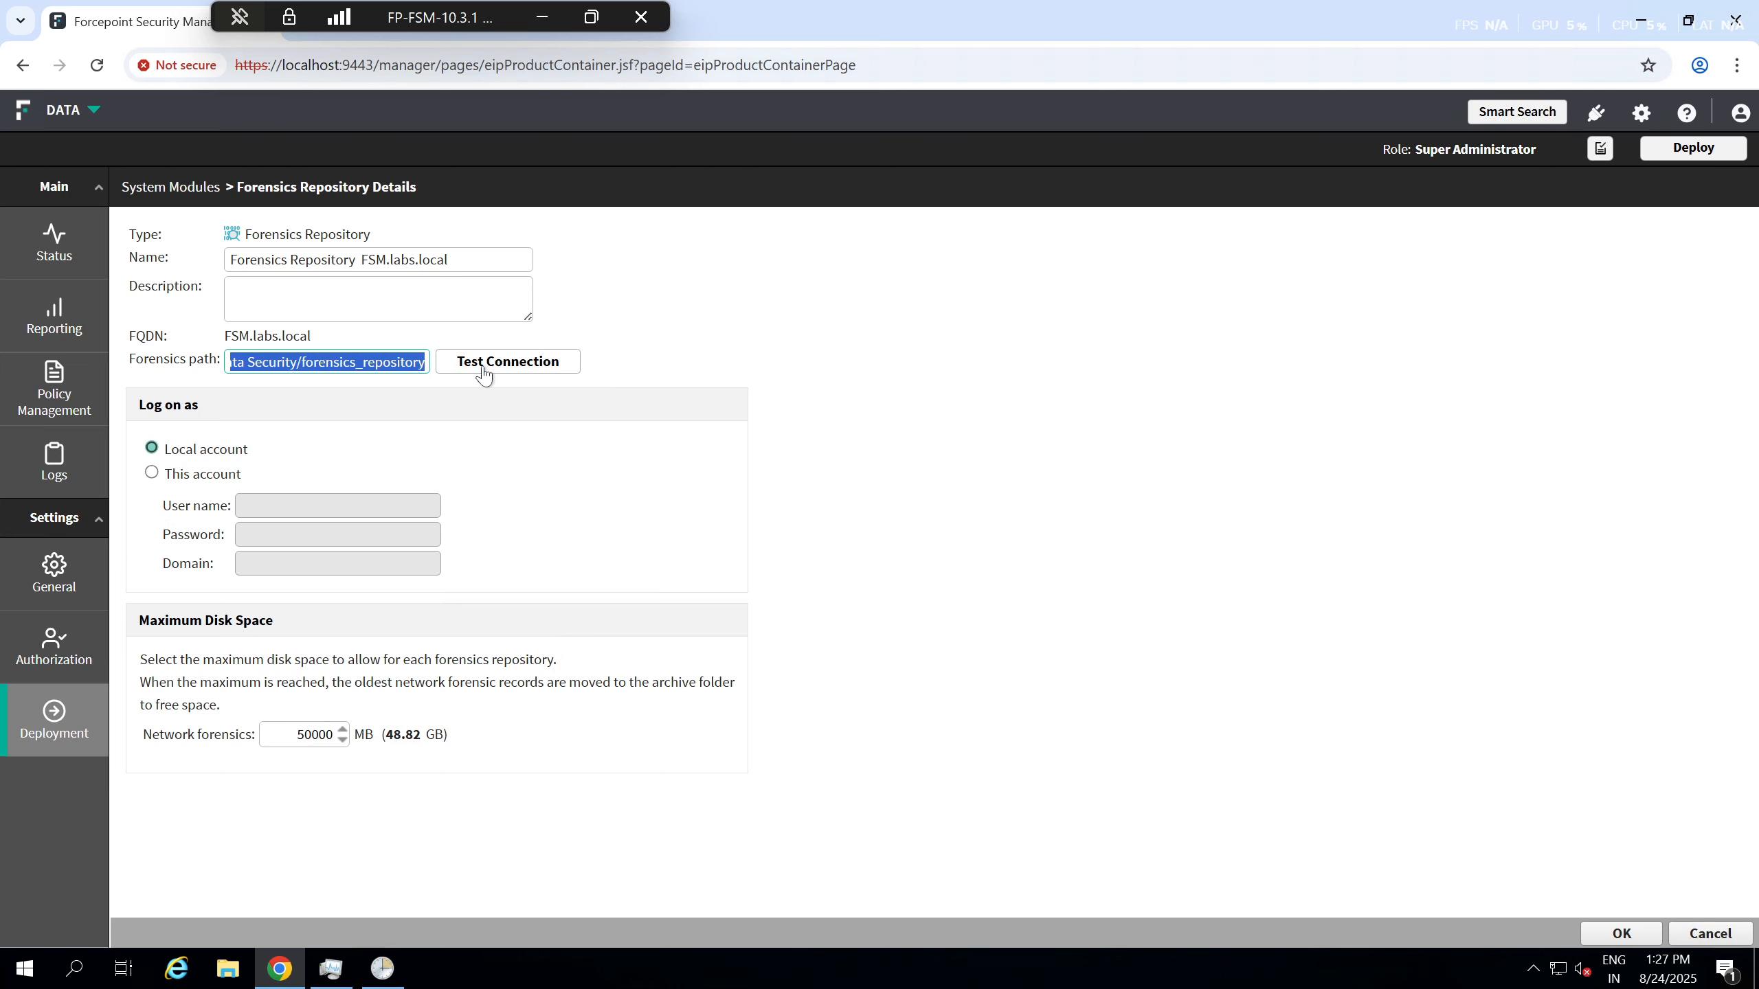
click(483, 375)
drag(159, 233, 350, 229)
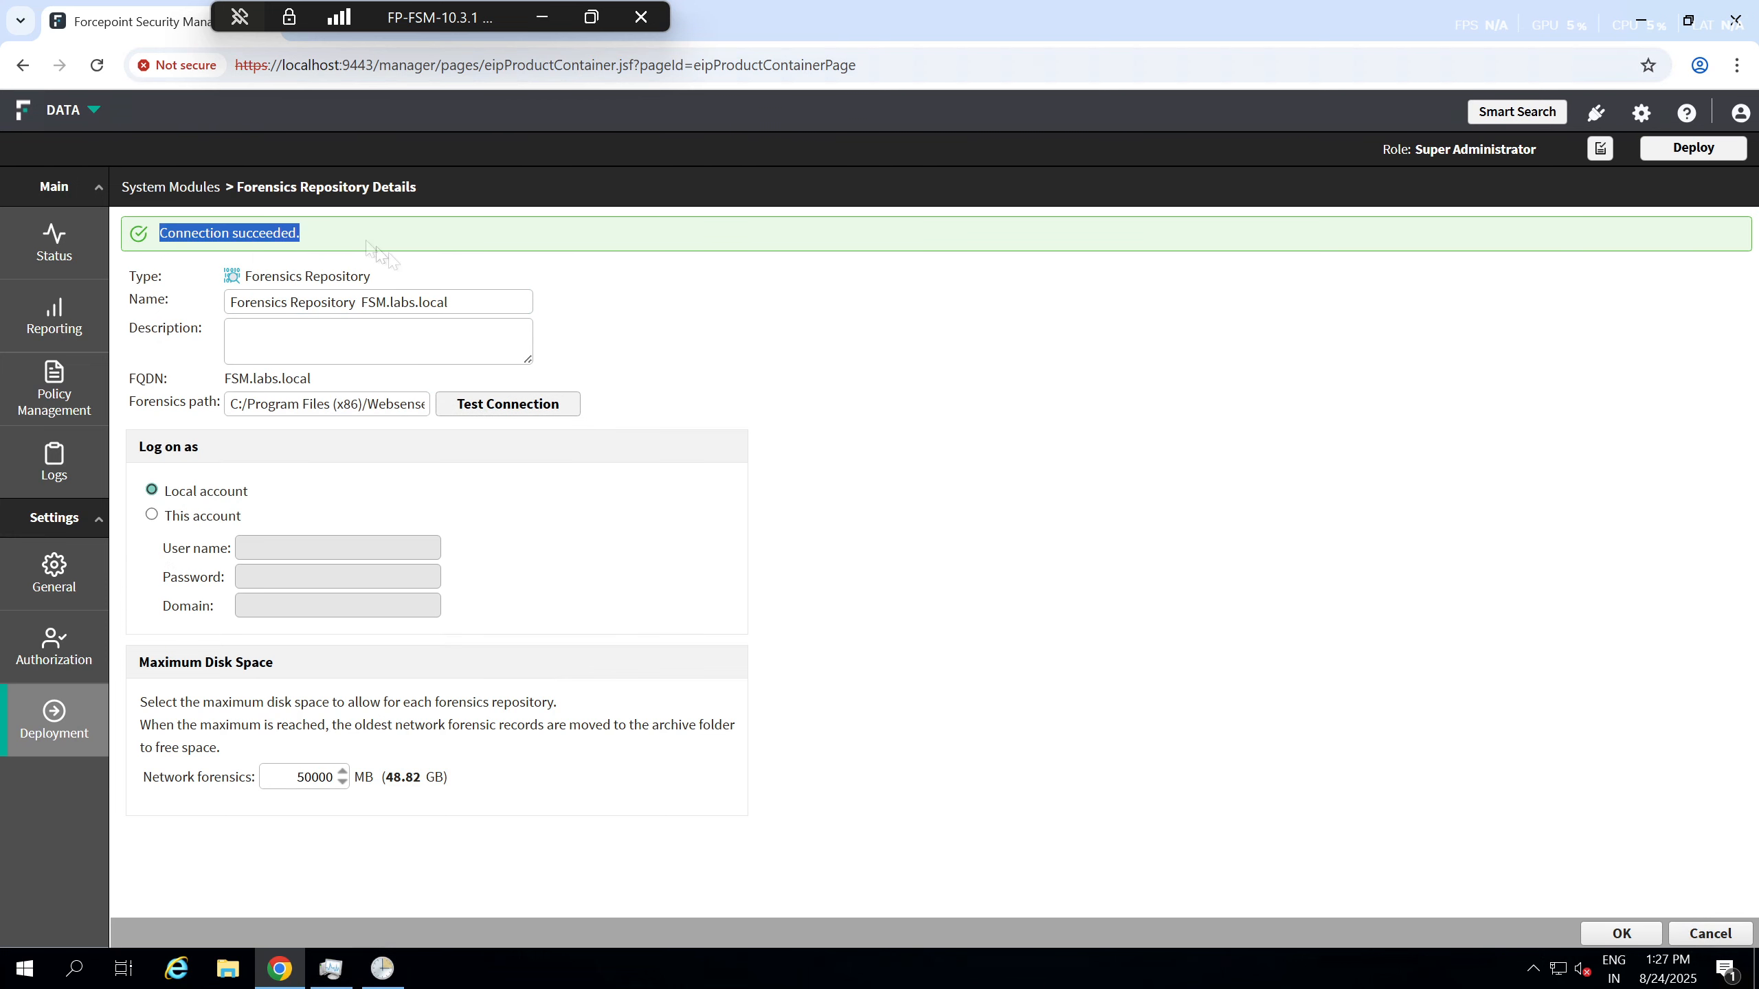
- Save the Forensics Repository details and deploy the current settings to all system modules
click(1621, 935)
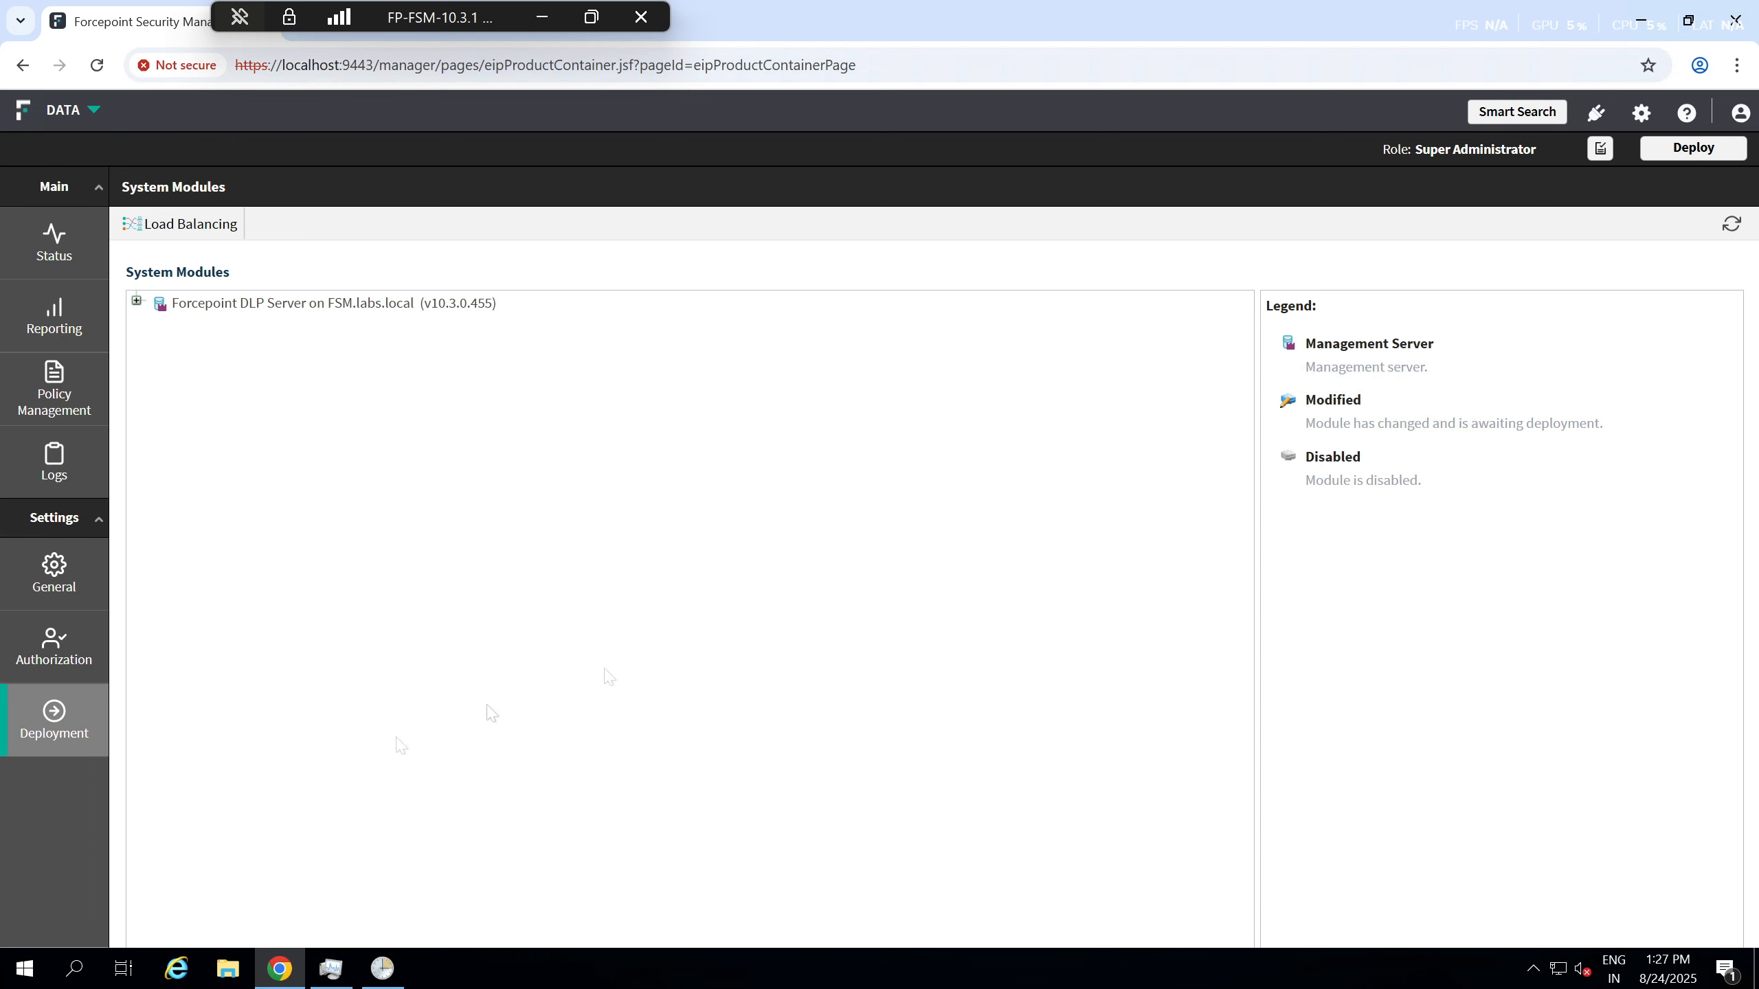
click(1690, 154)
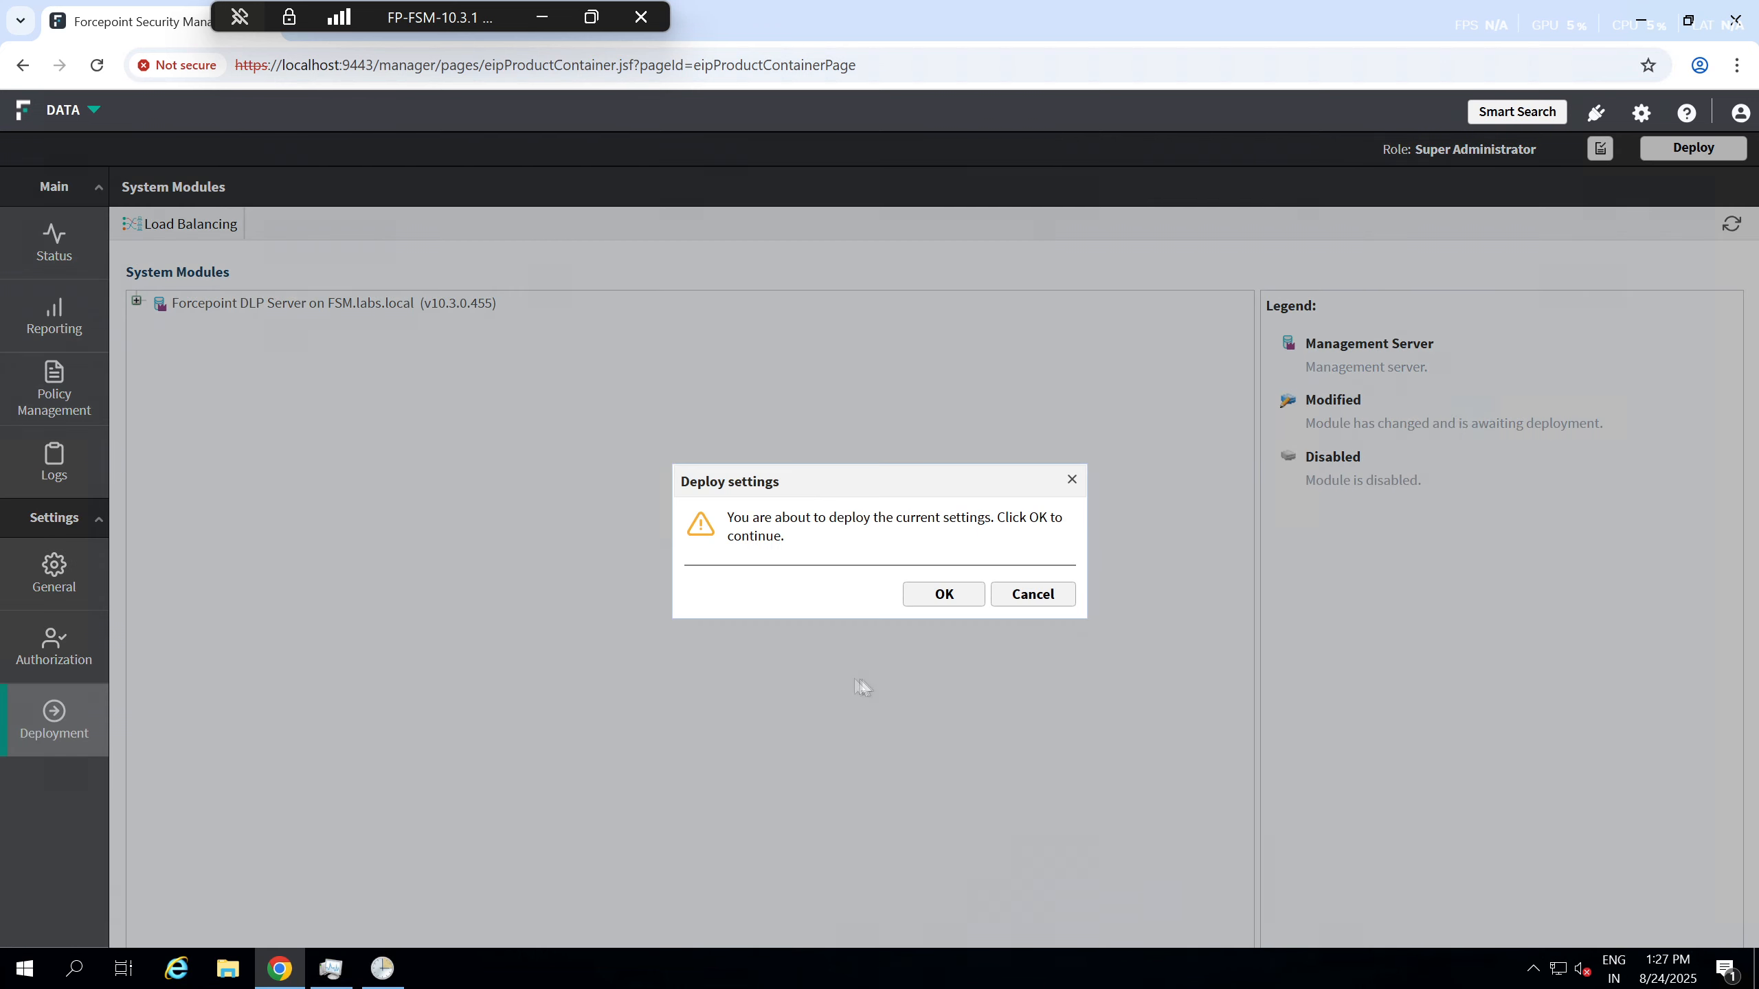
click(932, 597)
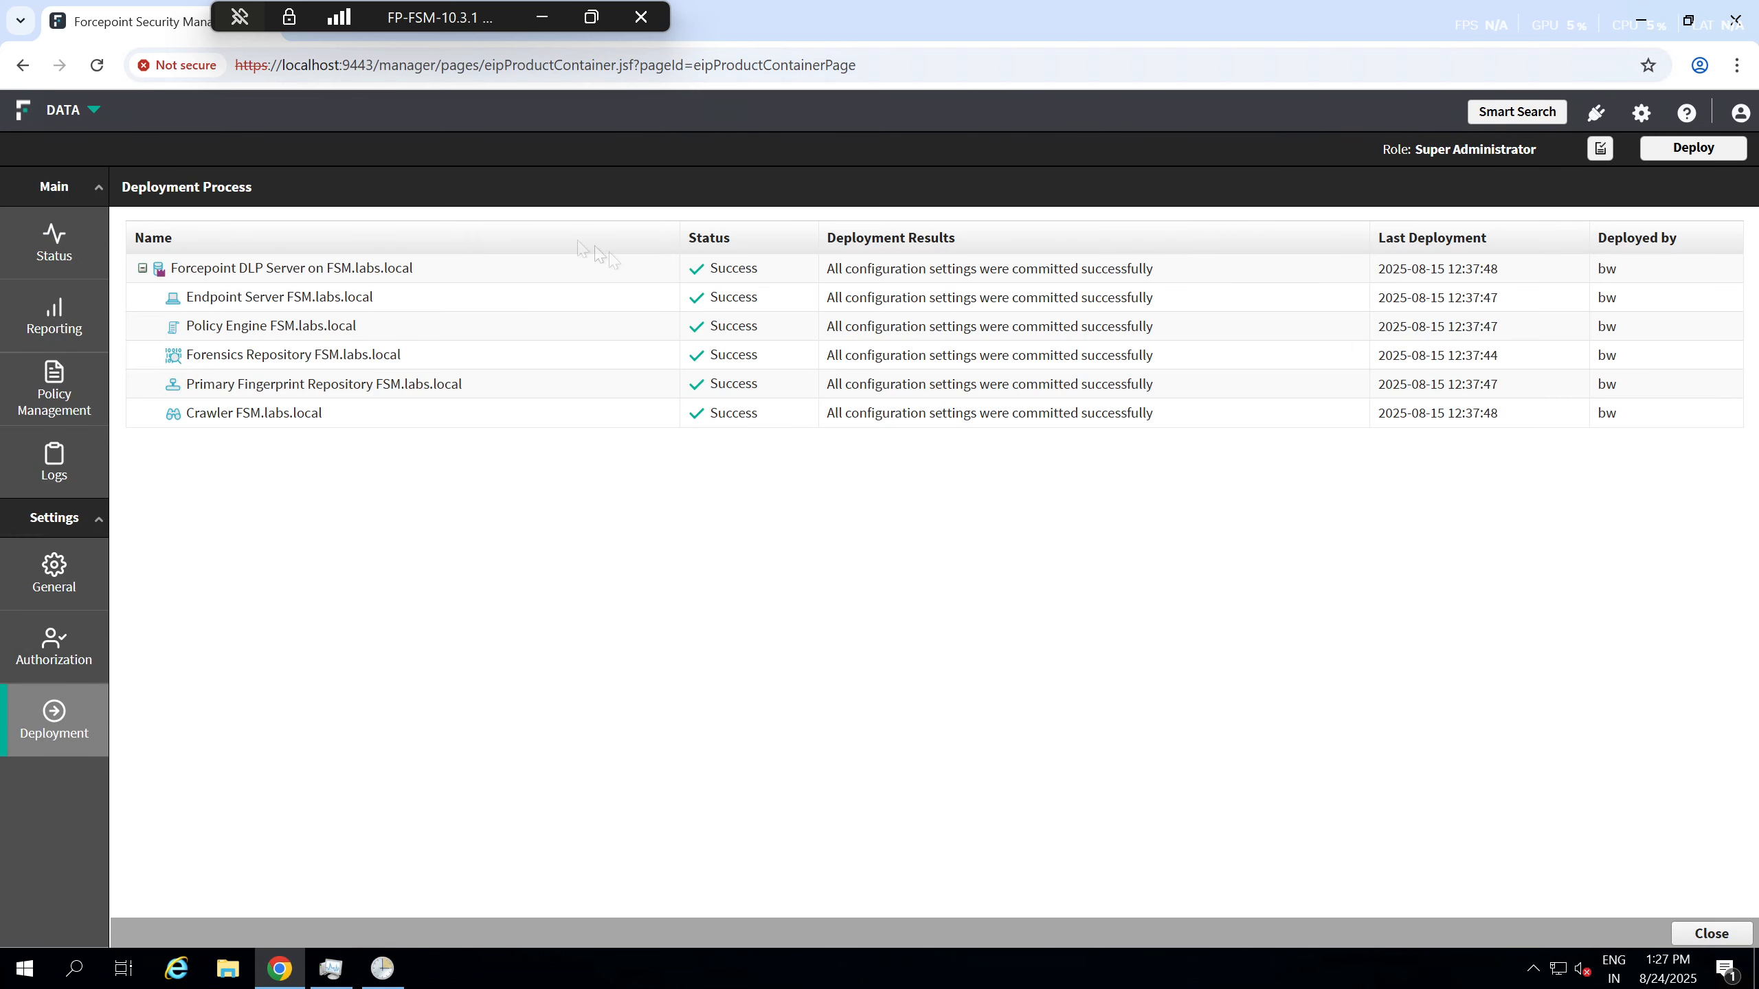